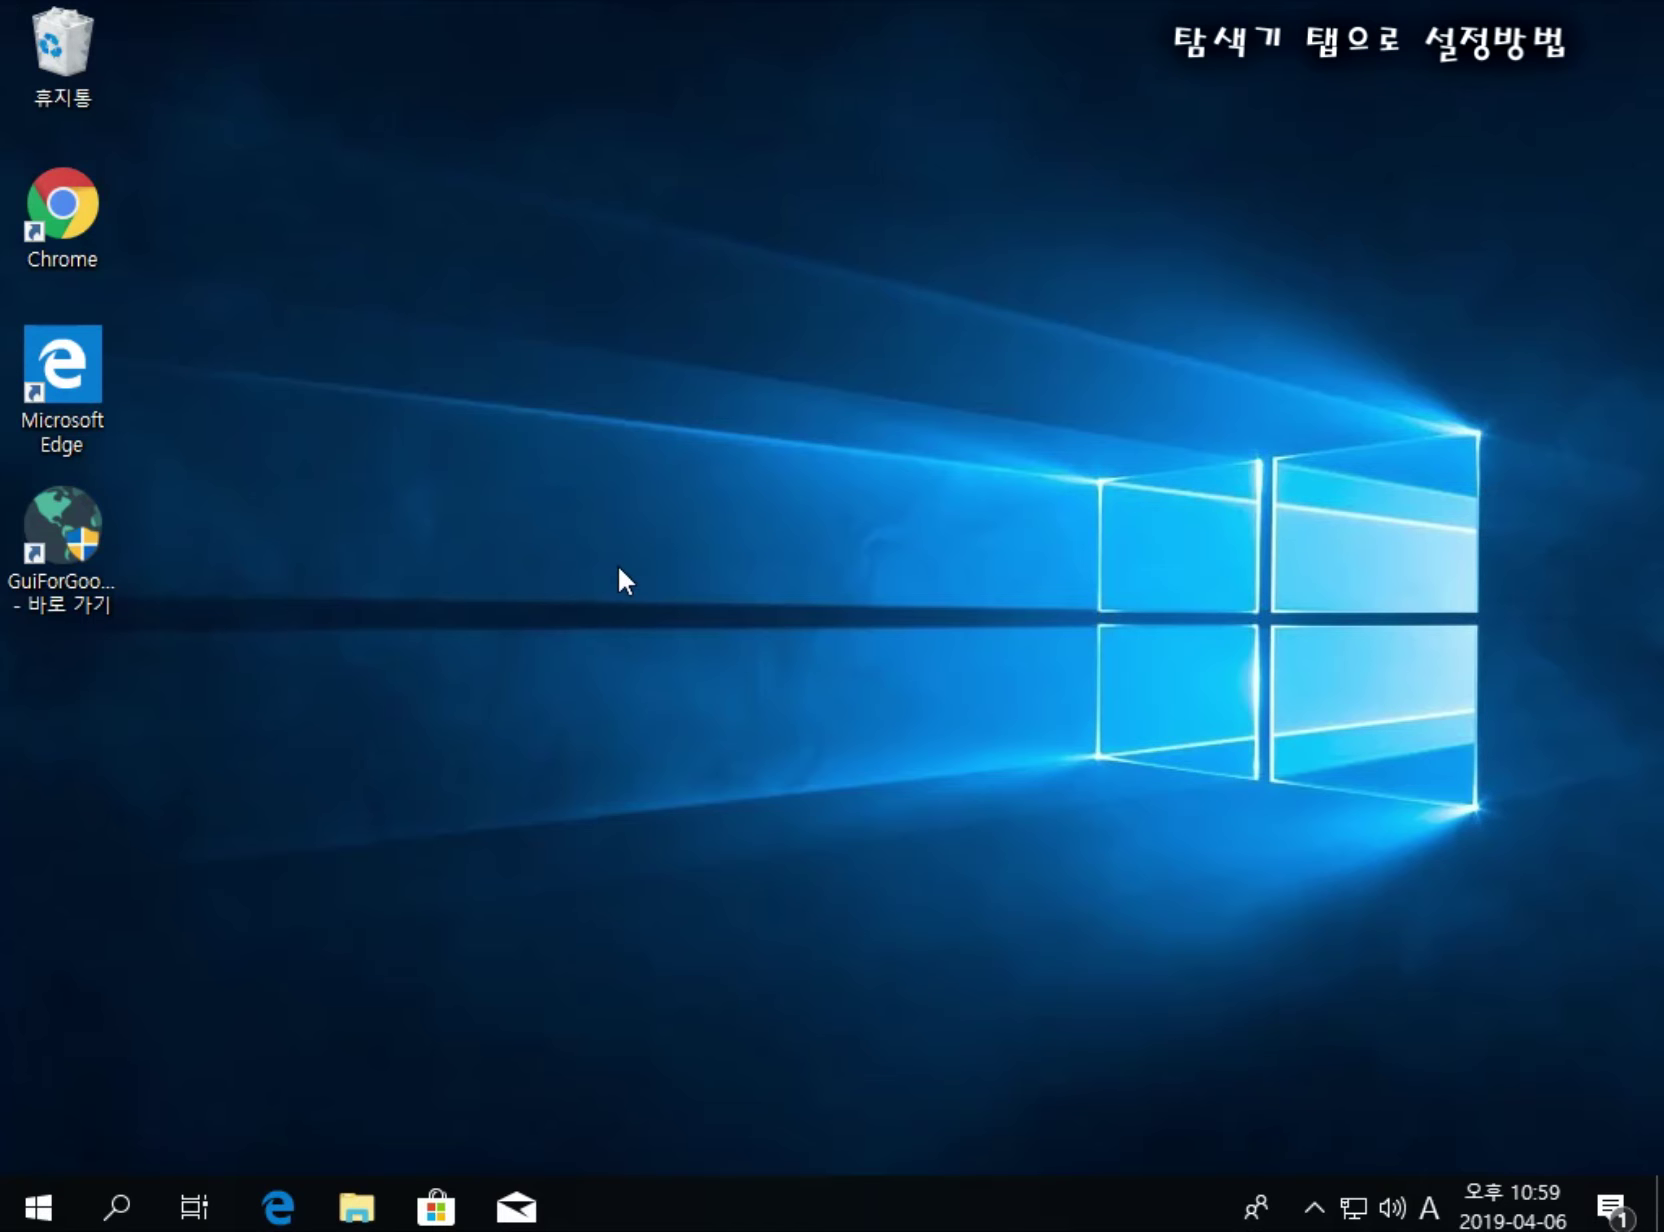
Step: Open three separate File Explorer windows and spread them out over the desktop
key(super+e)
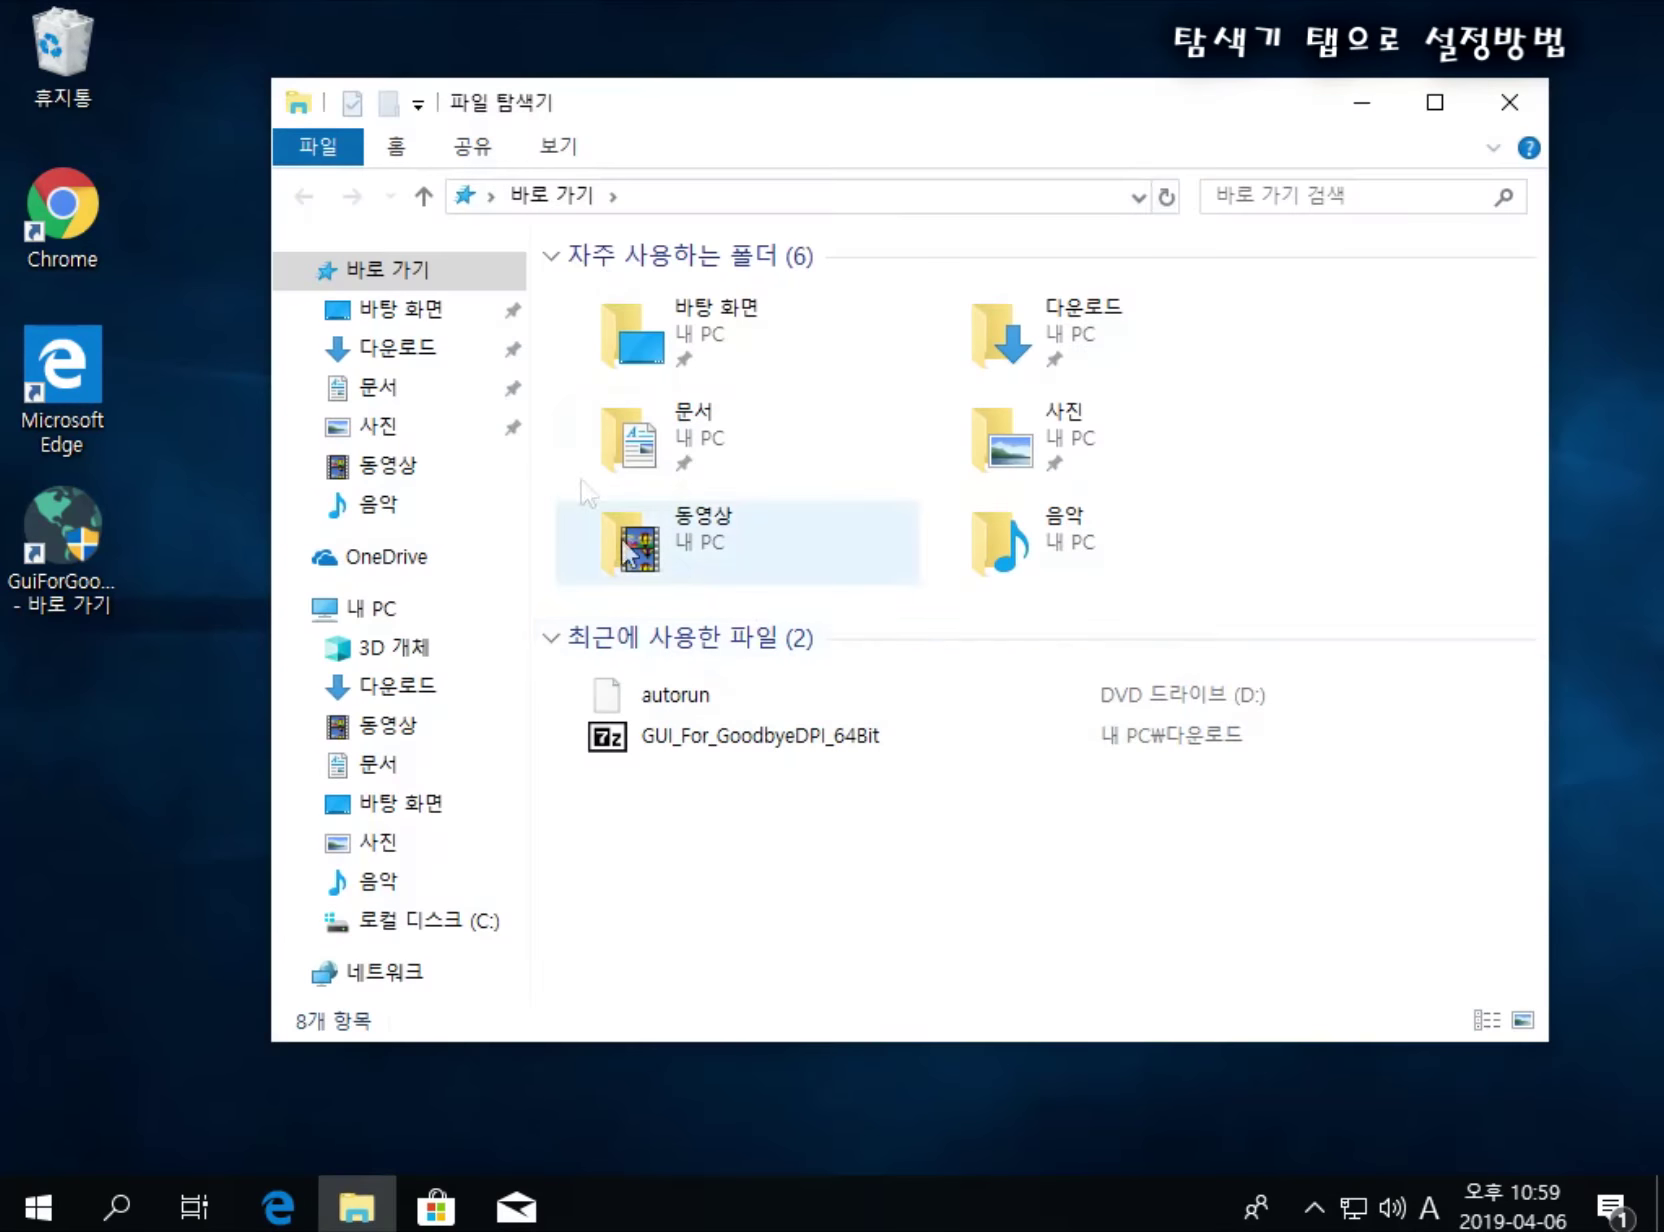
drag(735, 121, 686, 119)
key(super+e)
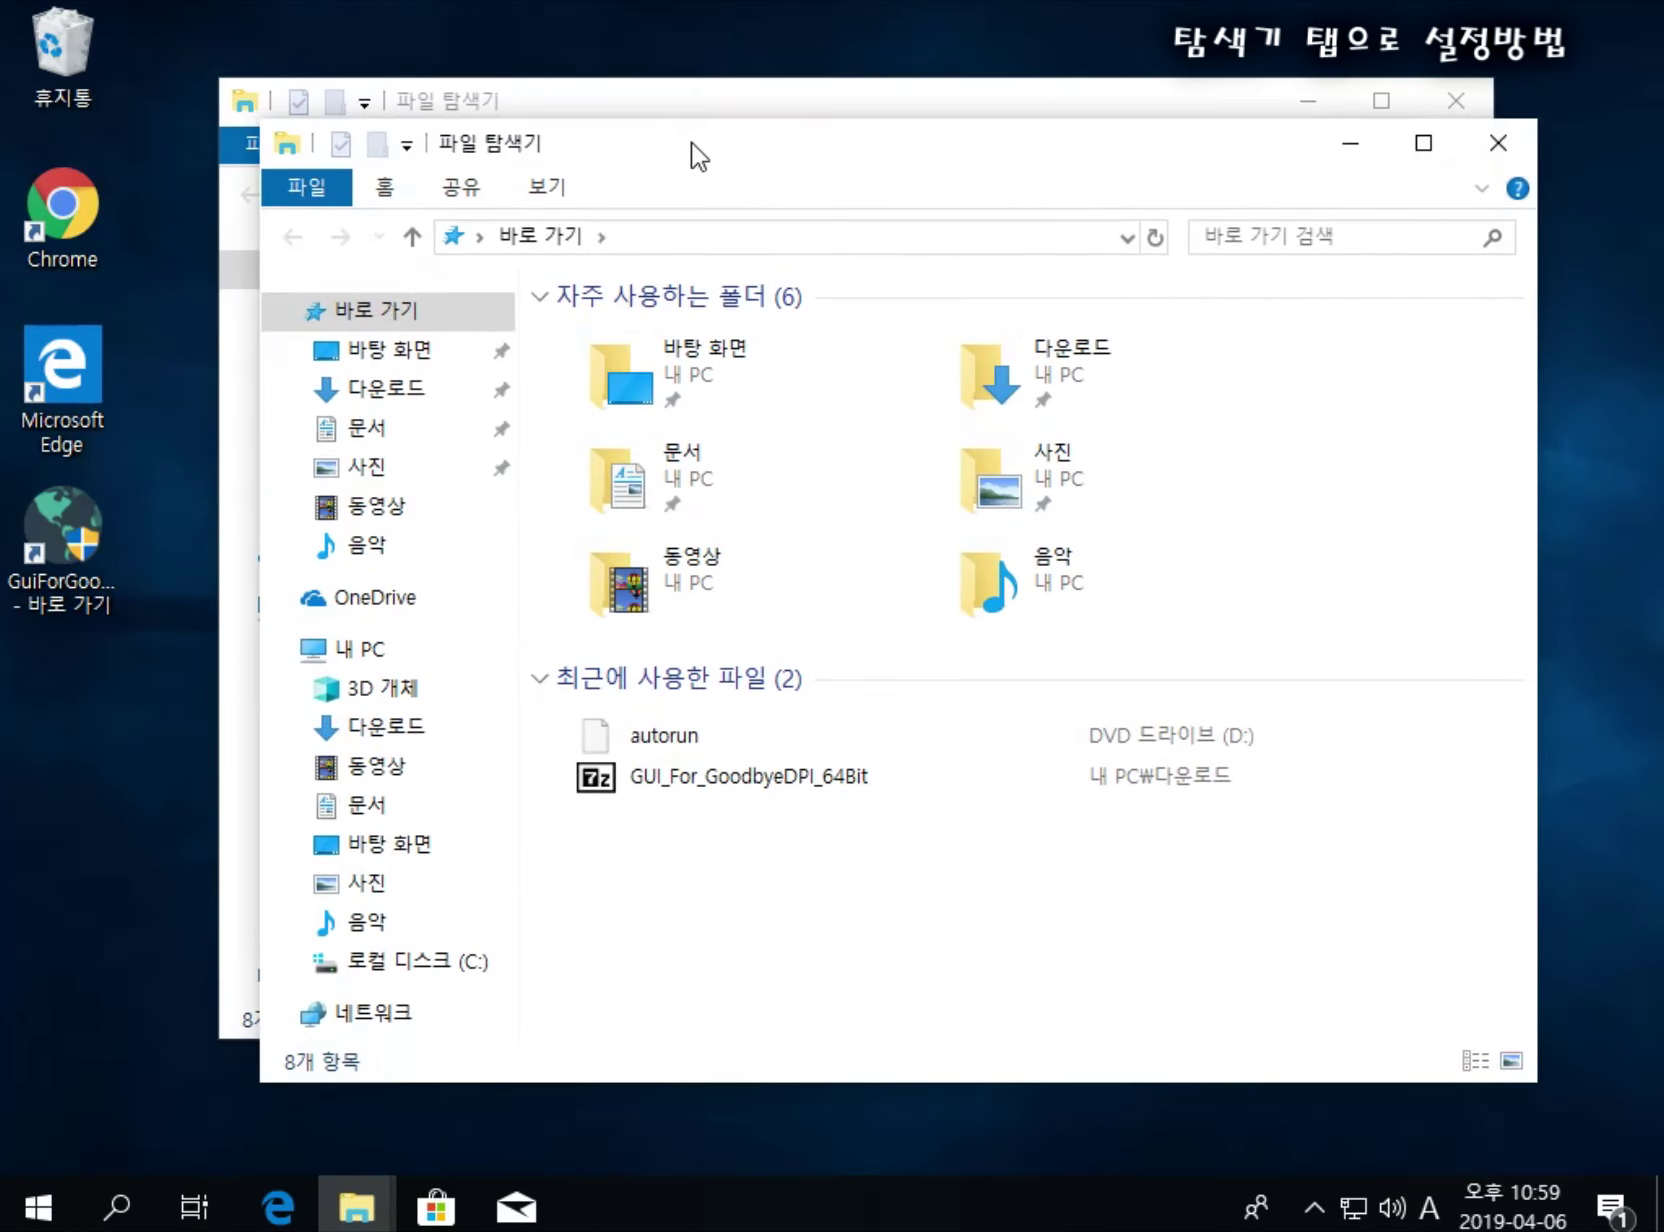
key(super+e)
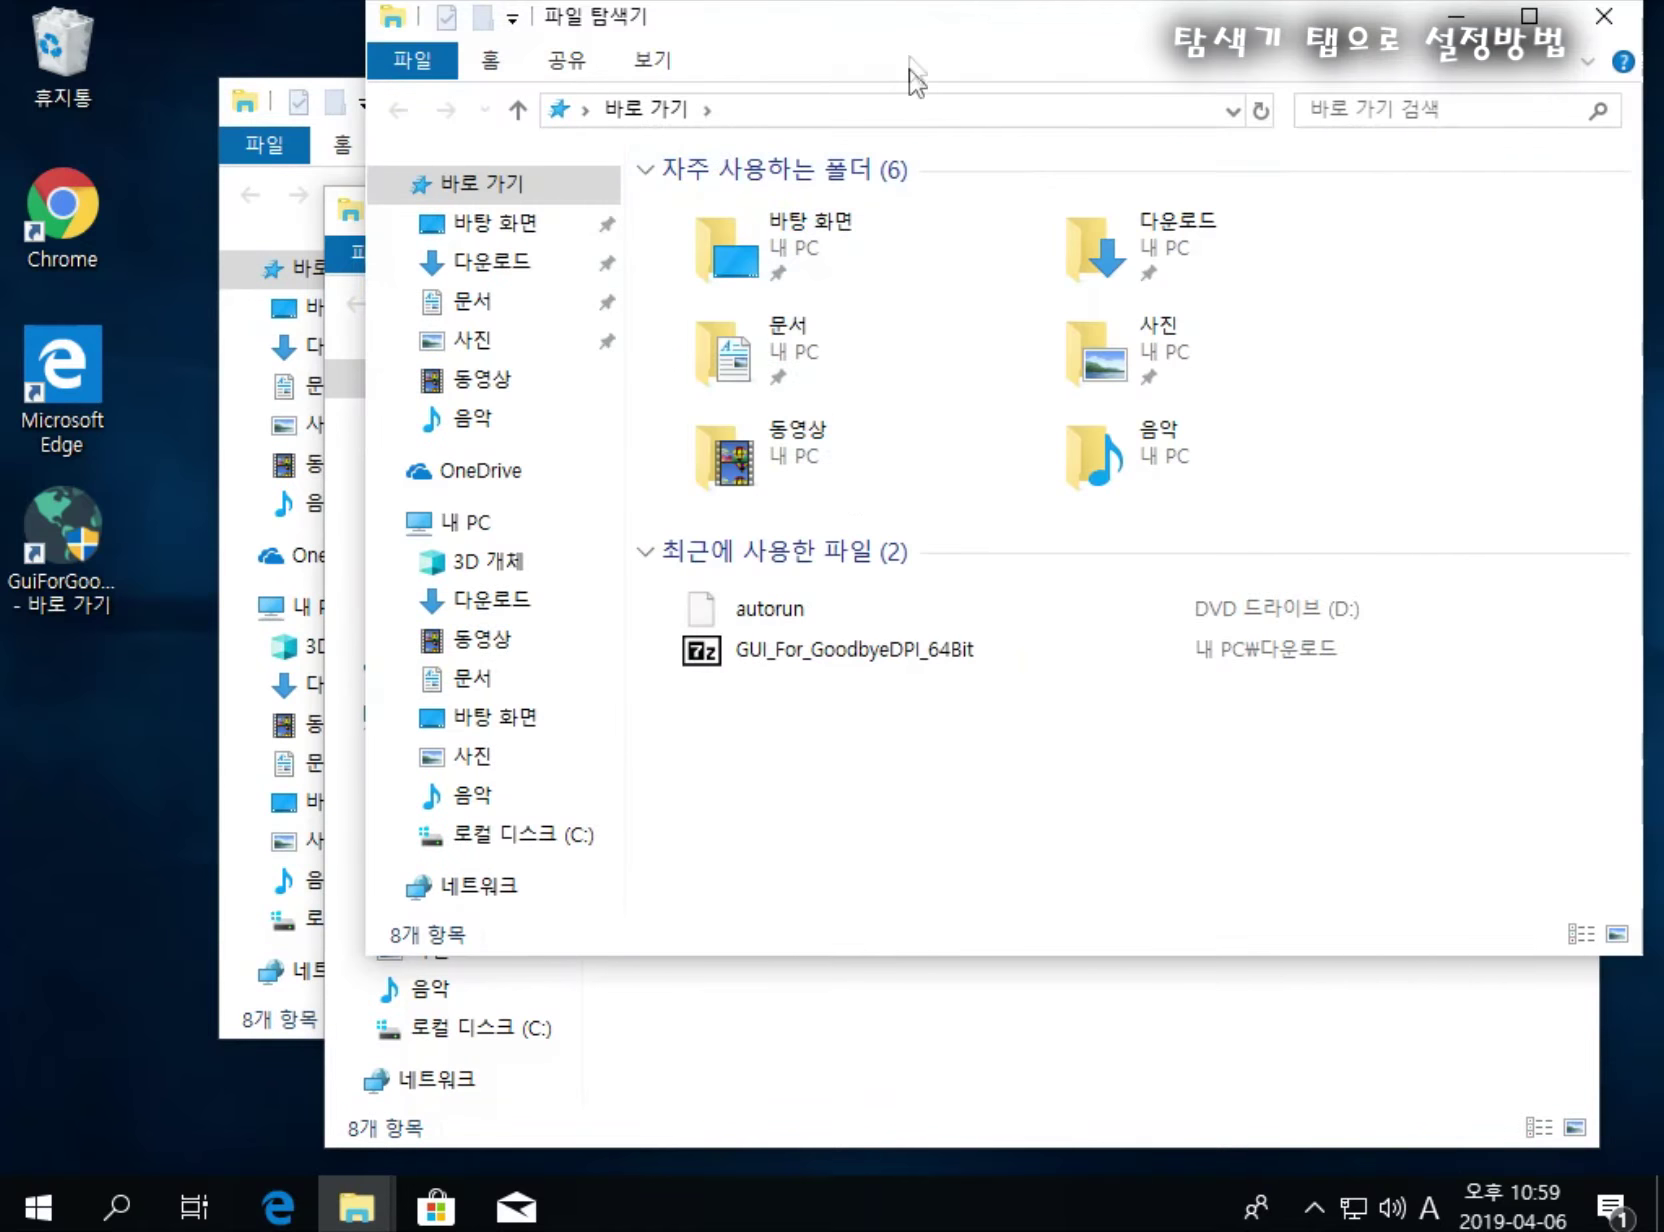
Step: Show Local Disk (C:) in the front window and Documents in the second, moving both windows apart so they overlap only partly
click(487, 834)
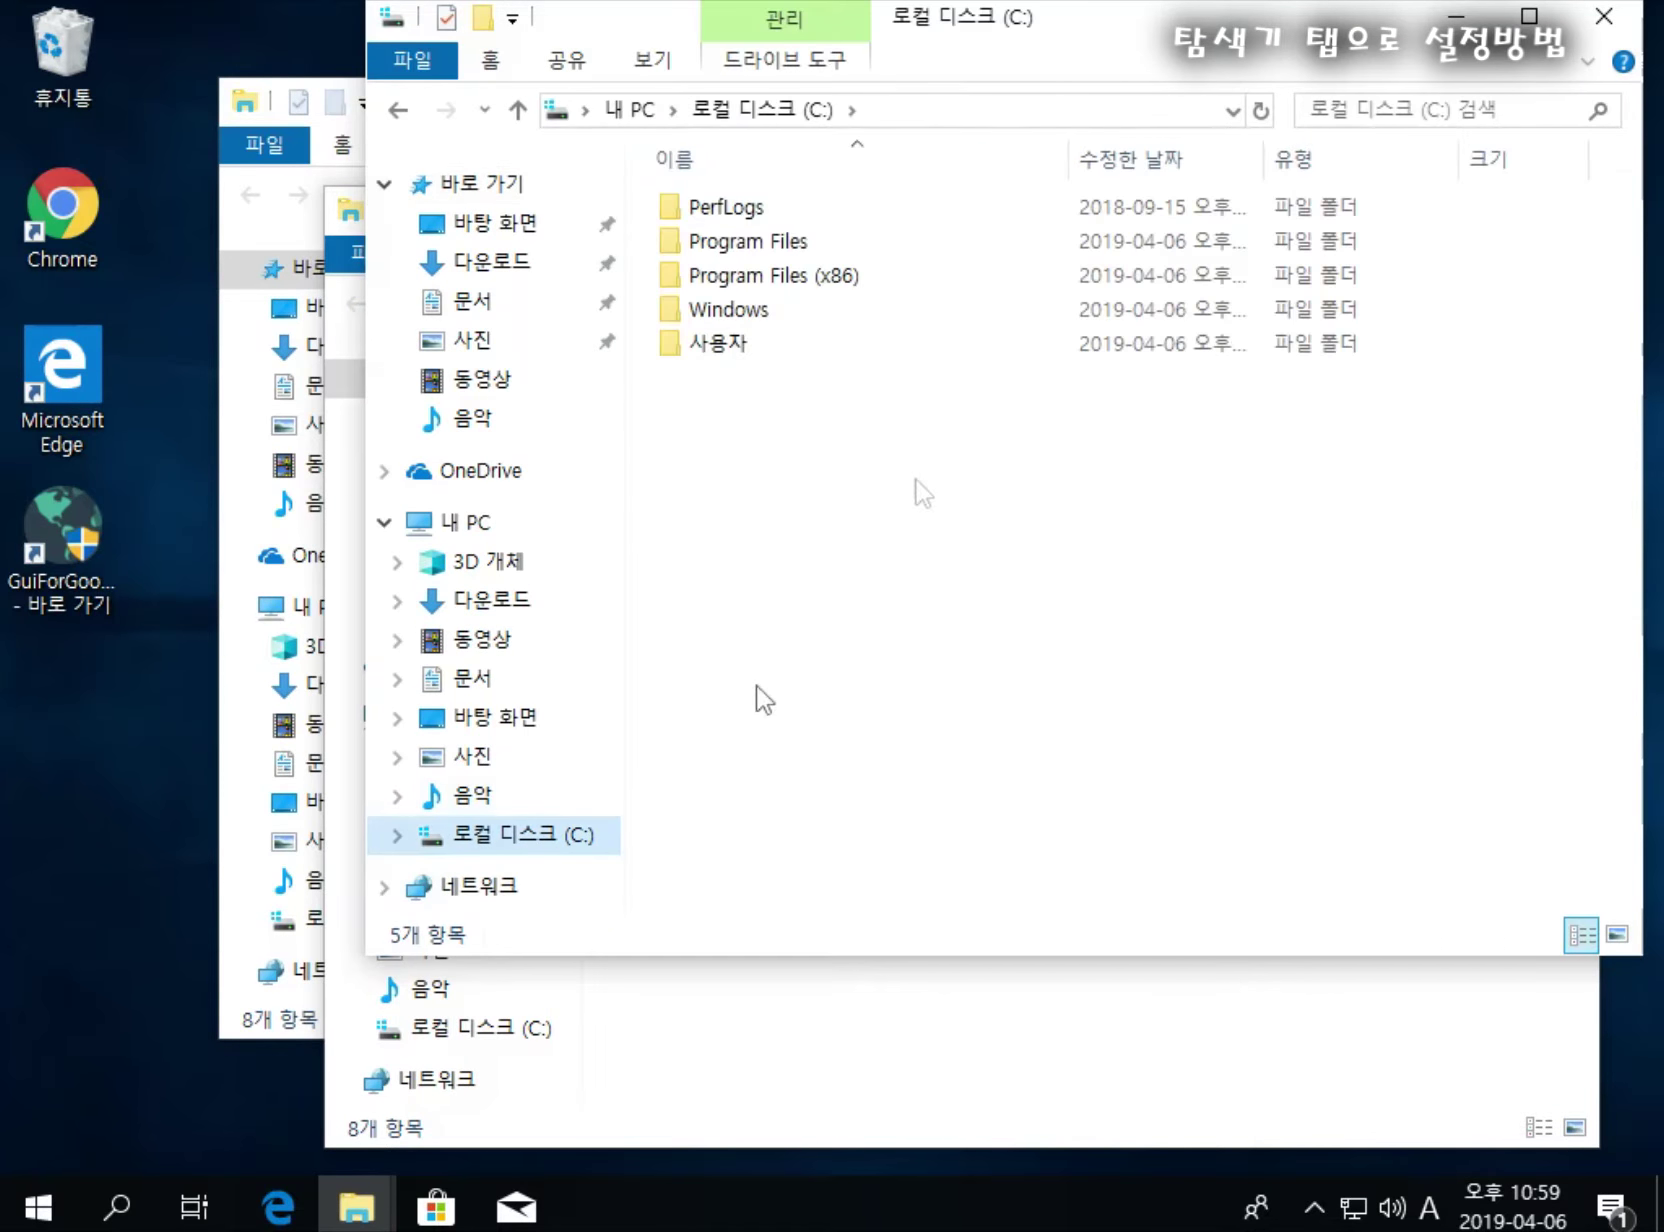
drag(873, 55, 958, 445)
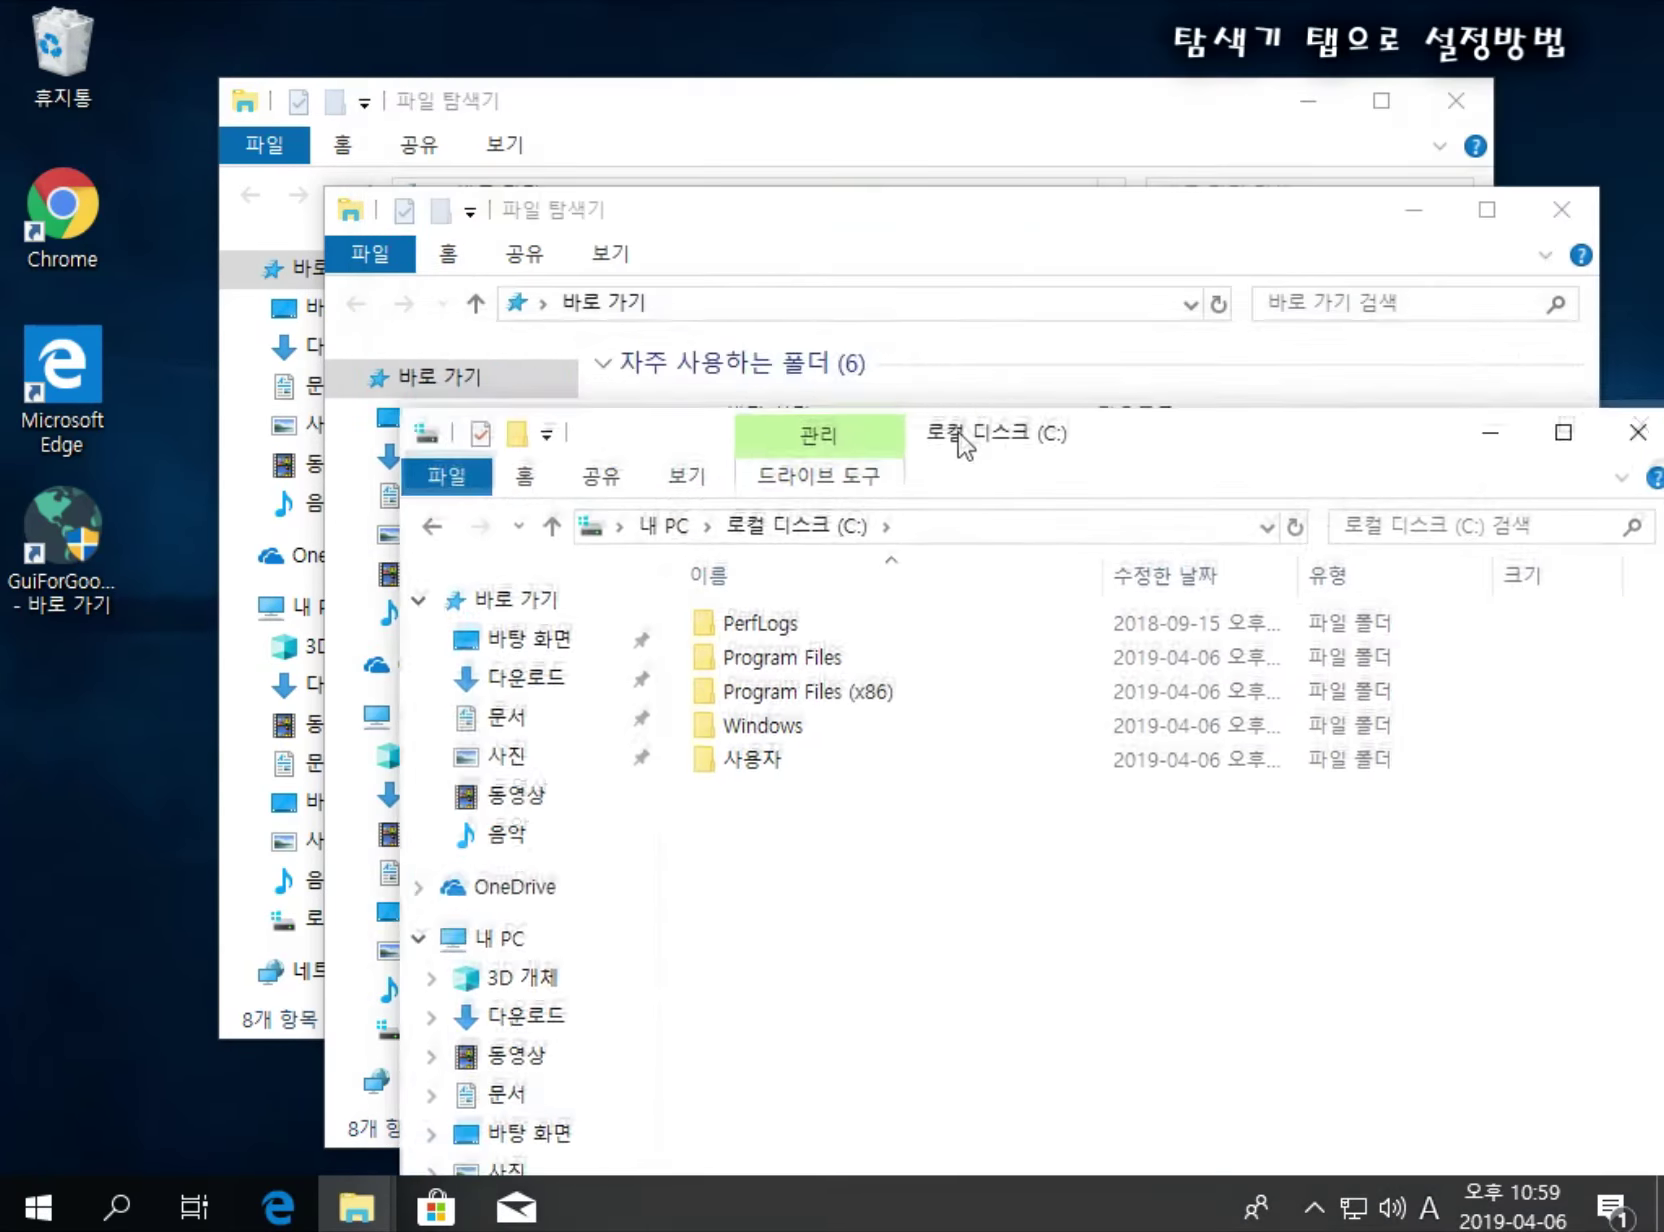
click(902, 270)
click(390, 874)
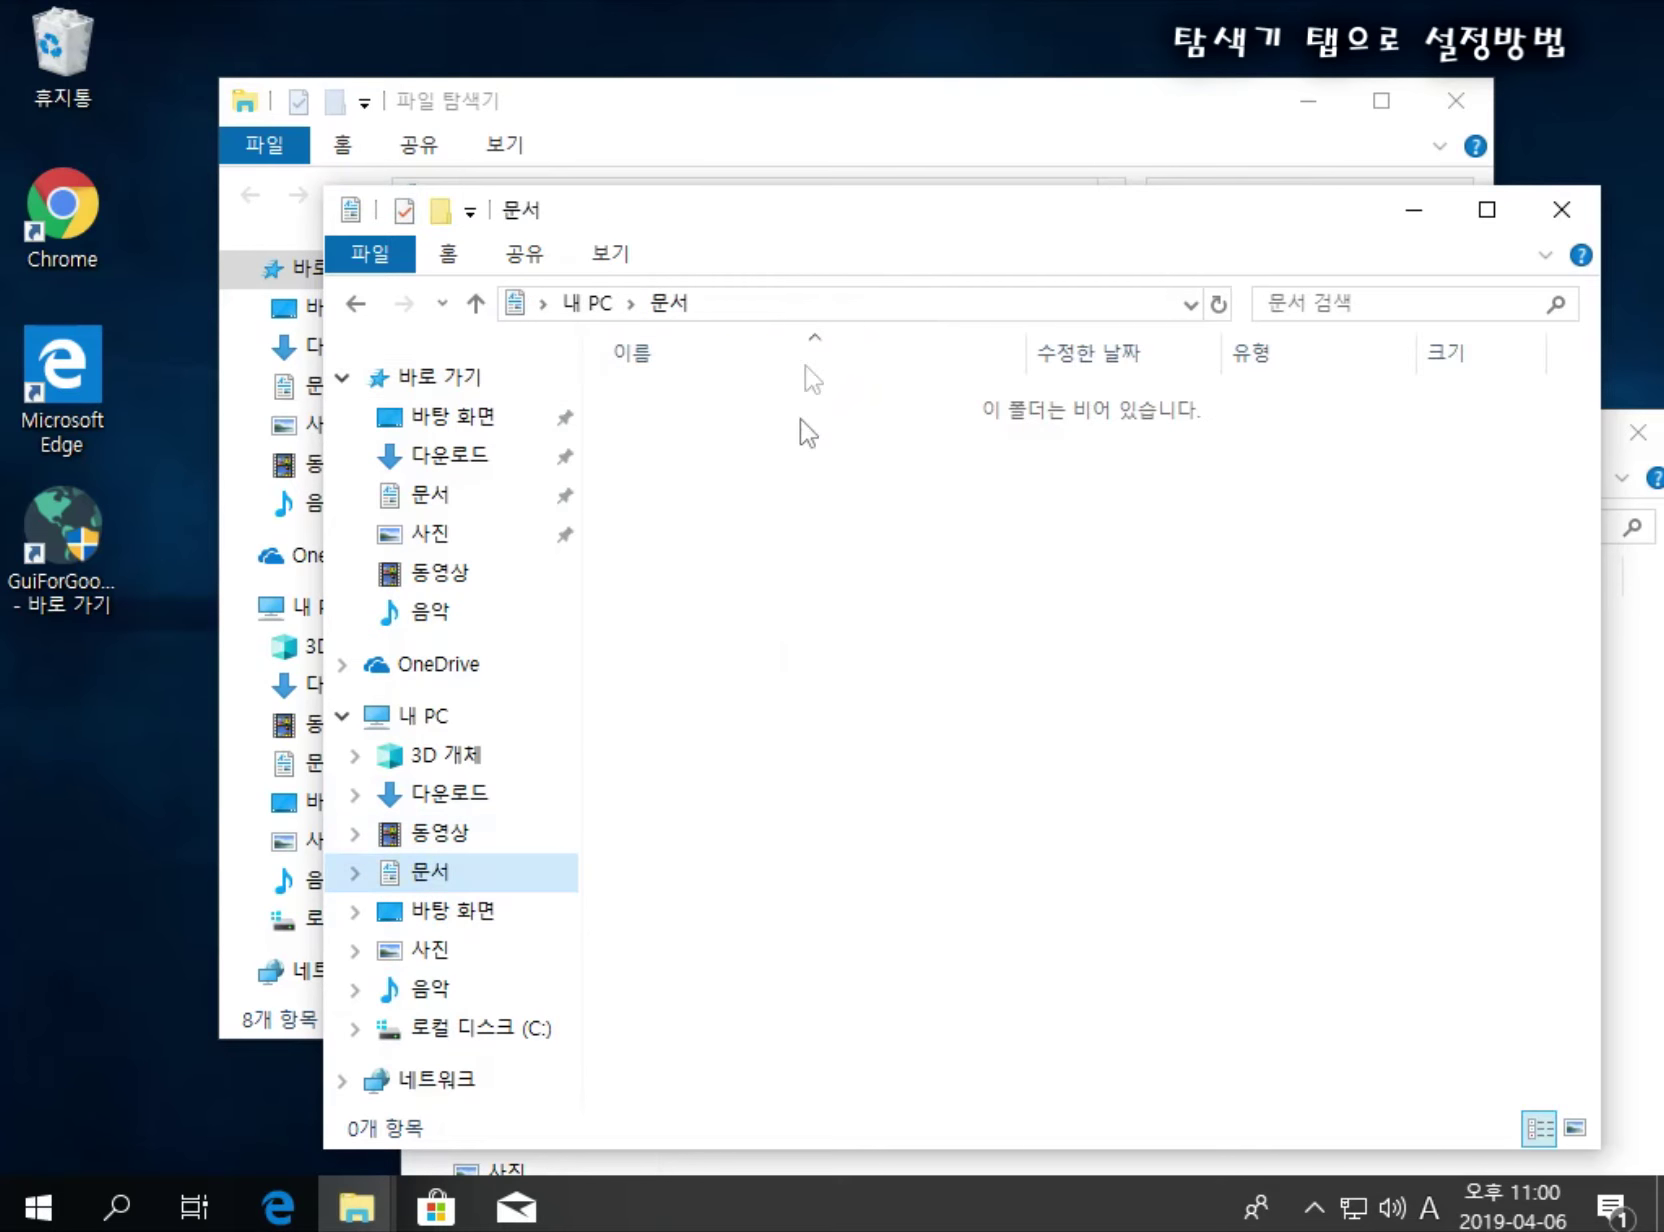
drag(908, 247, 592, 152)
Step: Switch back and forth between the Documents window and the Local Disk (C:) window
click(1441, 932)
click(778, 325)
click(1595, 960)
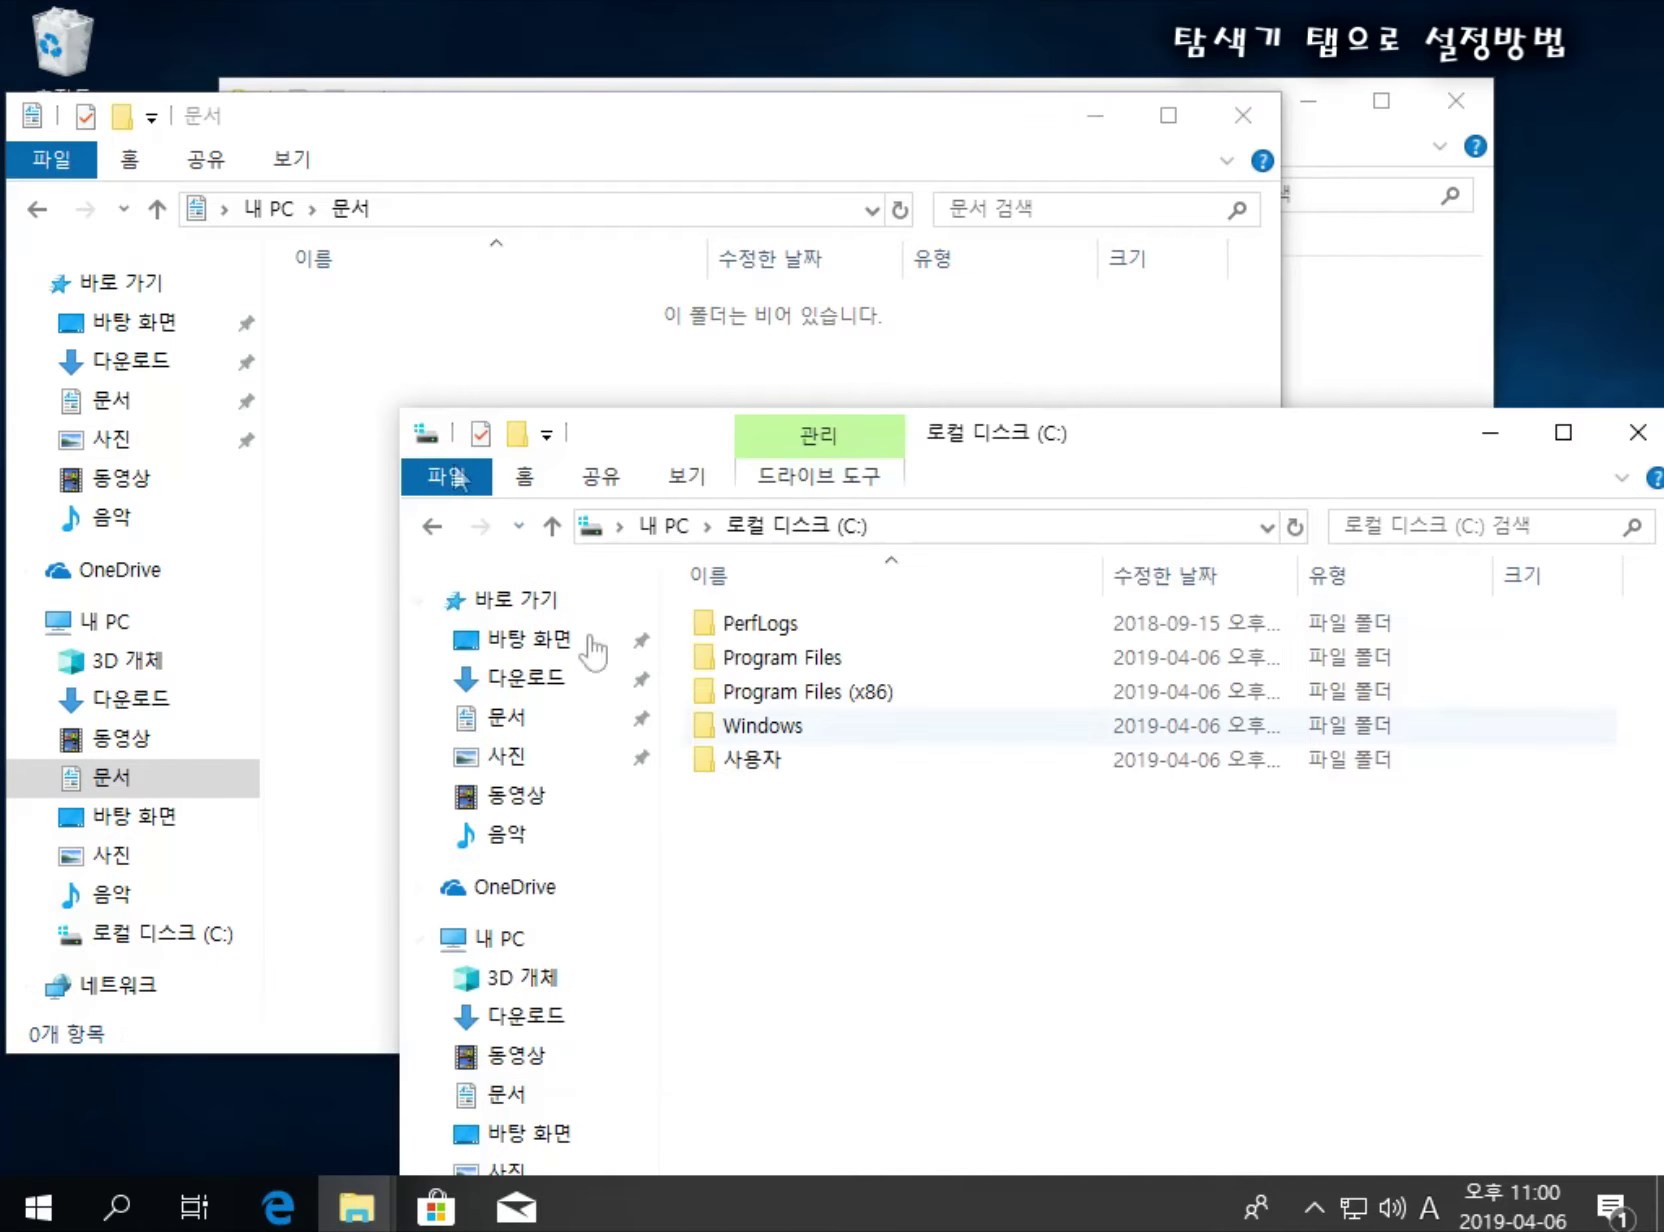
click(370, 664)
click(1505, 1037)
click(461, 383)
click(1382, 895)
Step: Close all three open File Explorer windows
drag(1250, 443, 1170, 397)
click(1560, 398)
click(1243, 115)
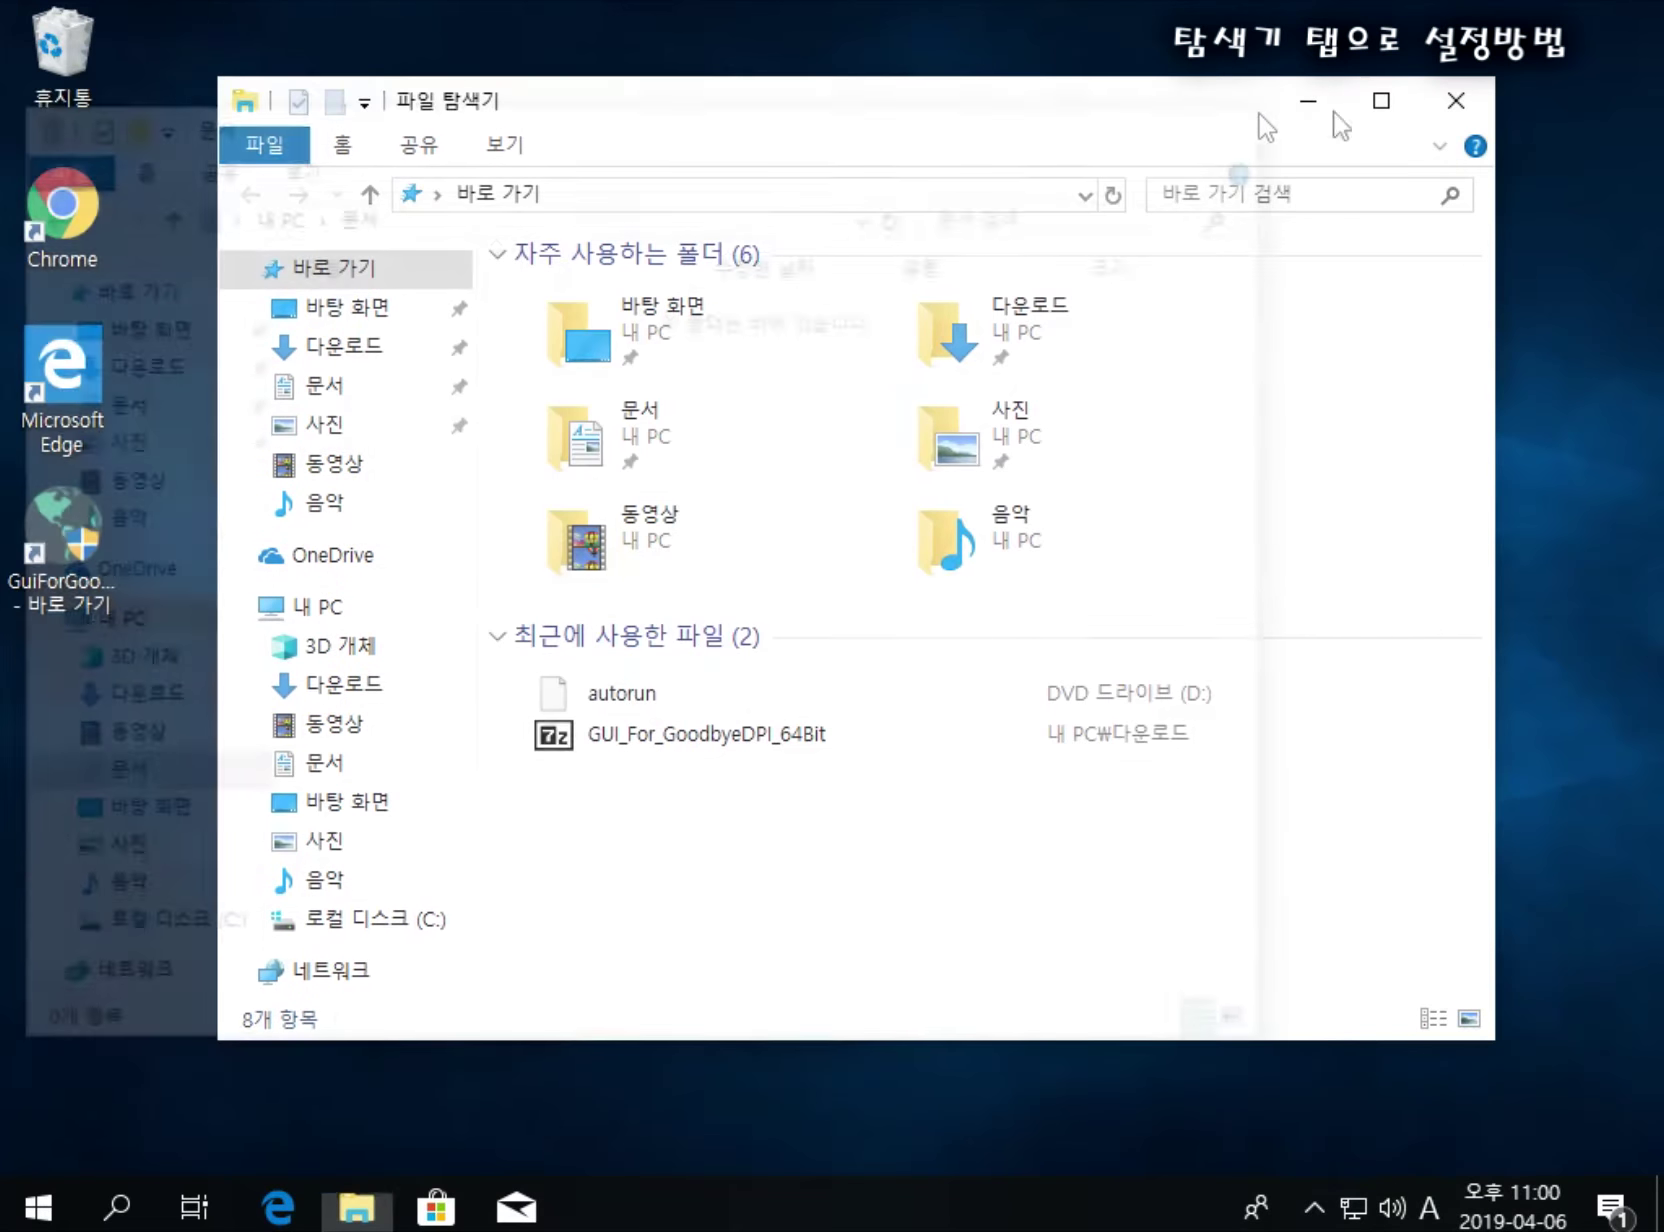
click(1456, 100)
double_click(65, 199)
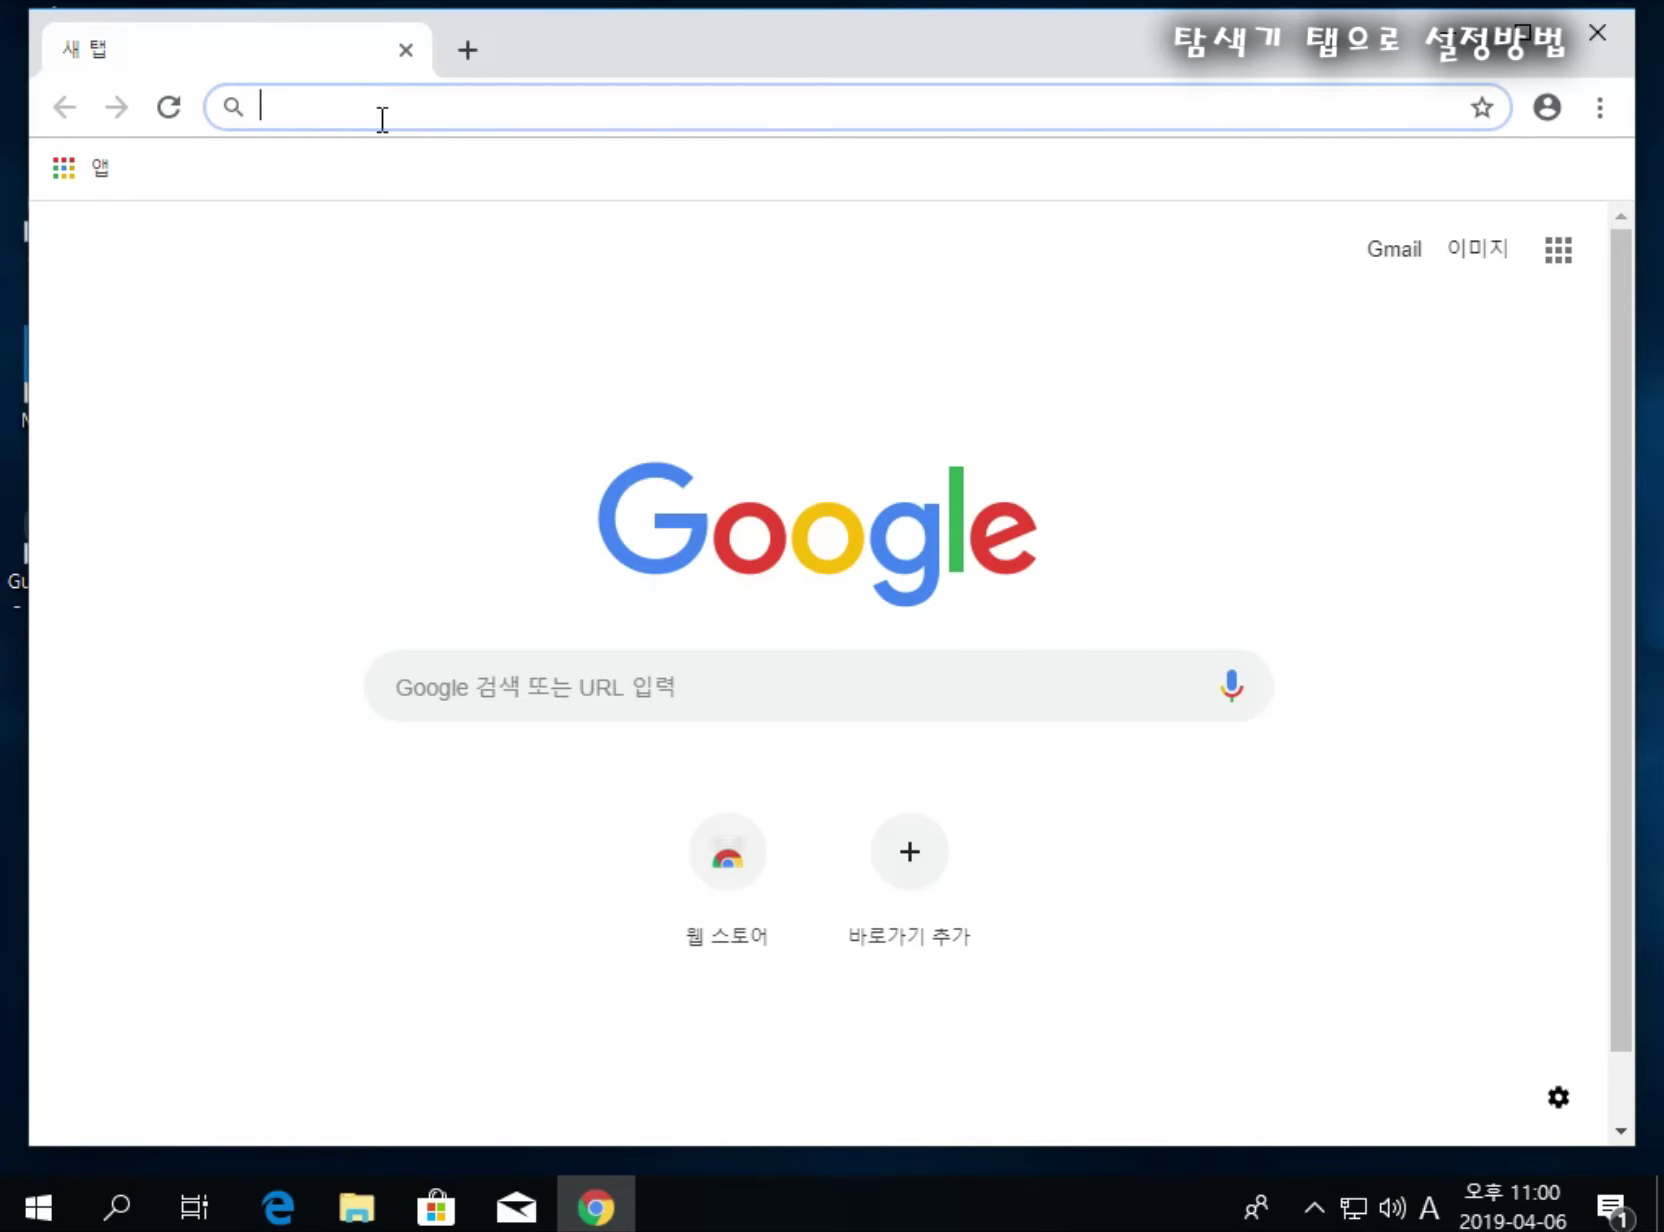
text(www.naver.com)
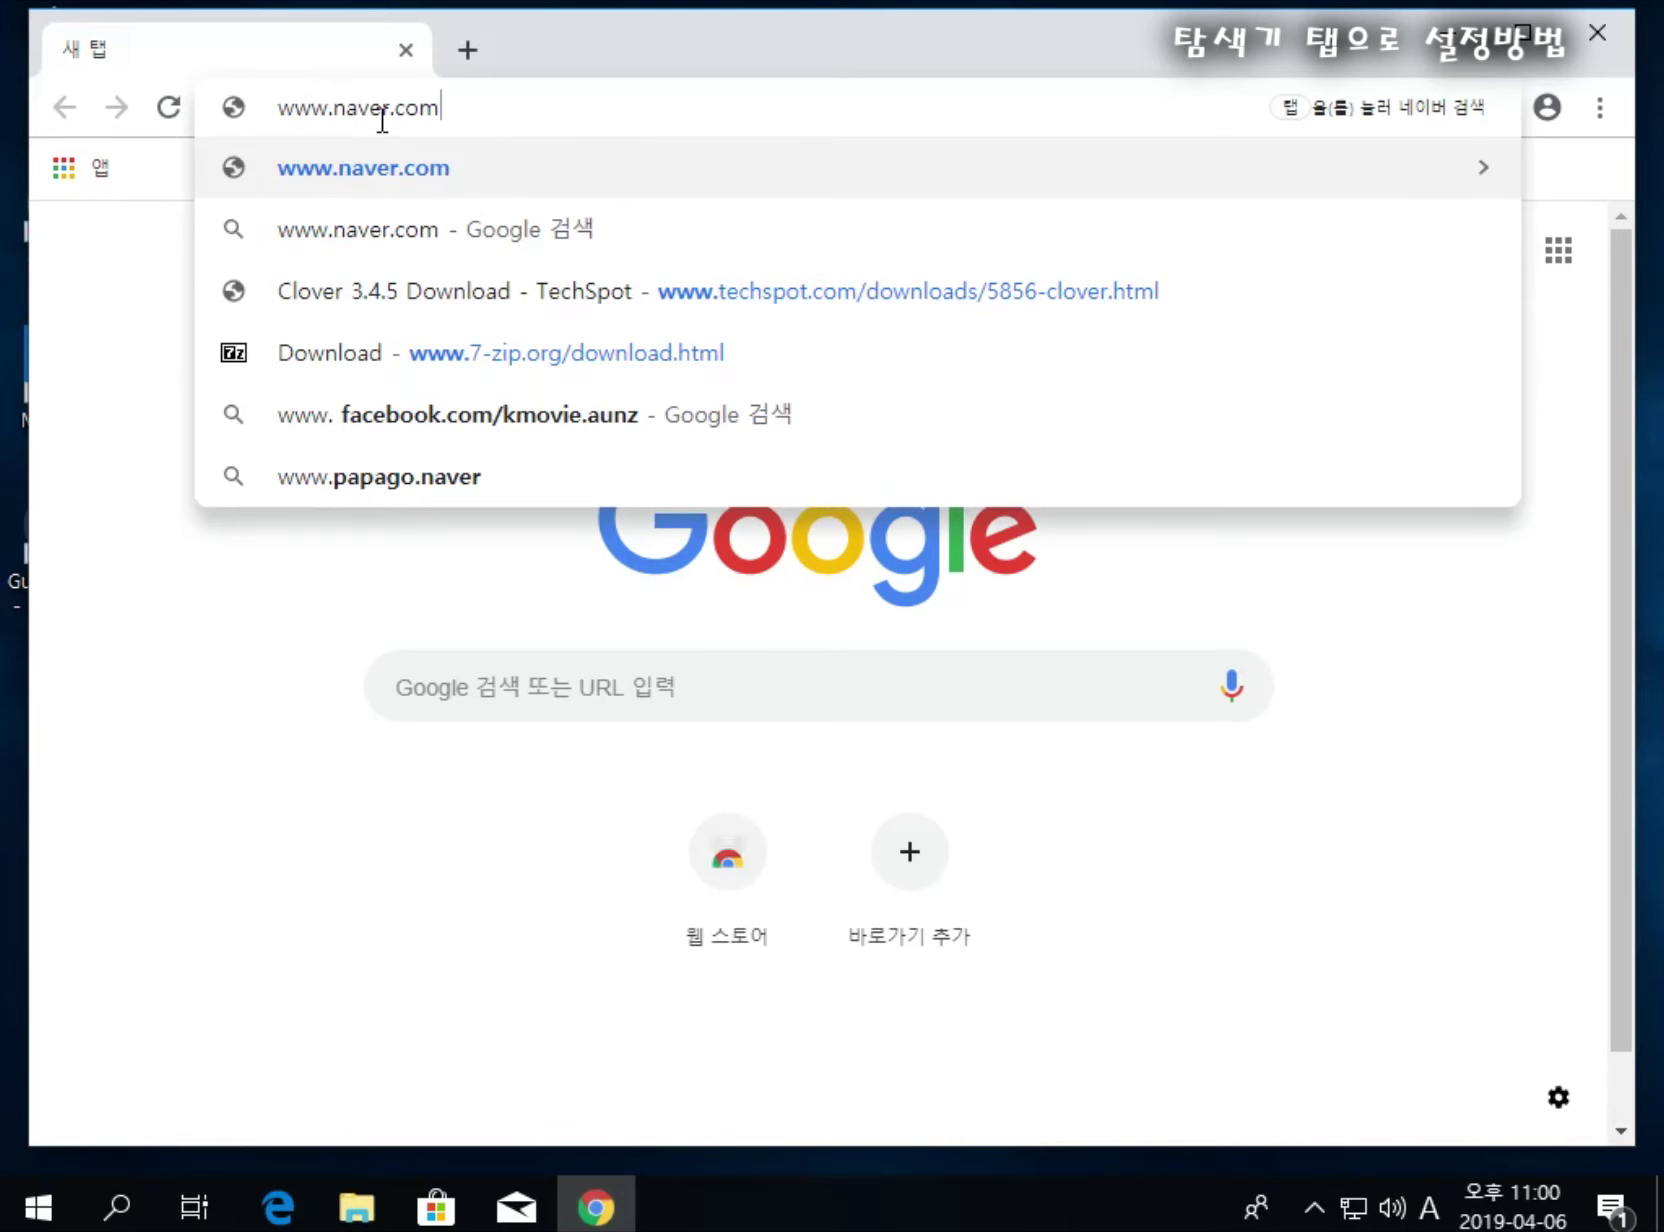
key(Return)
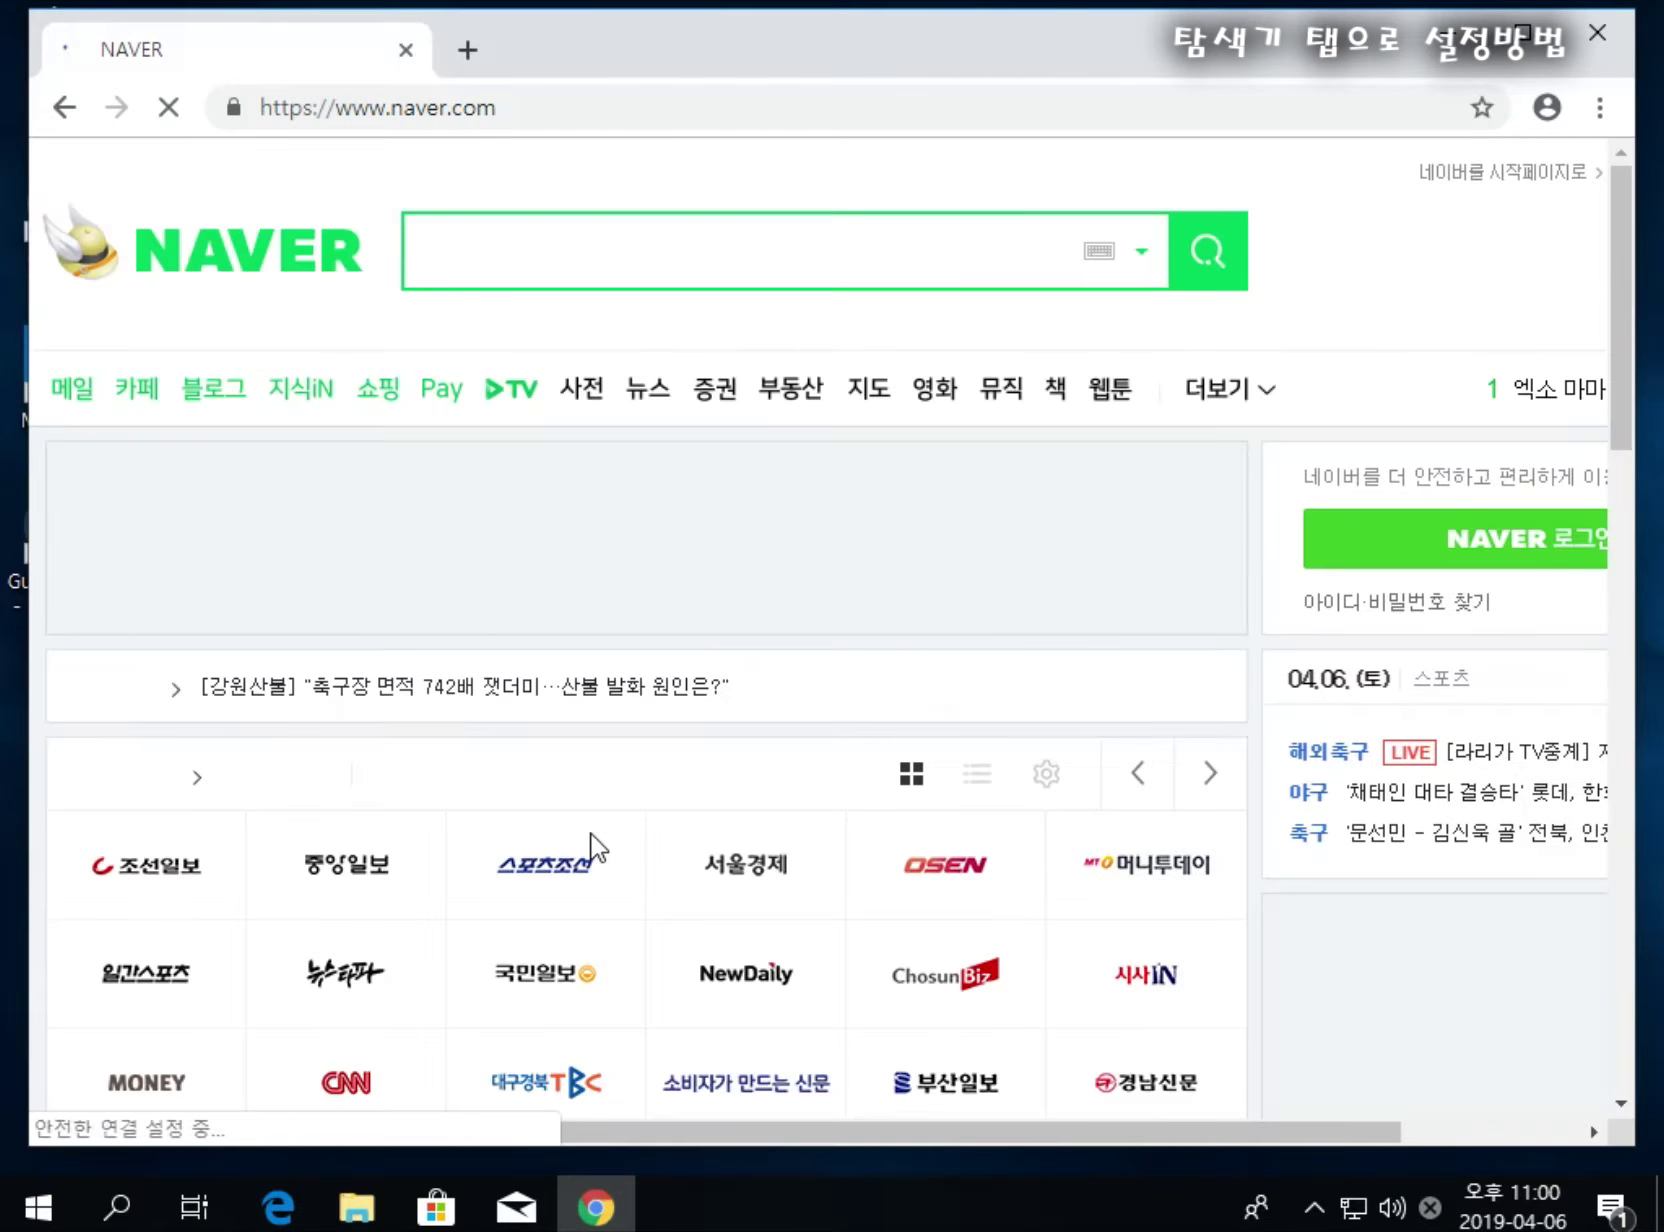
click(467, 52)
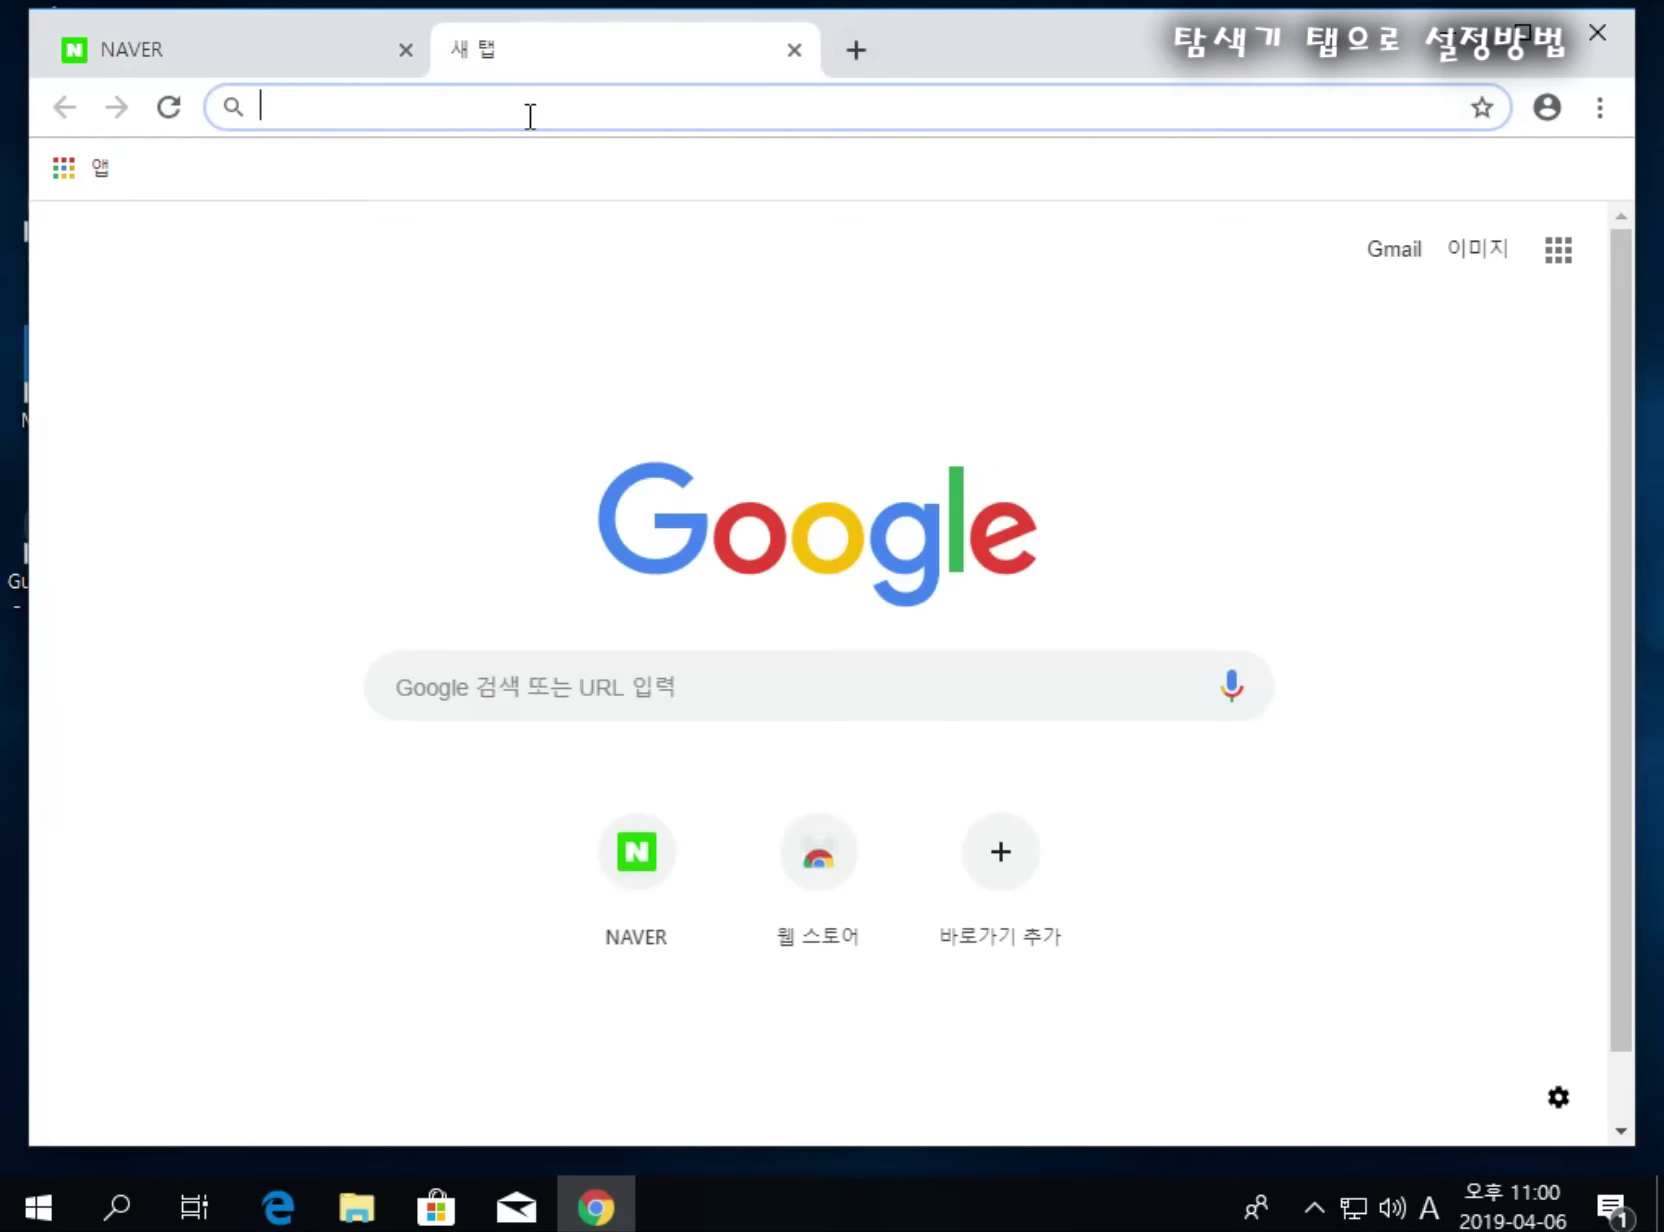
text(www.daum.)
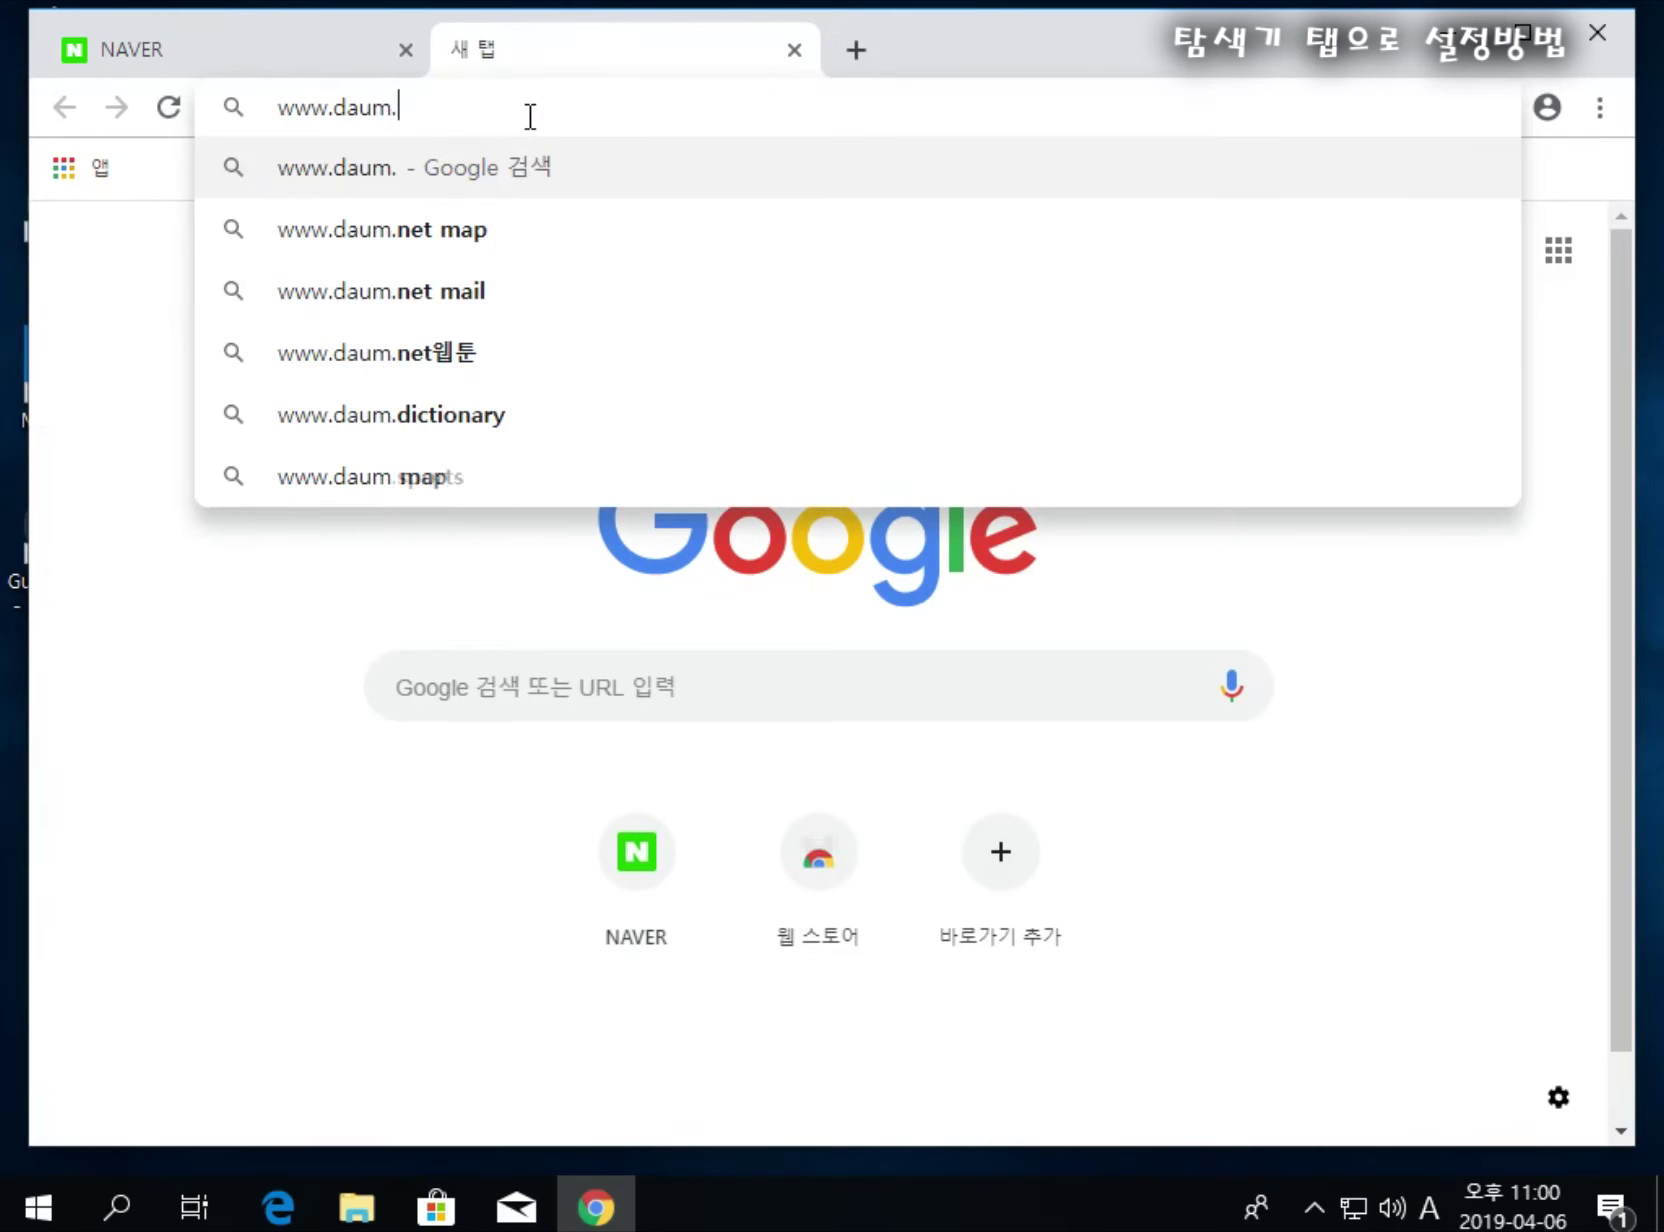
text(net)
key(Return)
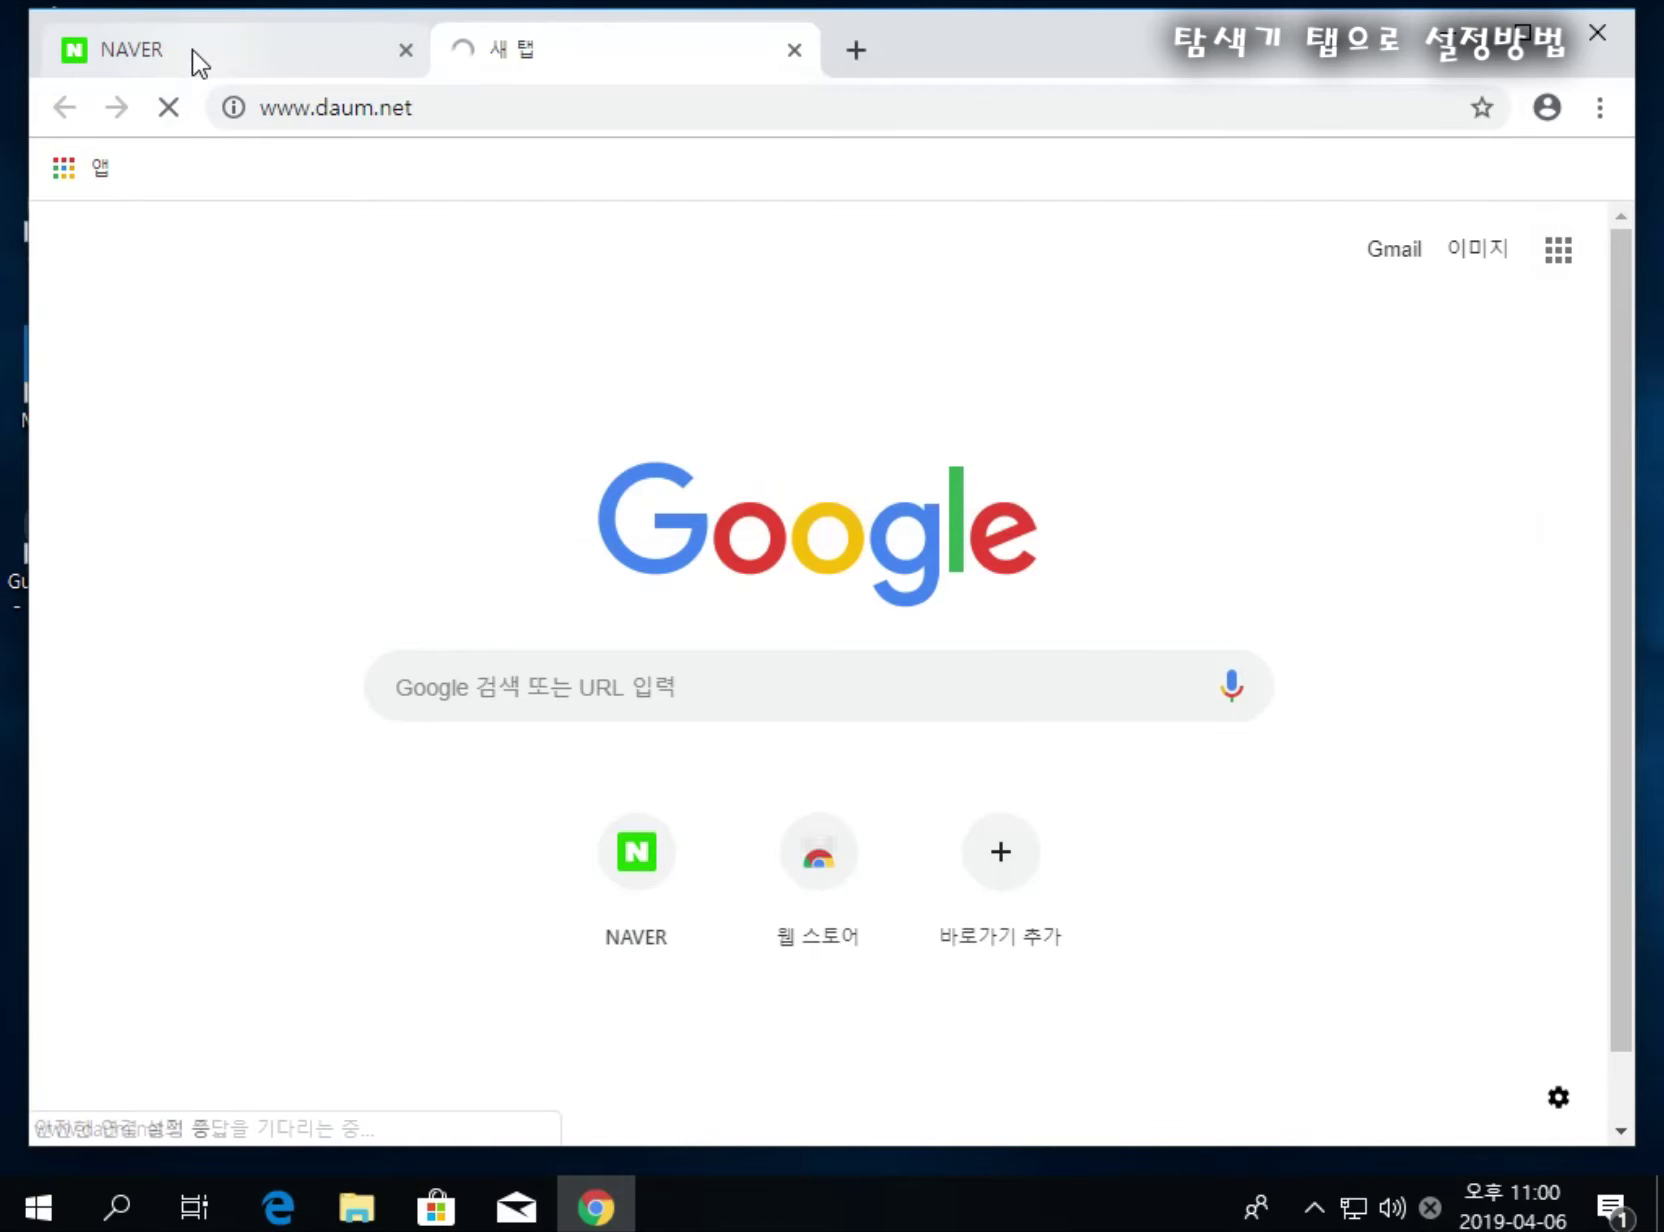
Step: Switch back and forth between the NAVER and Daum tabs, and close the browser
click(193, 59)
click(530, 62)
click(305, 59)
click(594, 63)
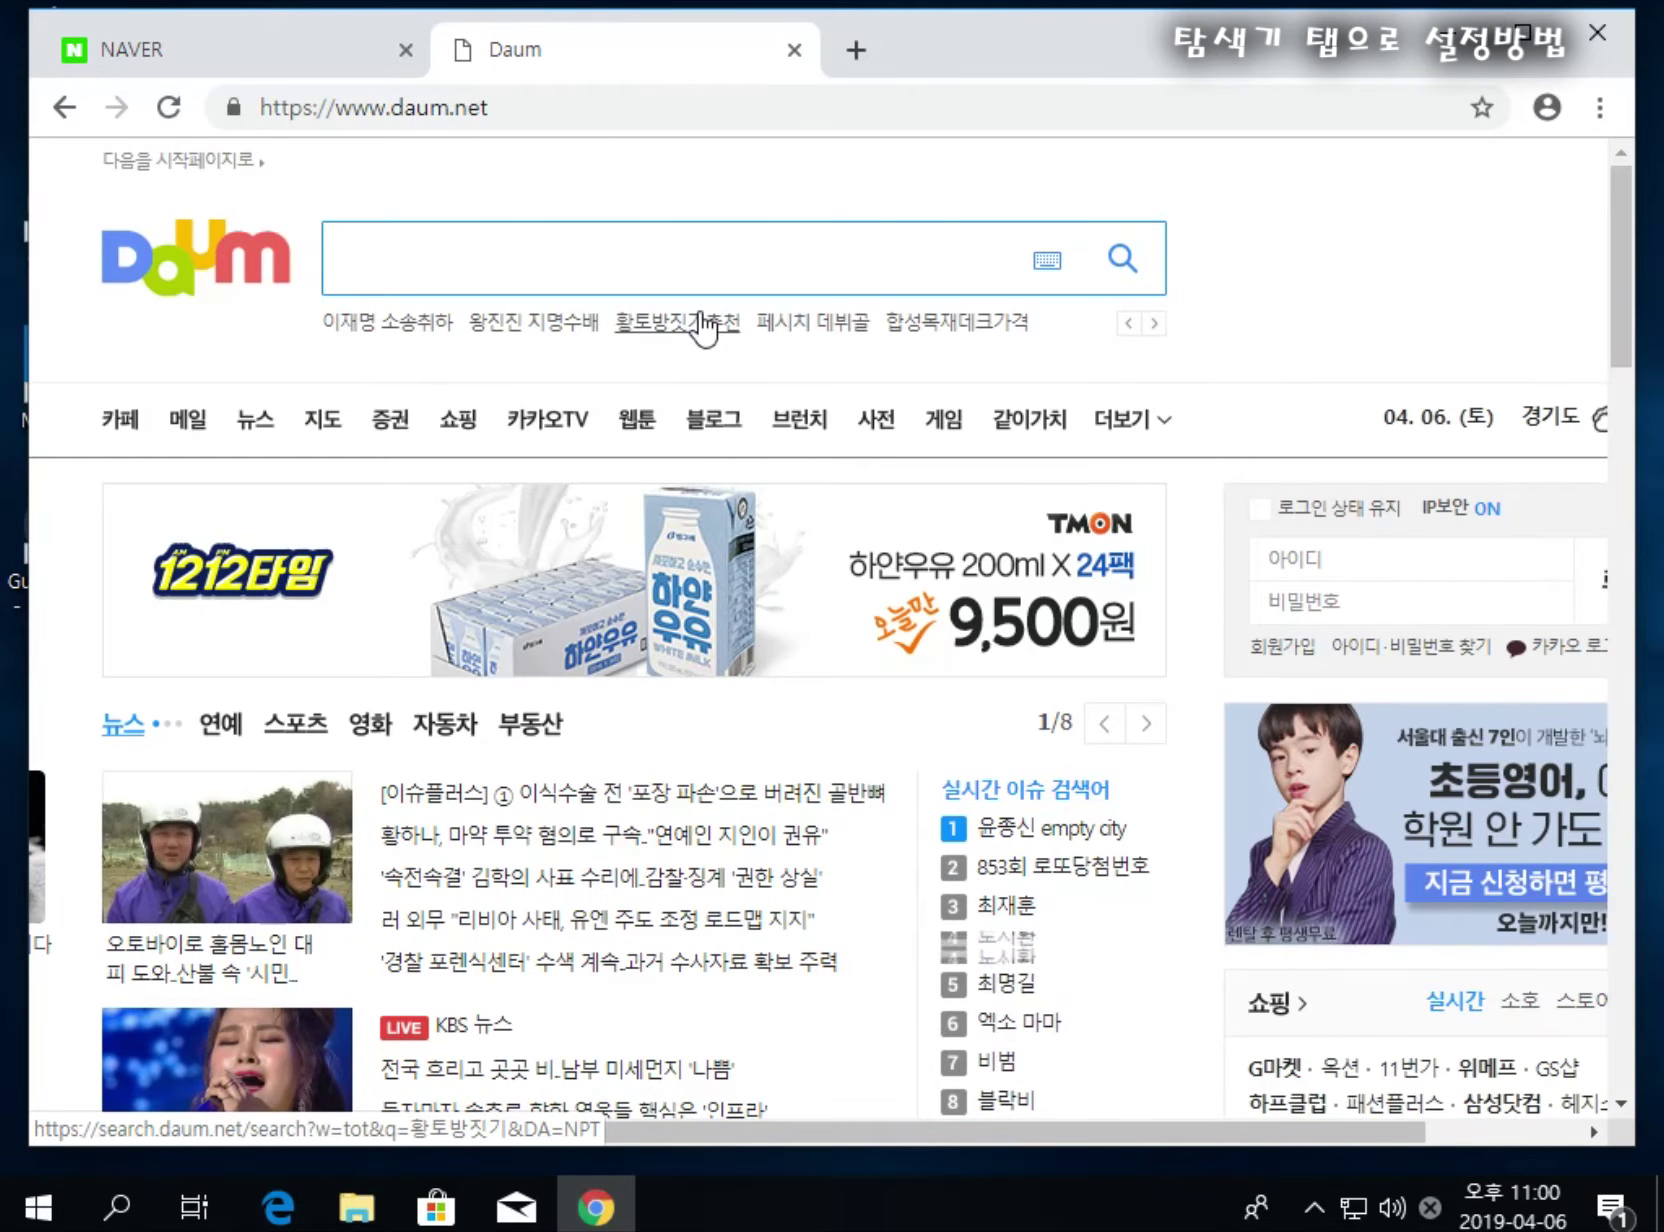
click(1597, 33)
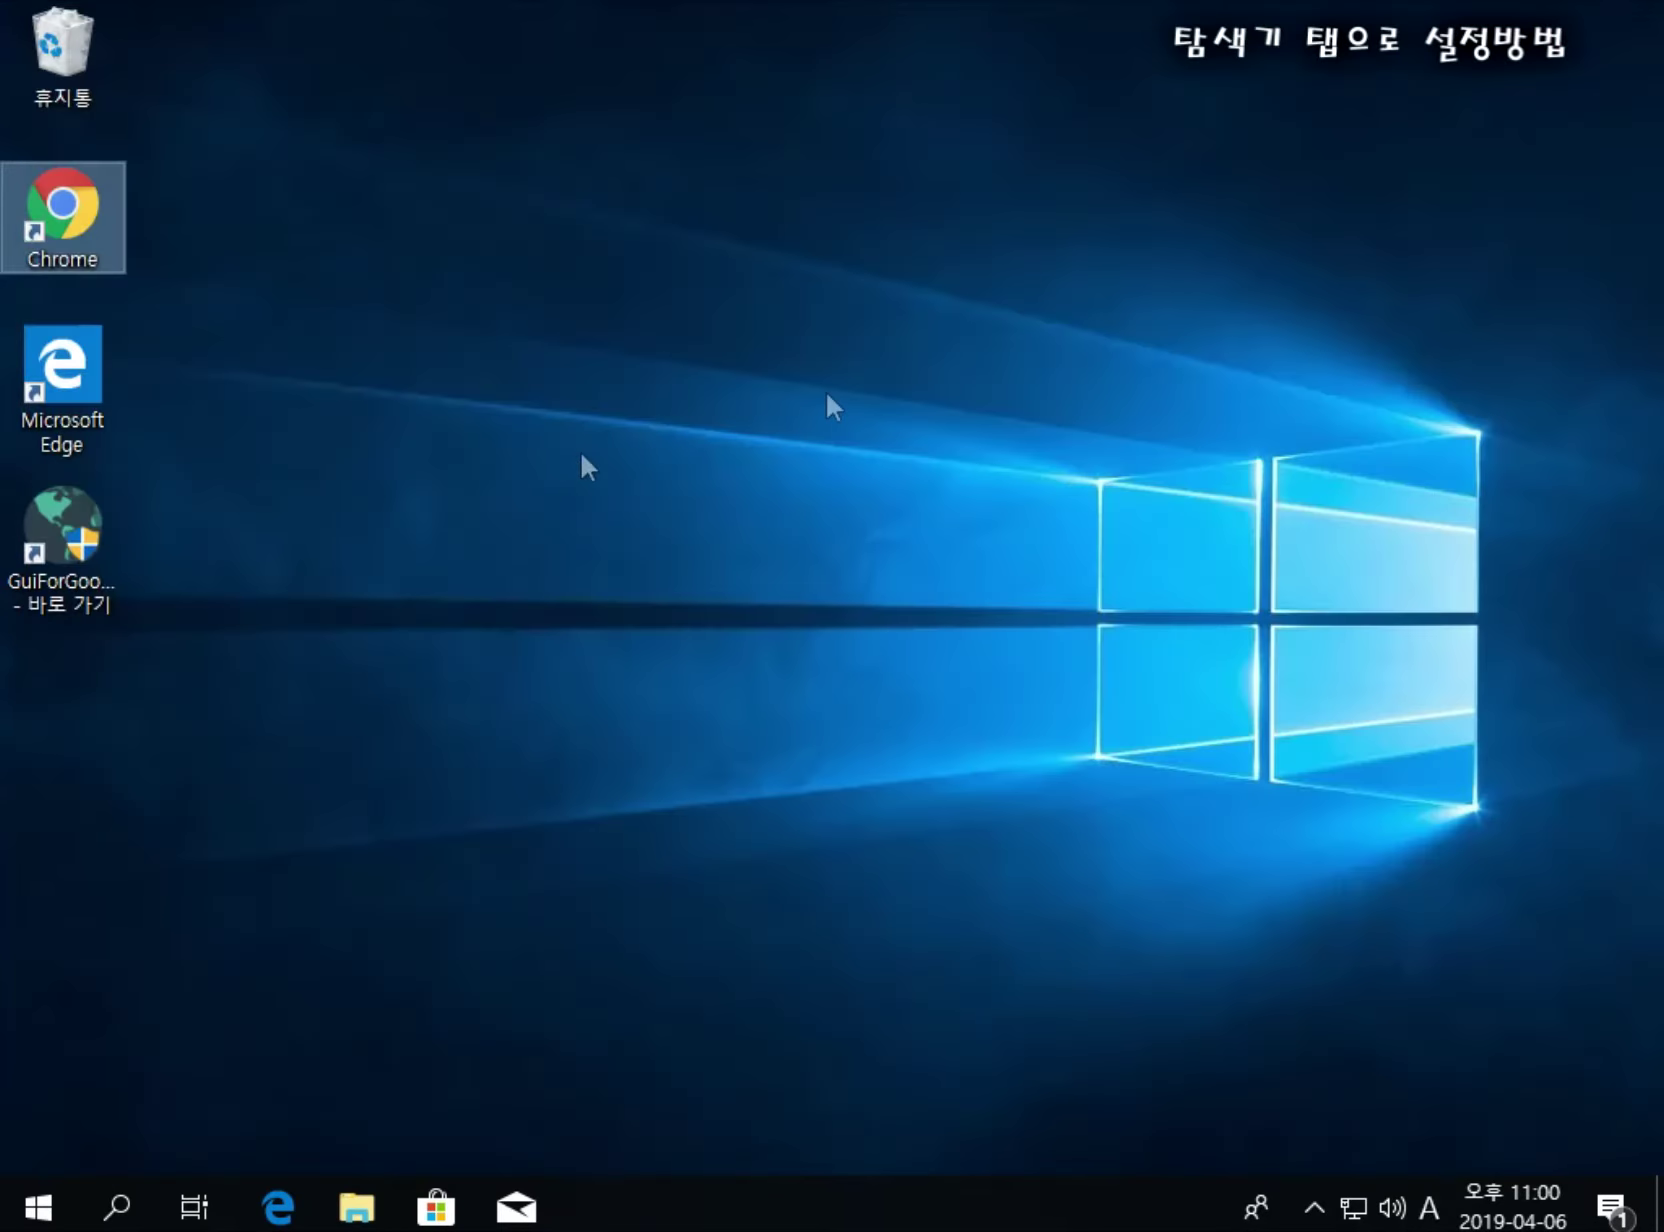
Step: Reopen Chrome and search the web for "clover file explorer download"
double_click(94, 220)
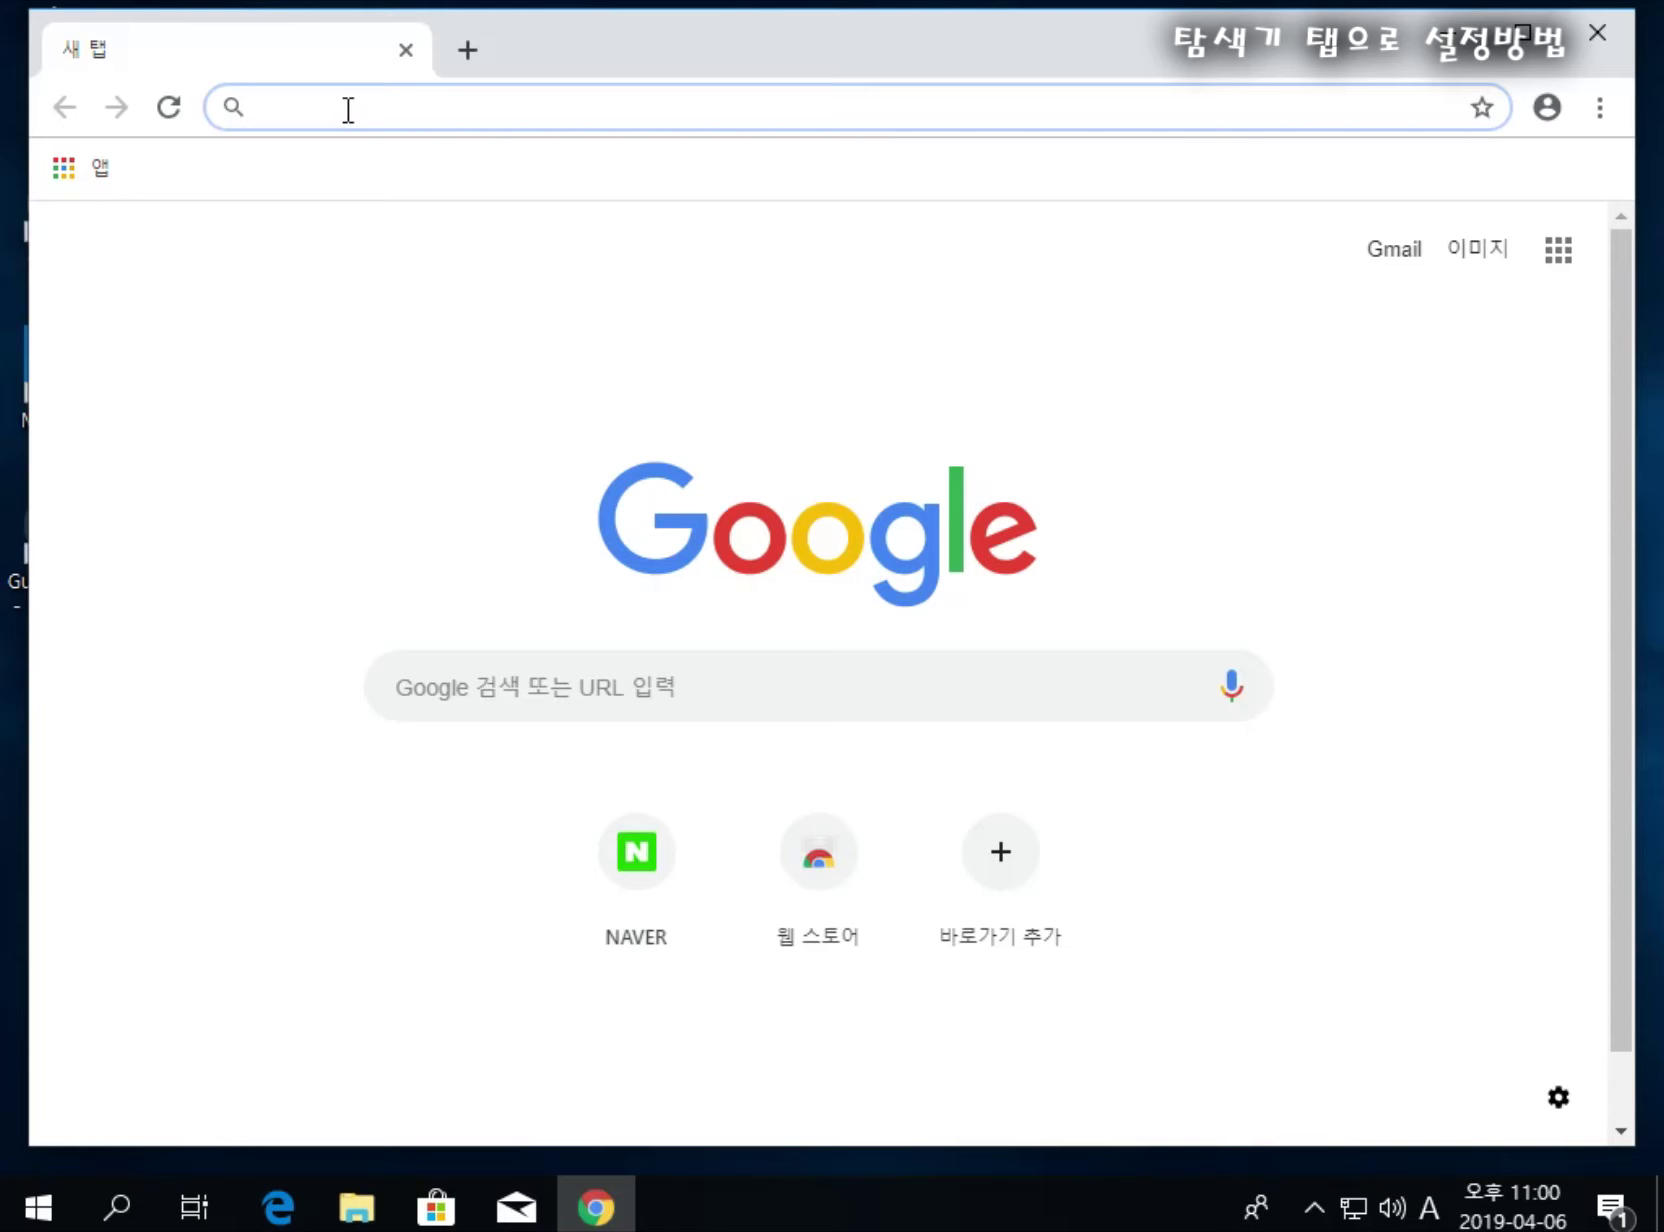
text(clover)
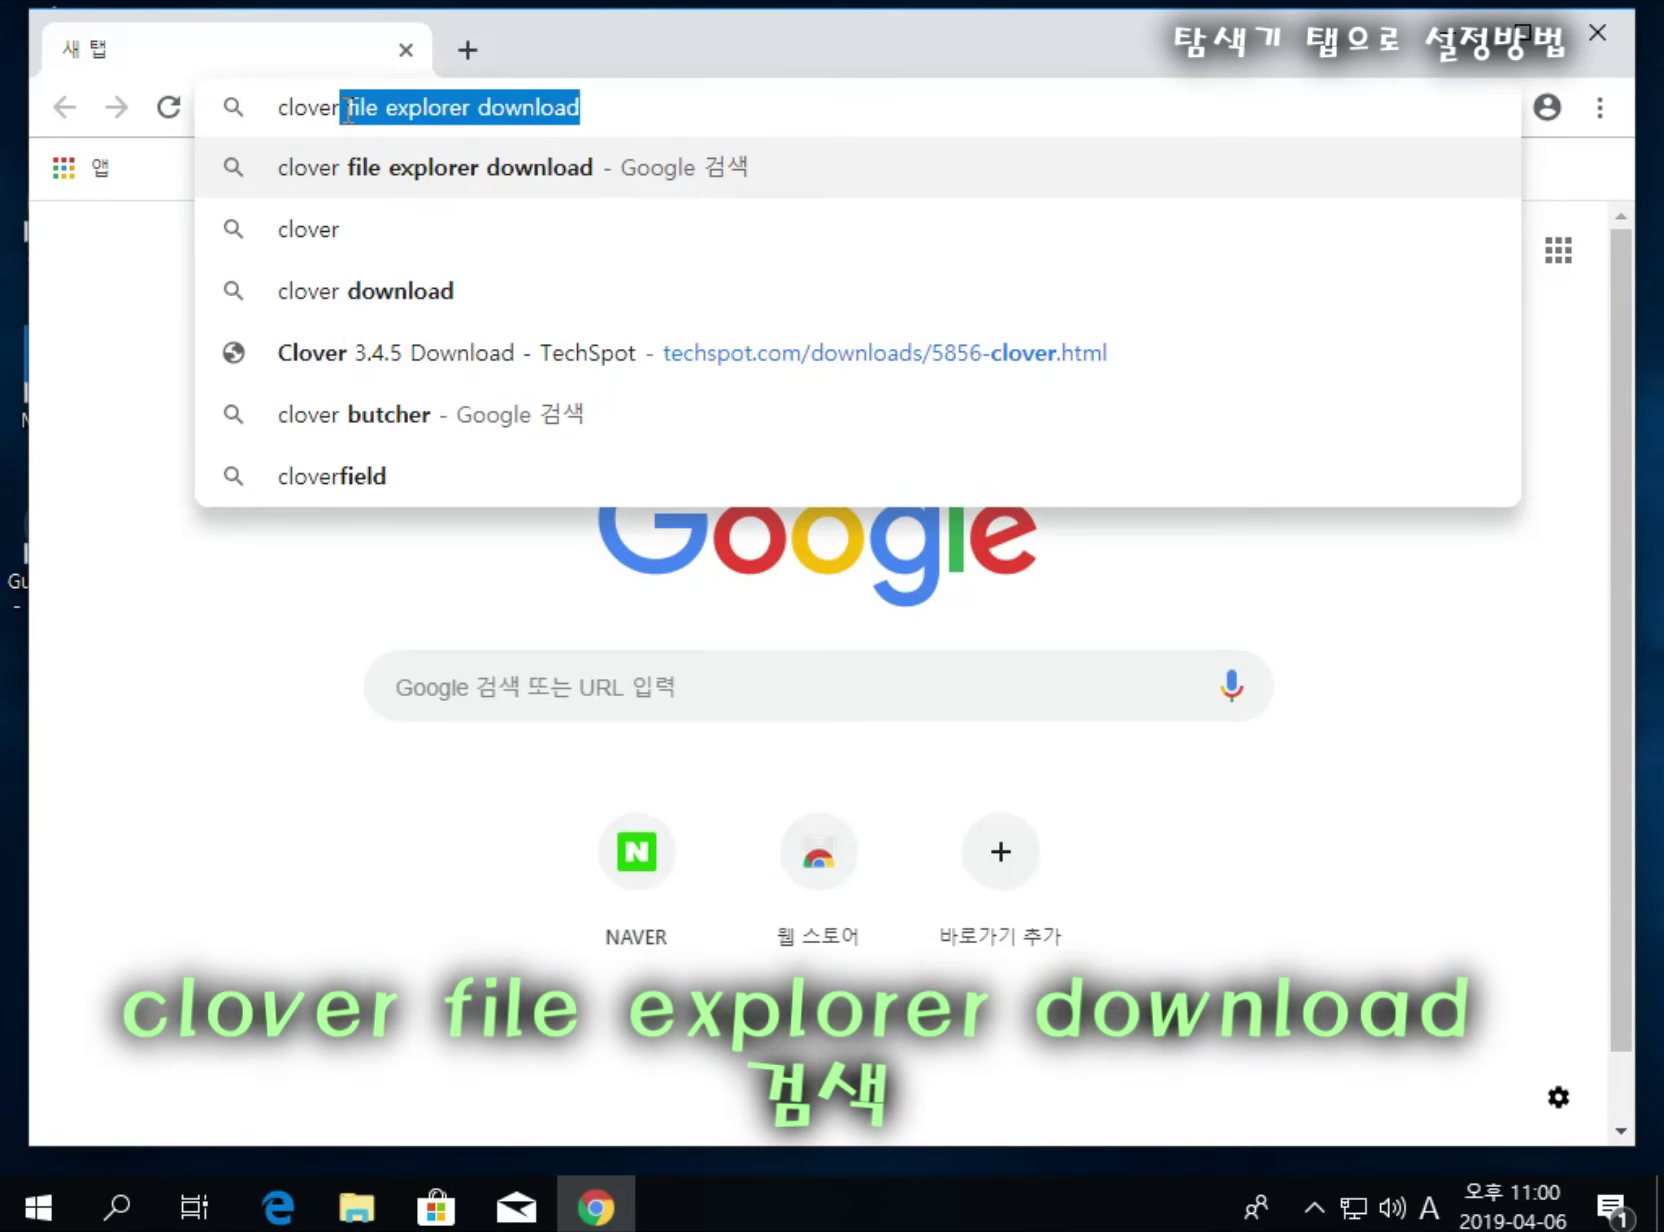
text( file )
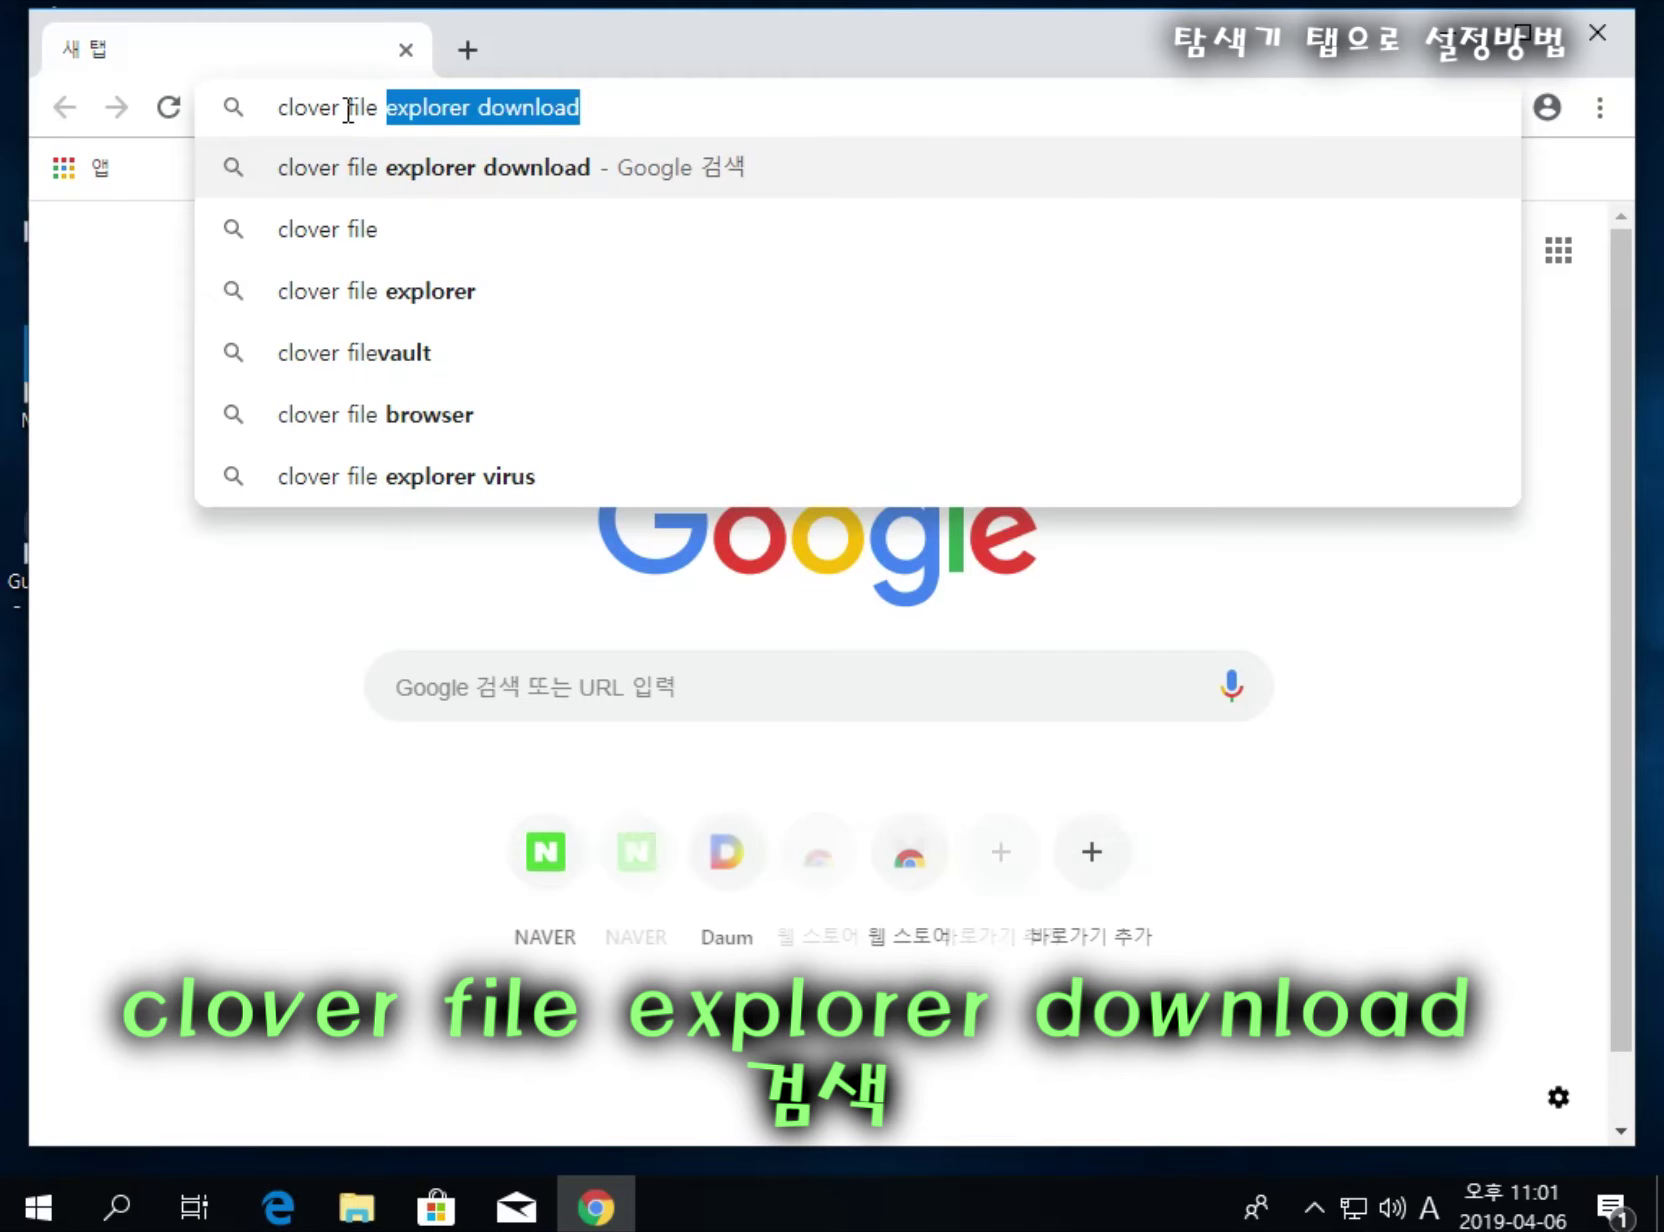
text(explorer )
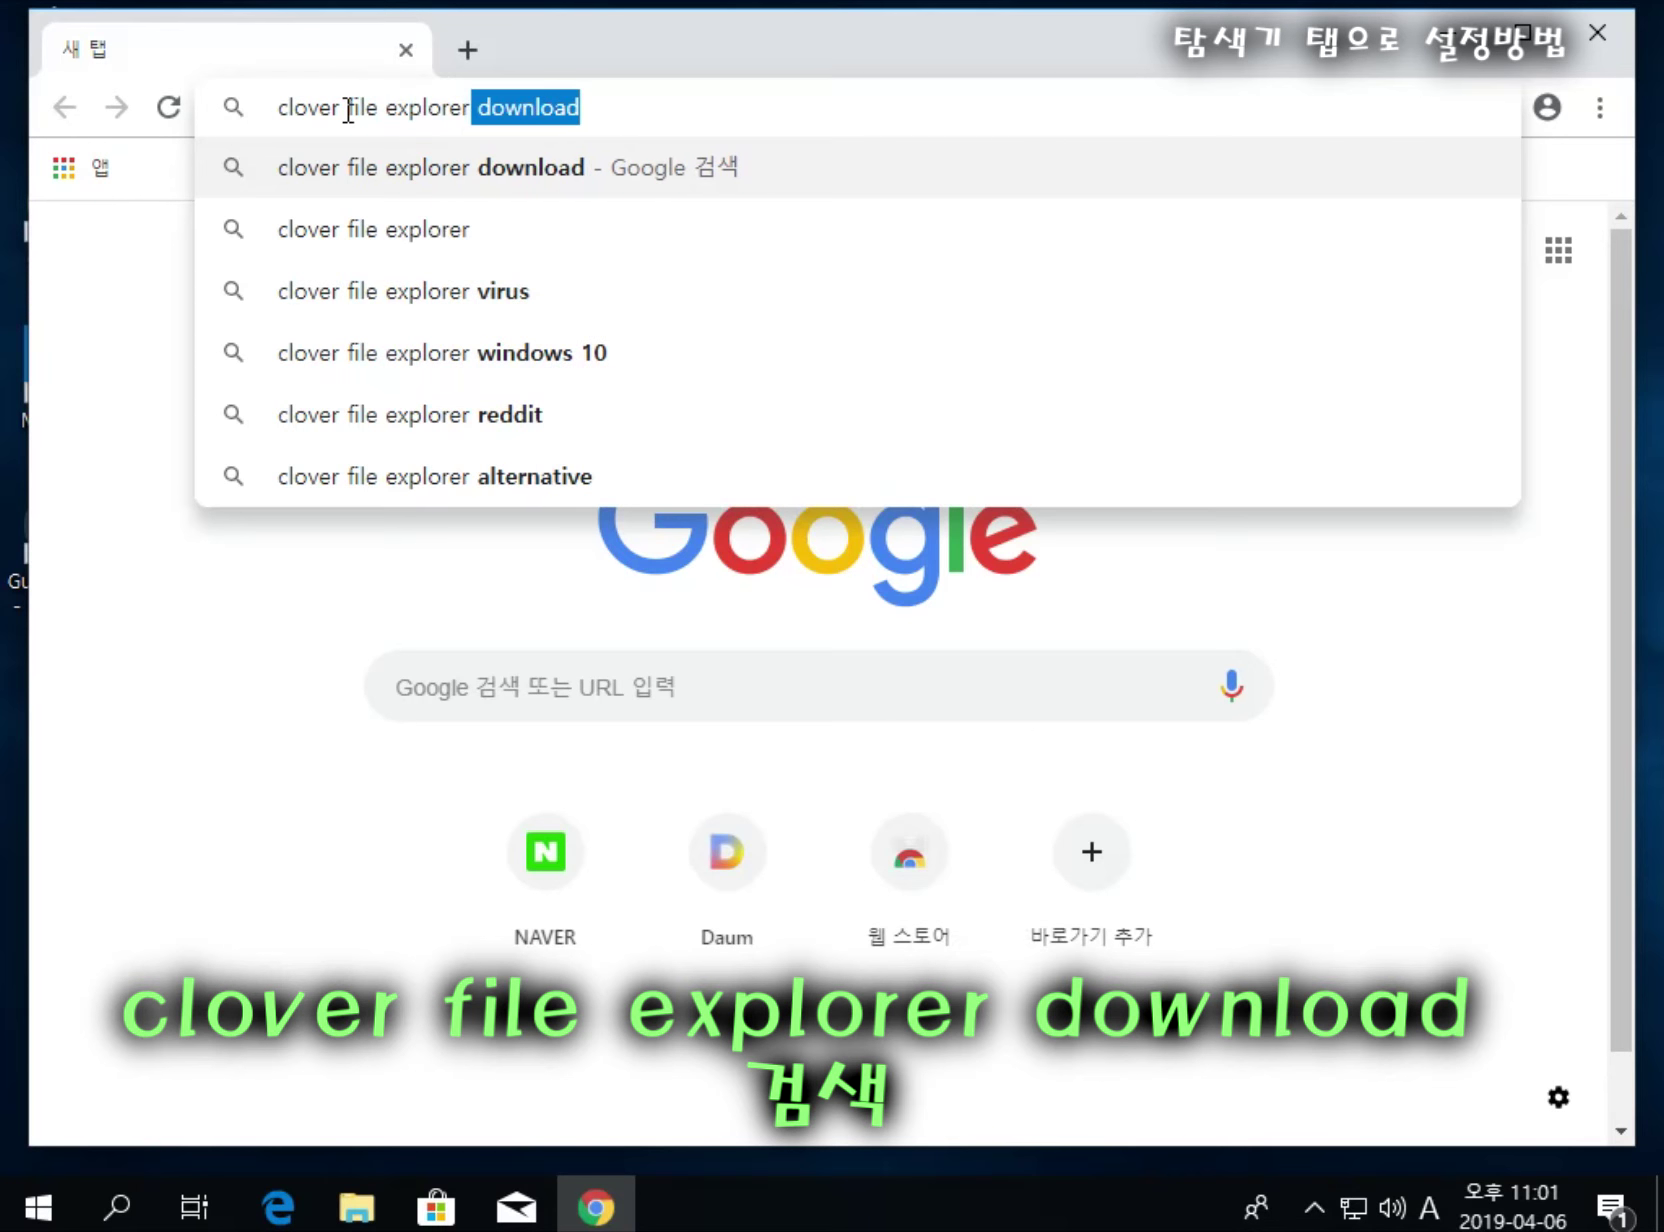
text(downloa)
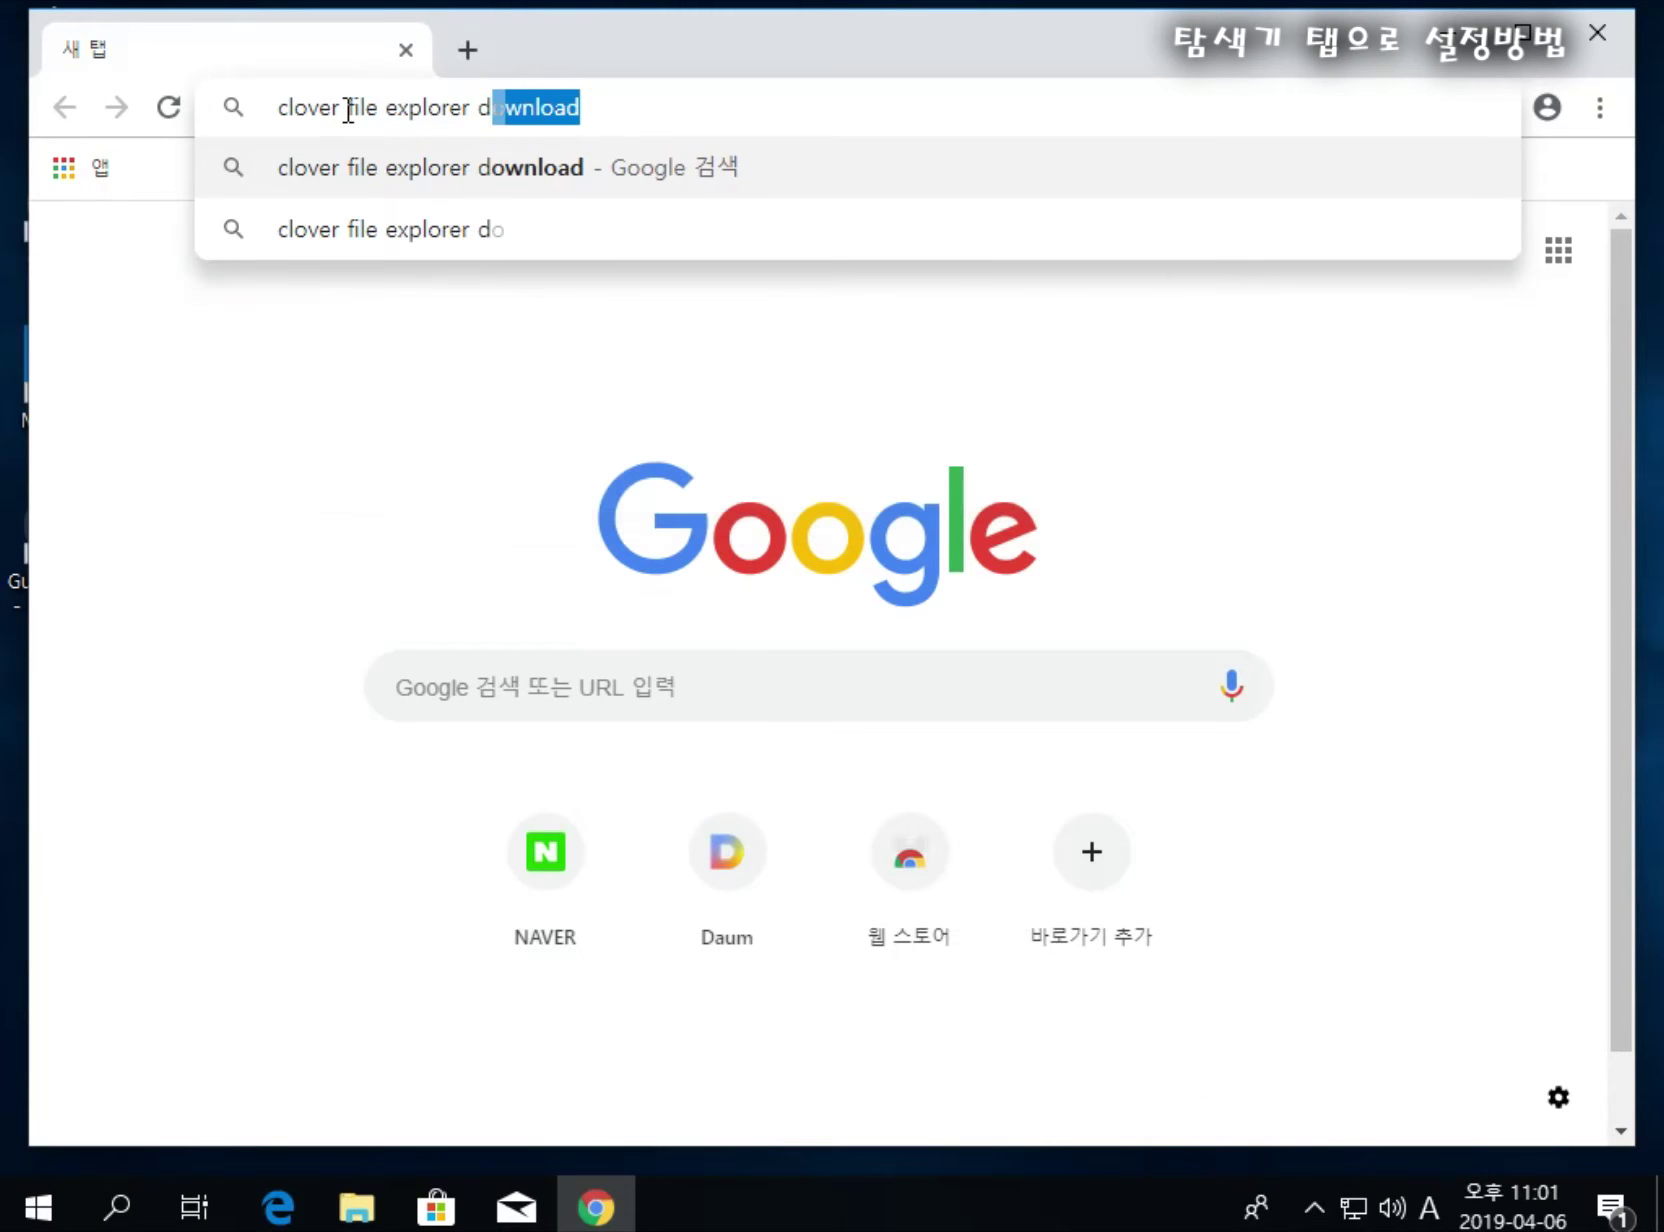
key(Return)
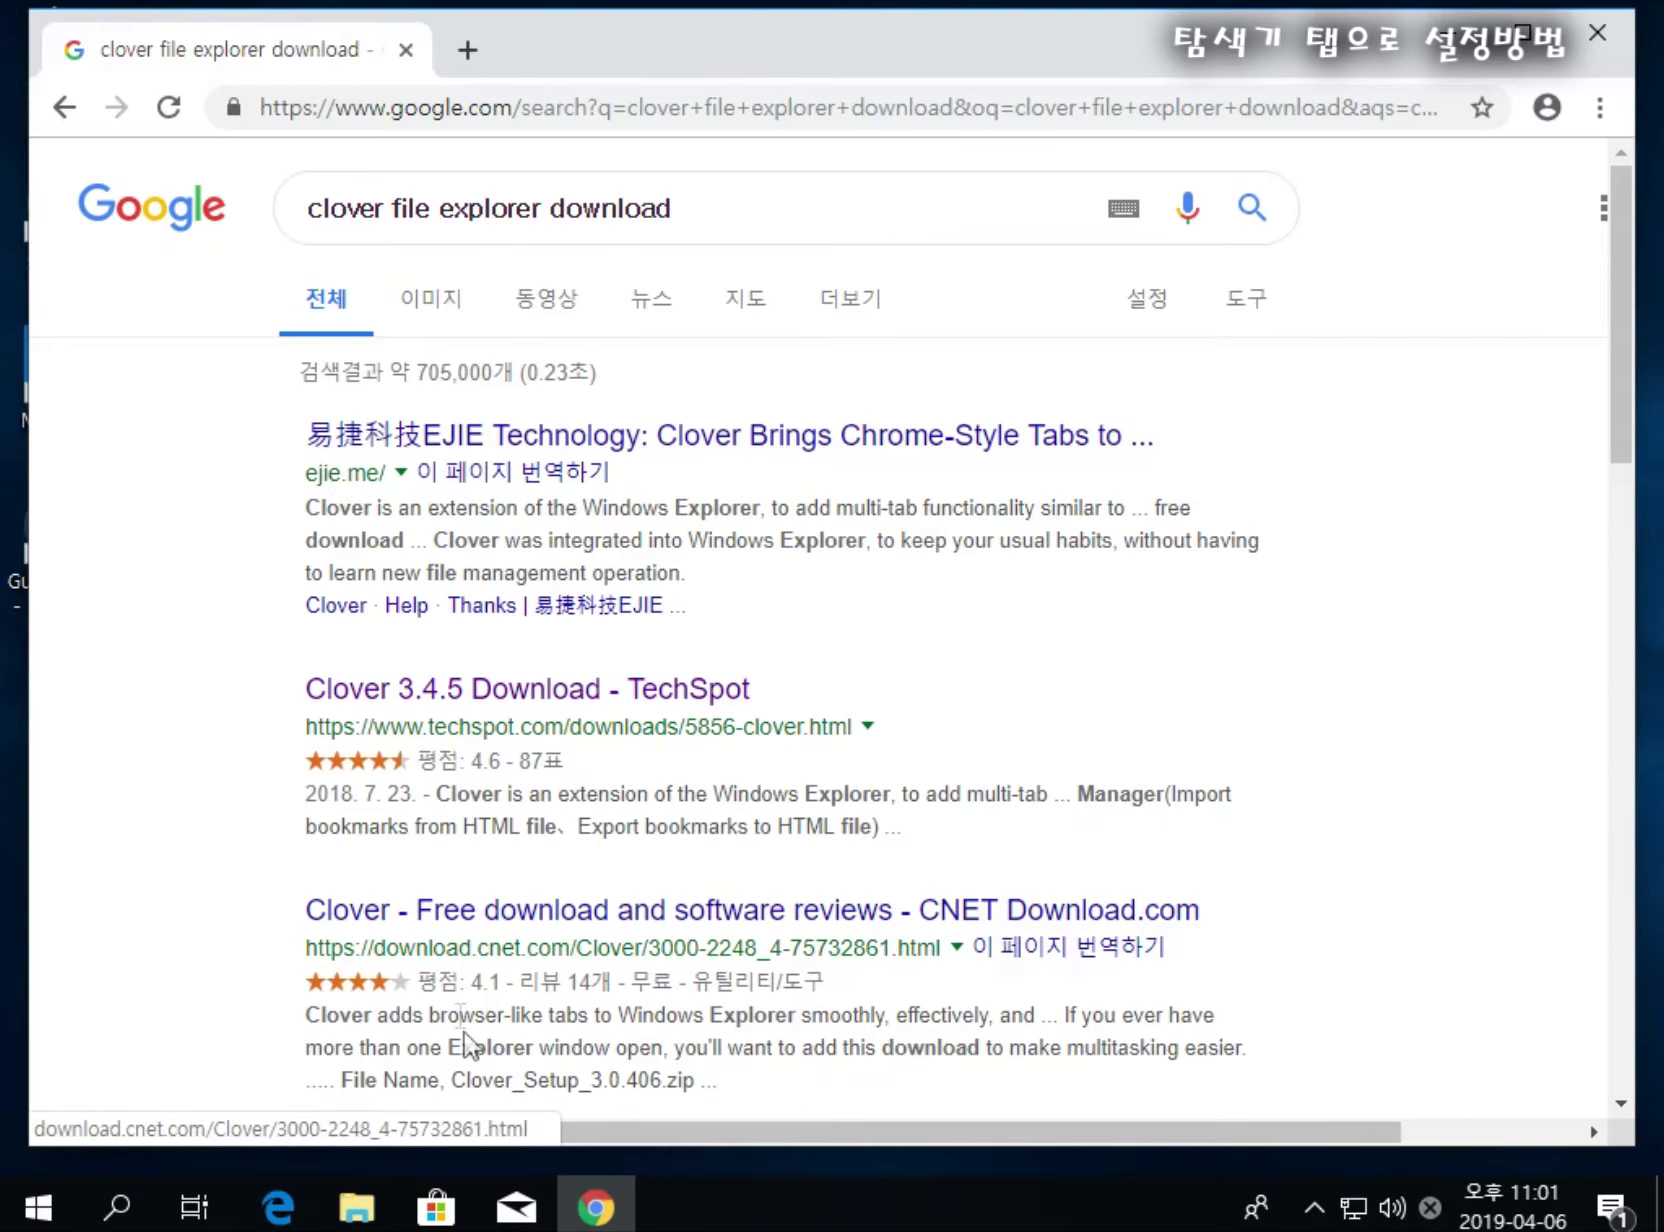
Step: Open the EJIE Technology Clover page from the search results and download the free PC version, dismissing the translation offer
scroll(468, 1050, down, 5)
scroll(398, 933, down, 4)
scroll(390, 929, up, 10)
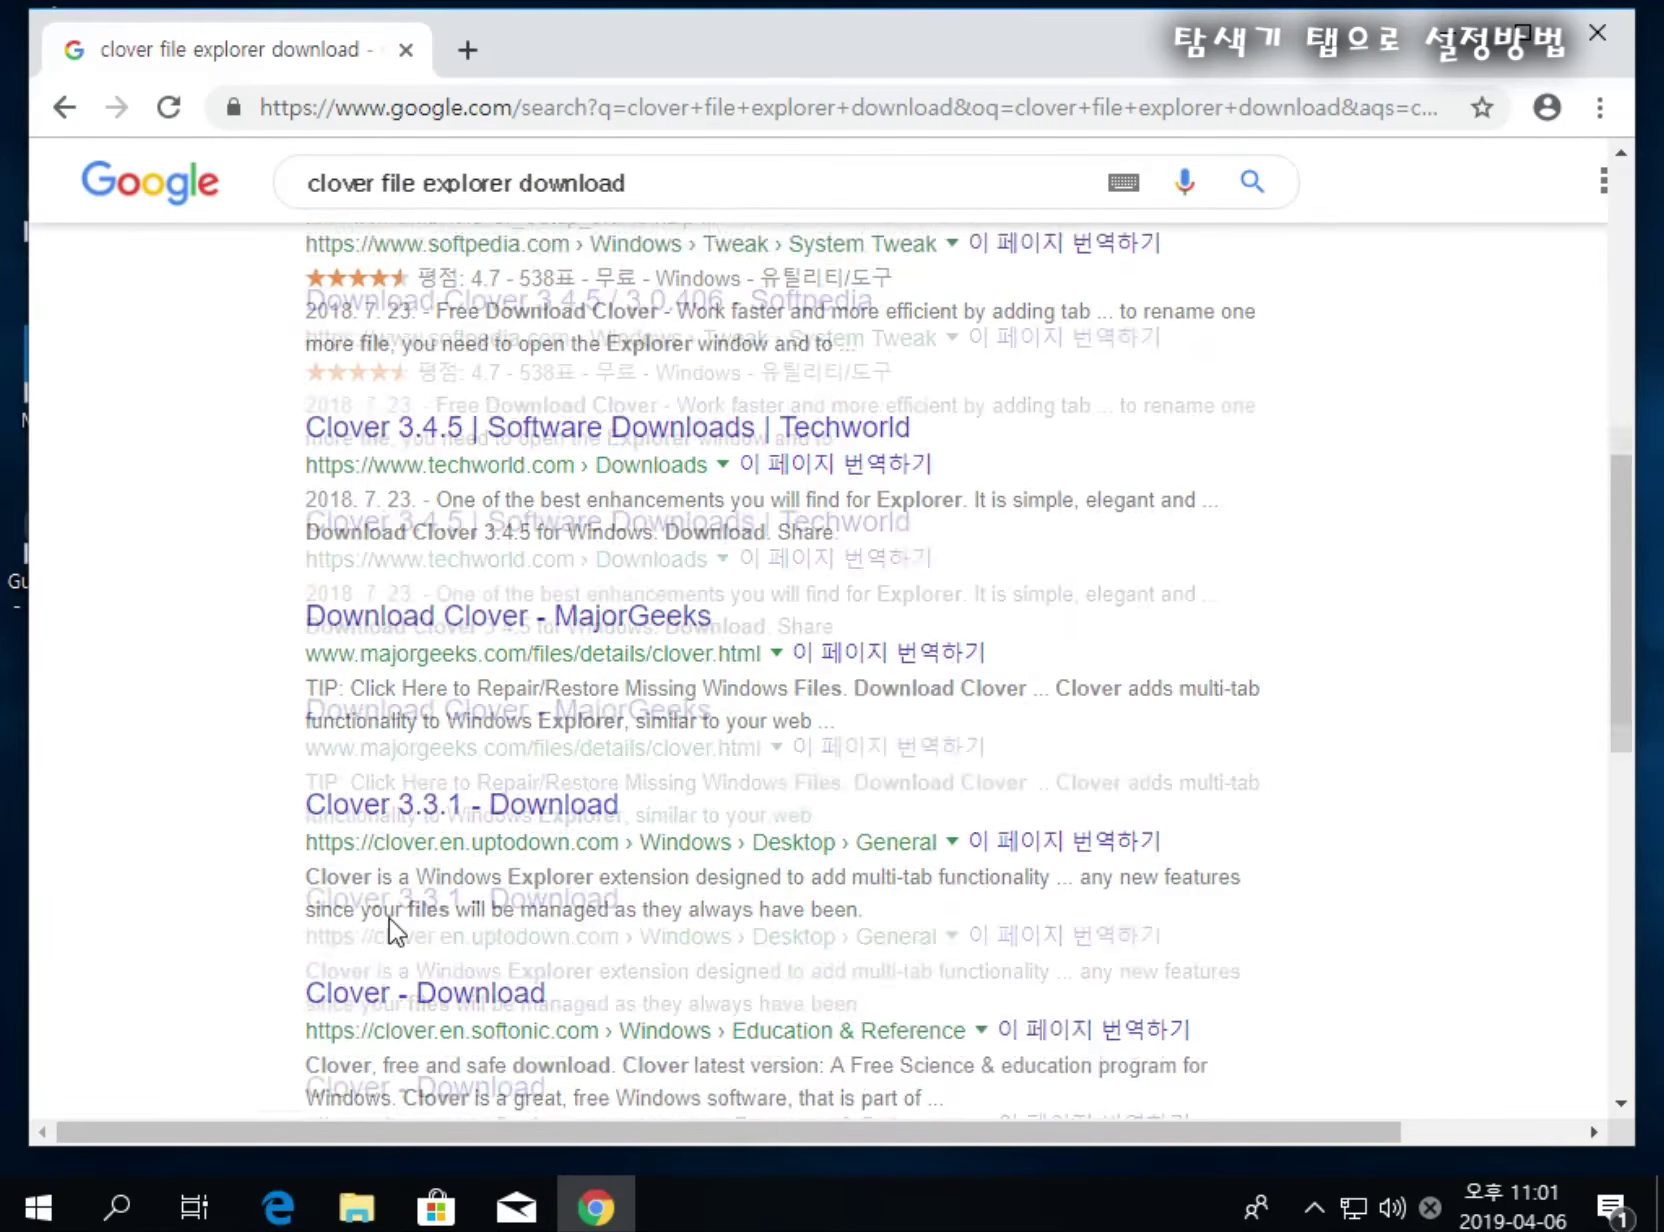
scroll(190, 800, down, 1)
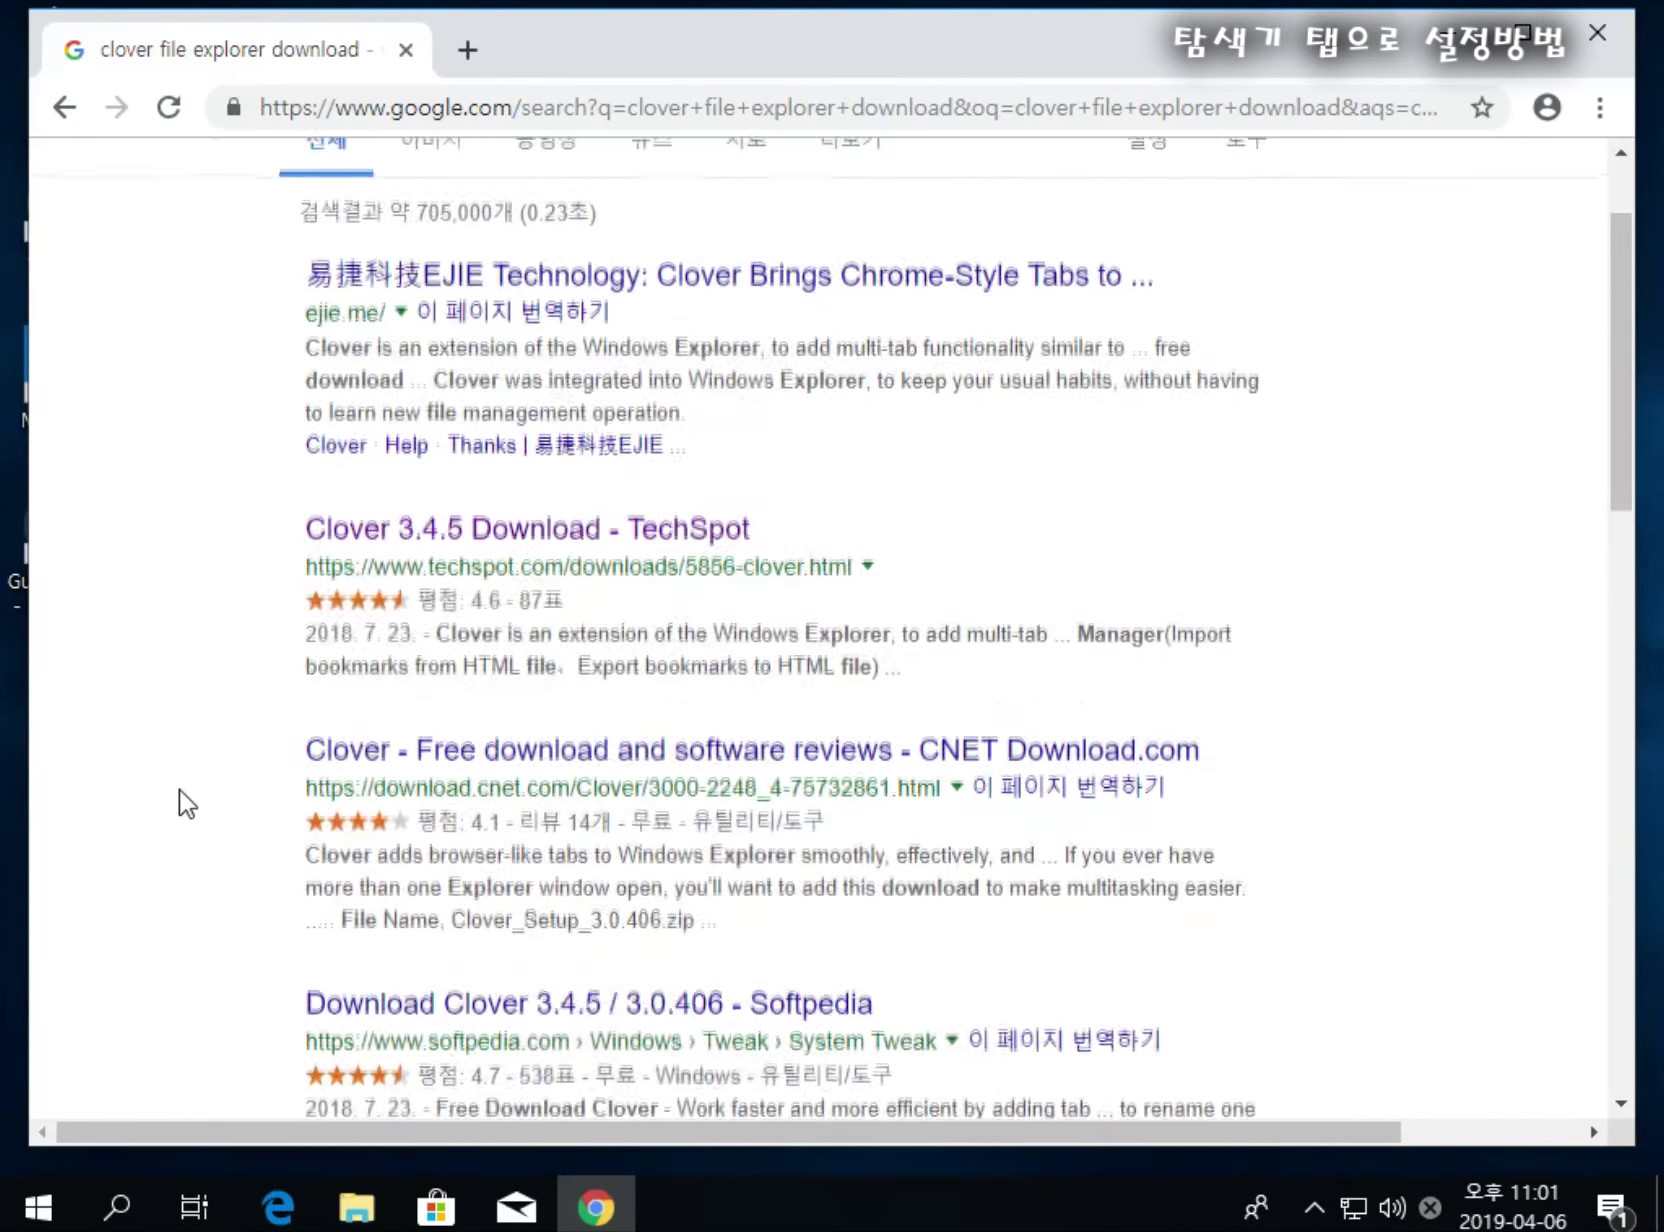
scroll(186, 803, up, 1)
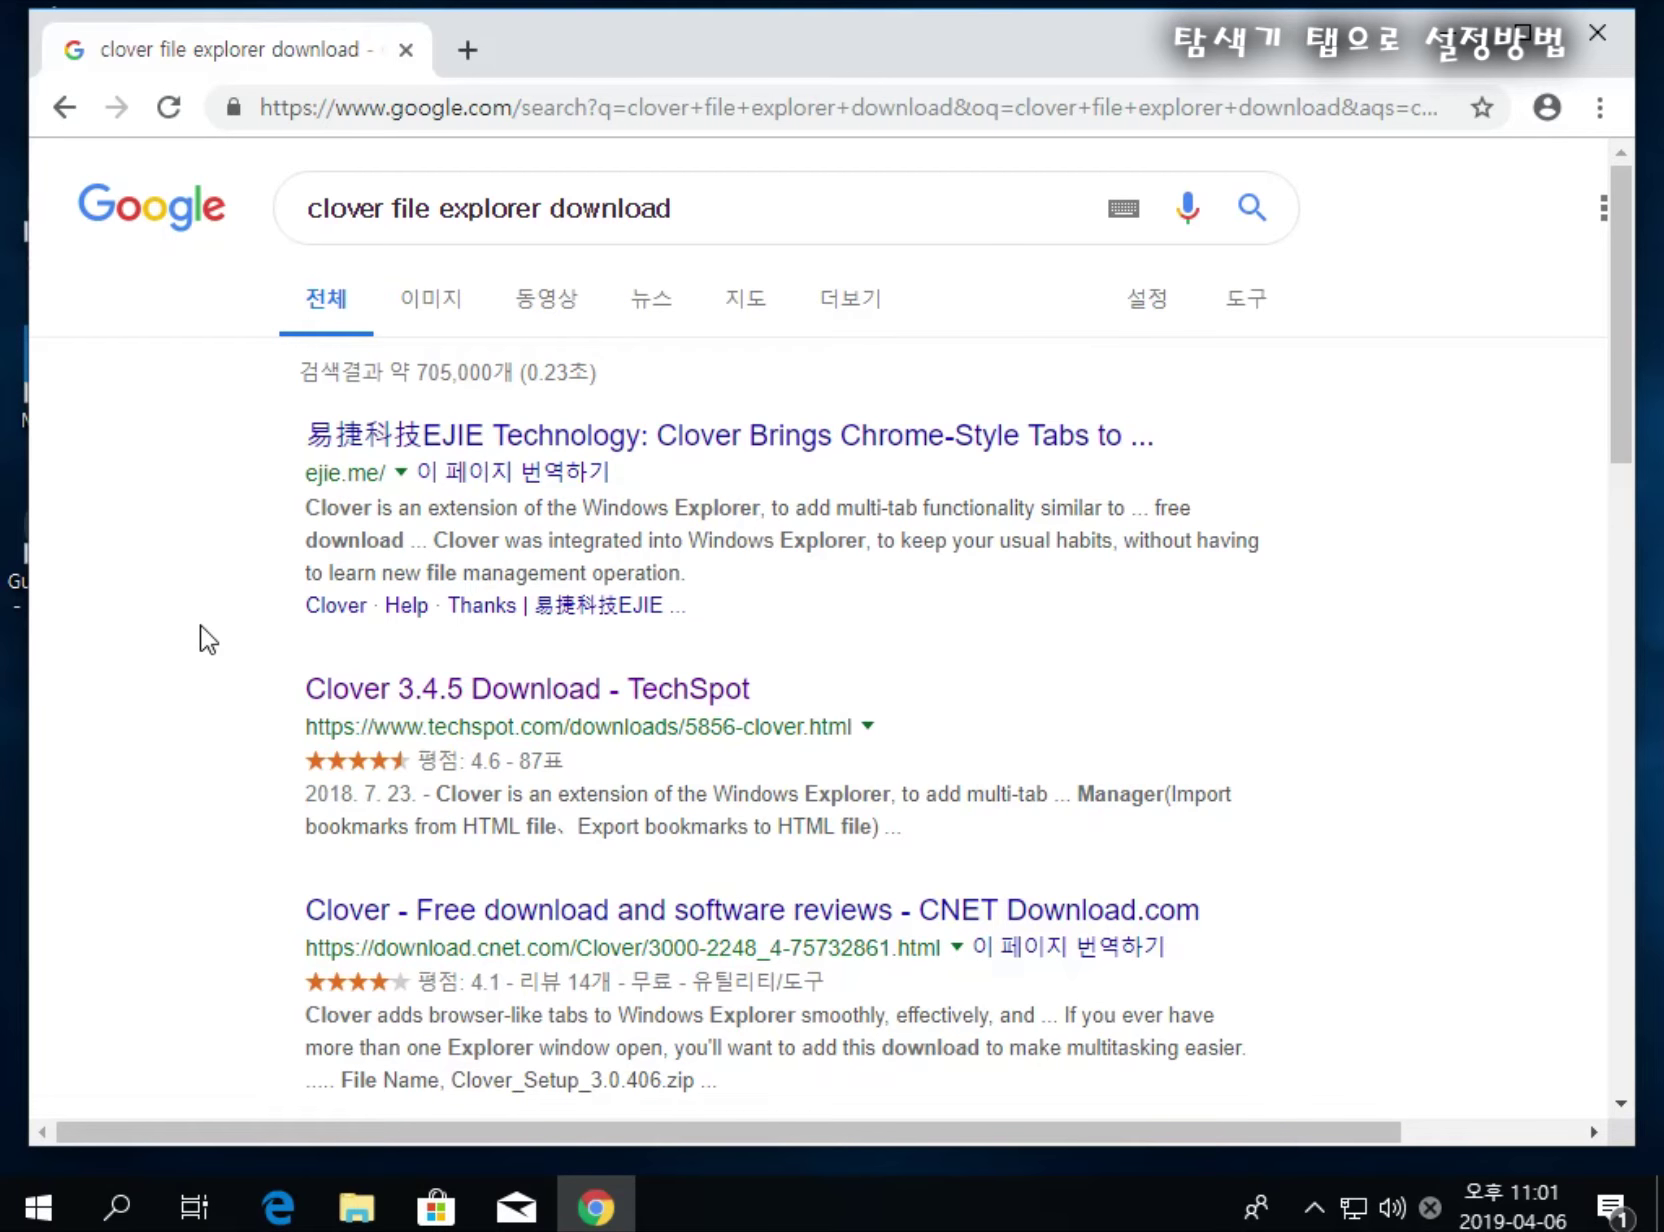
click(820, 440)
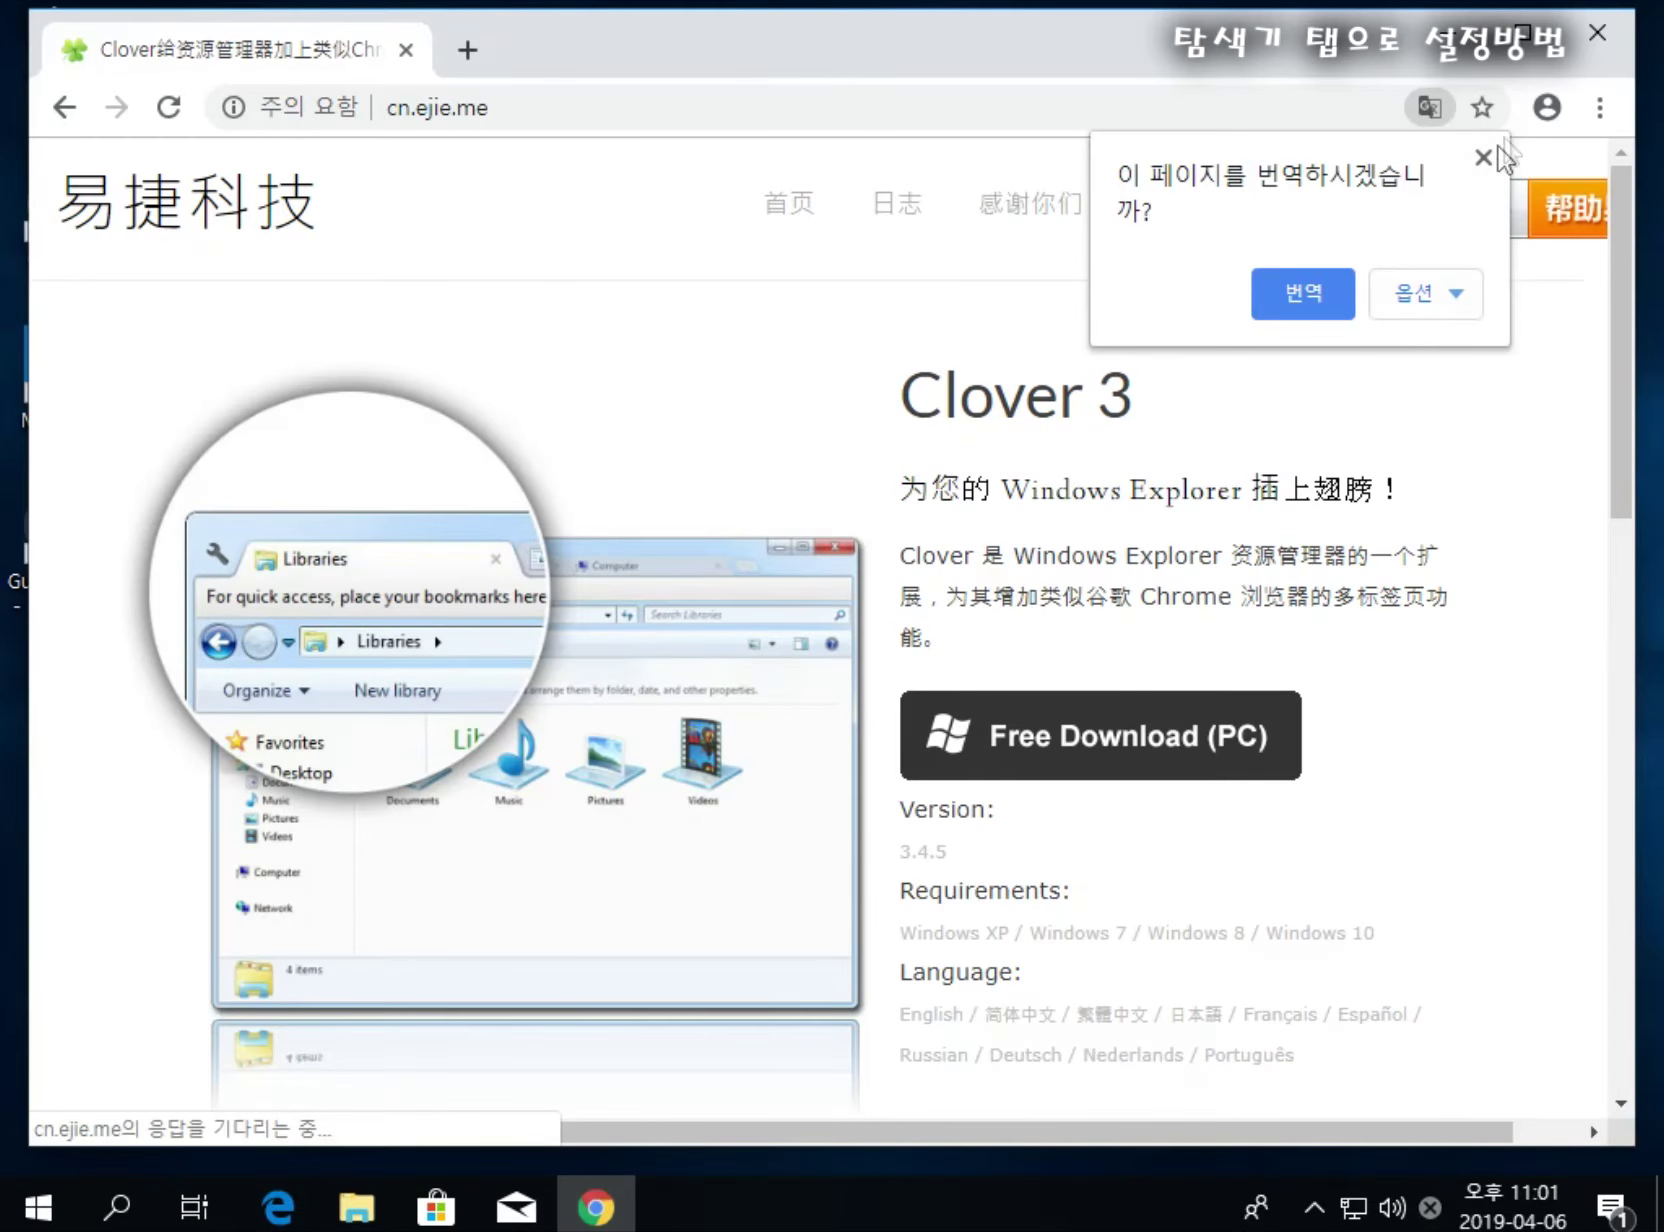
click(1484, 157)
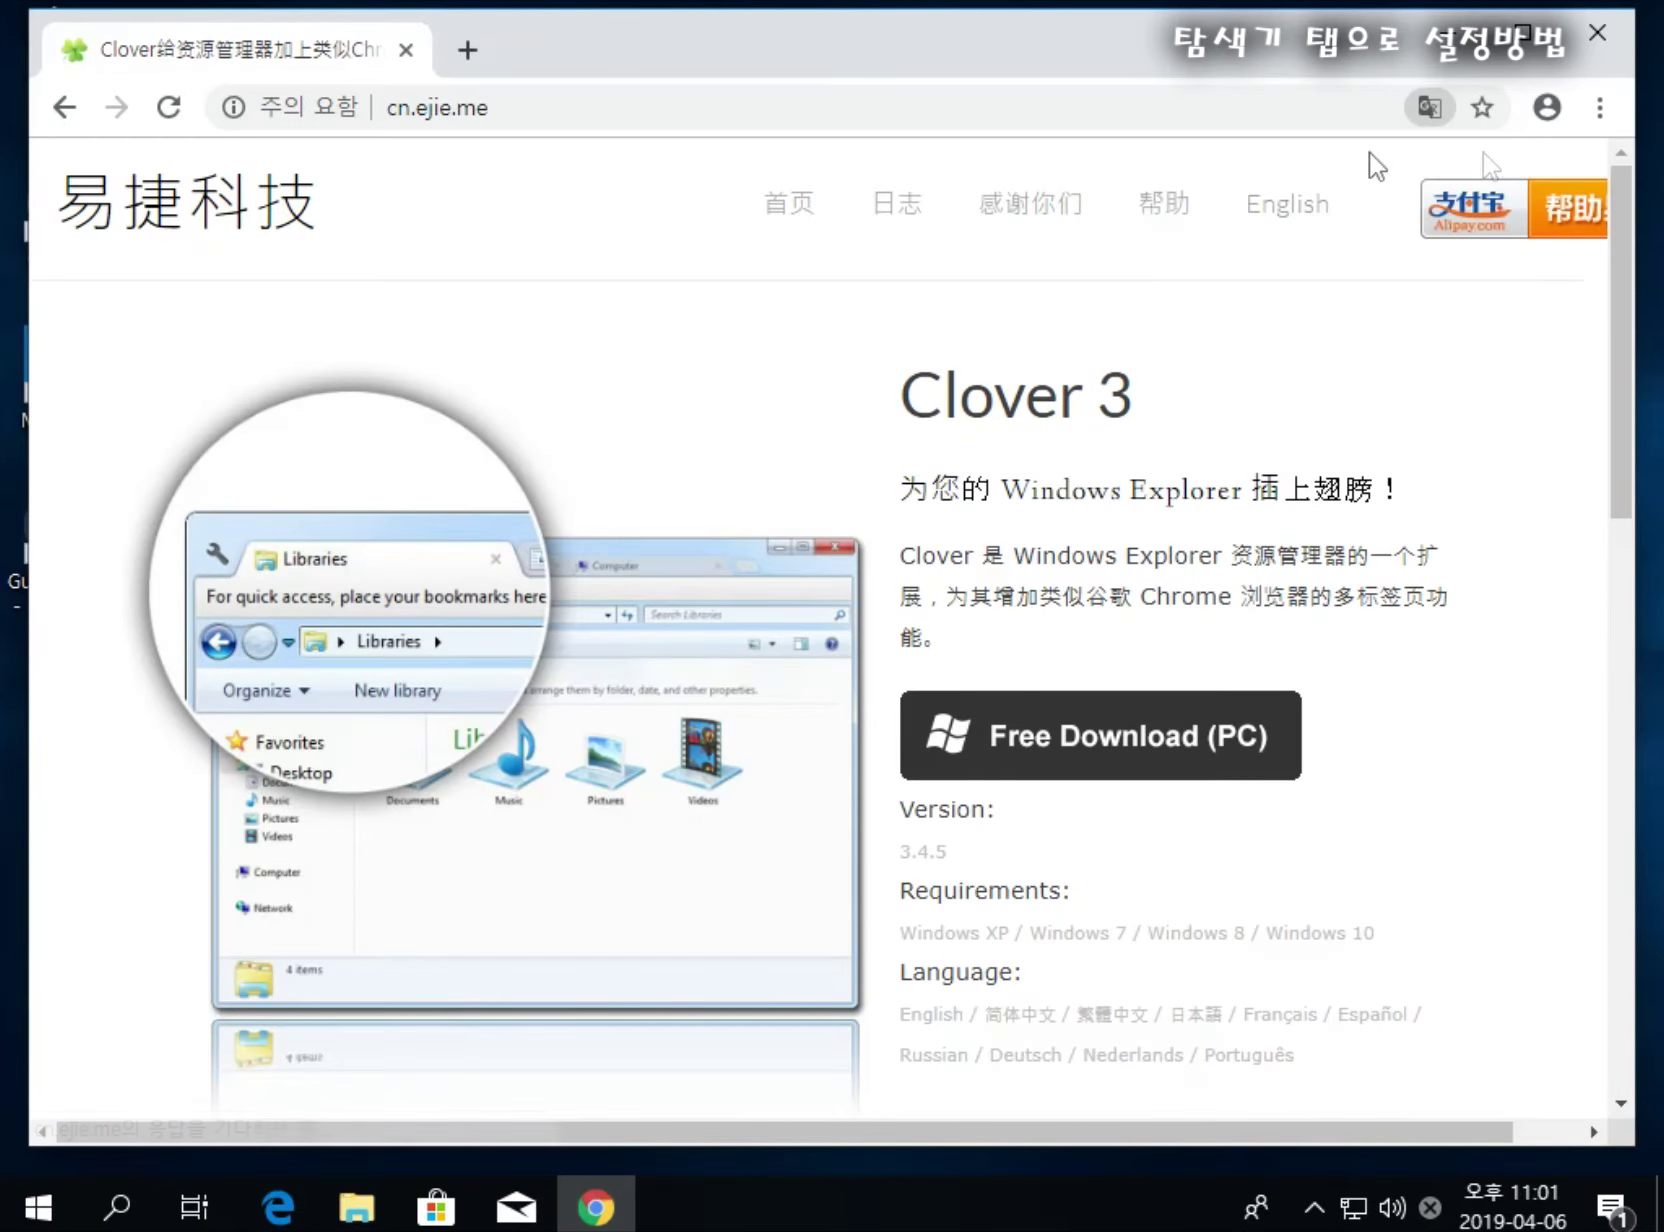
click(1135, 768)
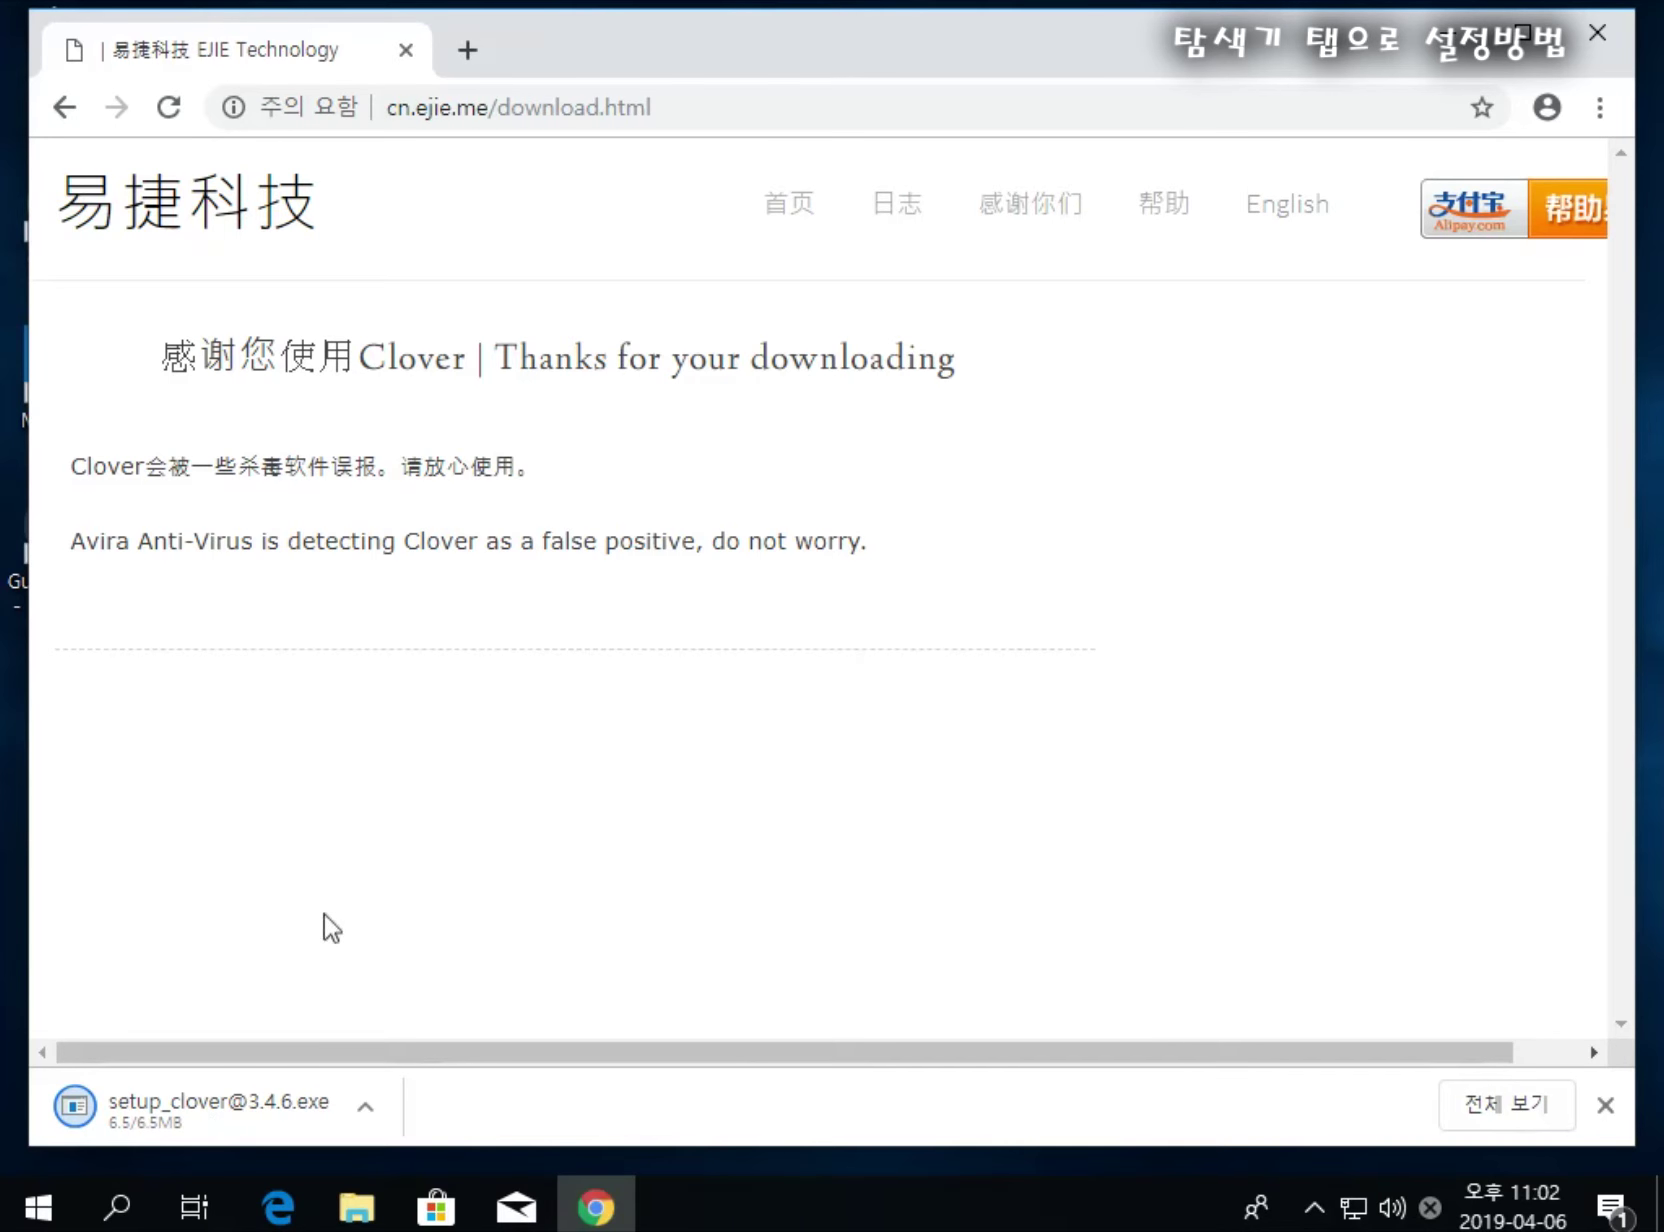
click(200, 1122)
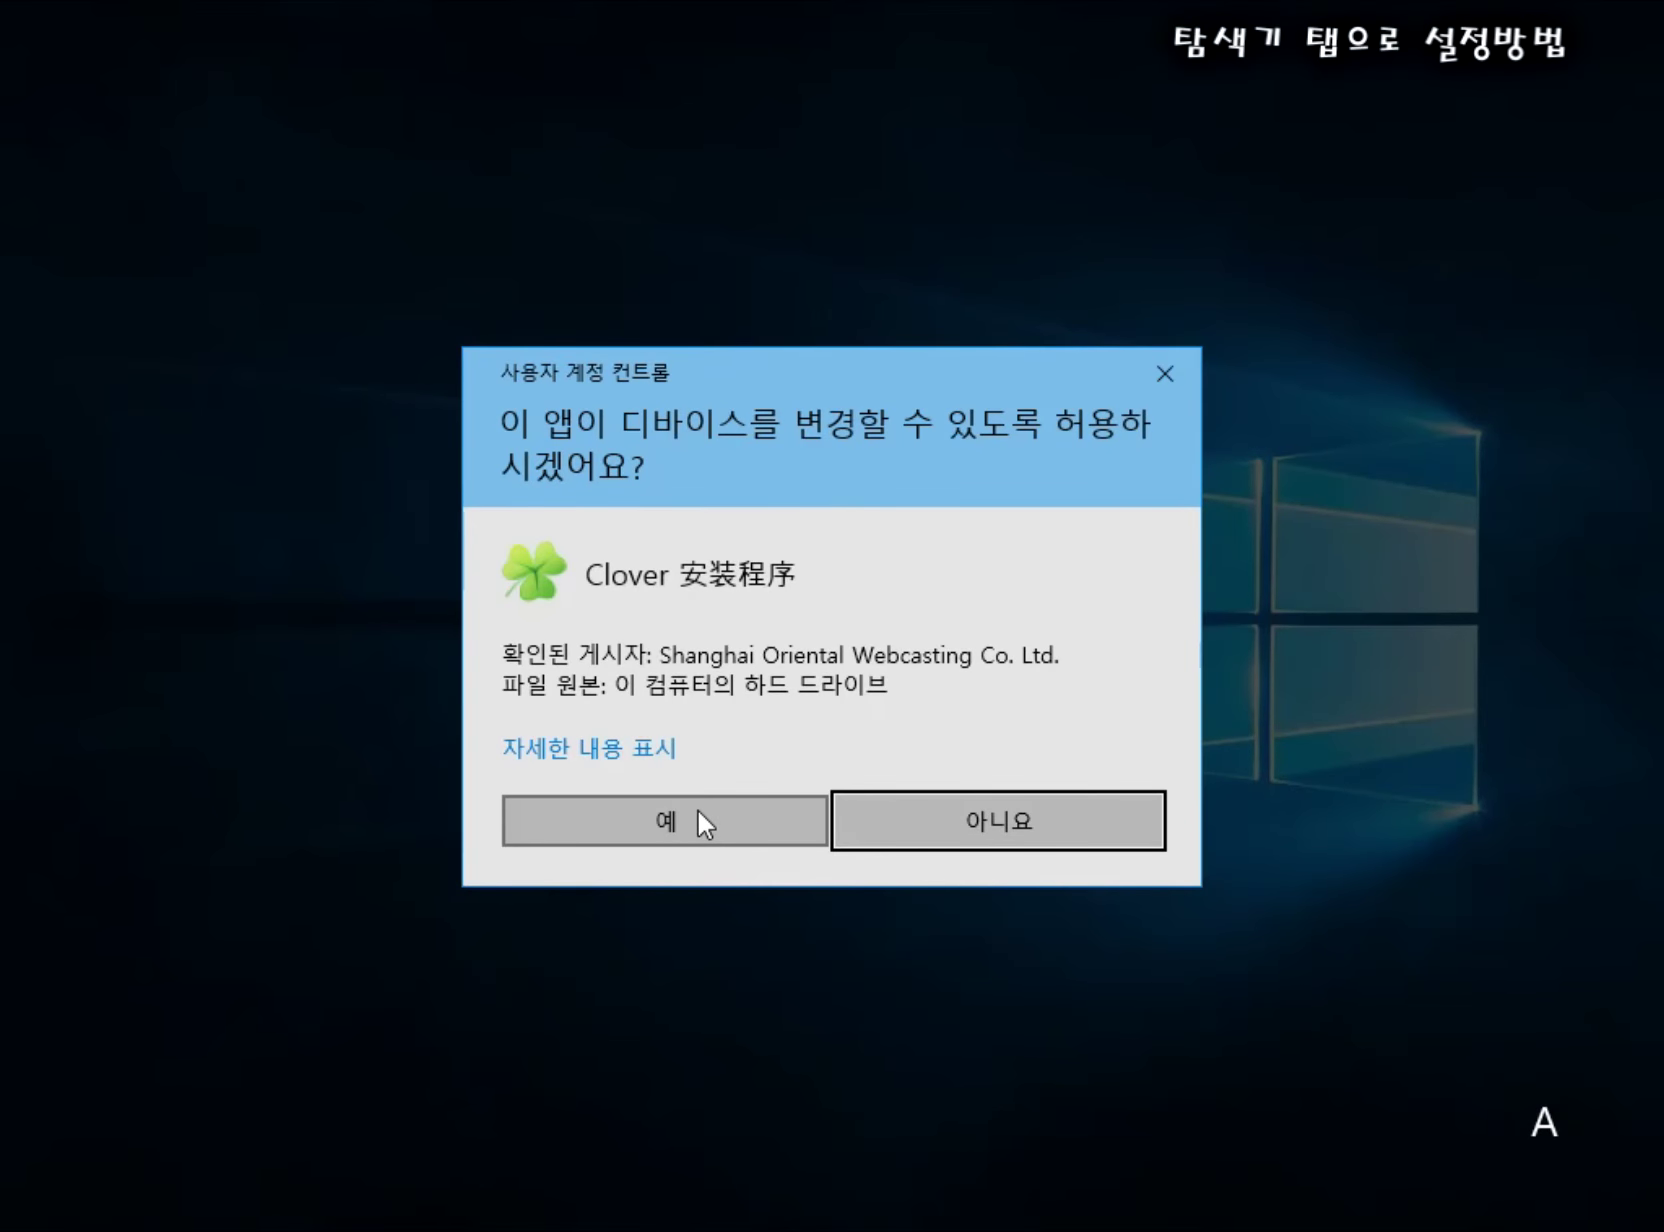
click(697, 820)
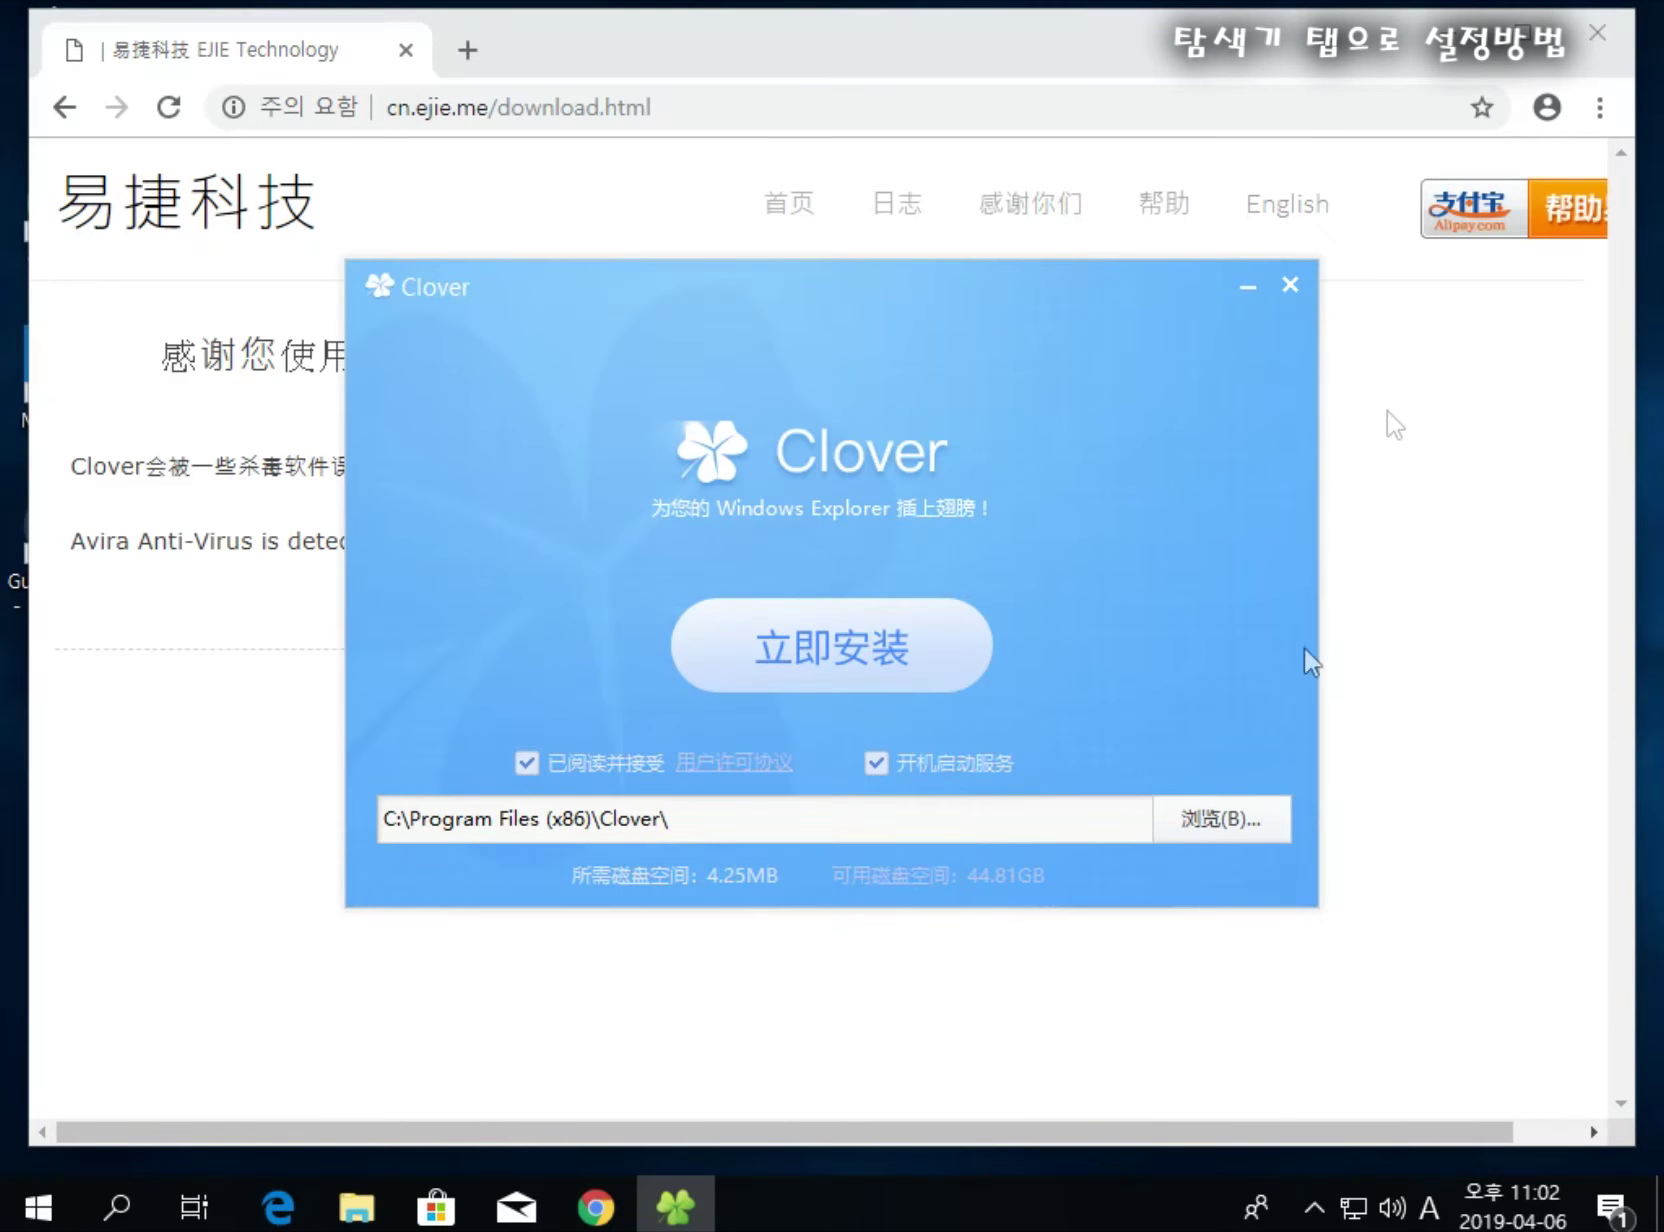
click(801, 660)
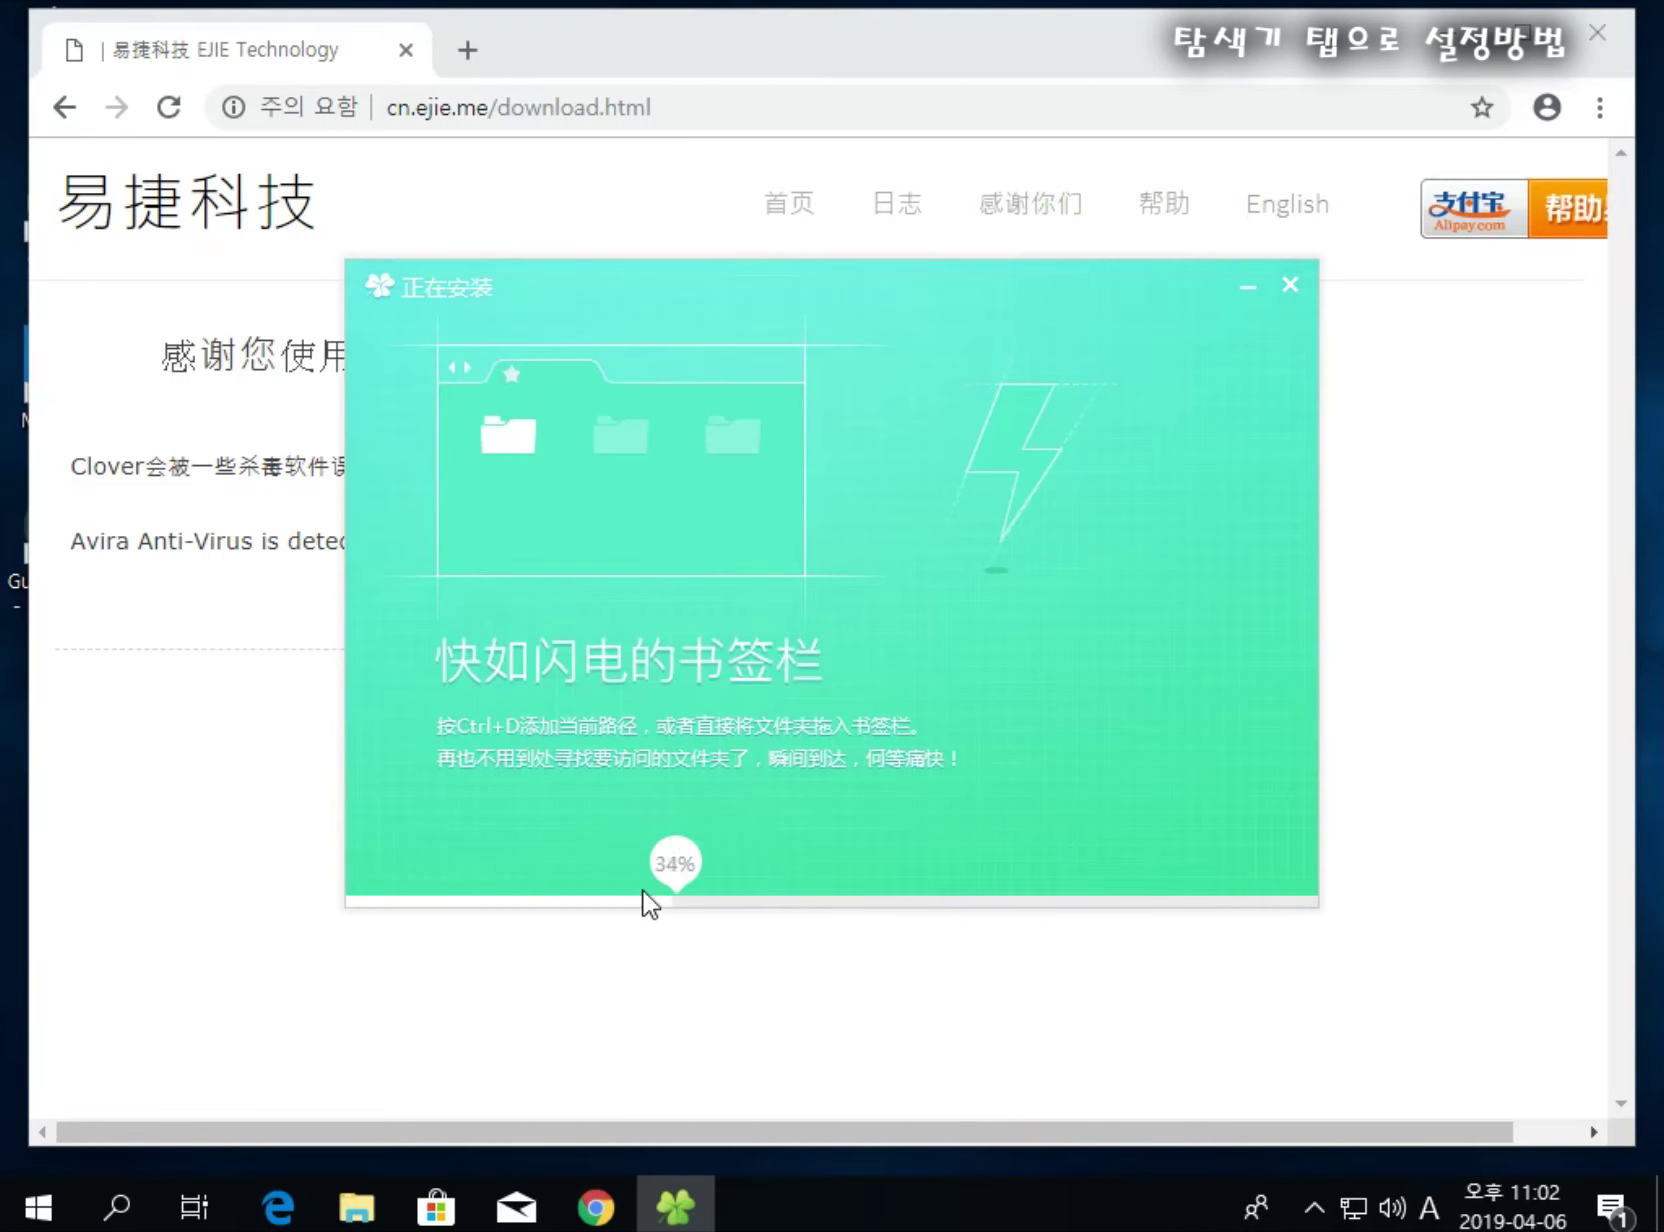
Step: Close the browser and launch Clover from the installer's completion page
click(1597, 33)
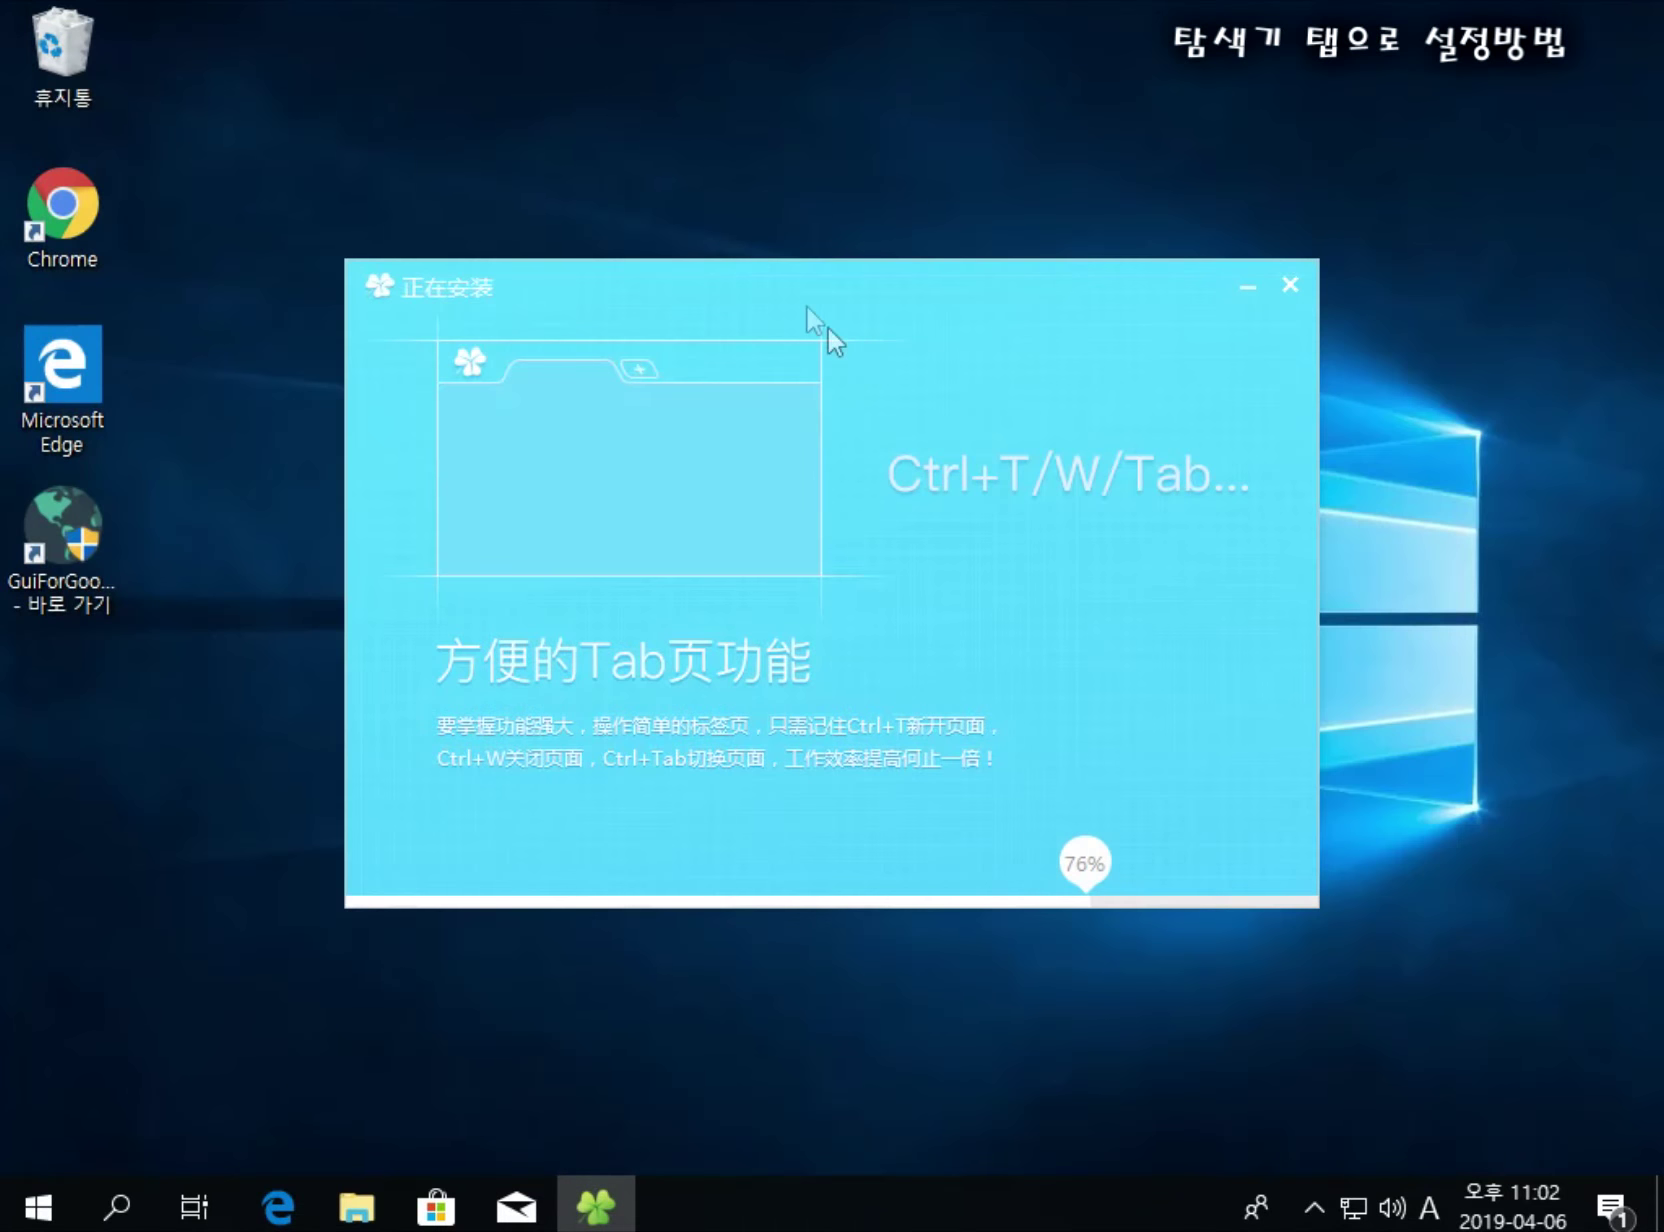
drag(794, 302, 828, 296)
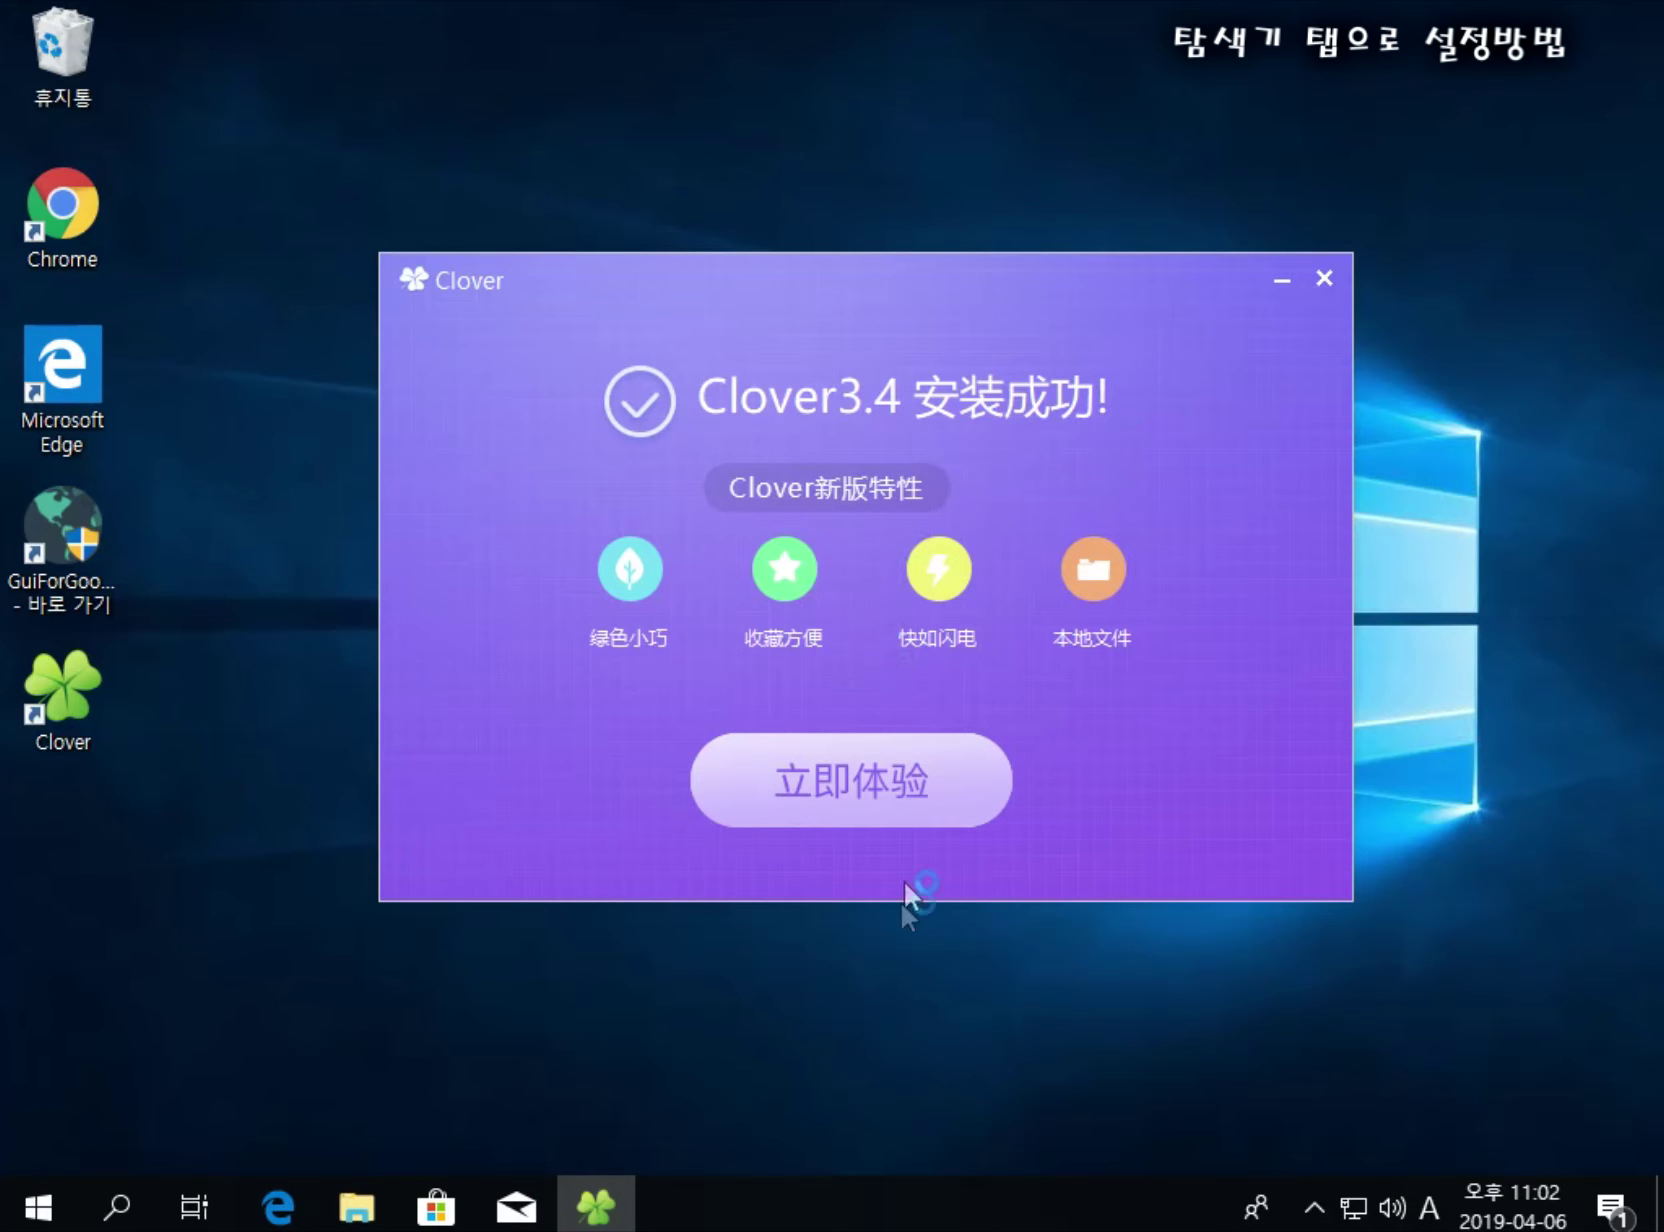
click(849, 787)
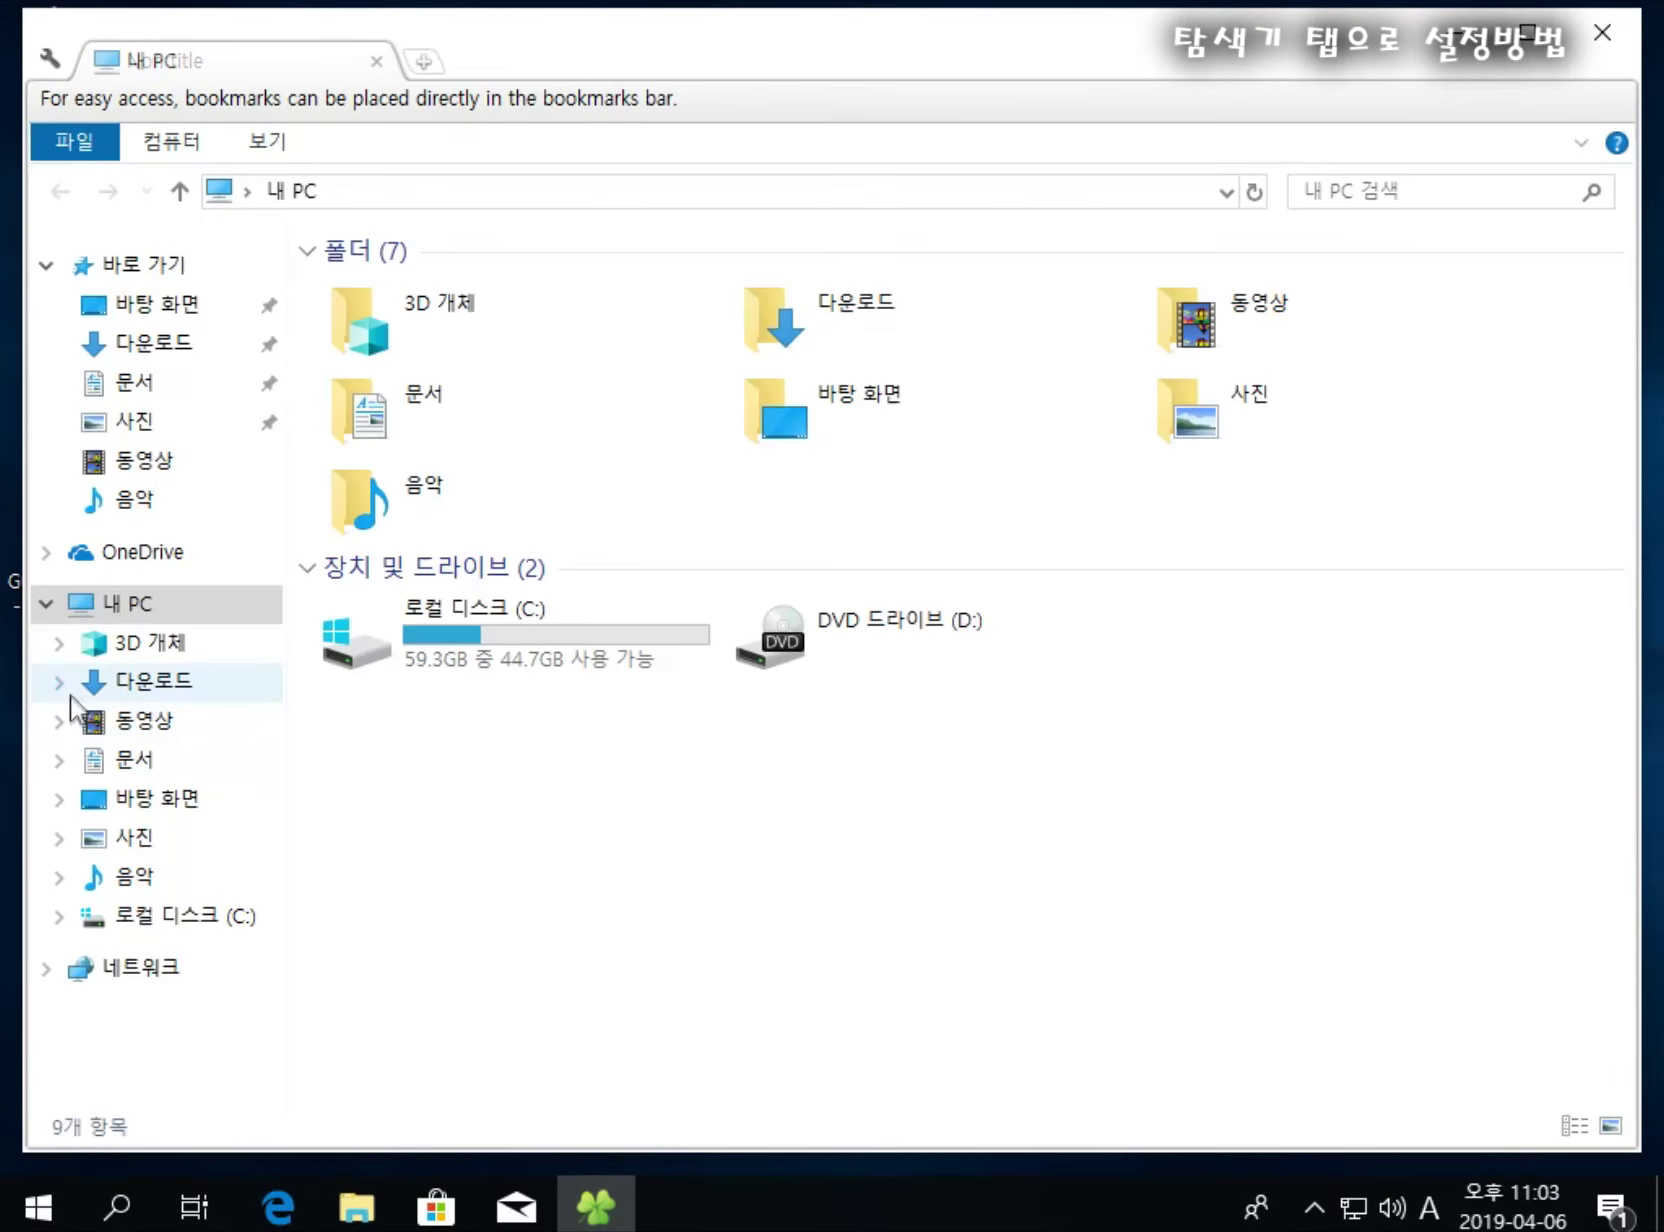
Step: Close the Clover window and open a new File Explorer window from the desktop
drag(895, 63, 880, 111)
click(1590, 88)
click(905, 550)
key(super+e)
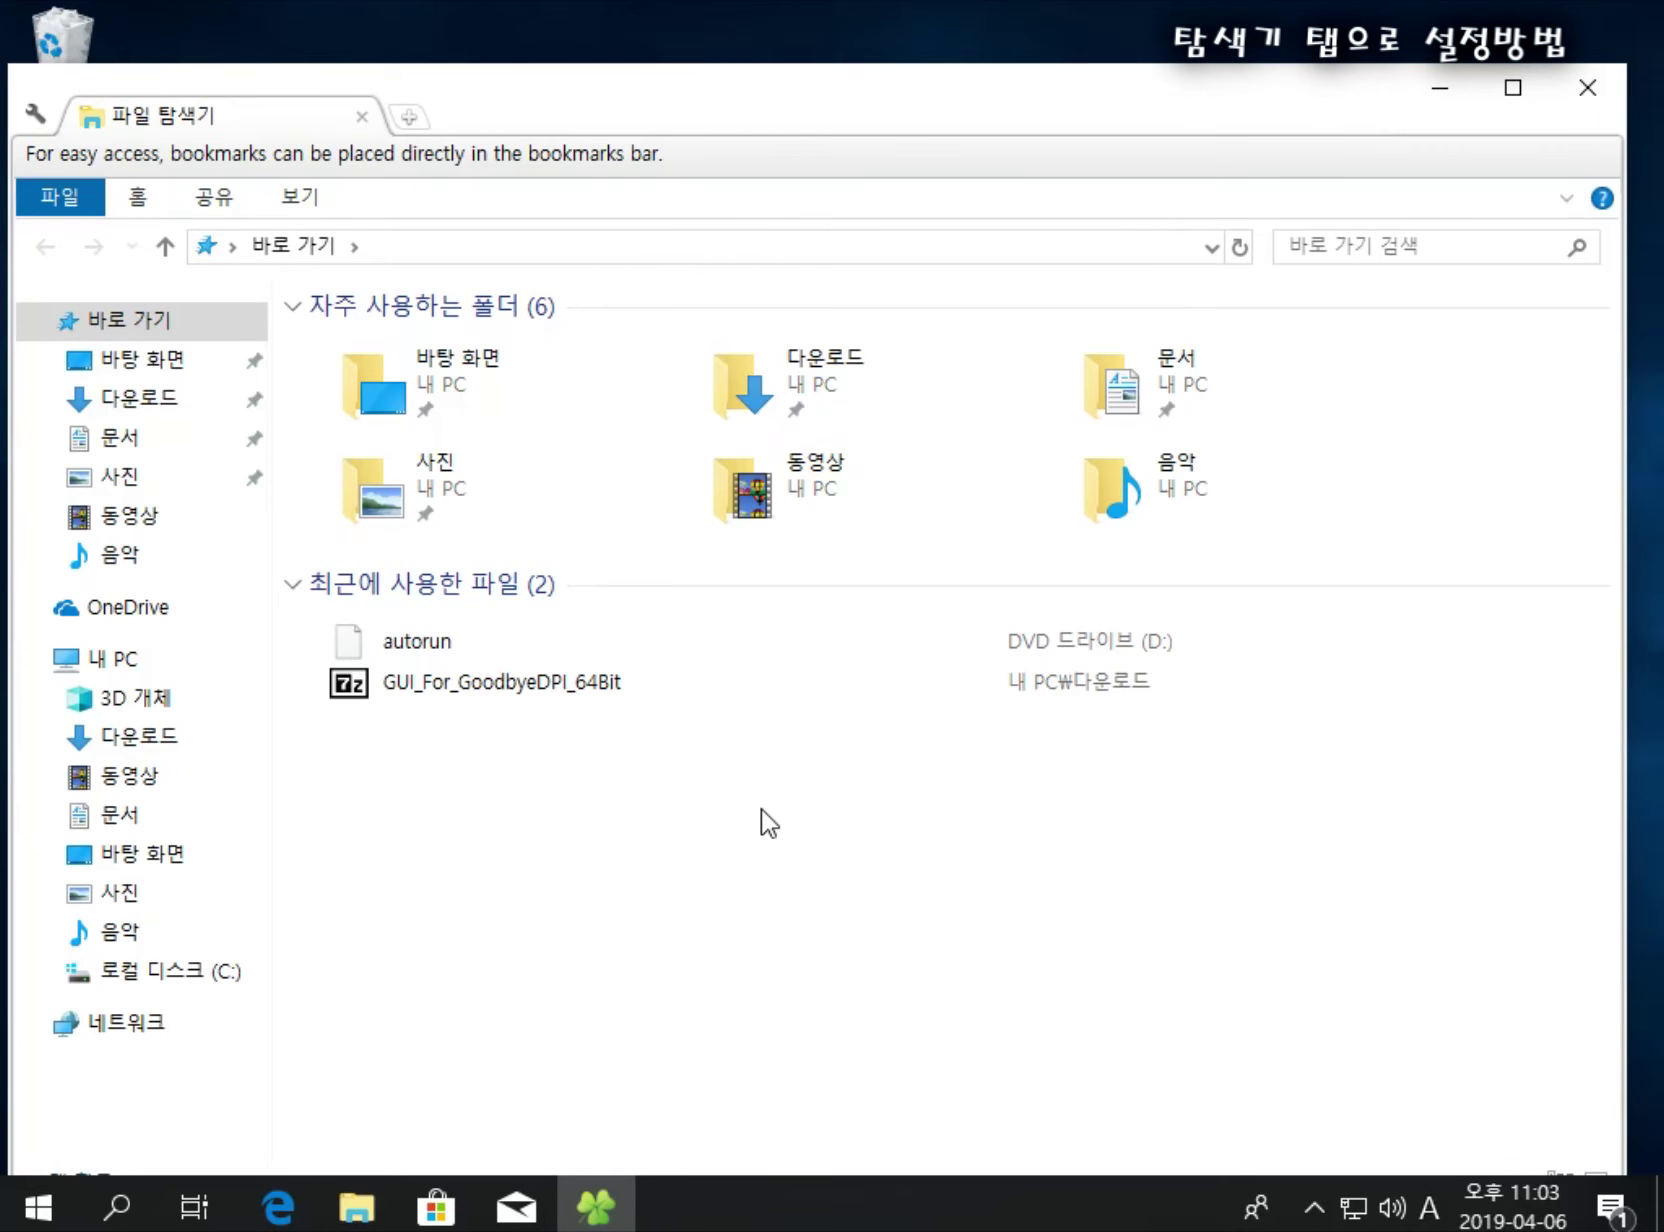
Step: Open a second File Explorer tab in the same window and switch between the two tabs
key(super+e)
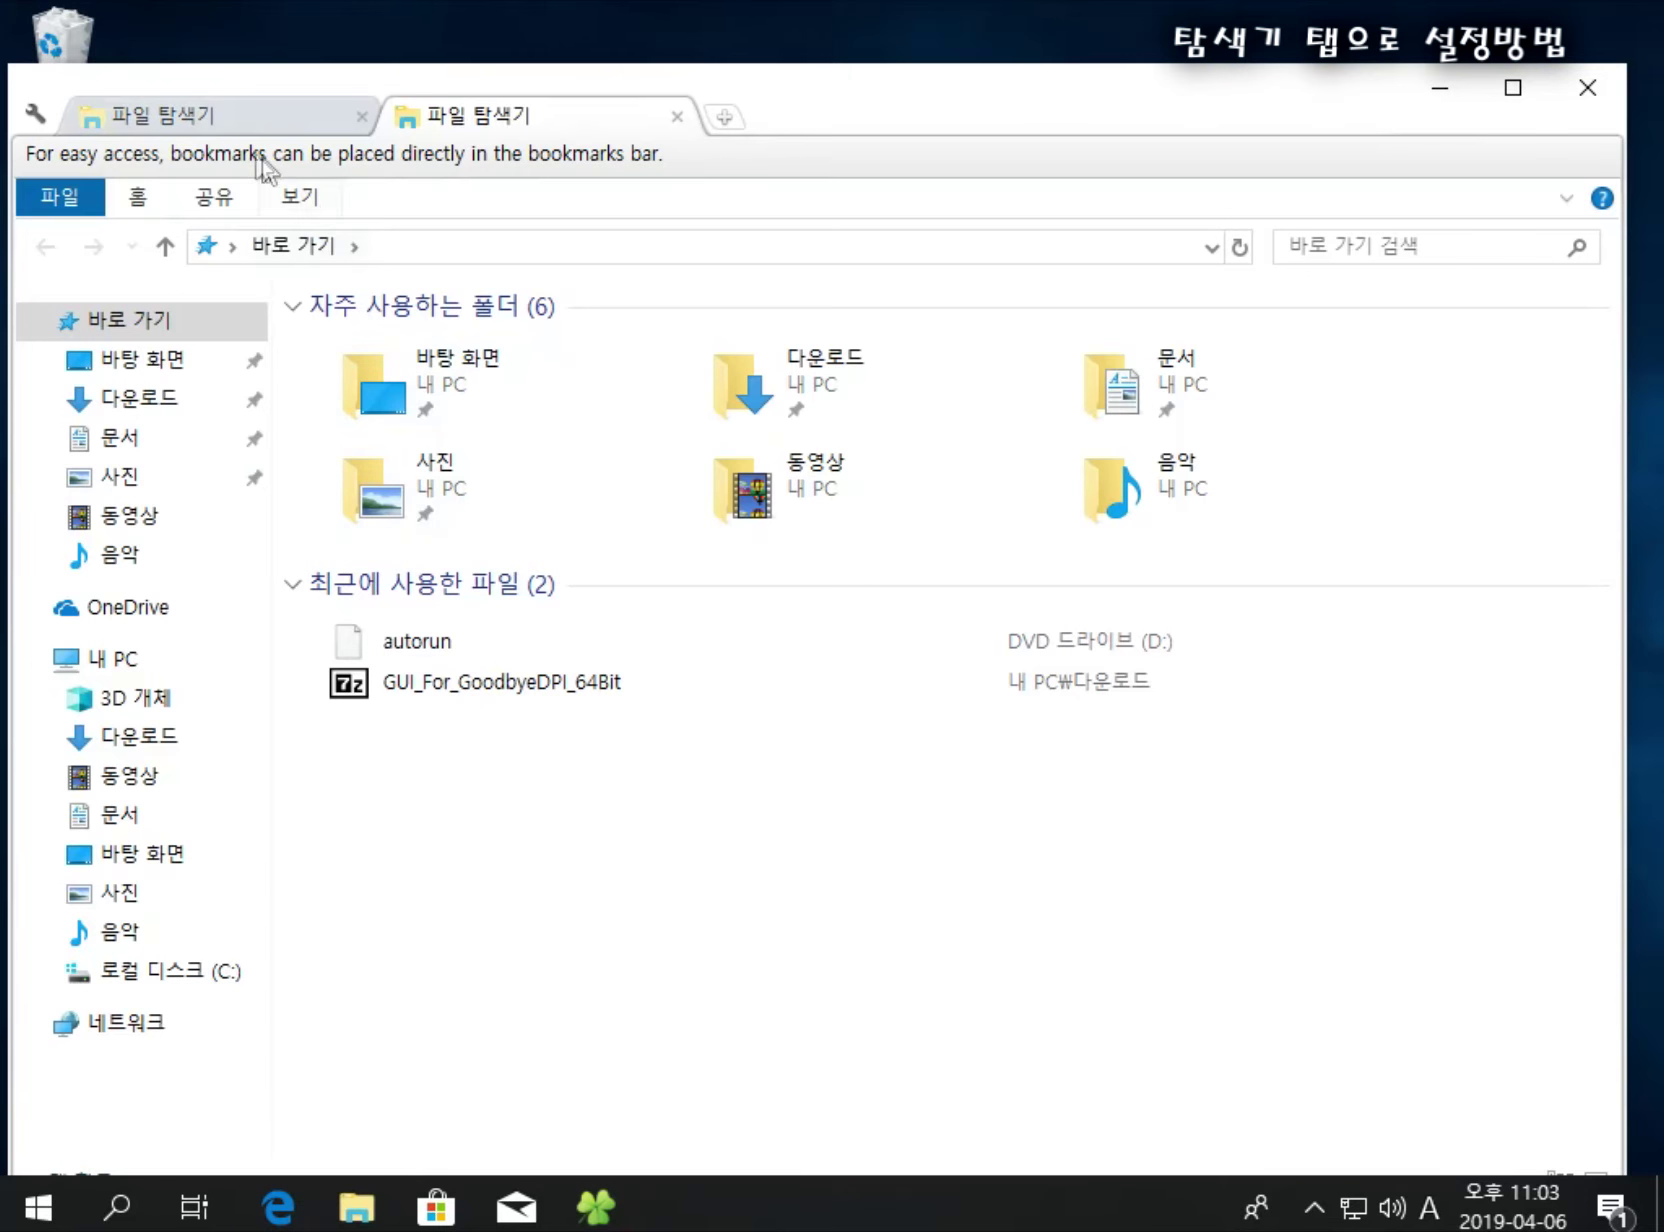
click(225, 122)
click(483, 125)
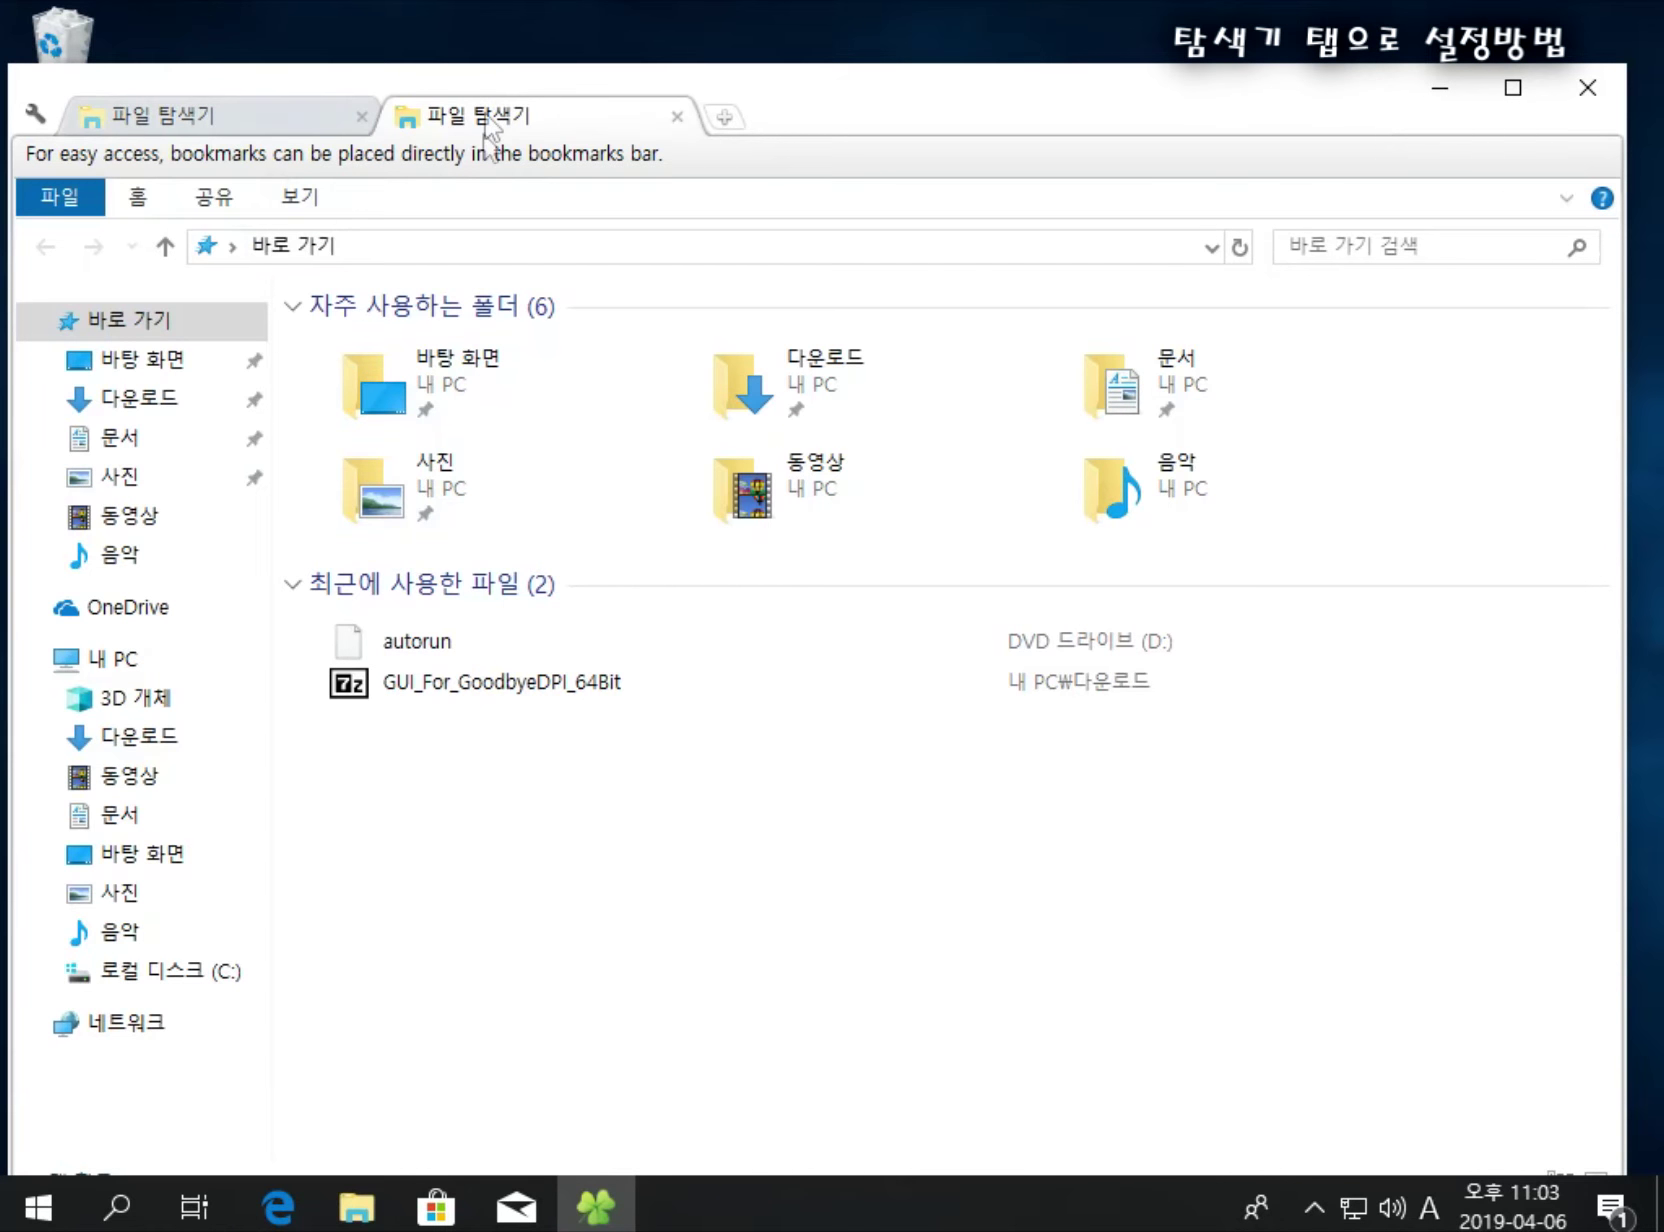
click(253, 124)
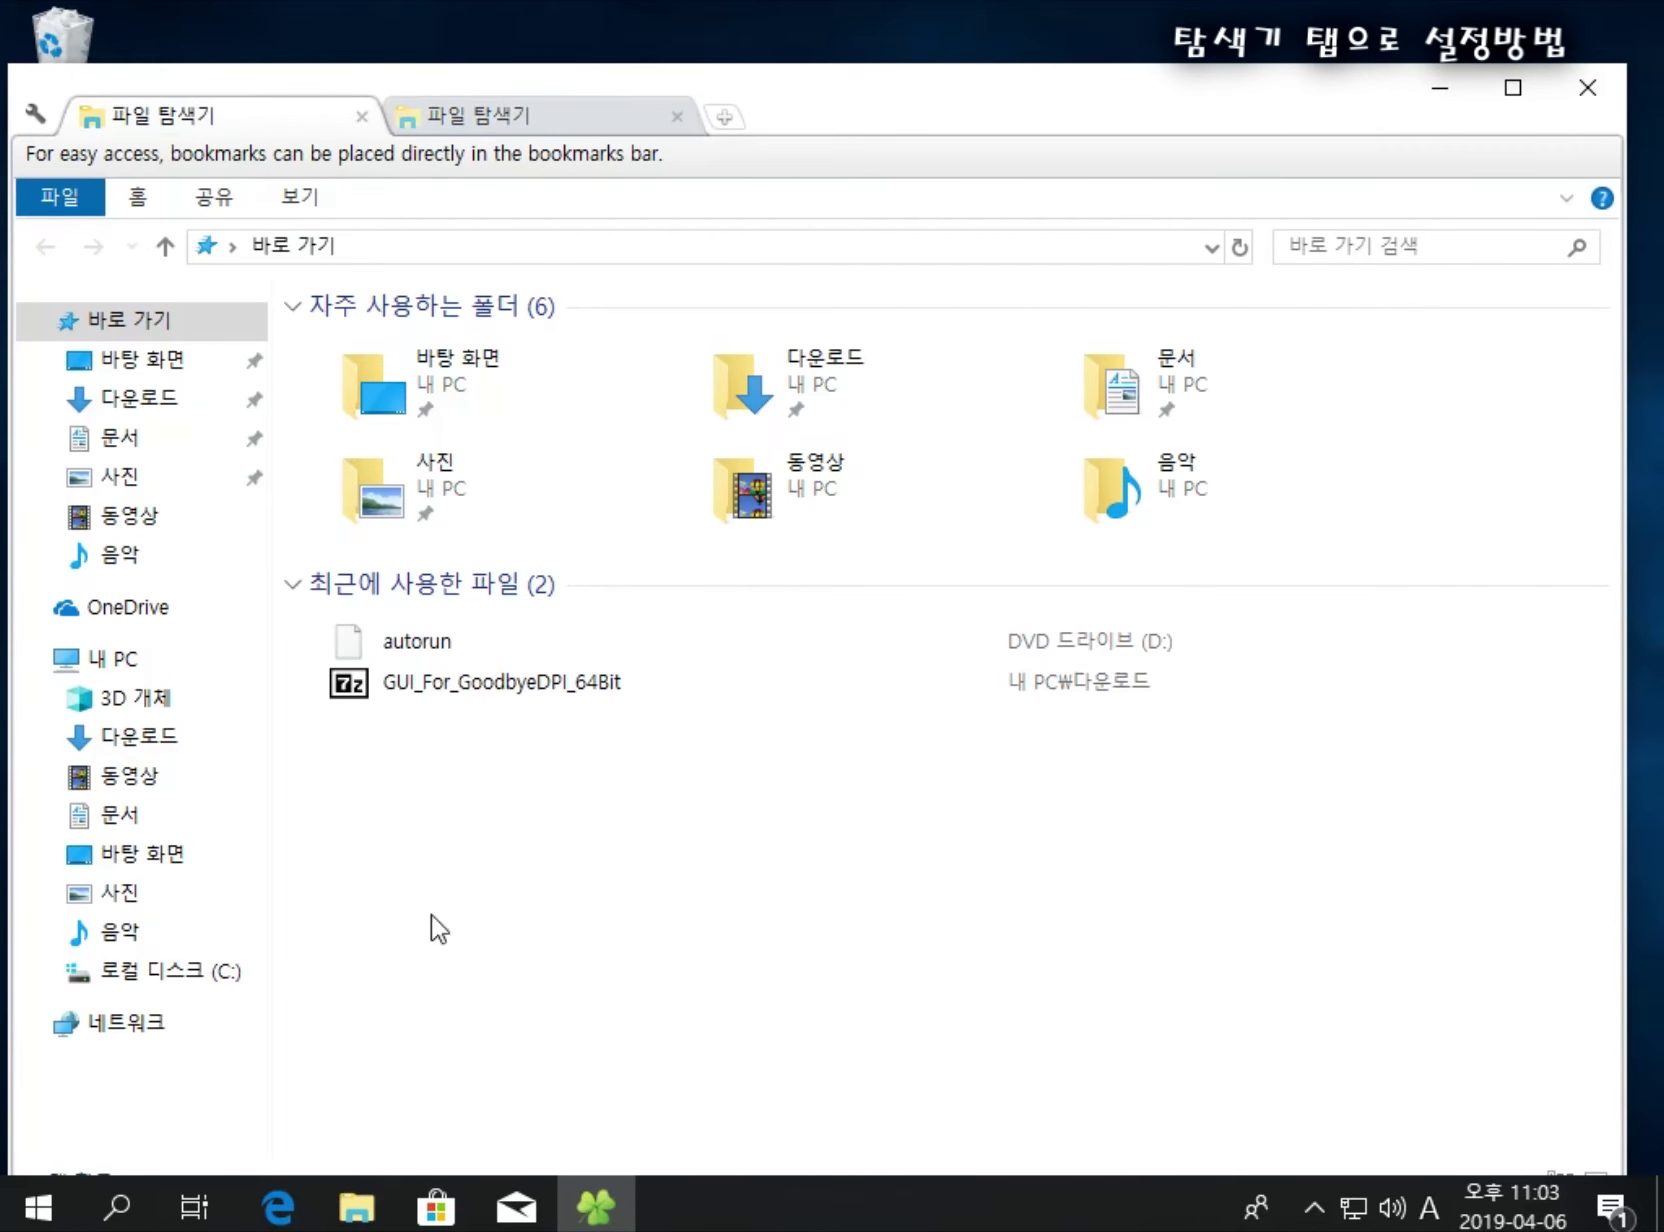
Step: Show the 다운로드 folder in the first tab and the 문서 folder in the second, and alternate between both tabs
click(145, 400)
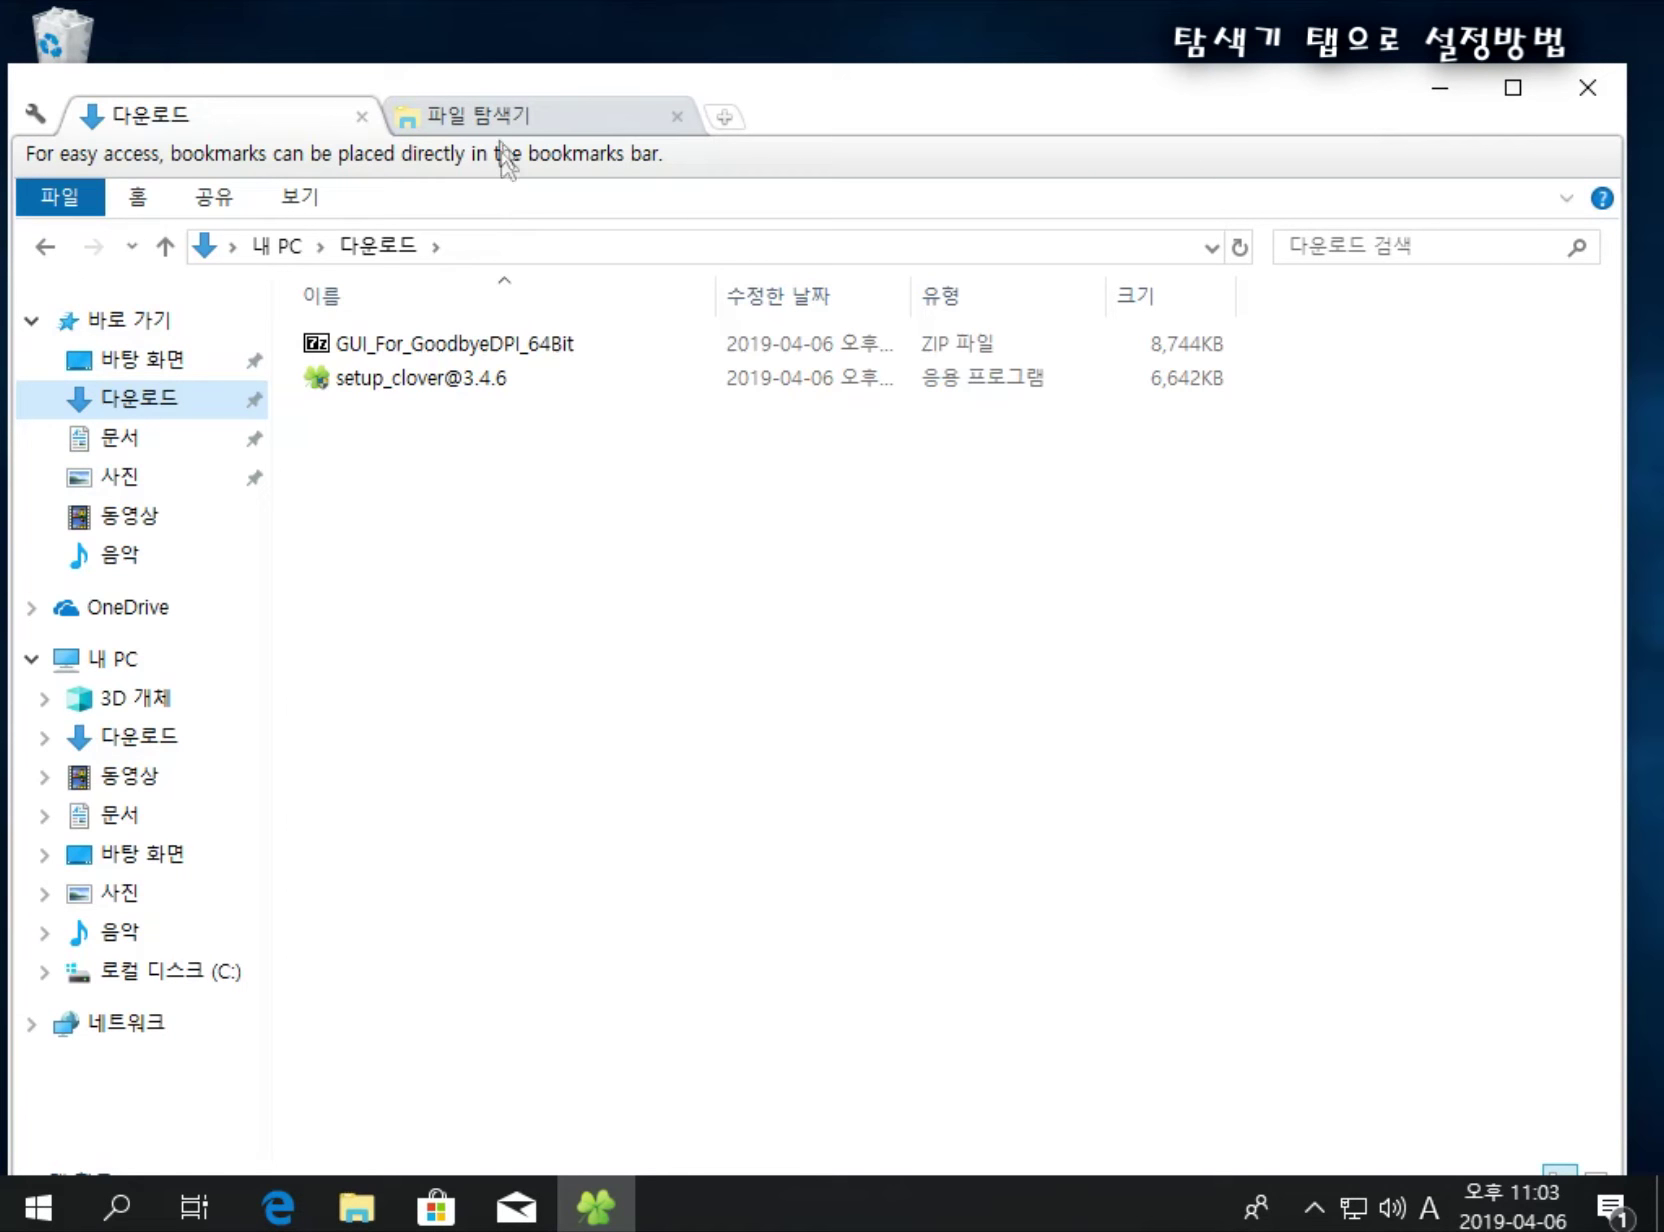
click(500, 117)
click(140, 440)
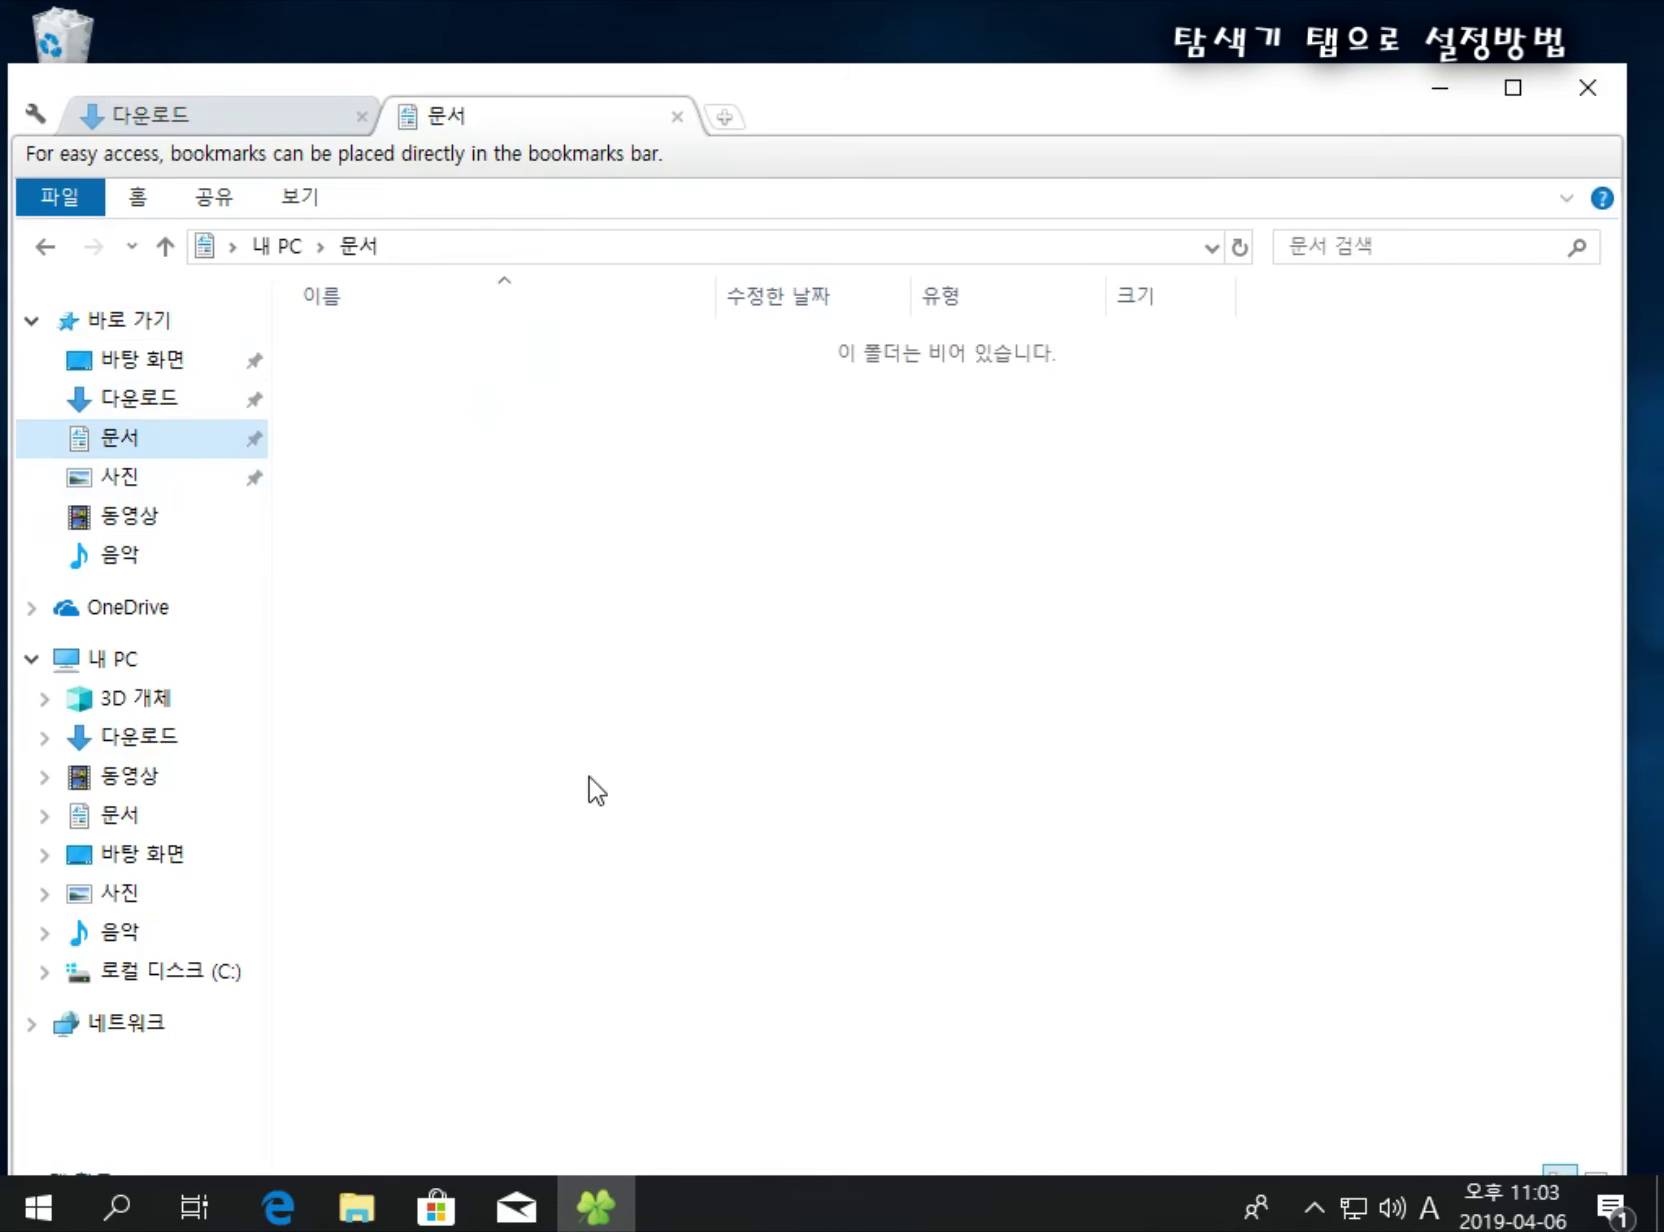
click(285, 118)
click(531, 105)
click(334, 119)
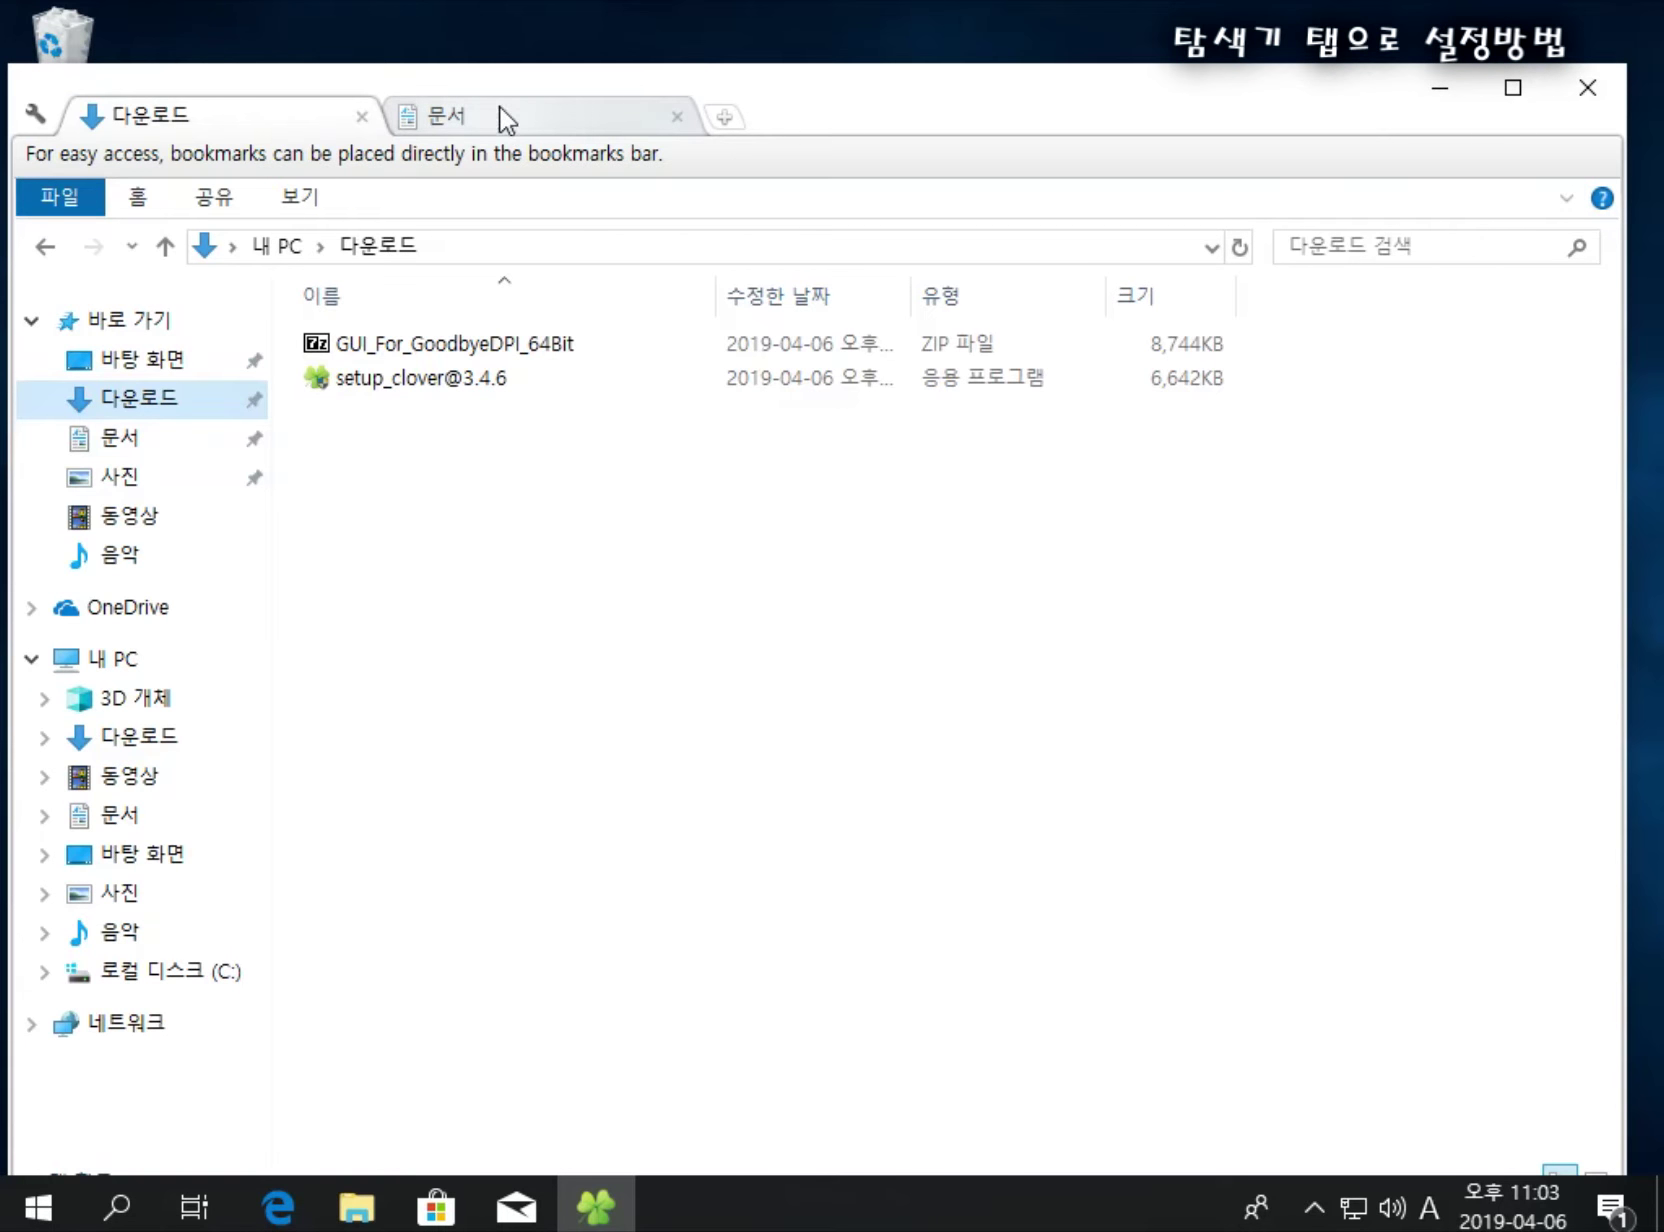
click(505, 120)
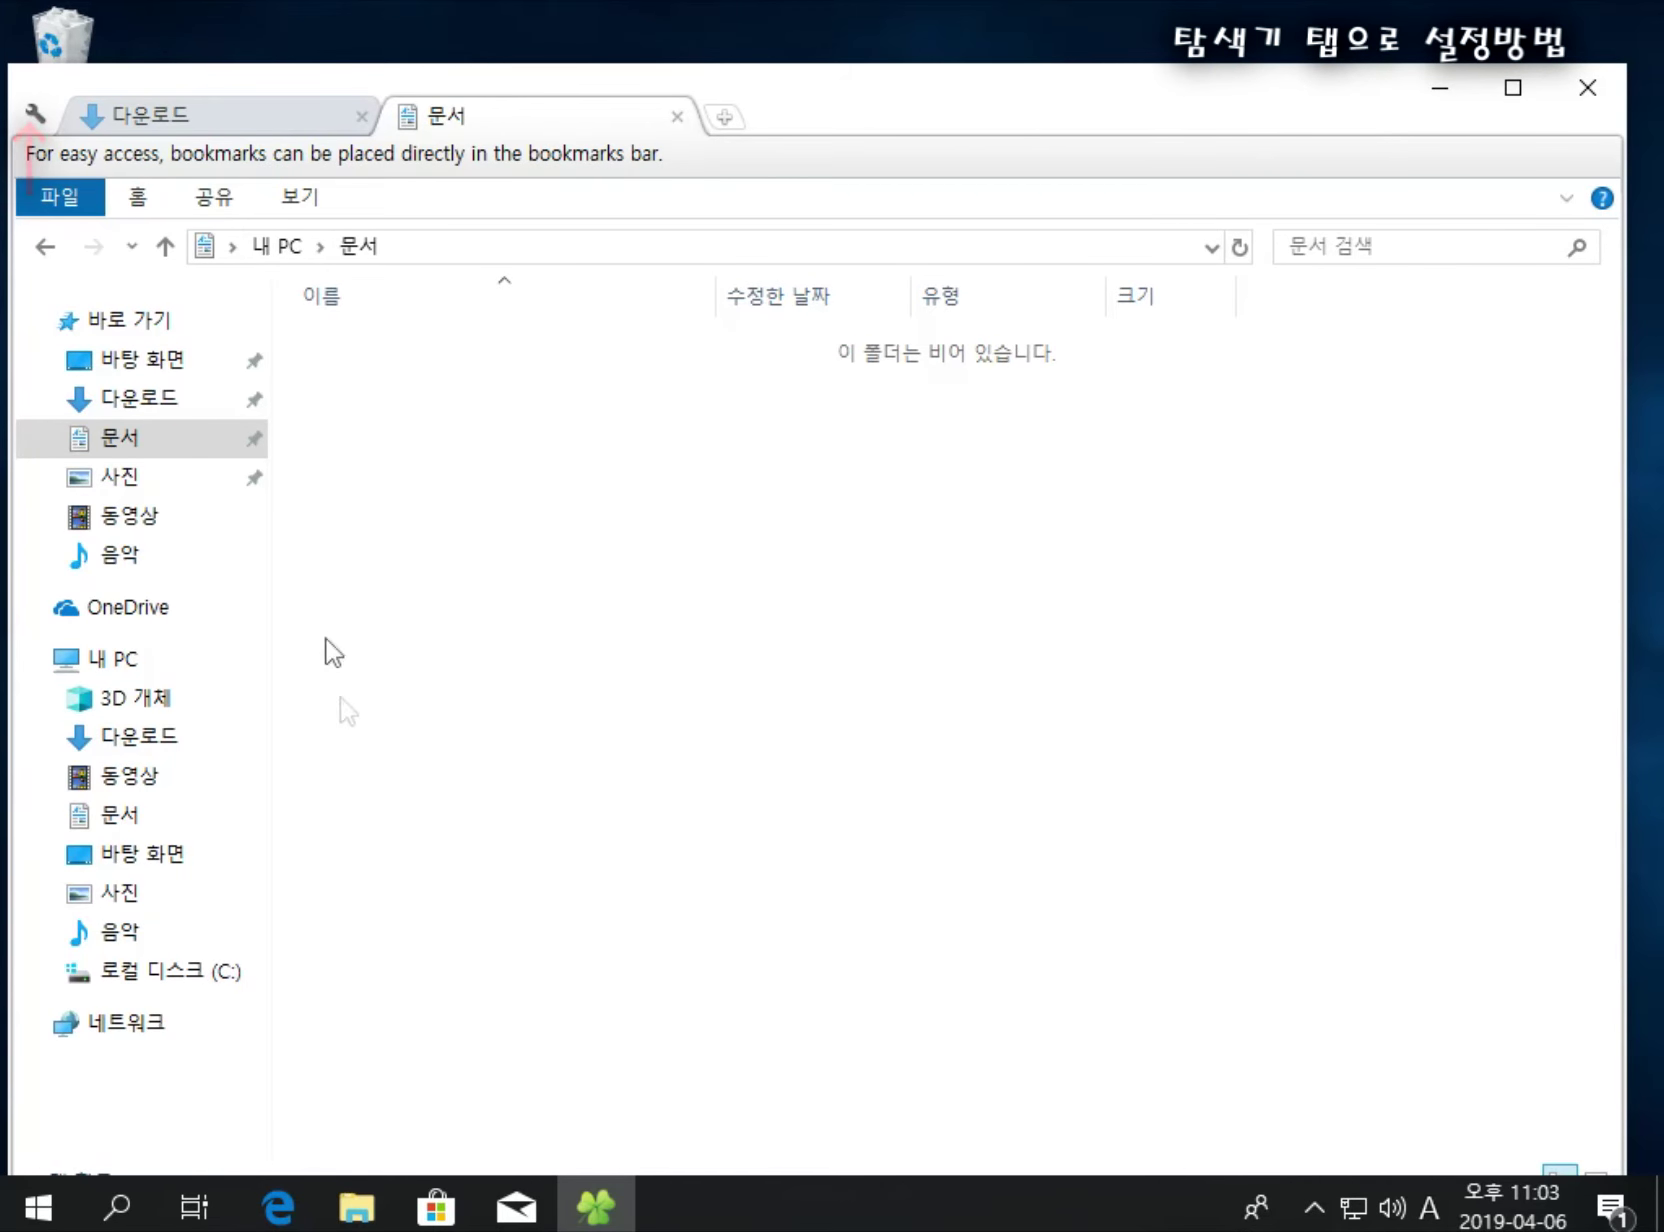
Step: Set Clover's interface language to Korean in its settings and close the settings dialog
click(34, 115)
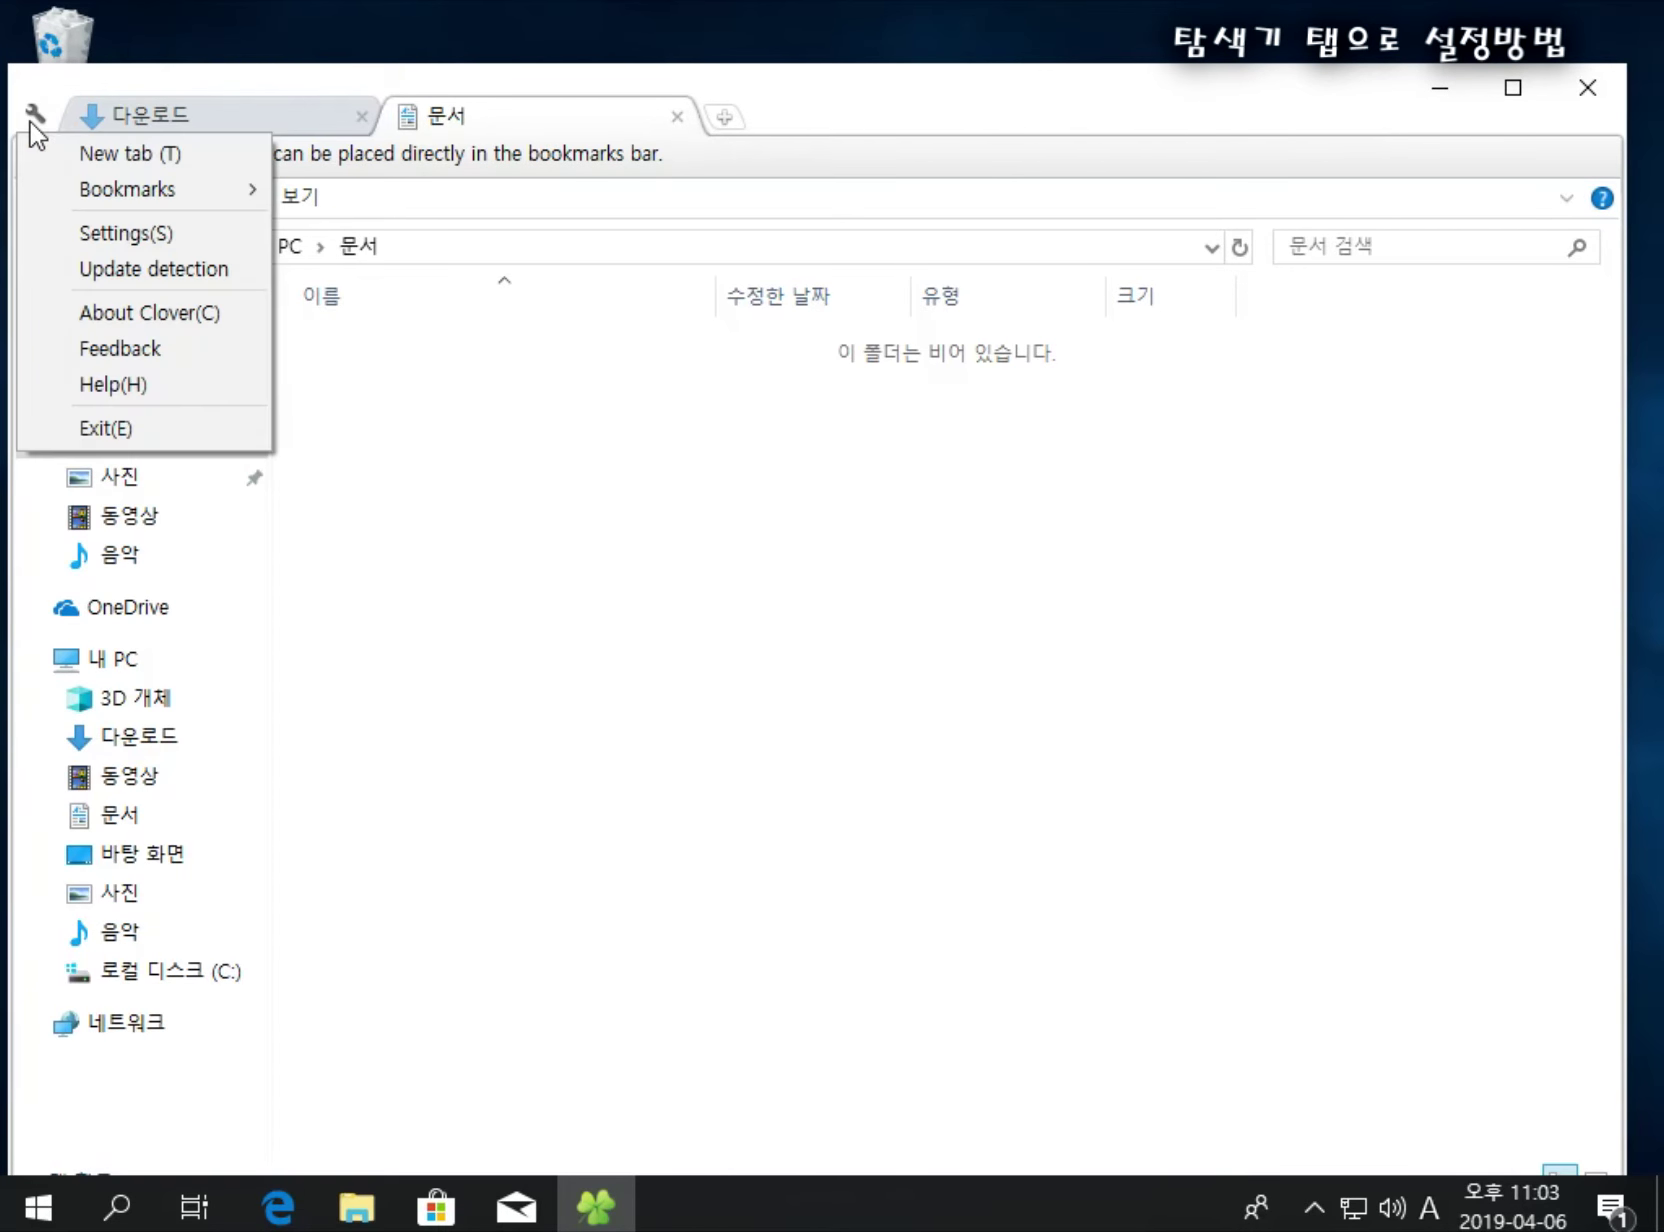
click(185, 242)
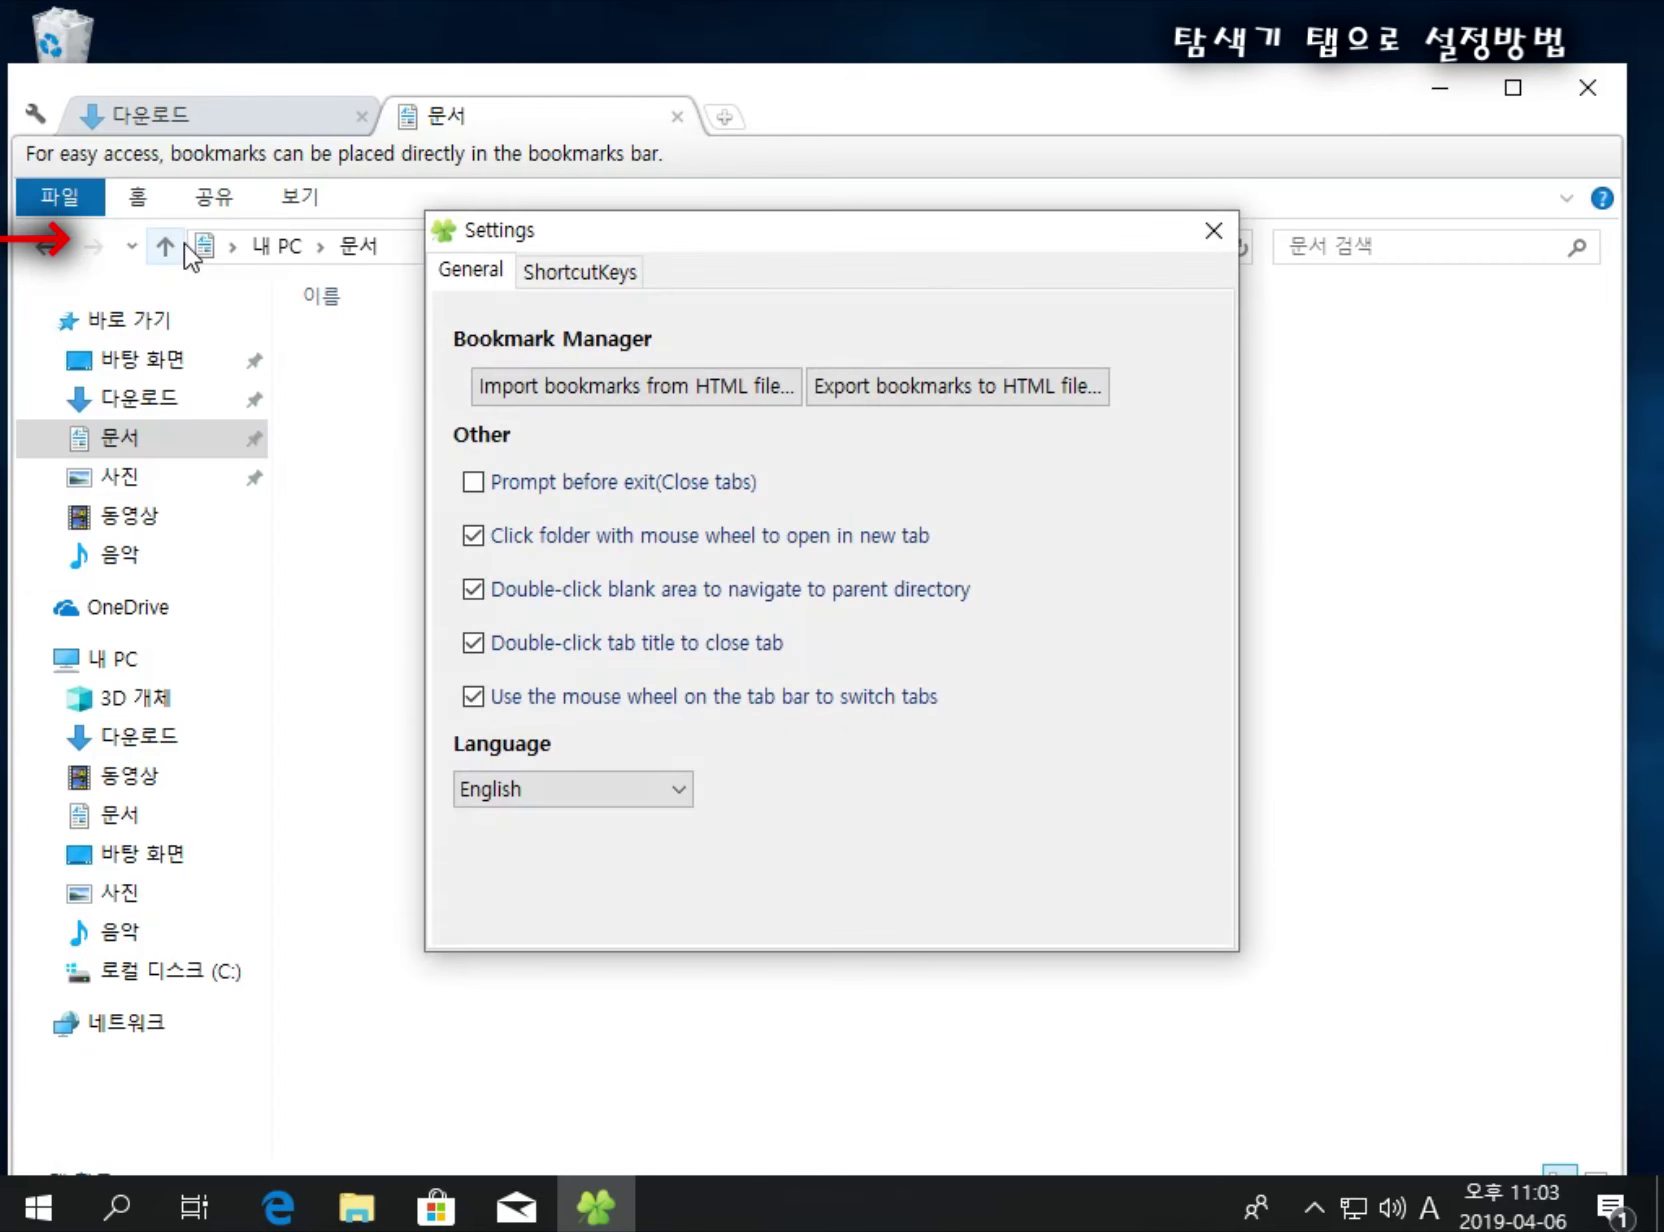
click(548, 798)
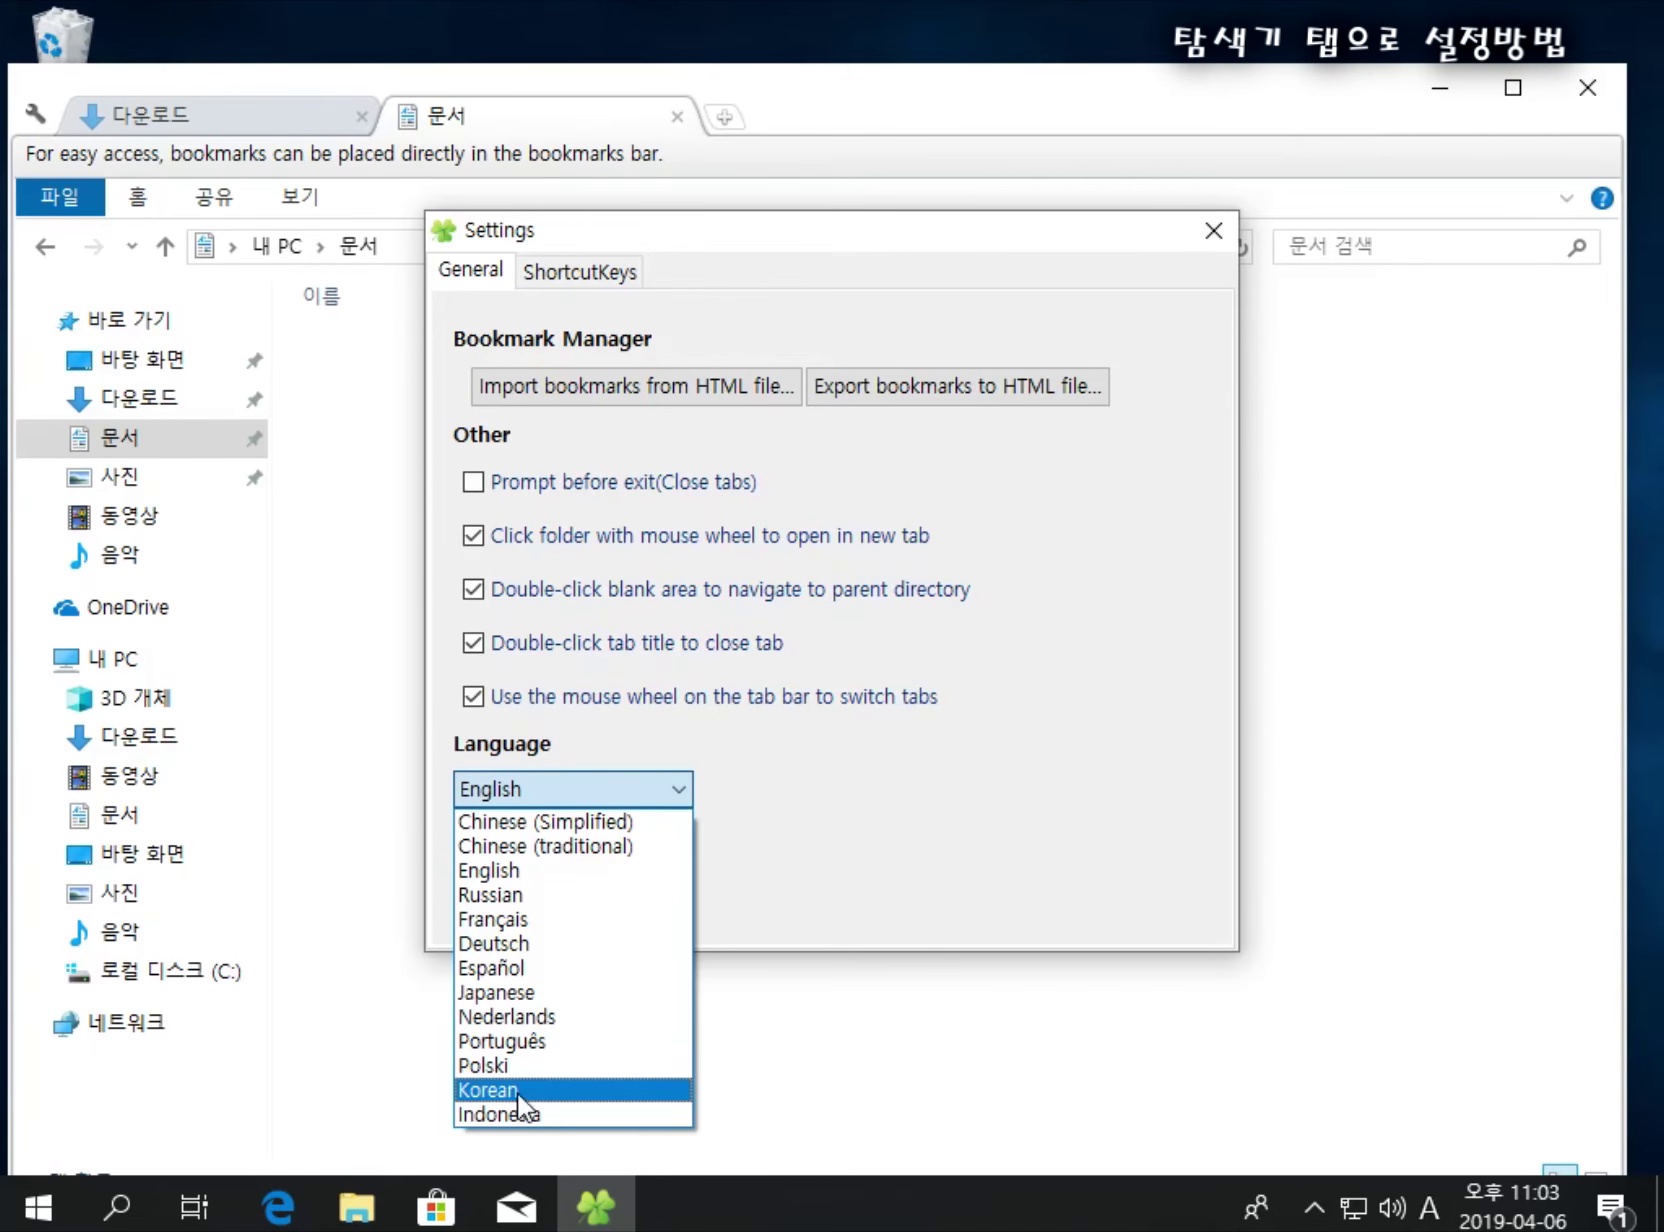
click(556, 1090)
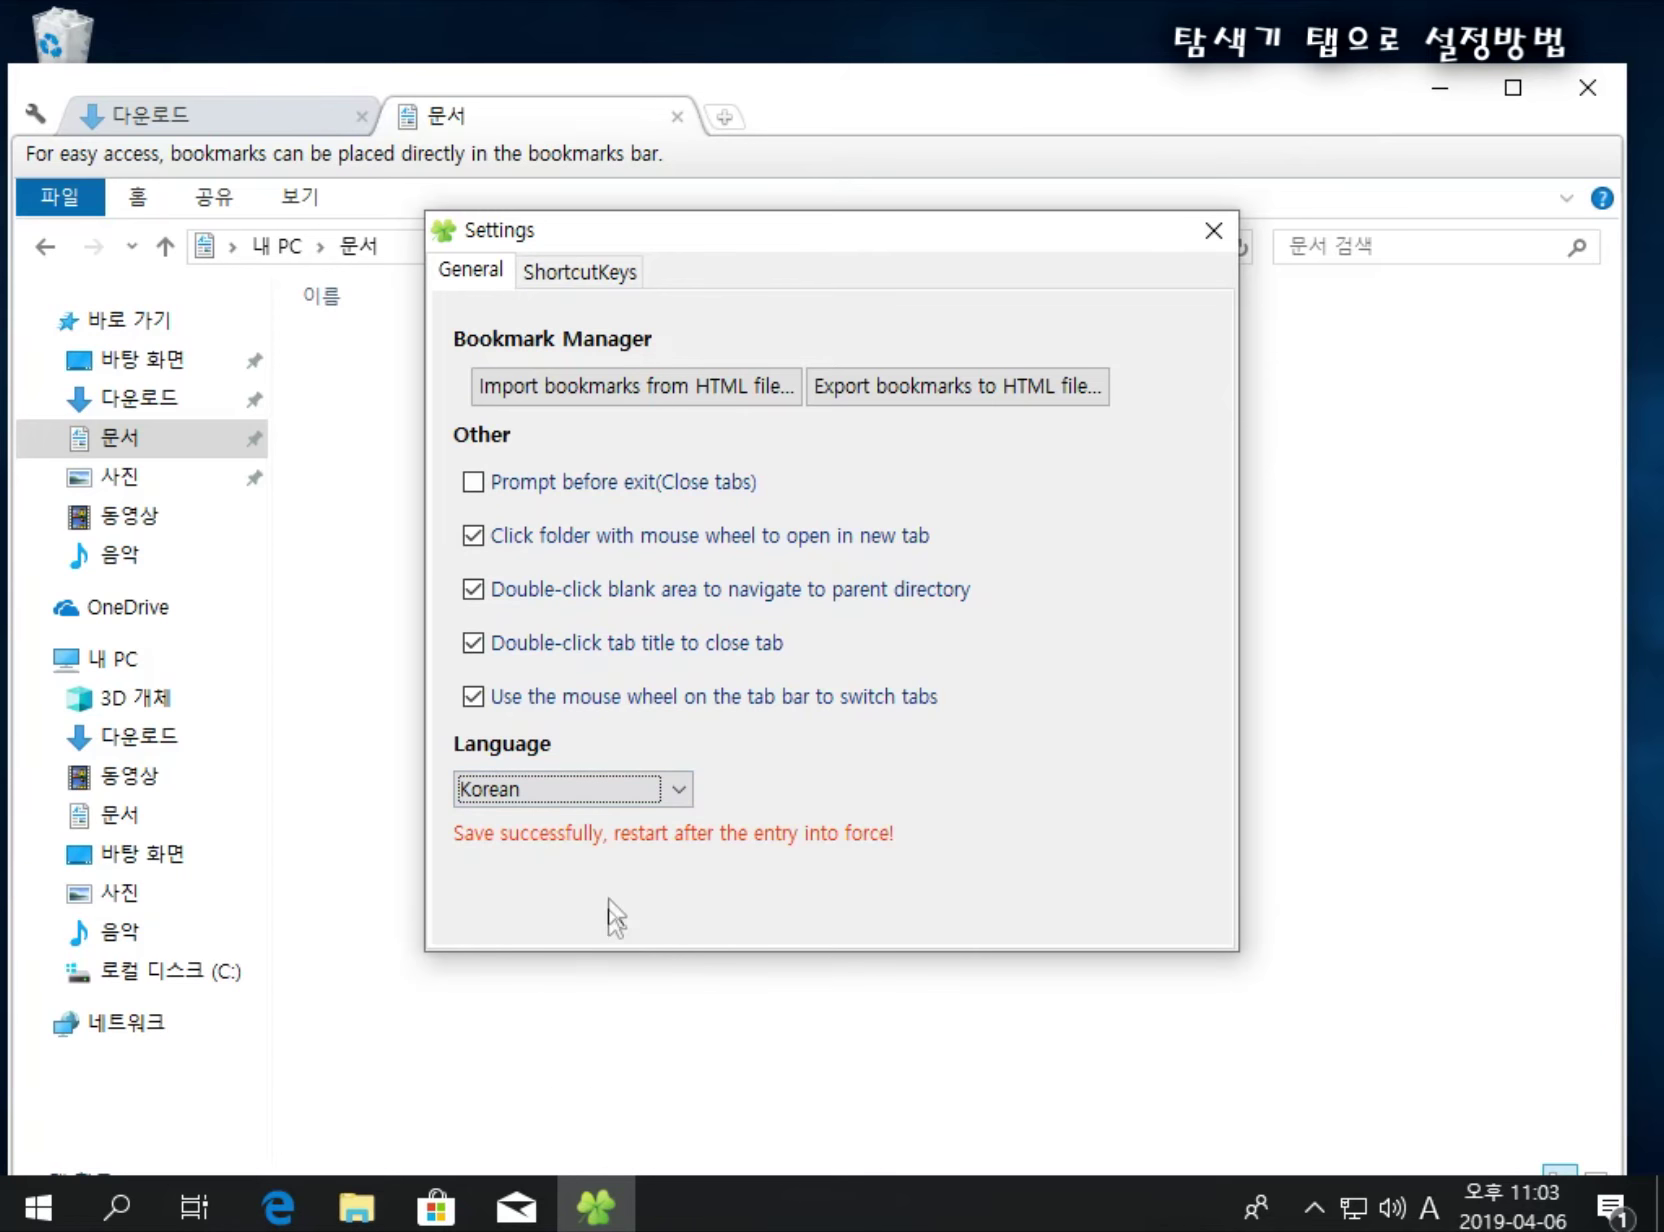
click(1213, 231)
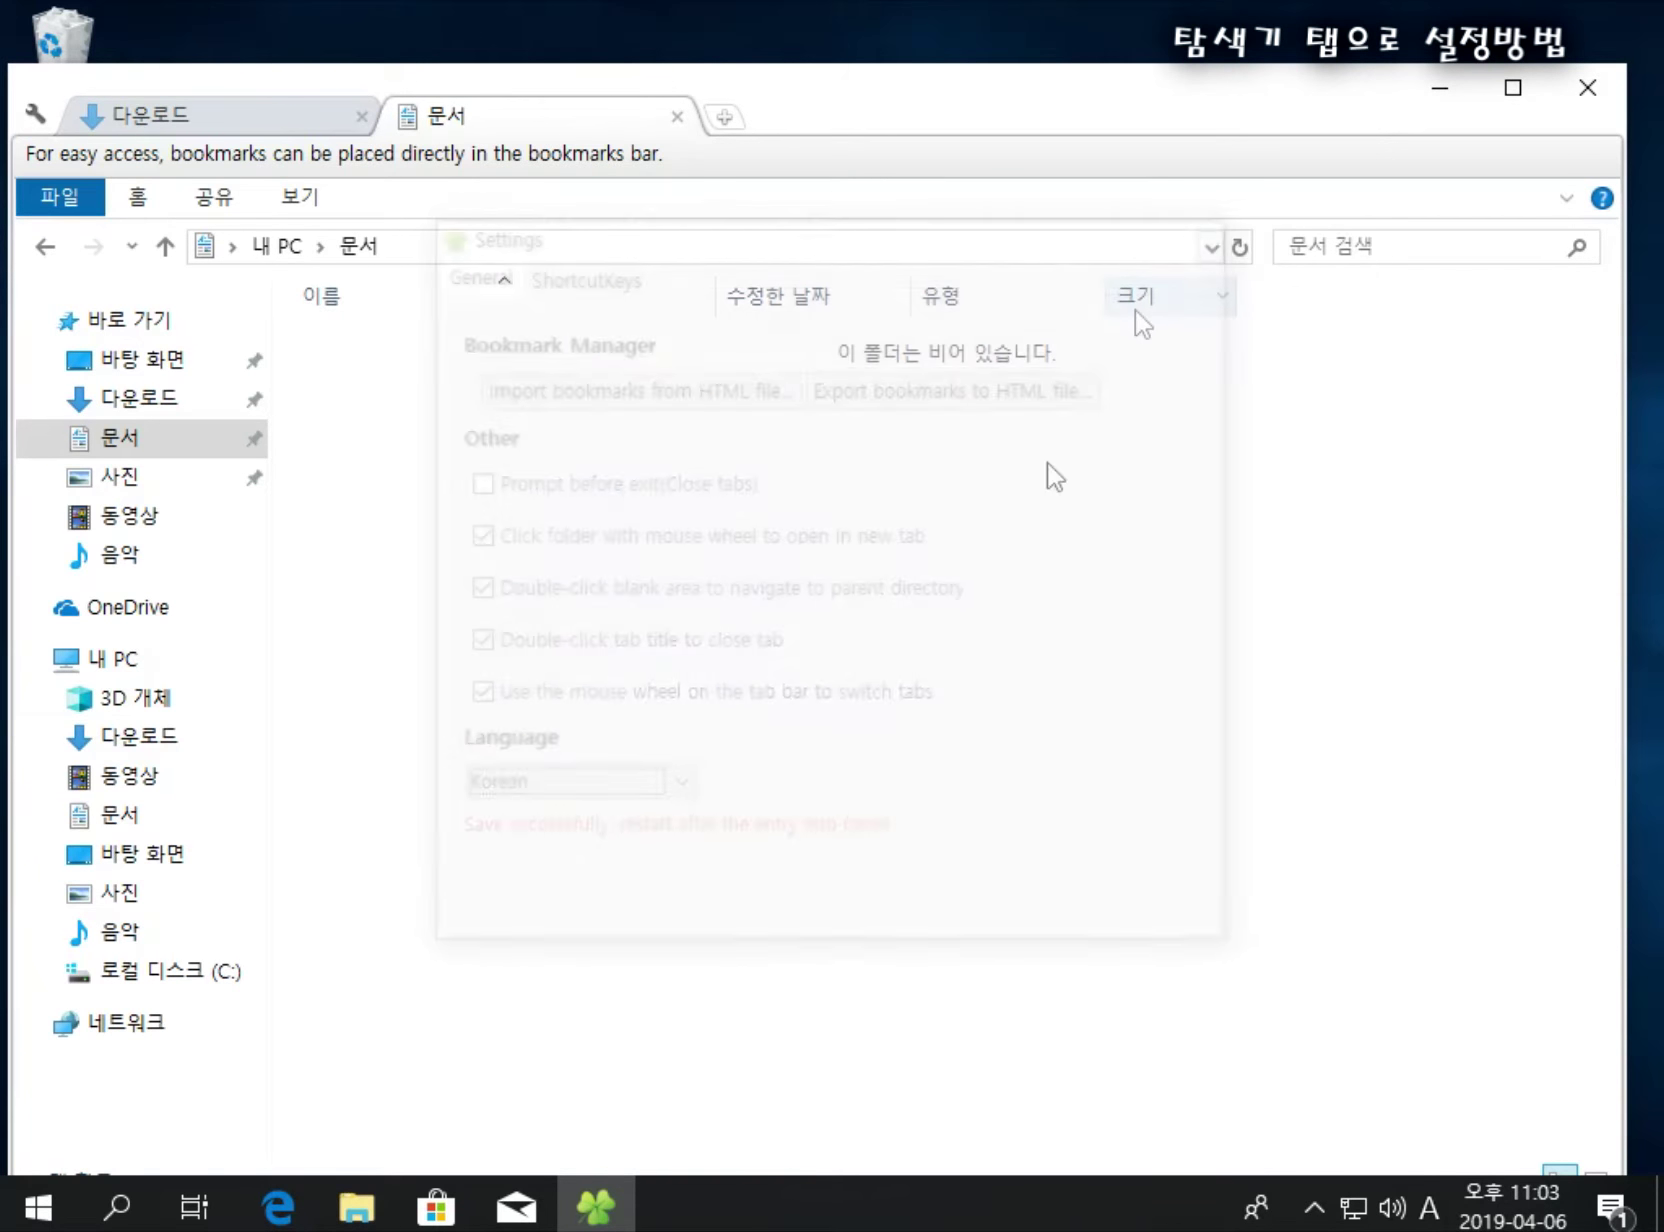
Step: Close and reopen the File Explorer window to apply the Korean interface, and reposition it slightly
click(1586, 100)
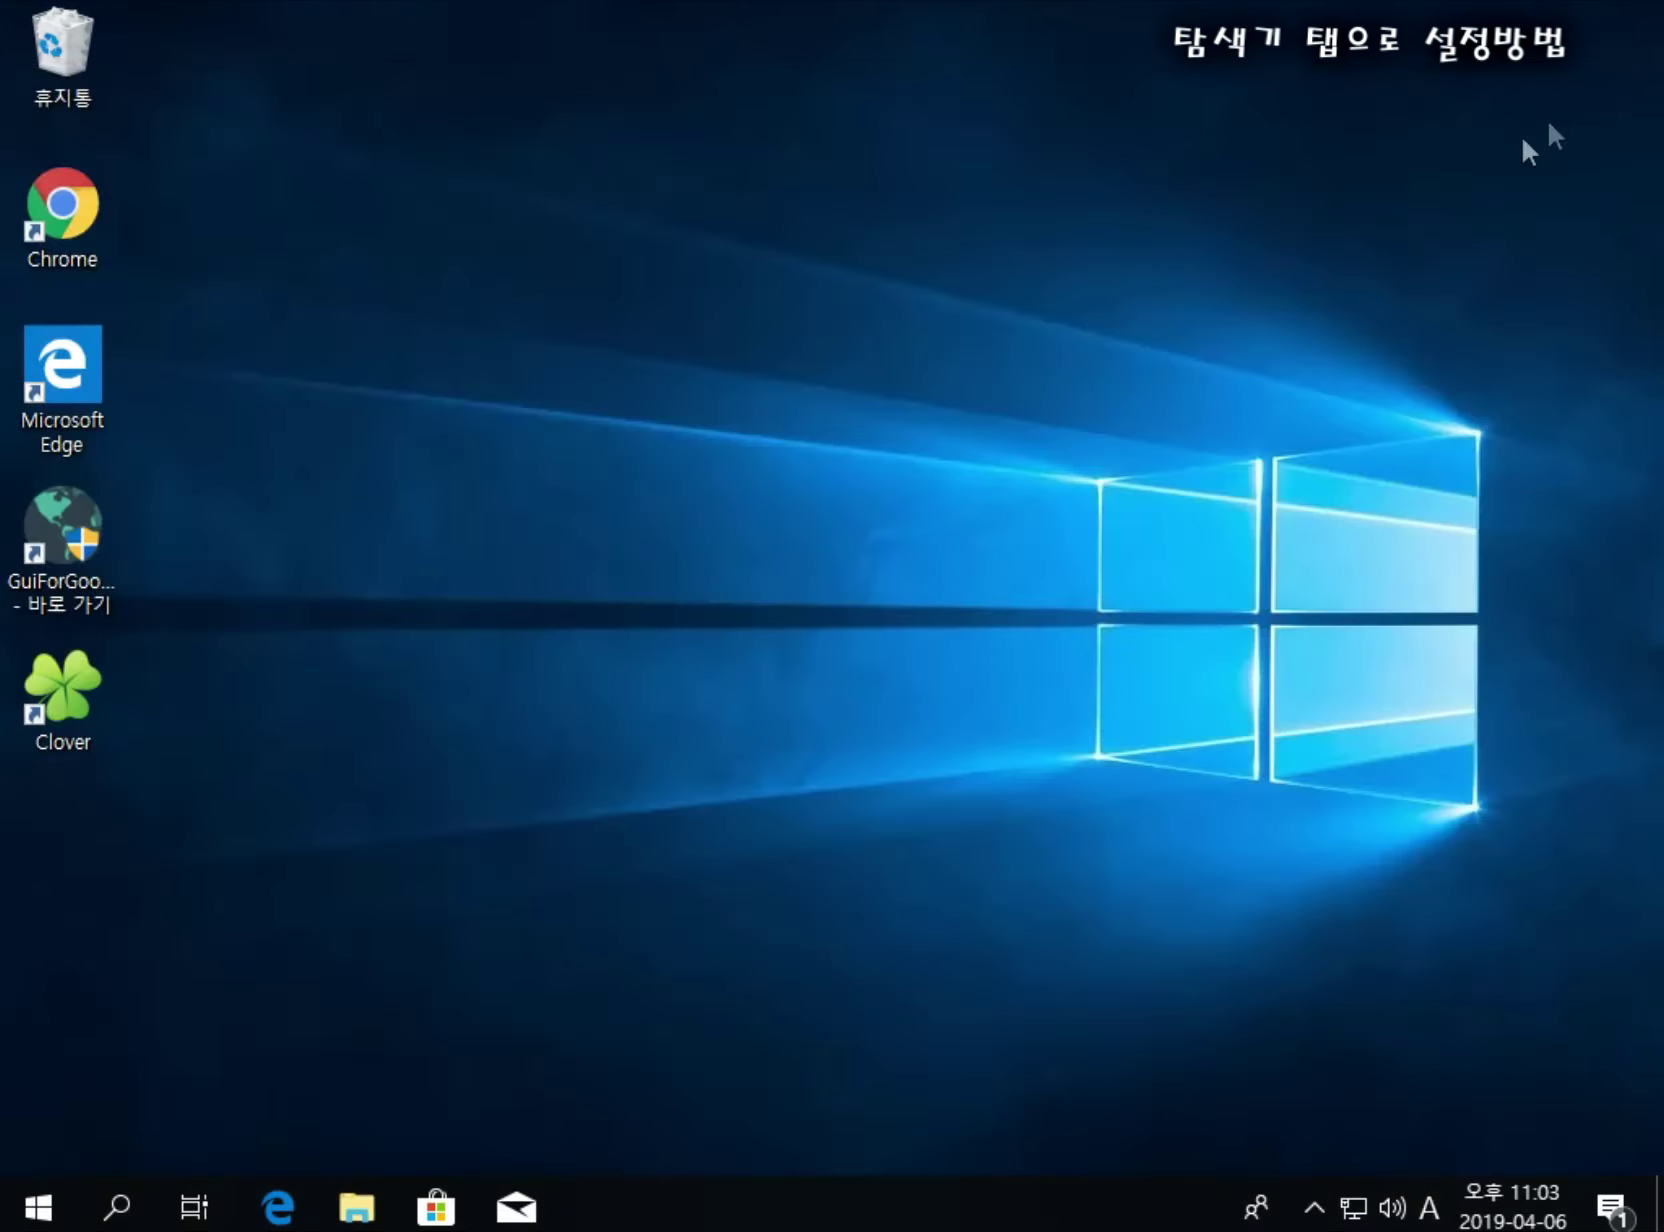
key(super+e)
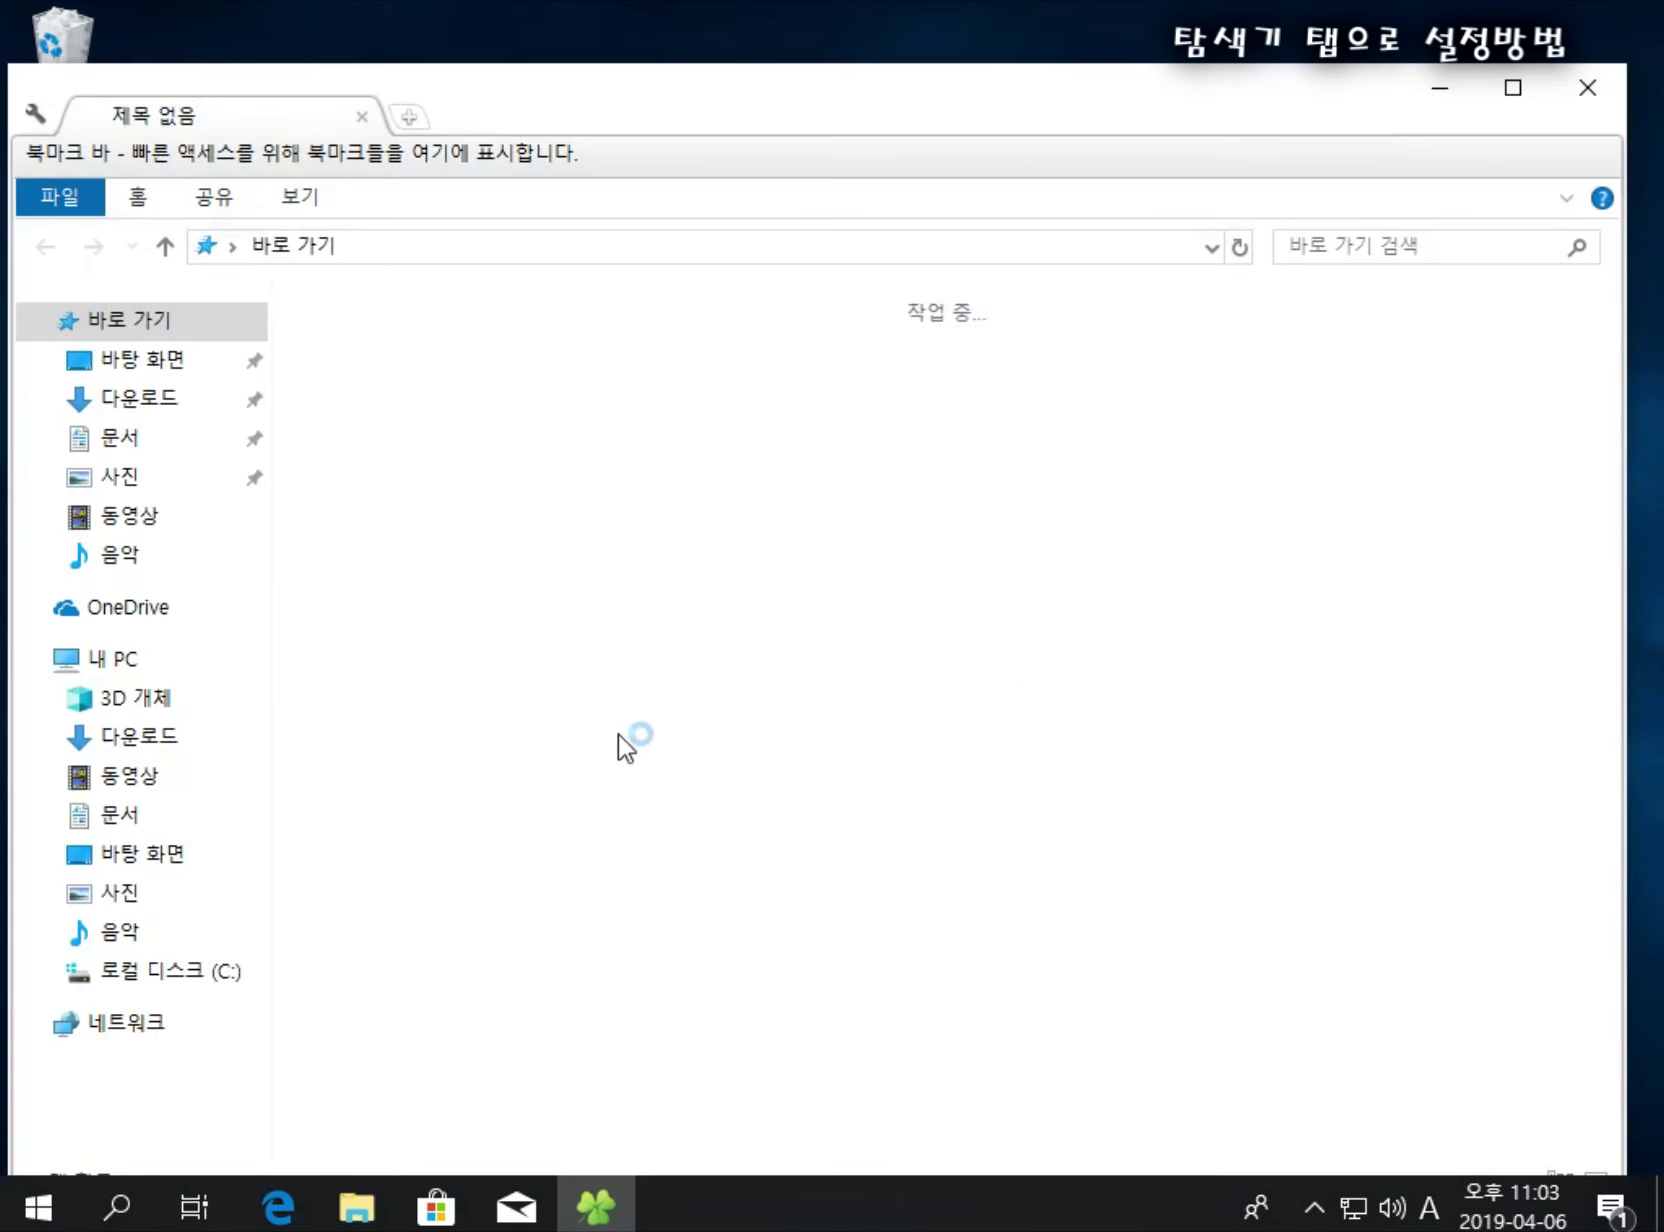
drag(558, 98, 614, 85)
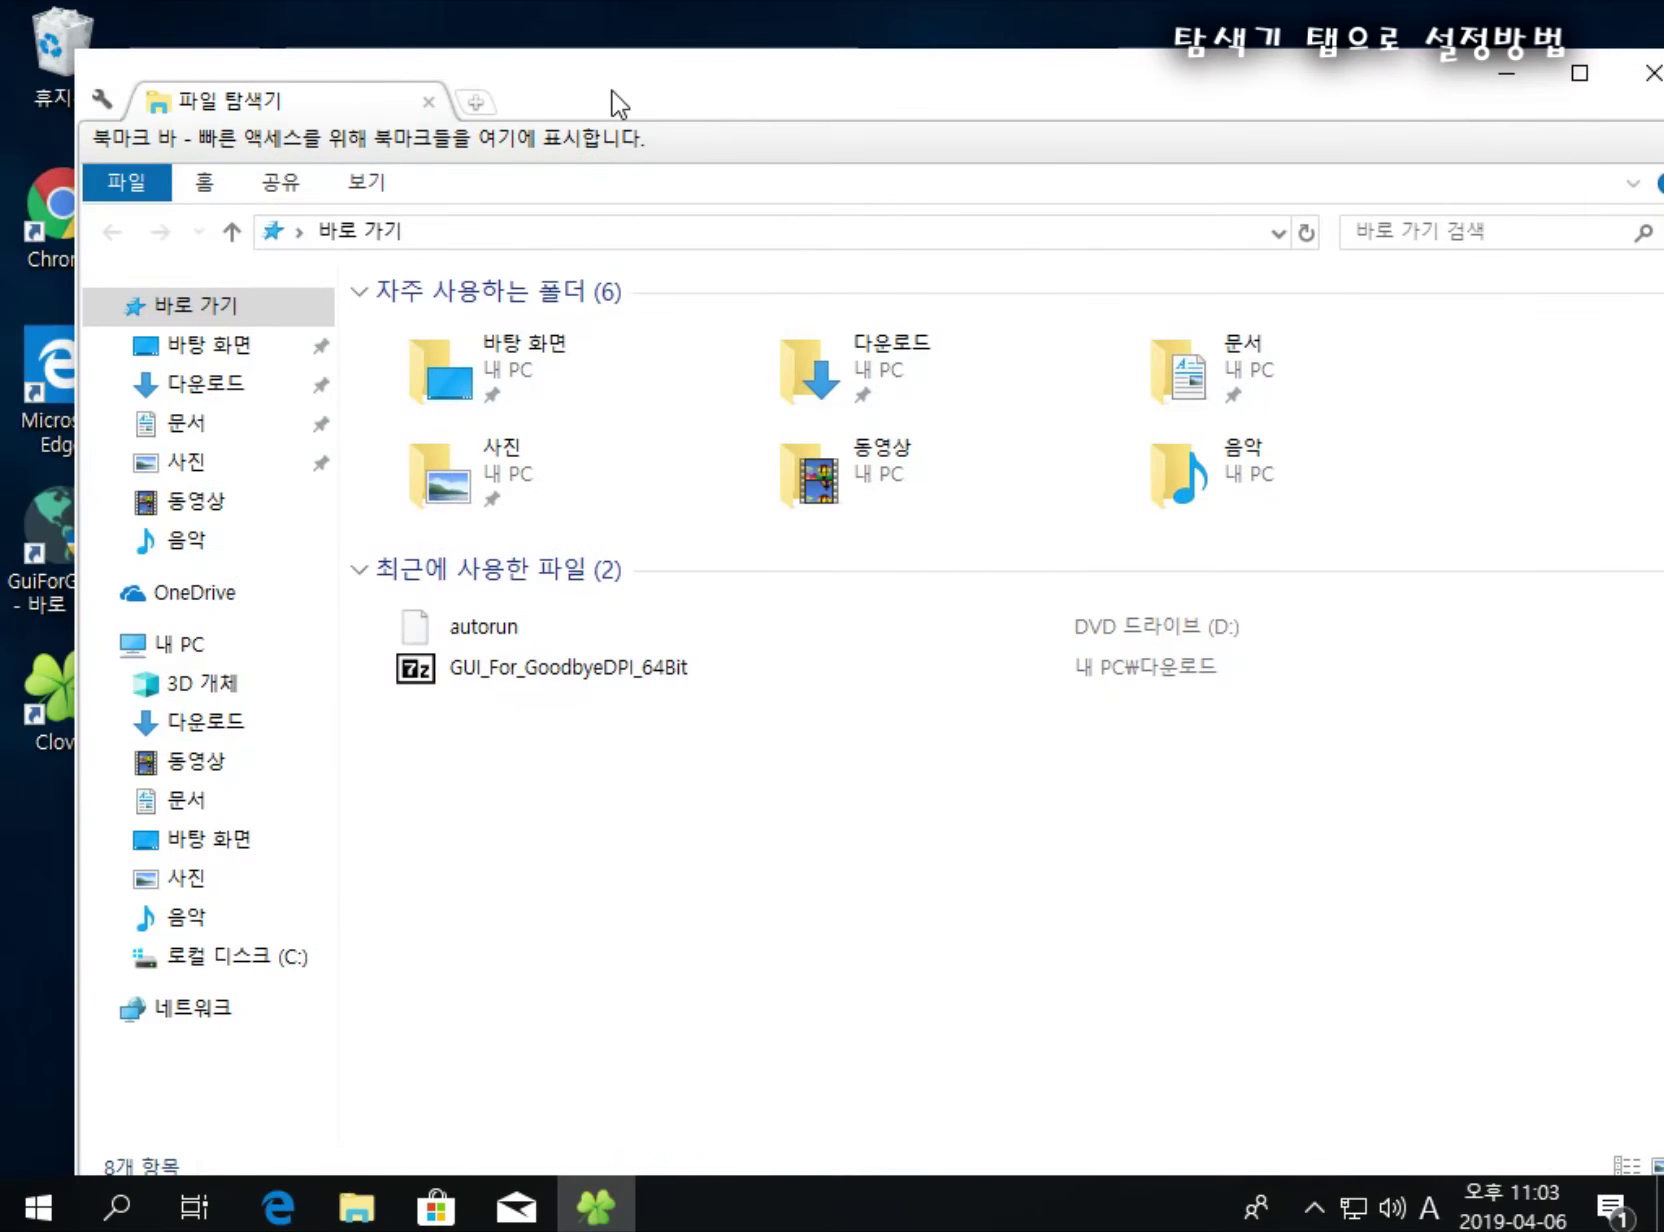
Step: Review the keyboard shortcut list in Clover's settings and close the dialog
click(104, 100)
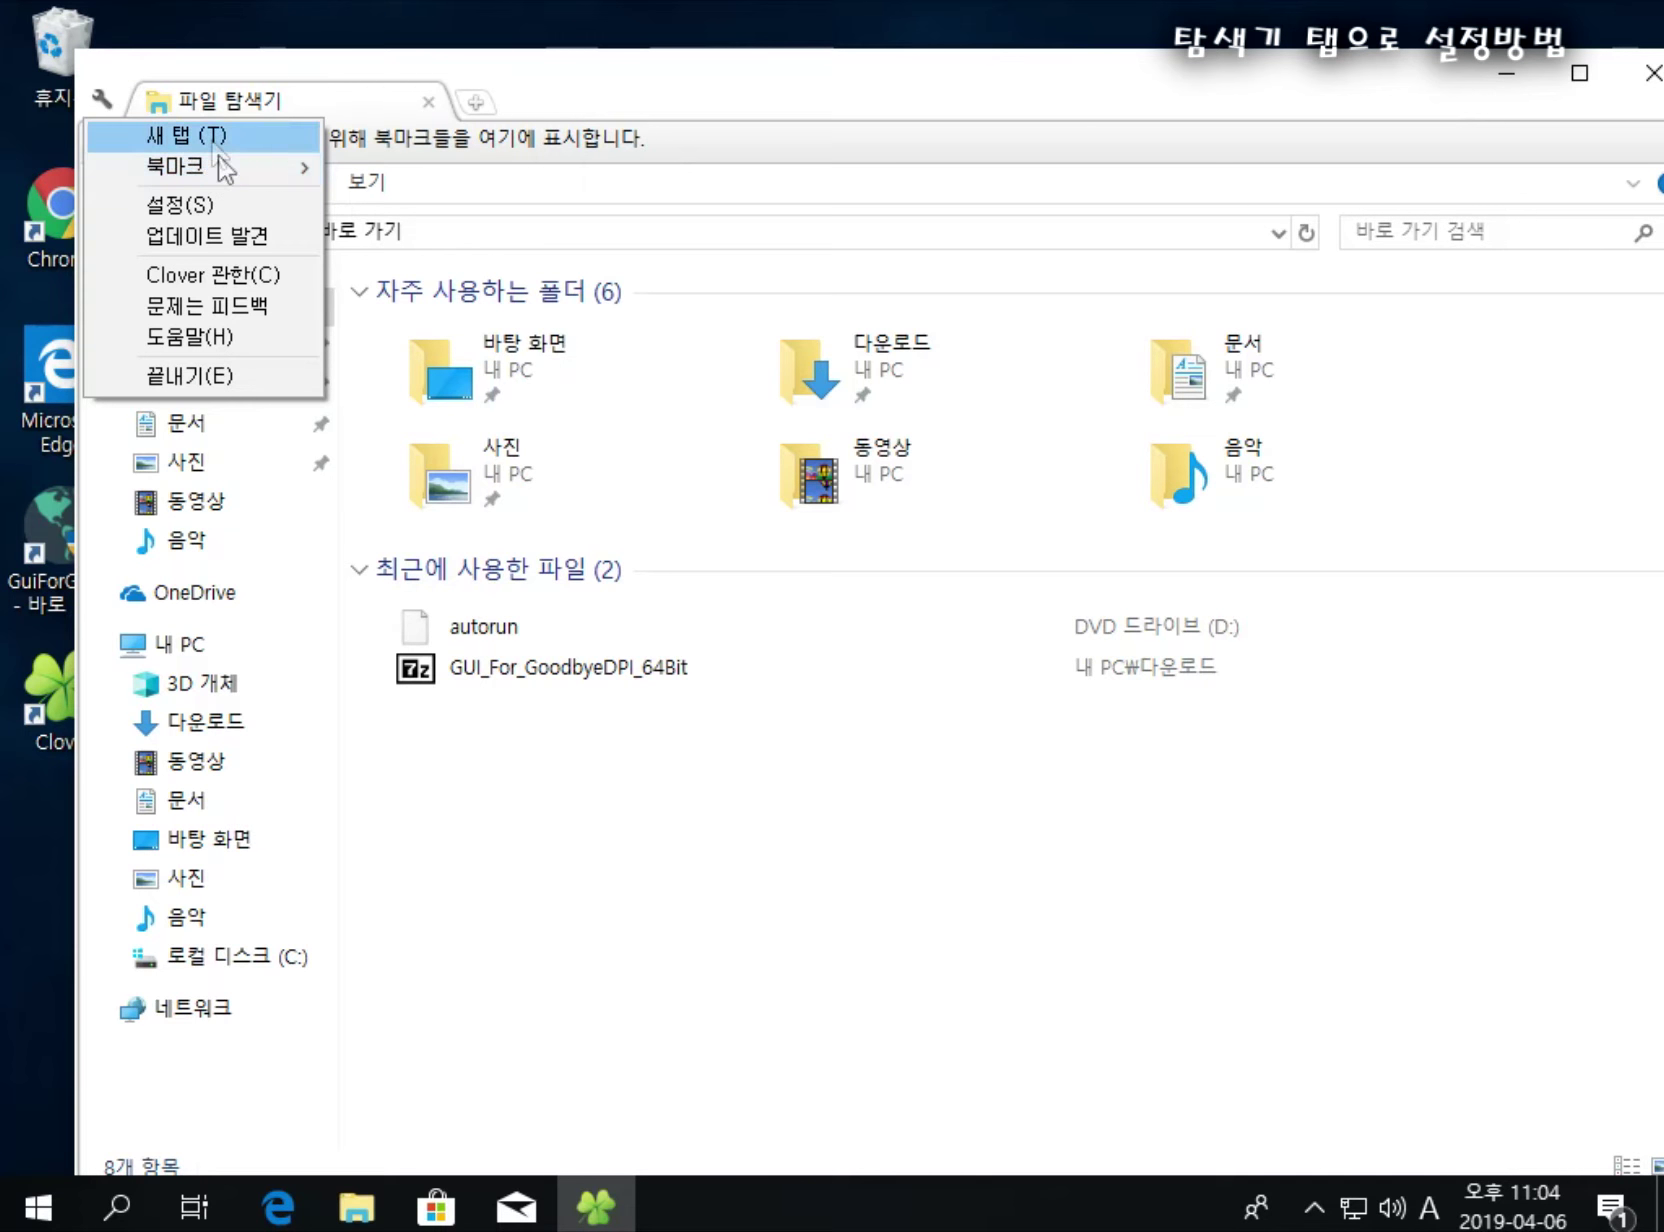
click(241, 210)
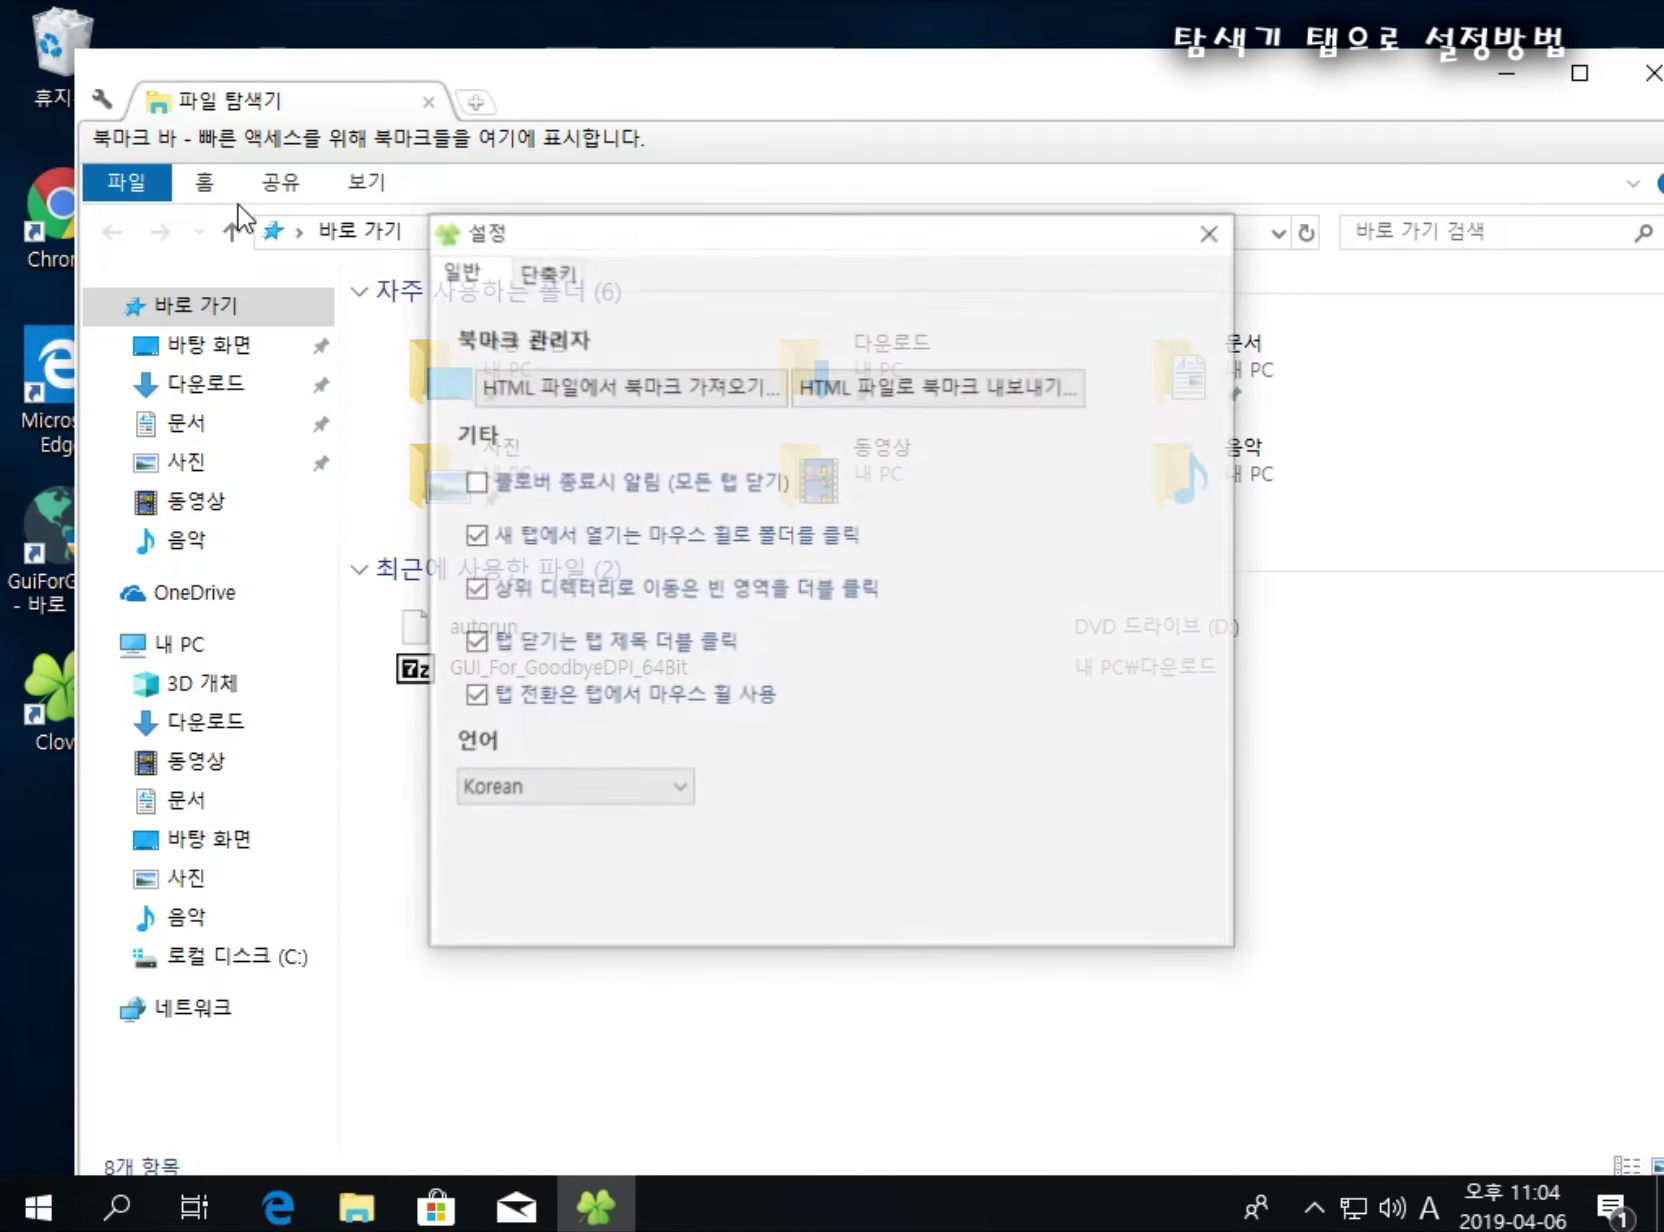
click(550, 284)
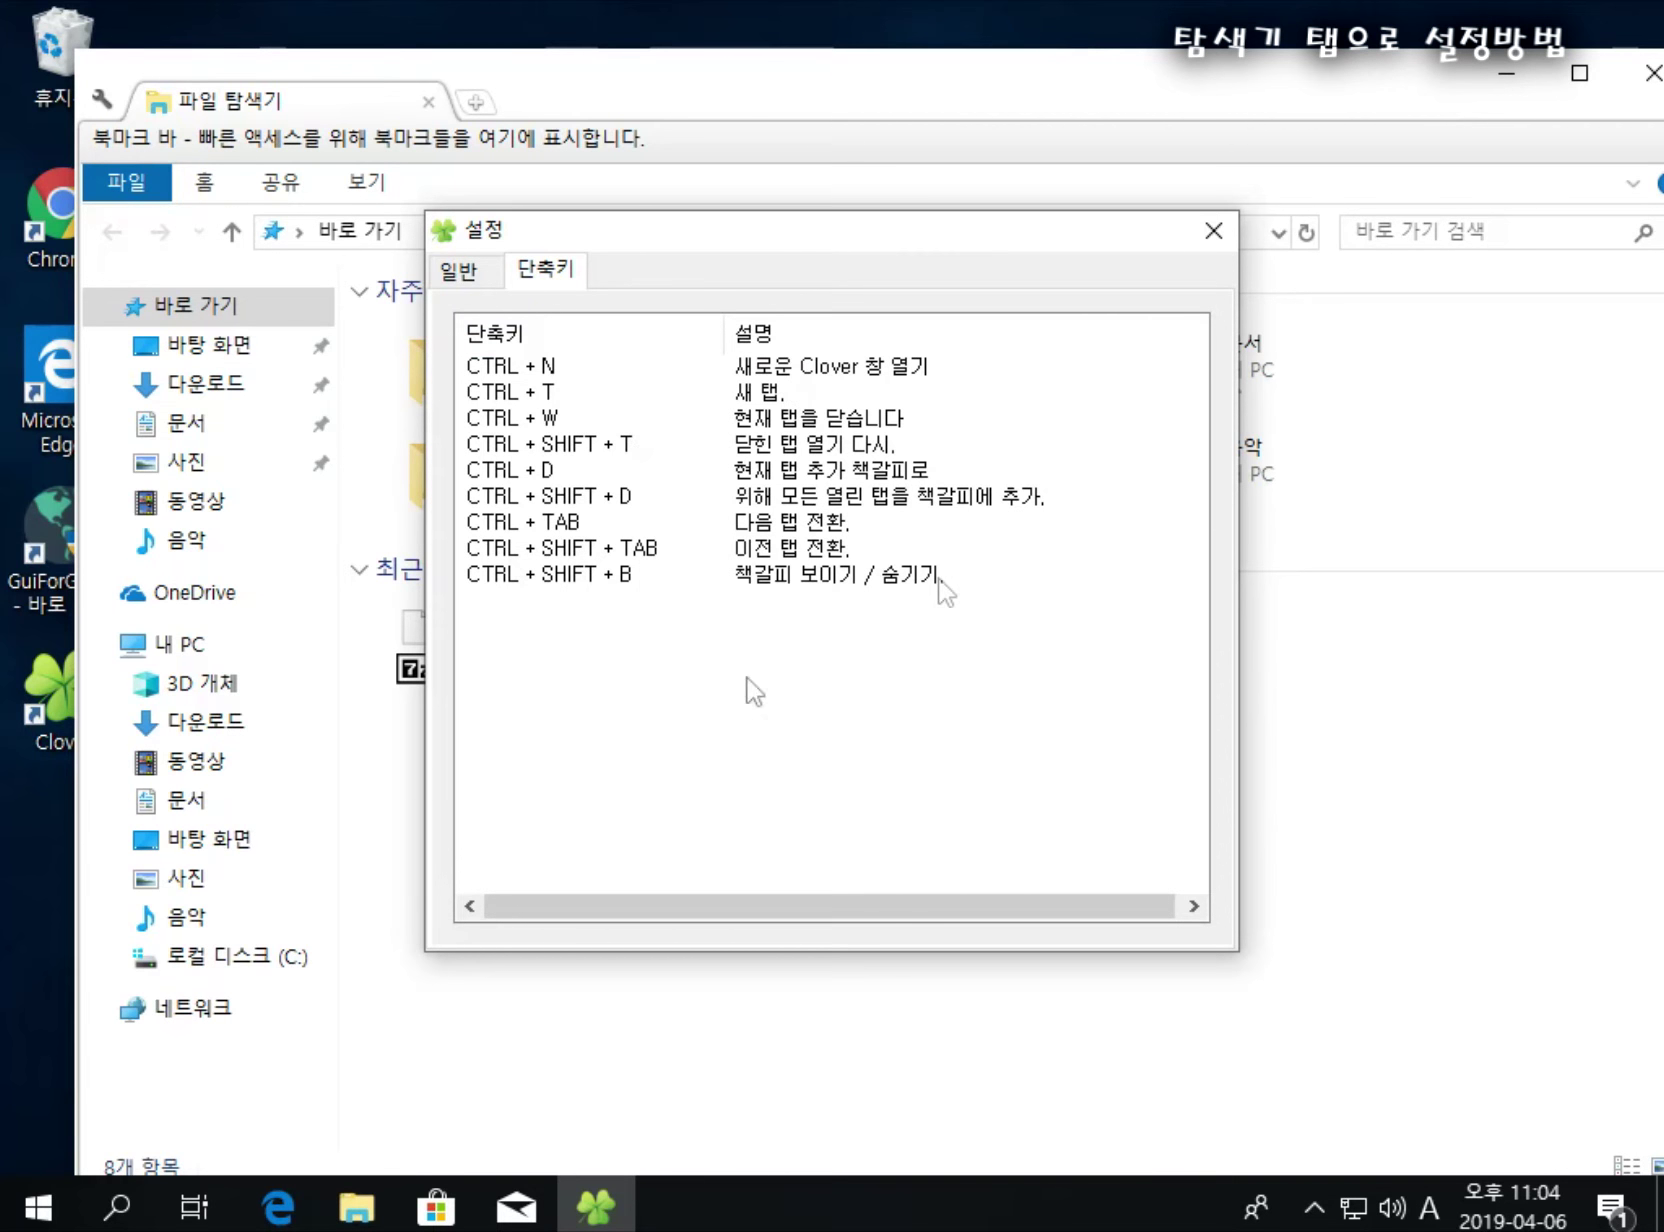
click(1211, 231)
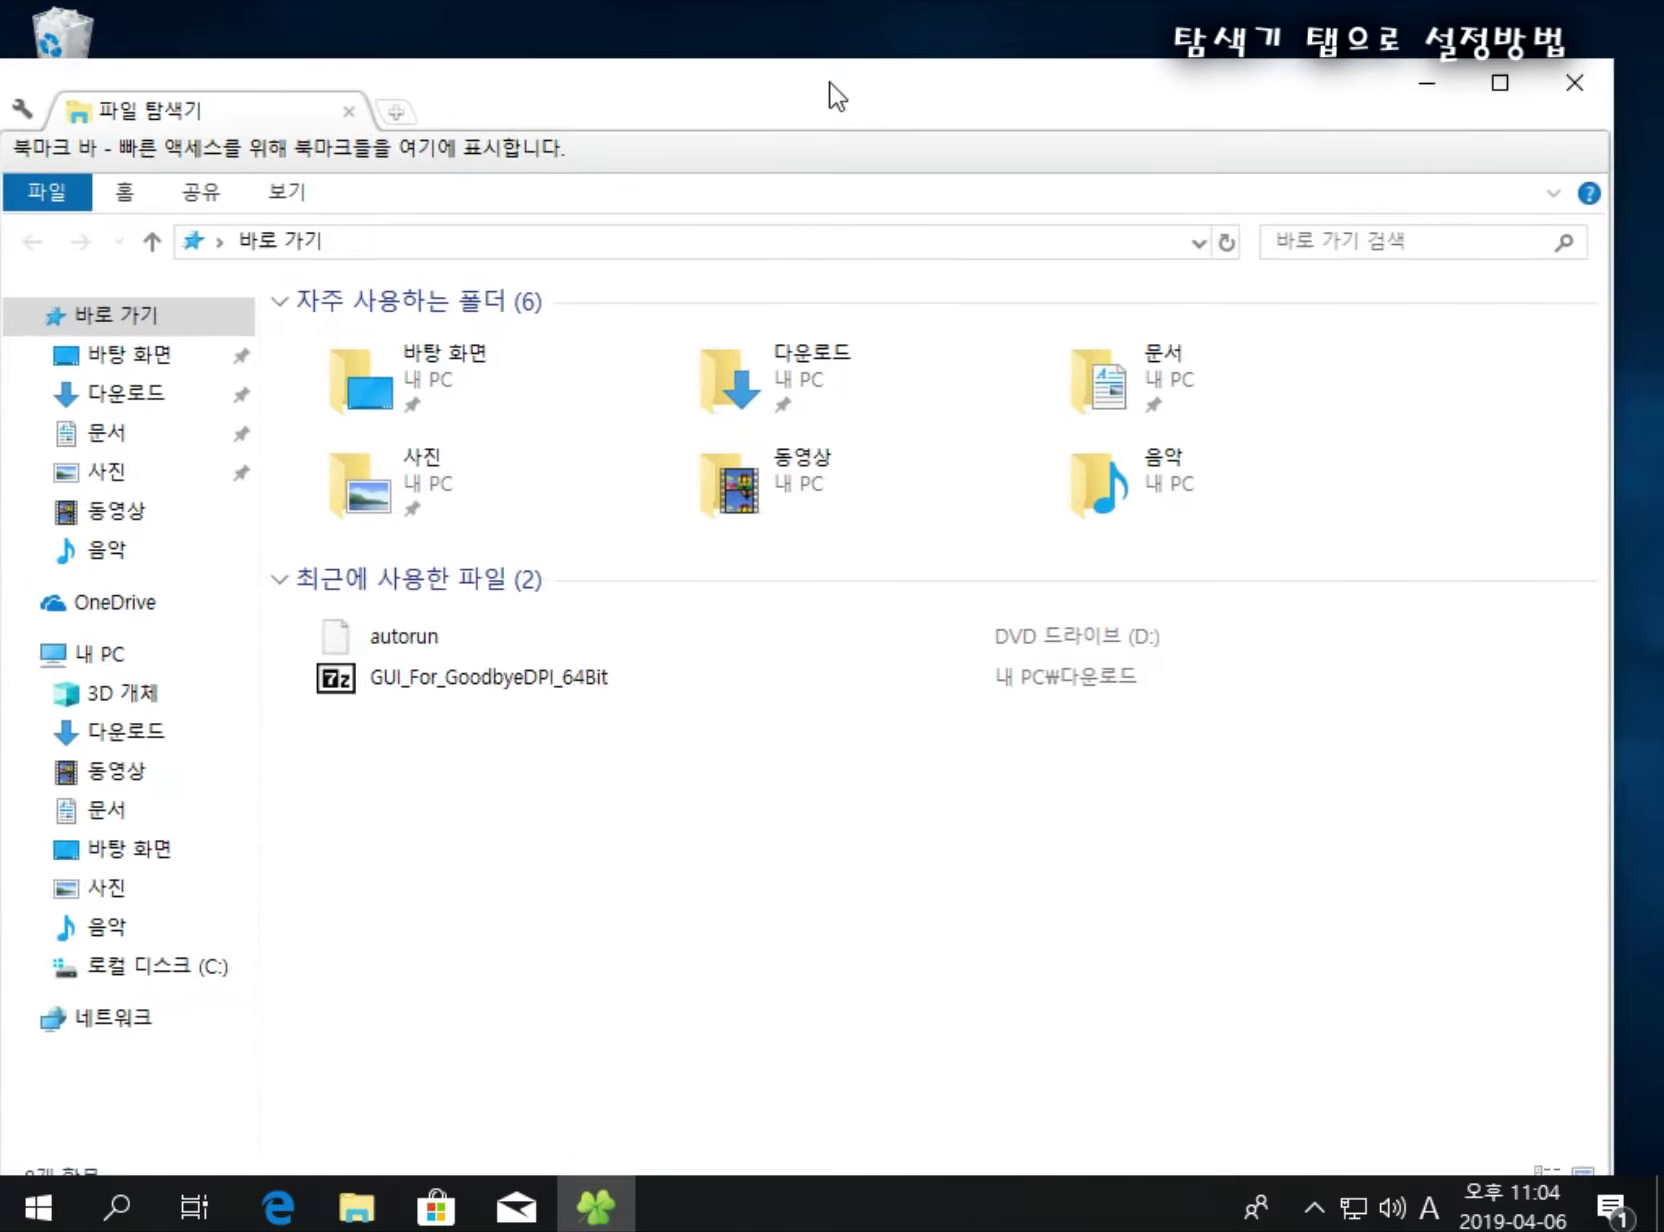
Step: Shrink the File Explorer window so the desktop icons are exposed, and check the window's taskbar preview
drag(85, 68, 582, 410)
drag(1215, 475, 896, 208)
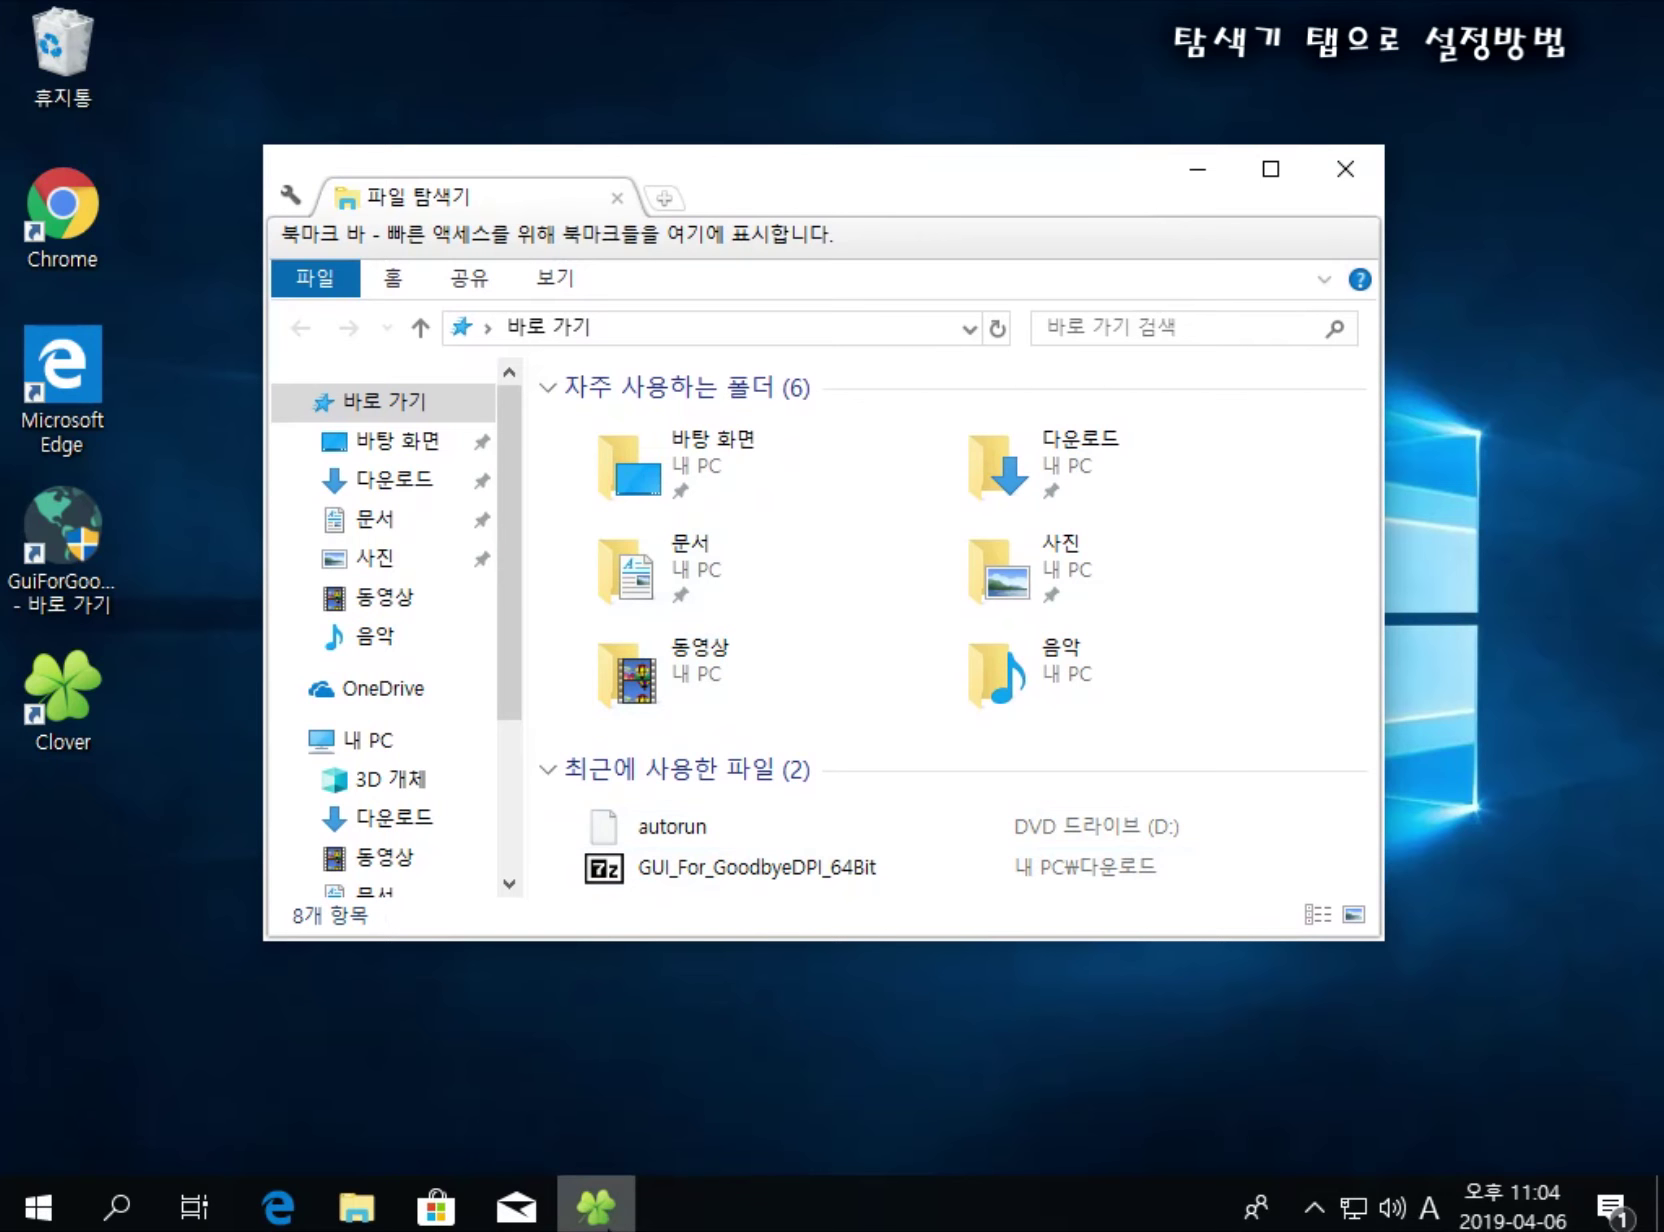
mouse_move(603, 1222)
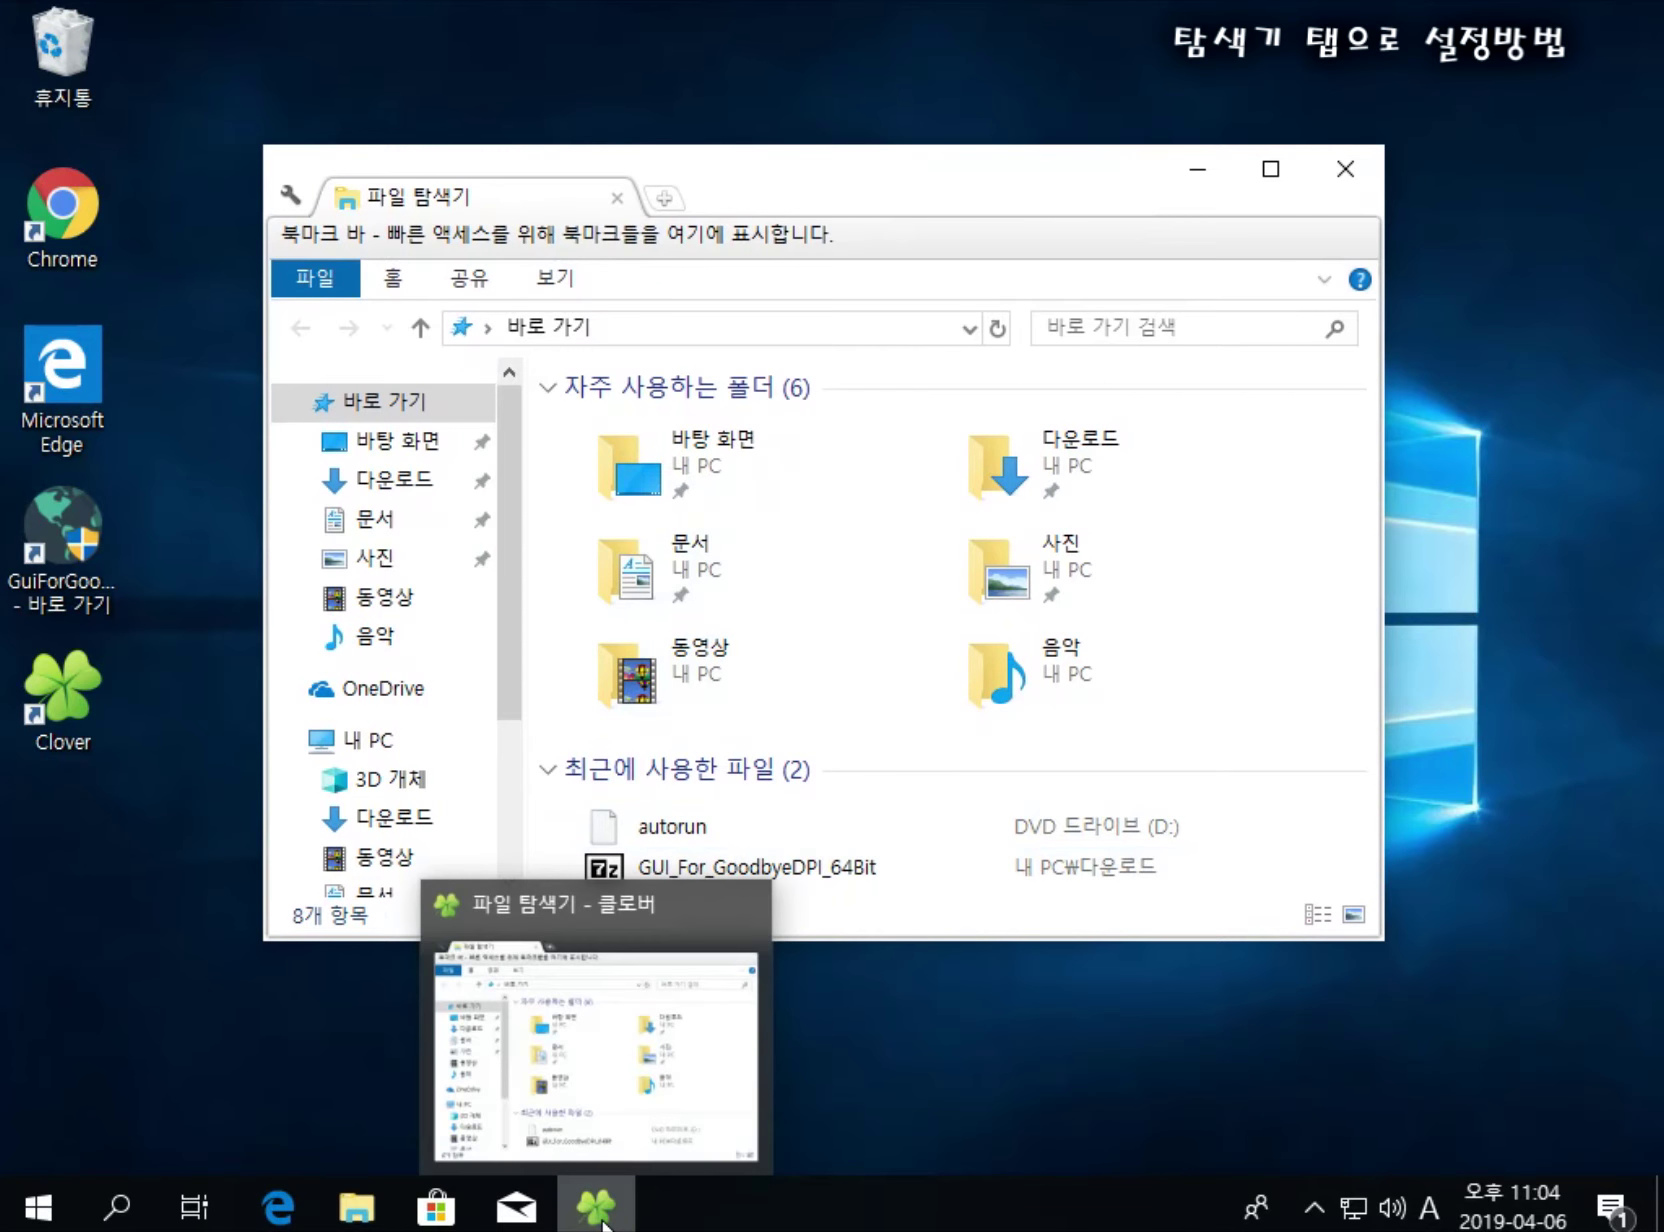
click(917, 1125)
mouse_move(622, 1222)
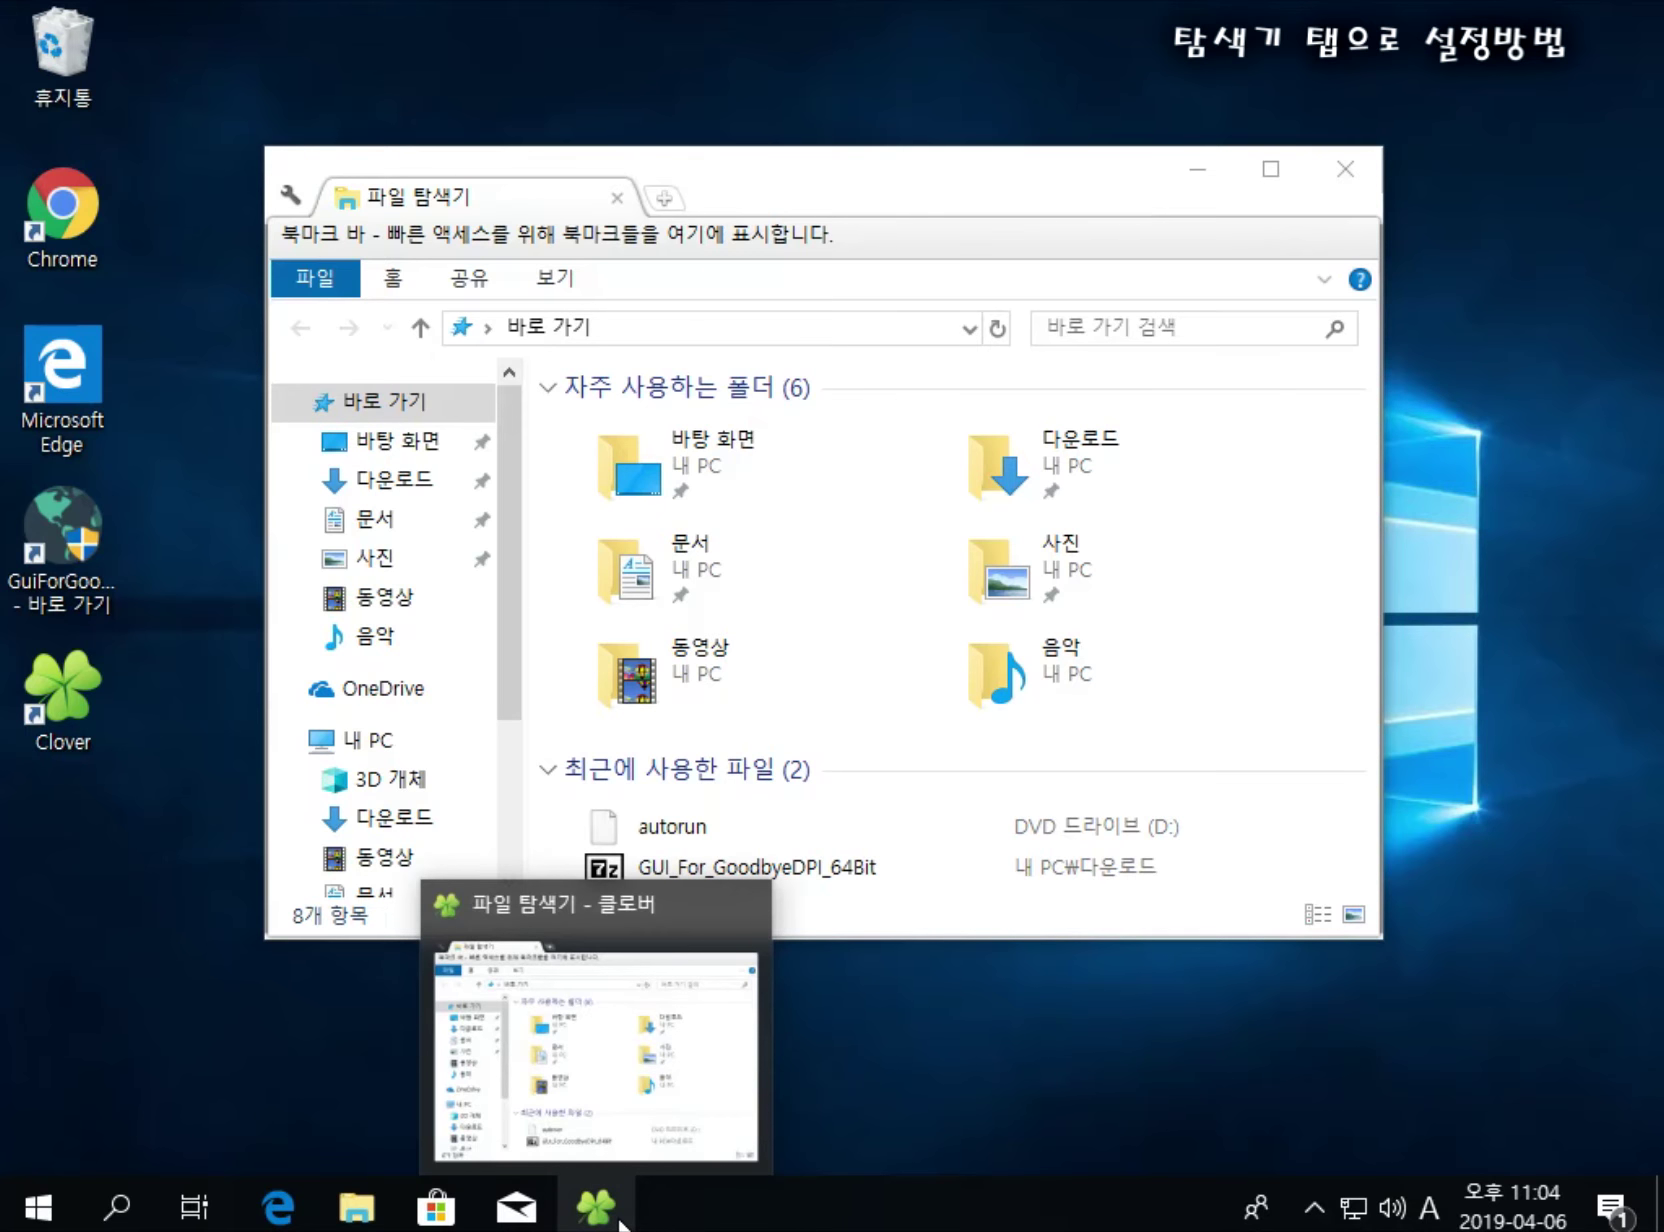
Step: Close the File Explorer window, open a new one, and reposition it on the desktop
click(1345, 168)
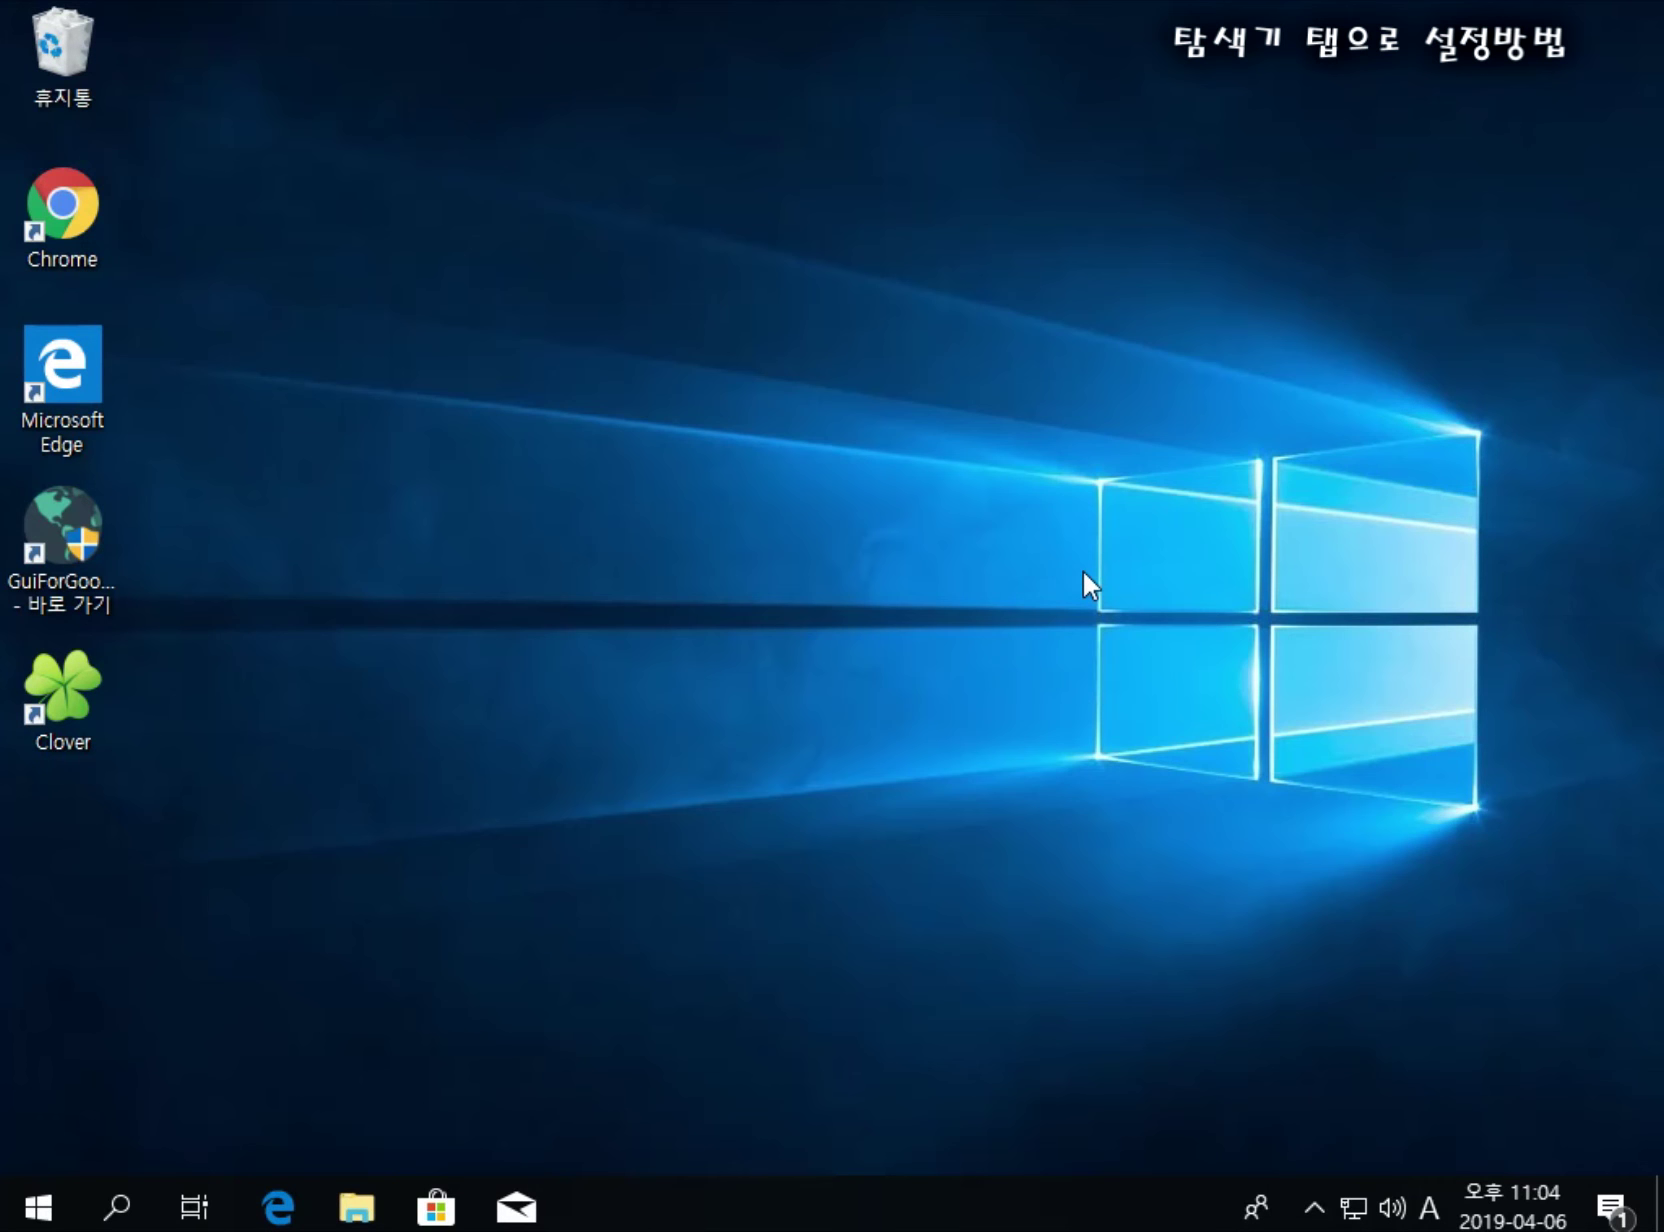
key(super+e)
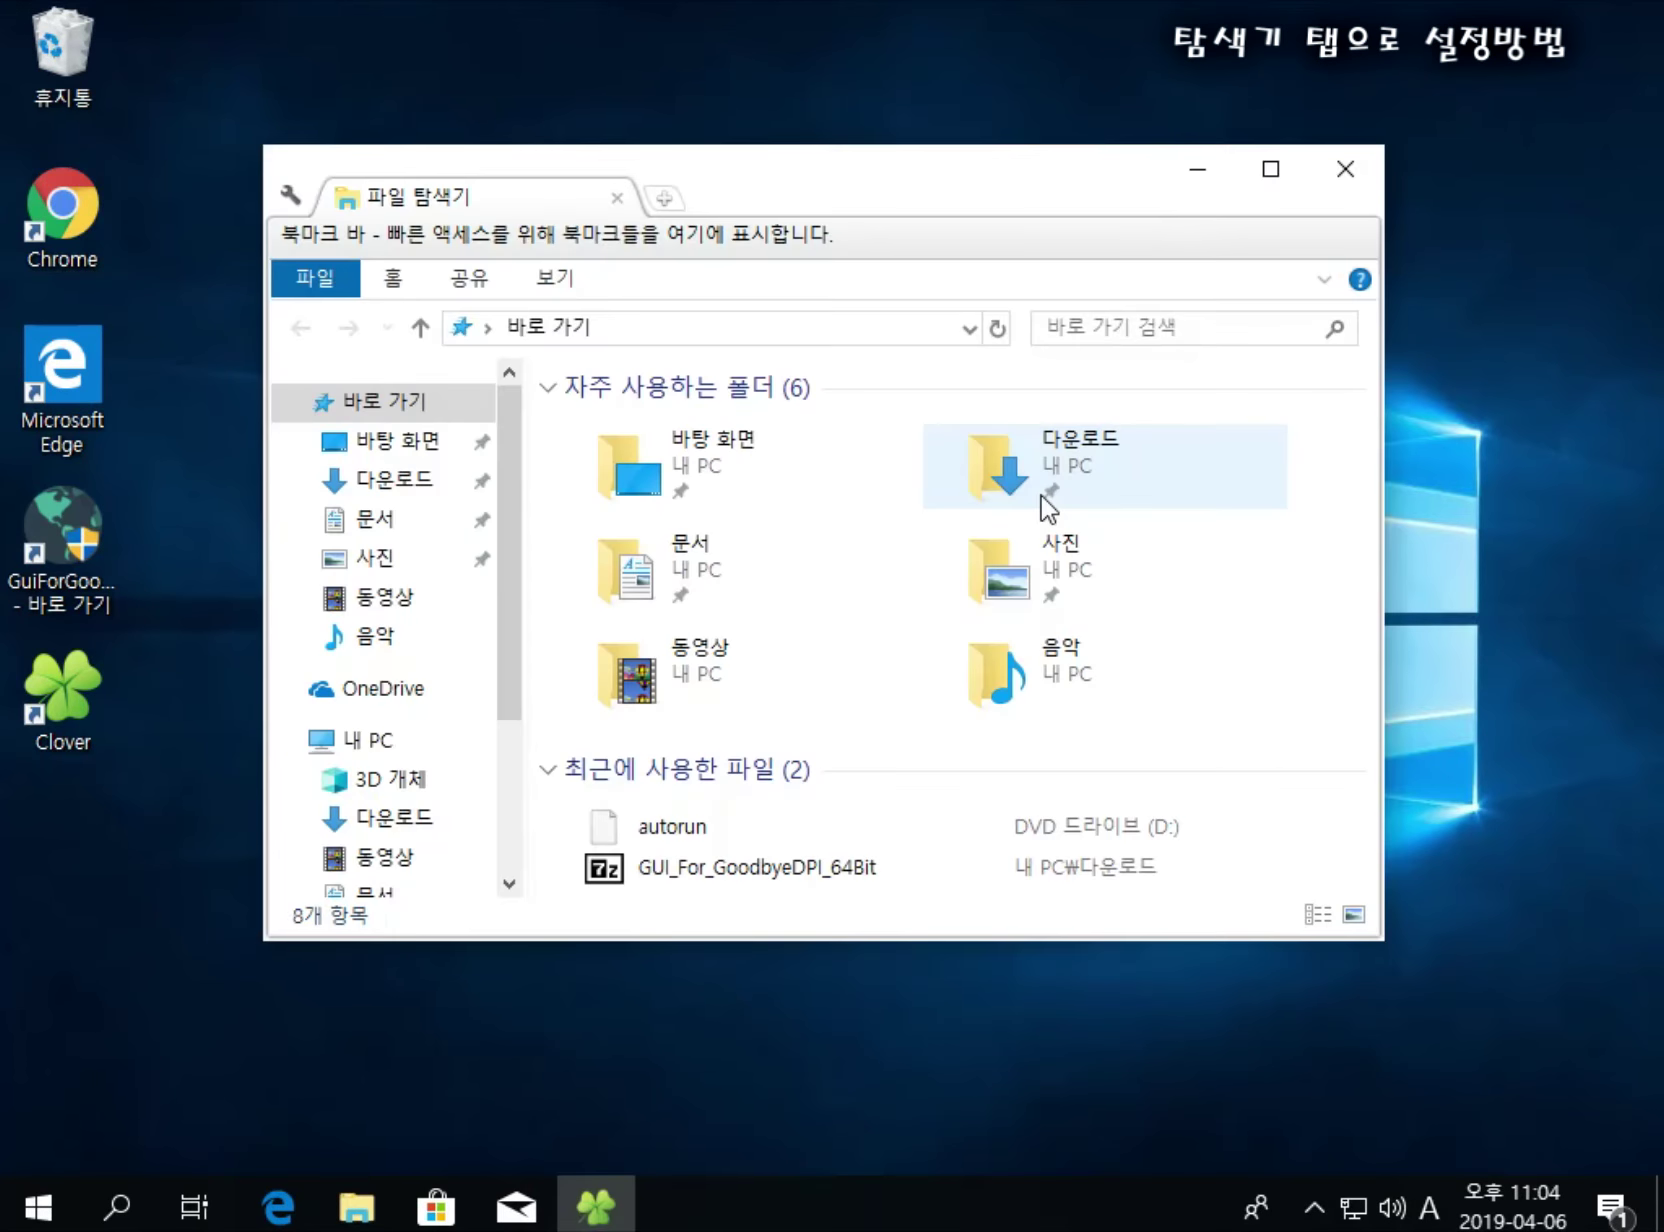
drag(778, 184, 819, 184)
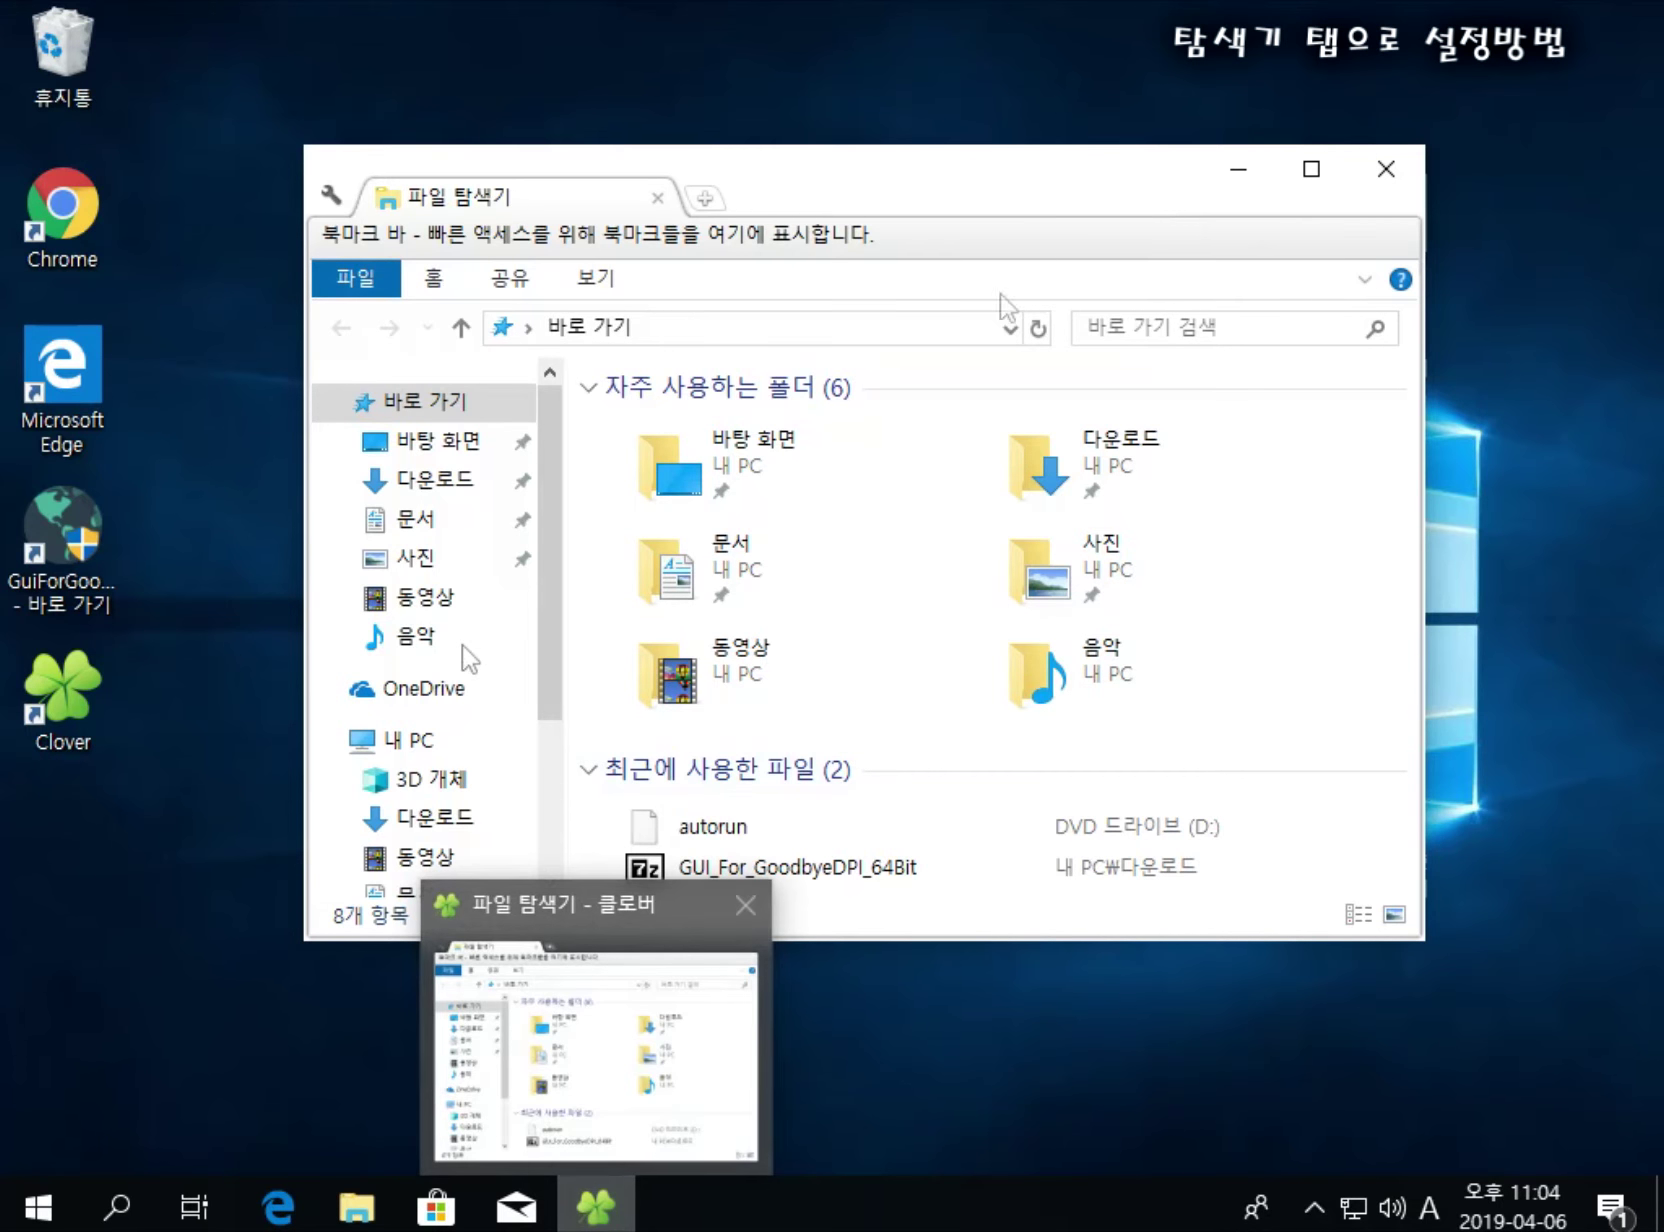
drag(998, 187, 937, 171)
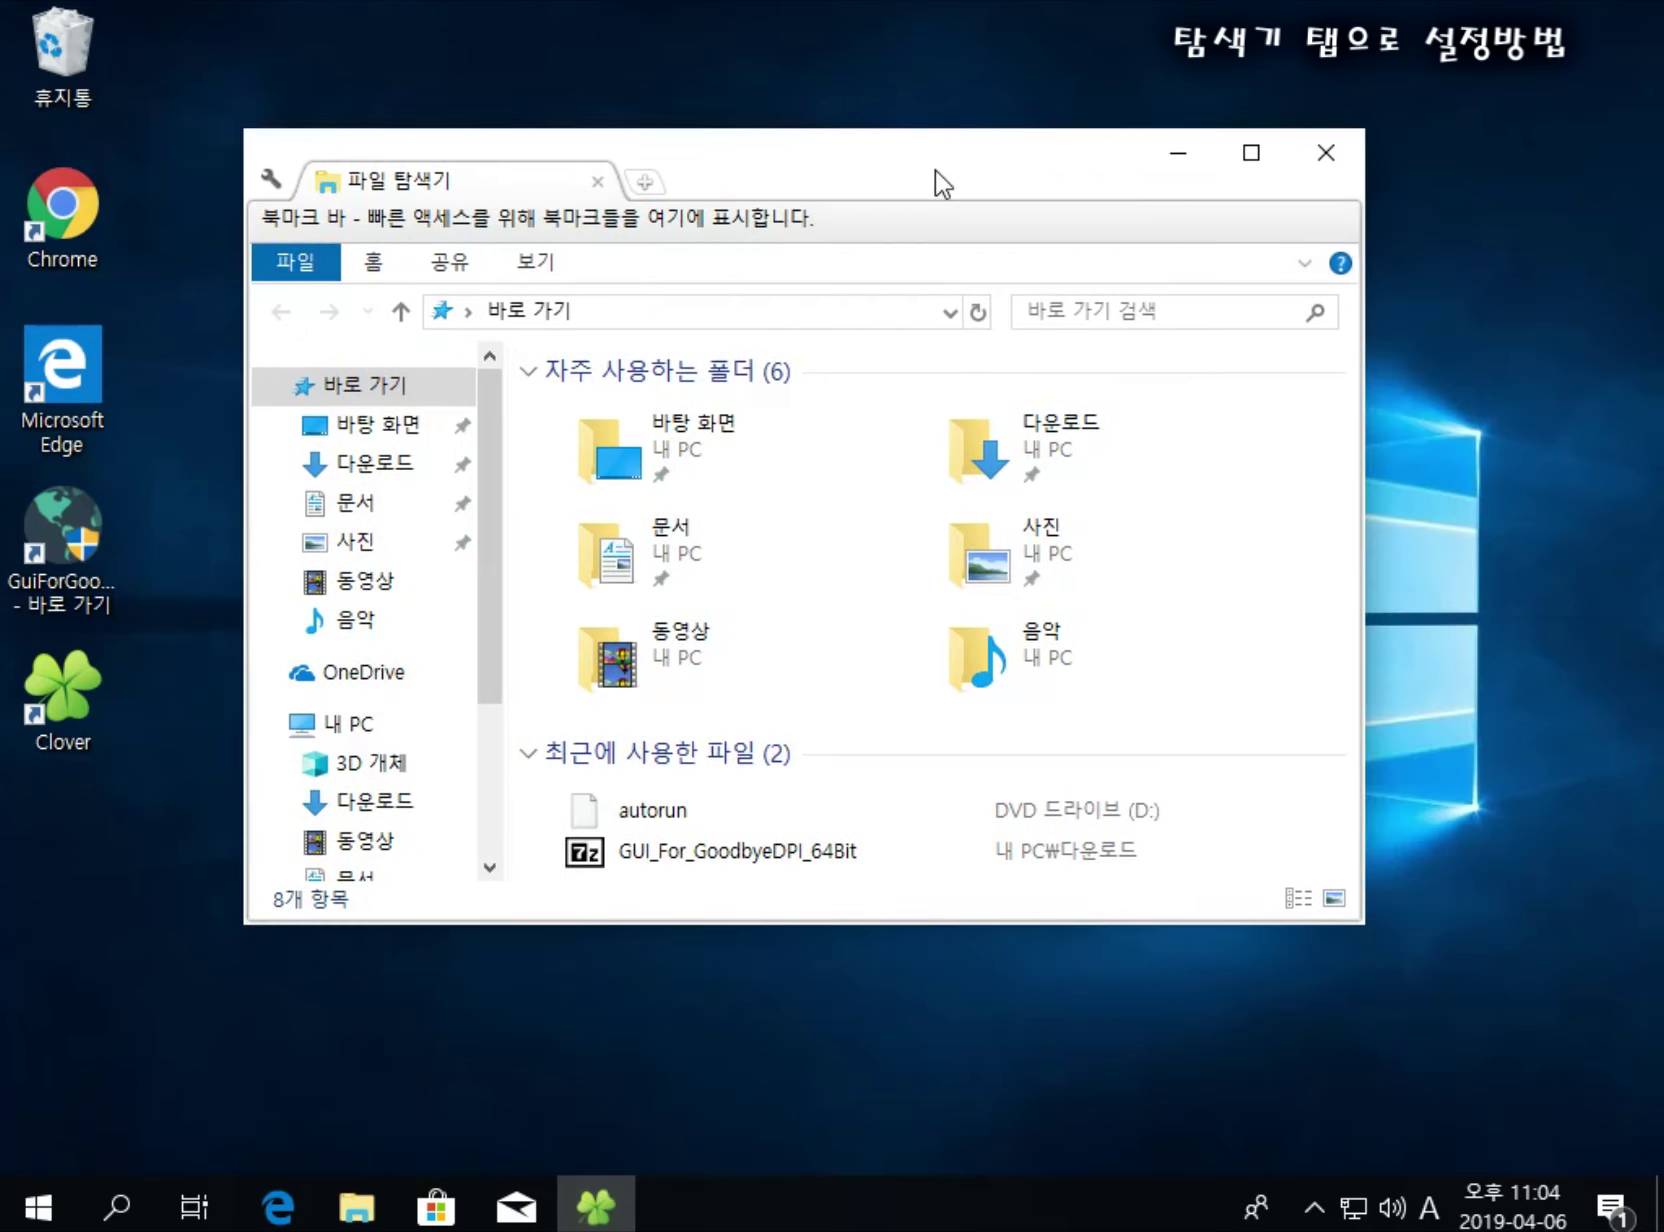
Step: Open another File Explorer tab from the taskbar's folder shortcut and switch back and forth between the two tabs
click(357, 1210)
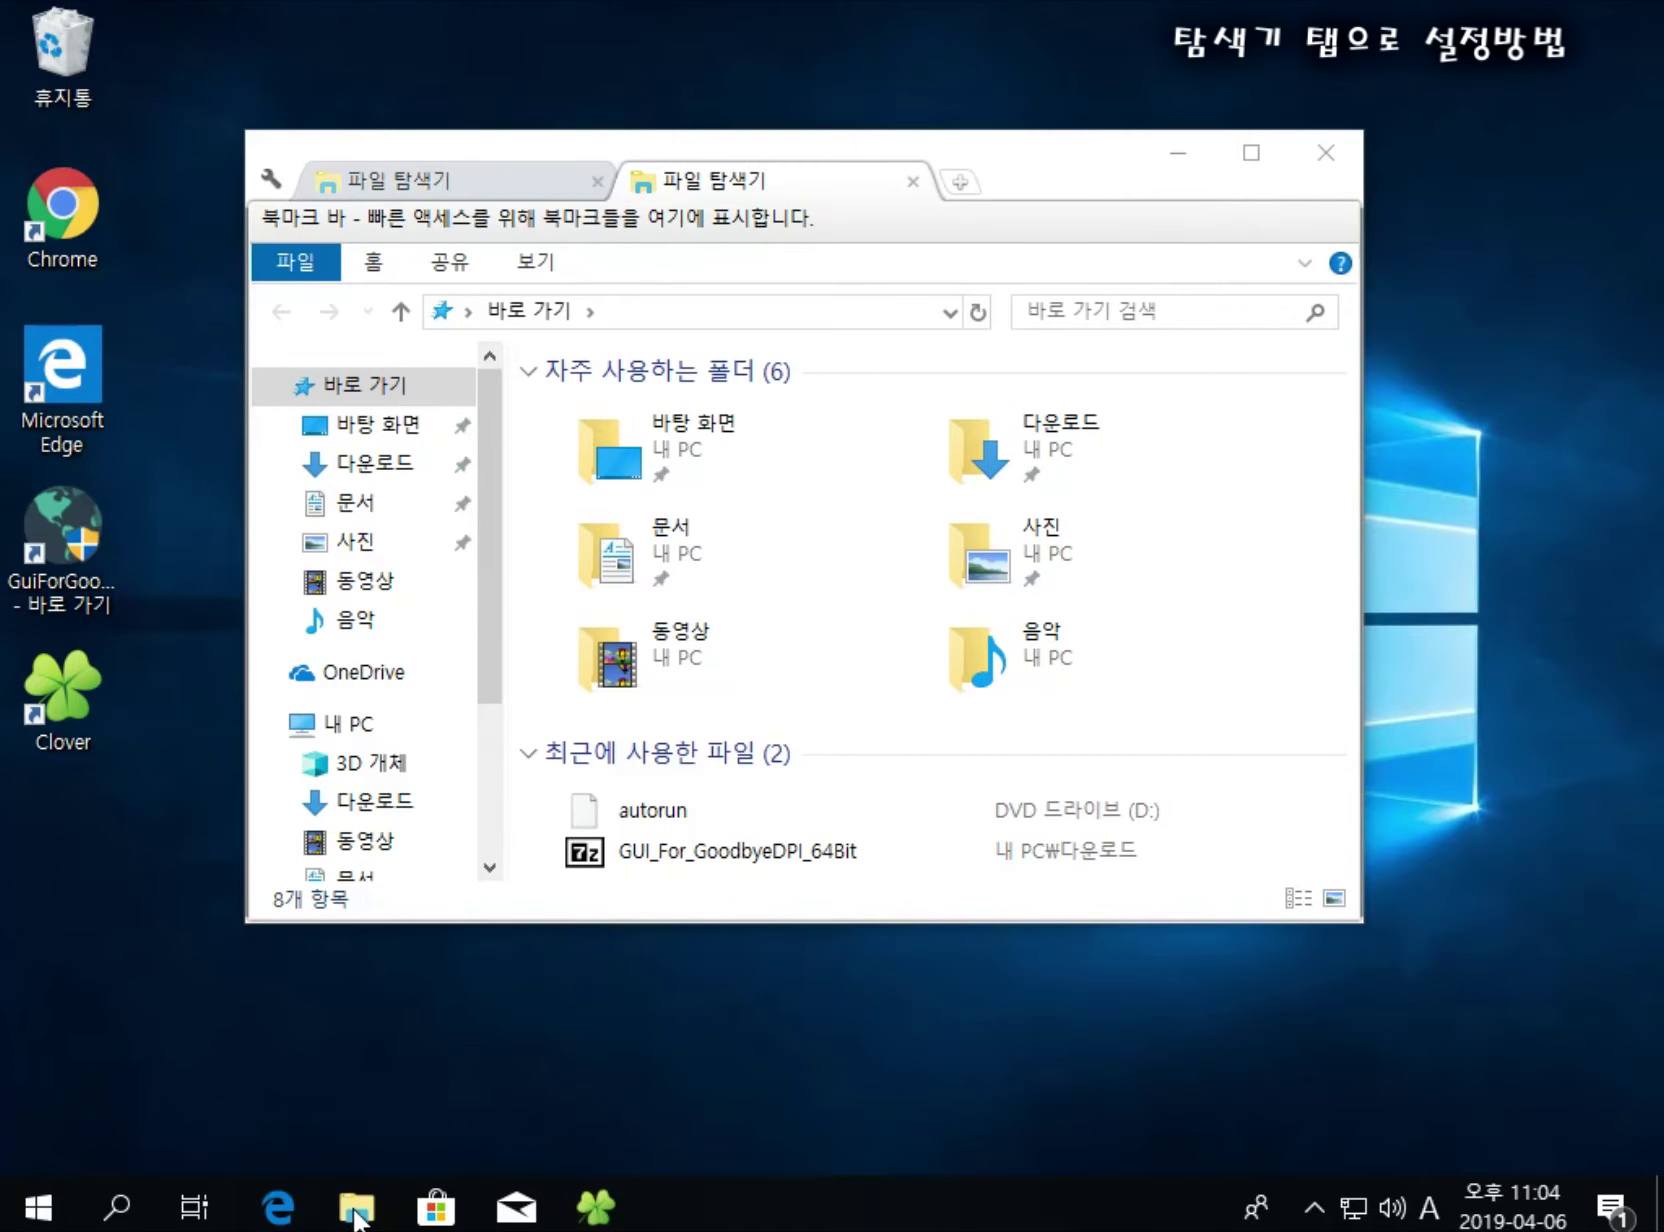
click(516, 190)
click(700, 185)
click(520, 186)
click(740, 192)
click(600, 190)
click(752, 190)
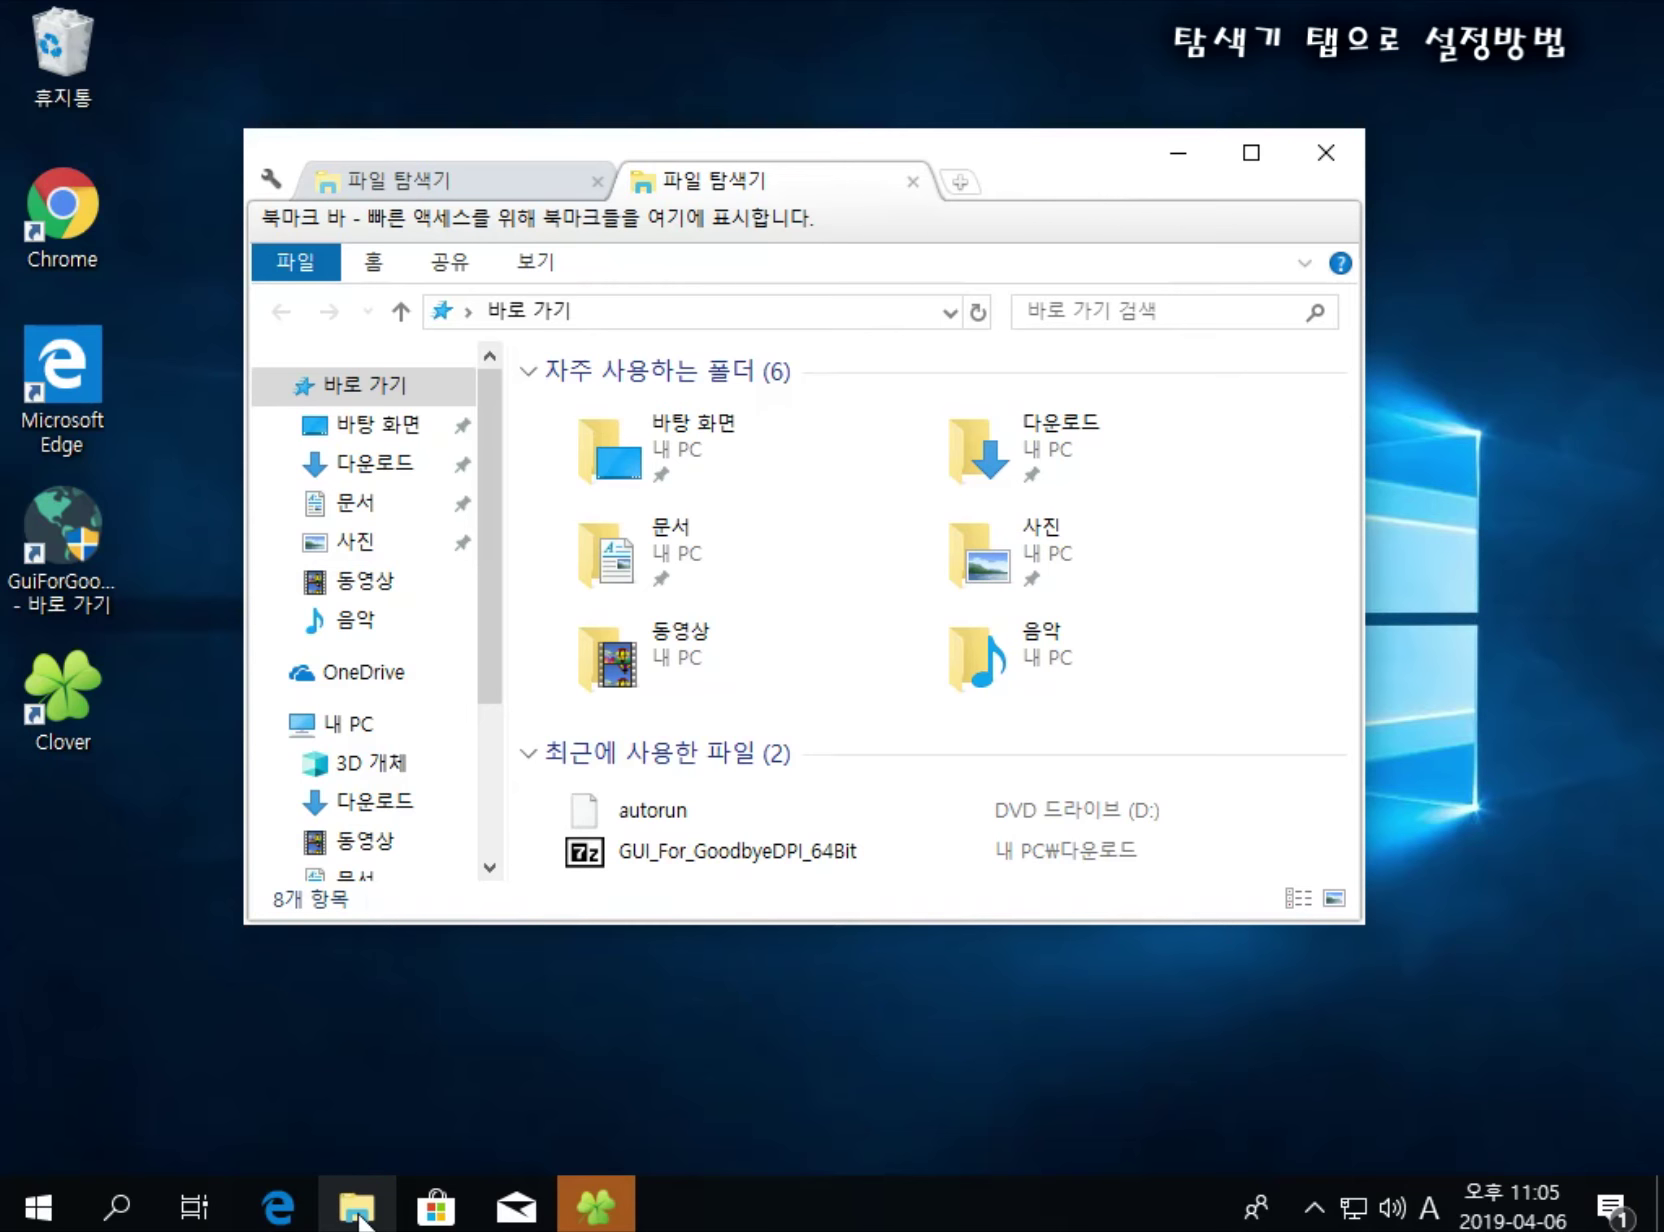
Step: Check the taskbar preview of the two-tab Clover window and close that window
mouse_move(599, 1211)
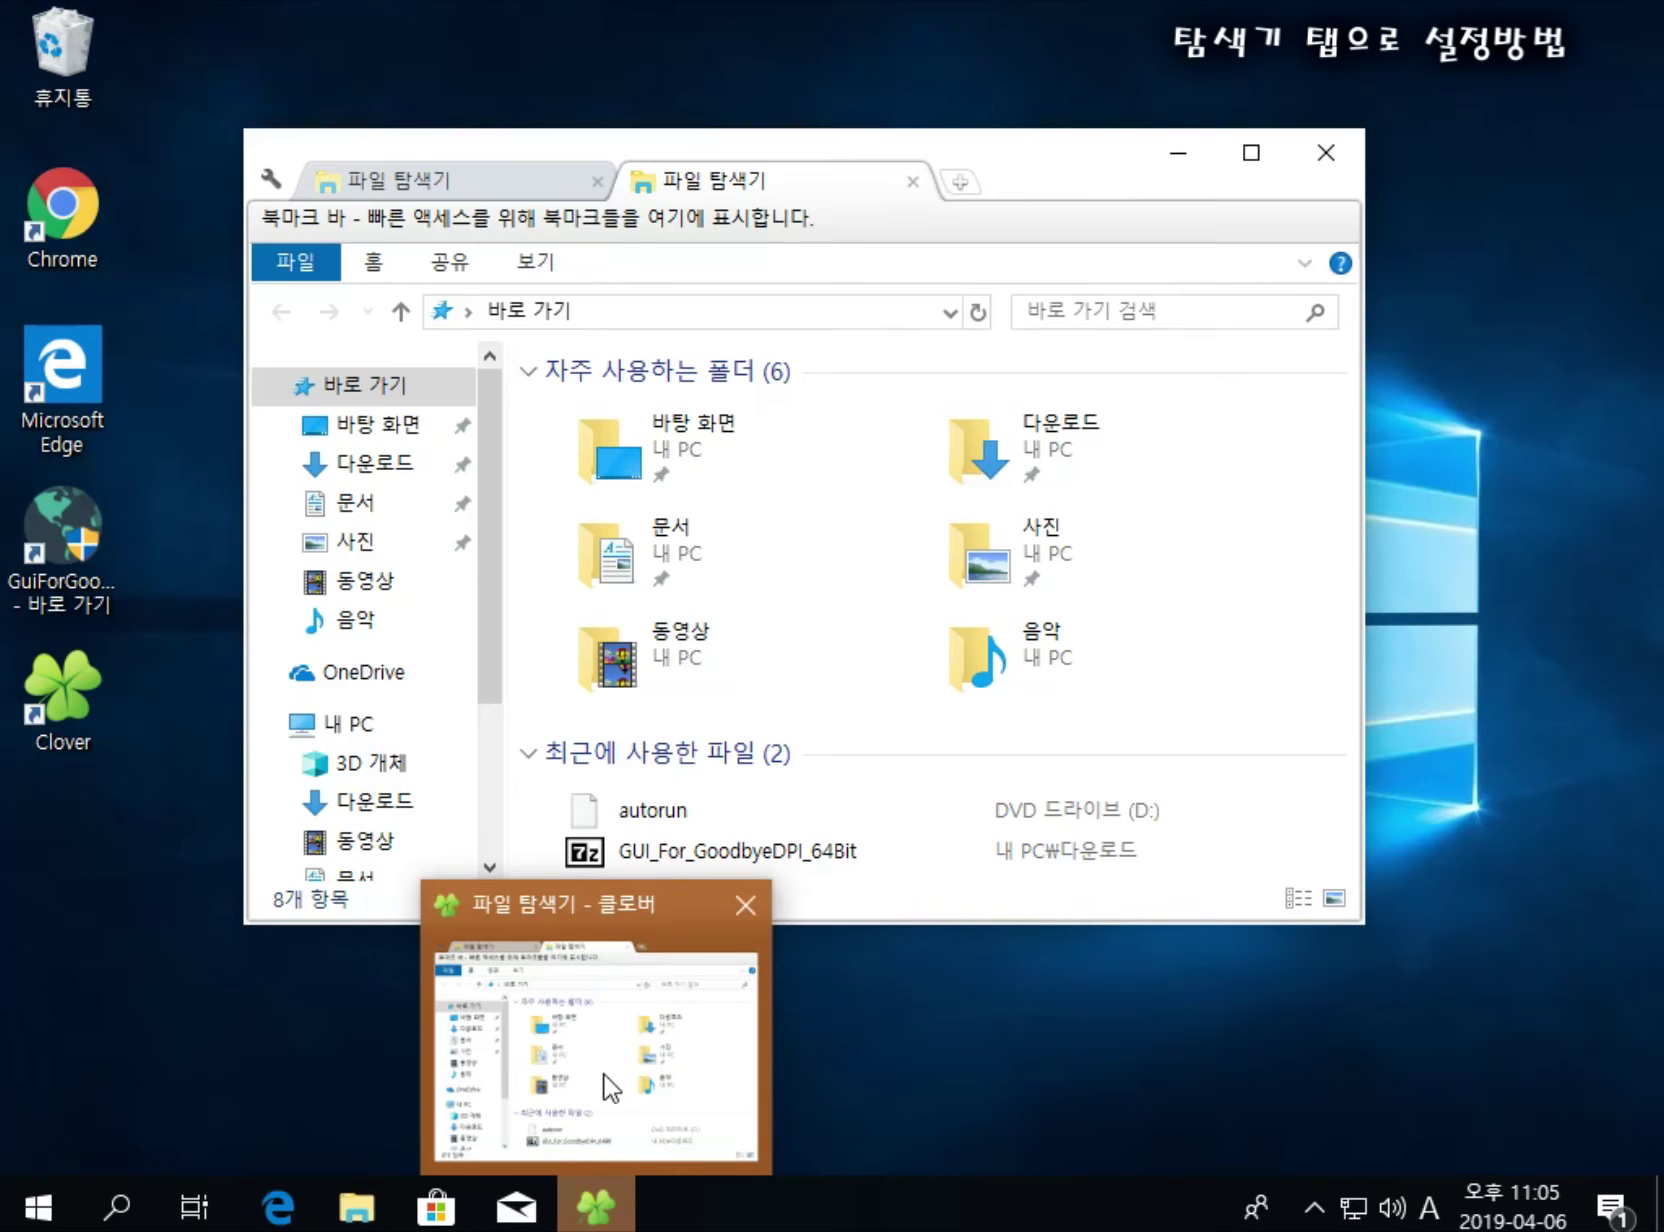
click(950, 1082)
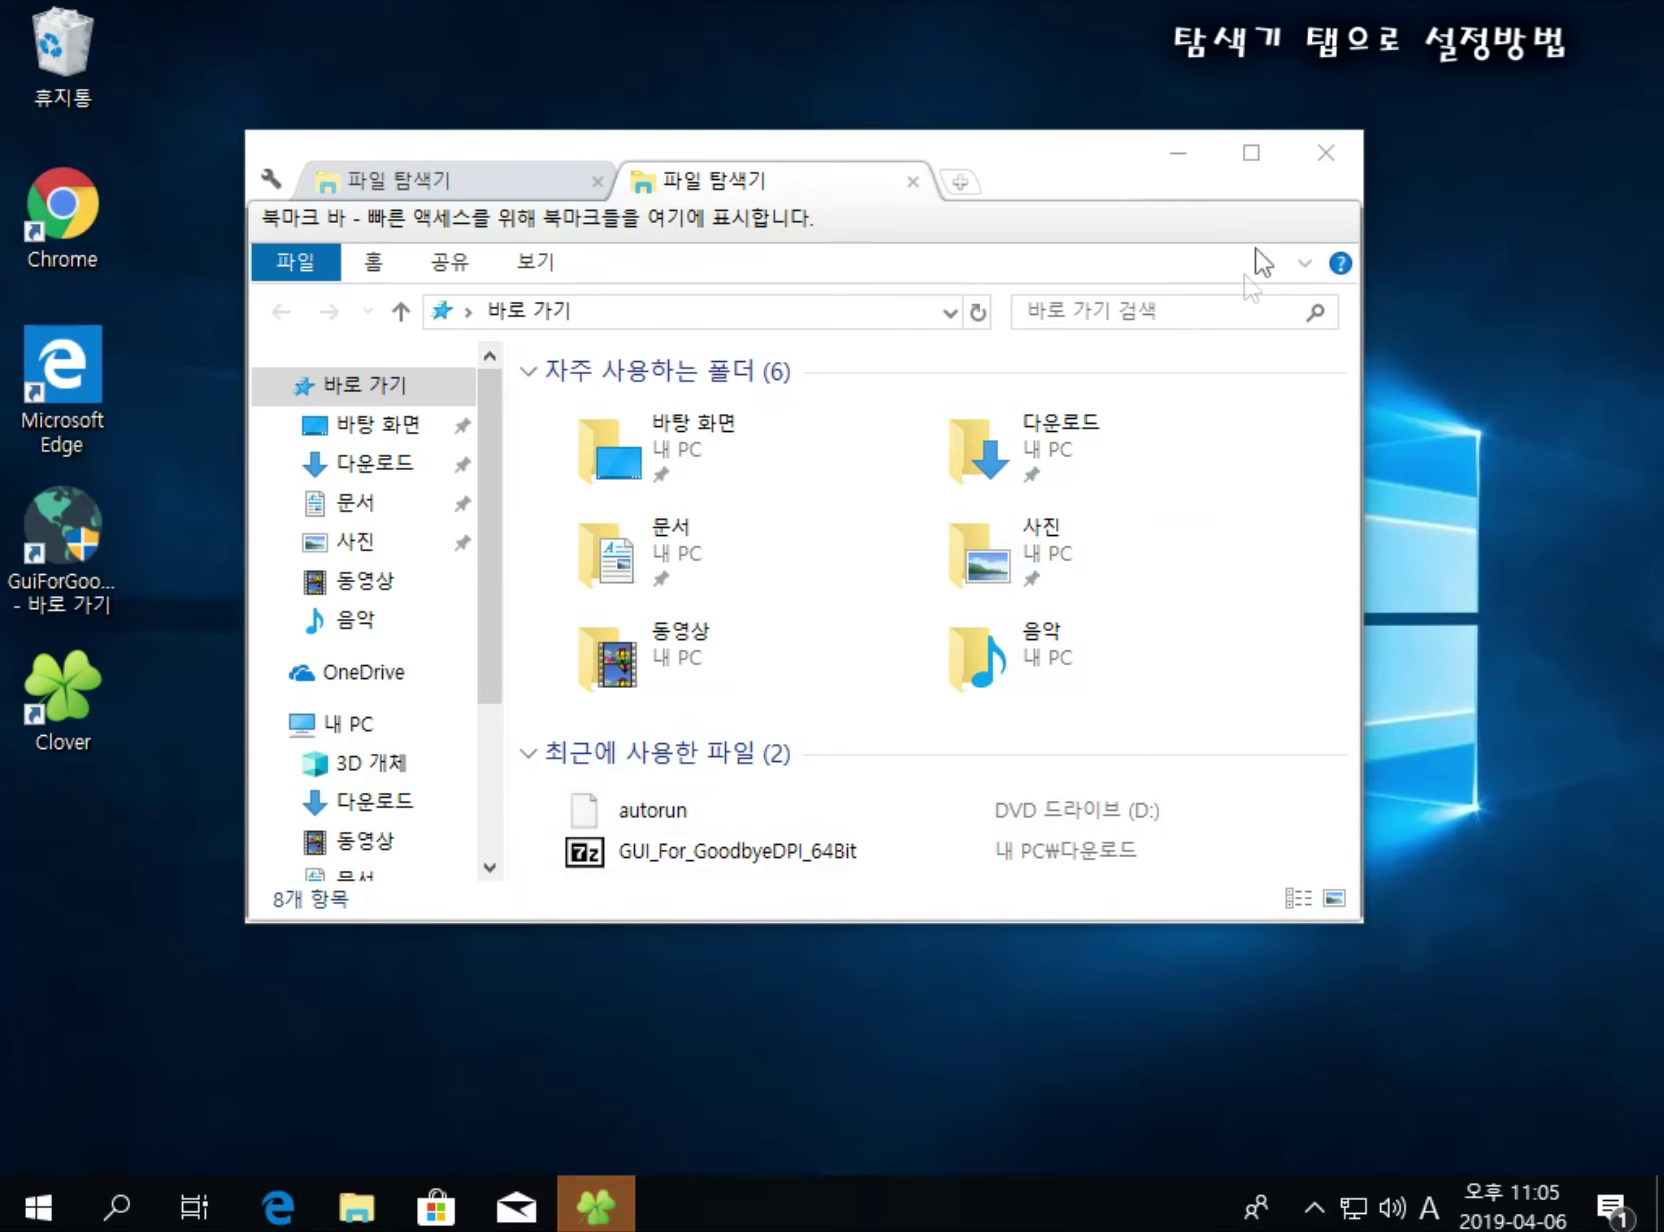
click(1320, 153)
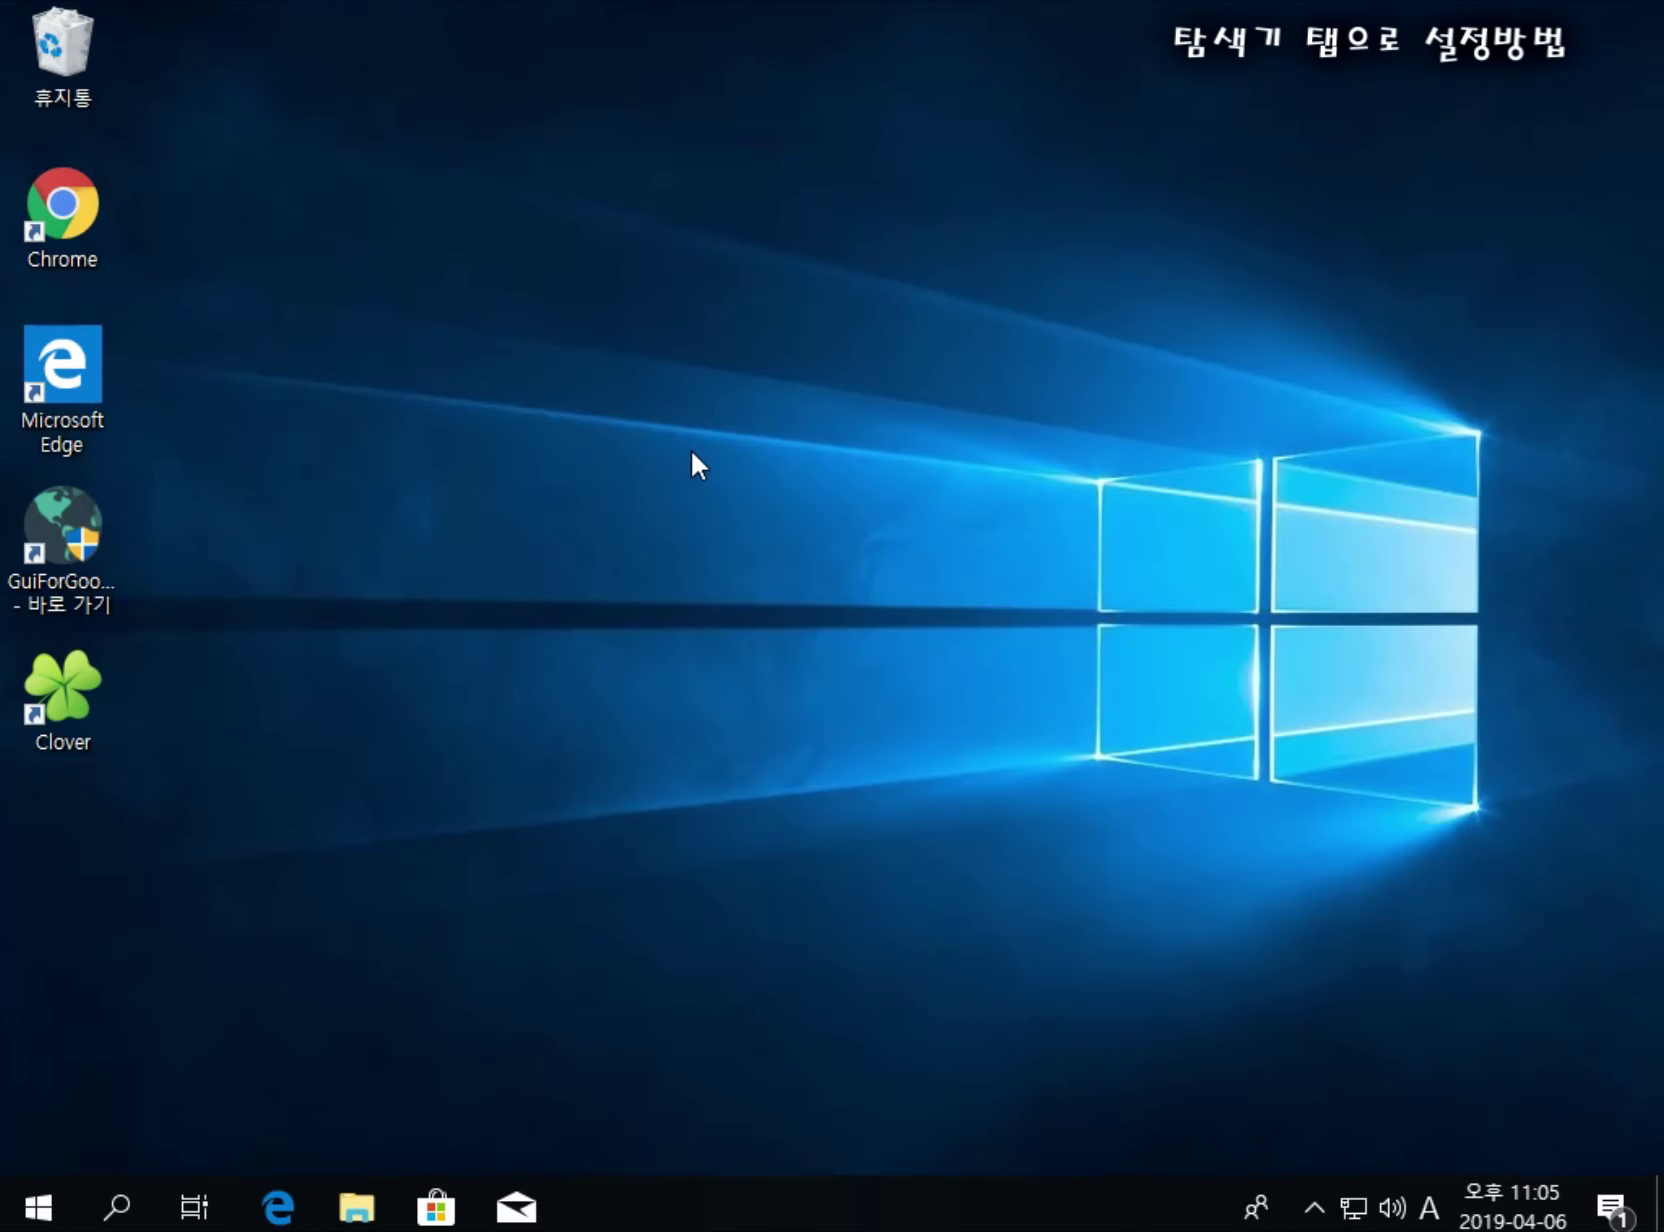
Step: Open a new File Explorer window and go to the Program Files (x86) folder on the local disk (C:)
key(super+e)
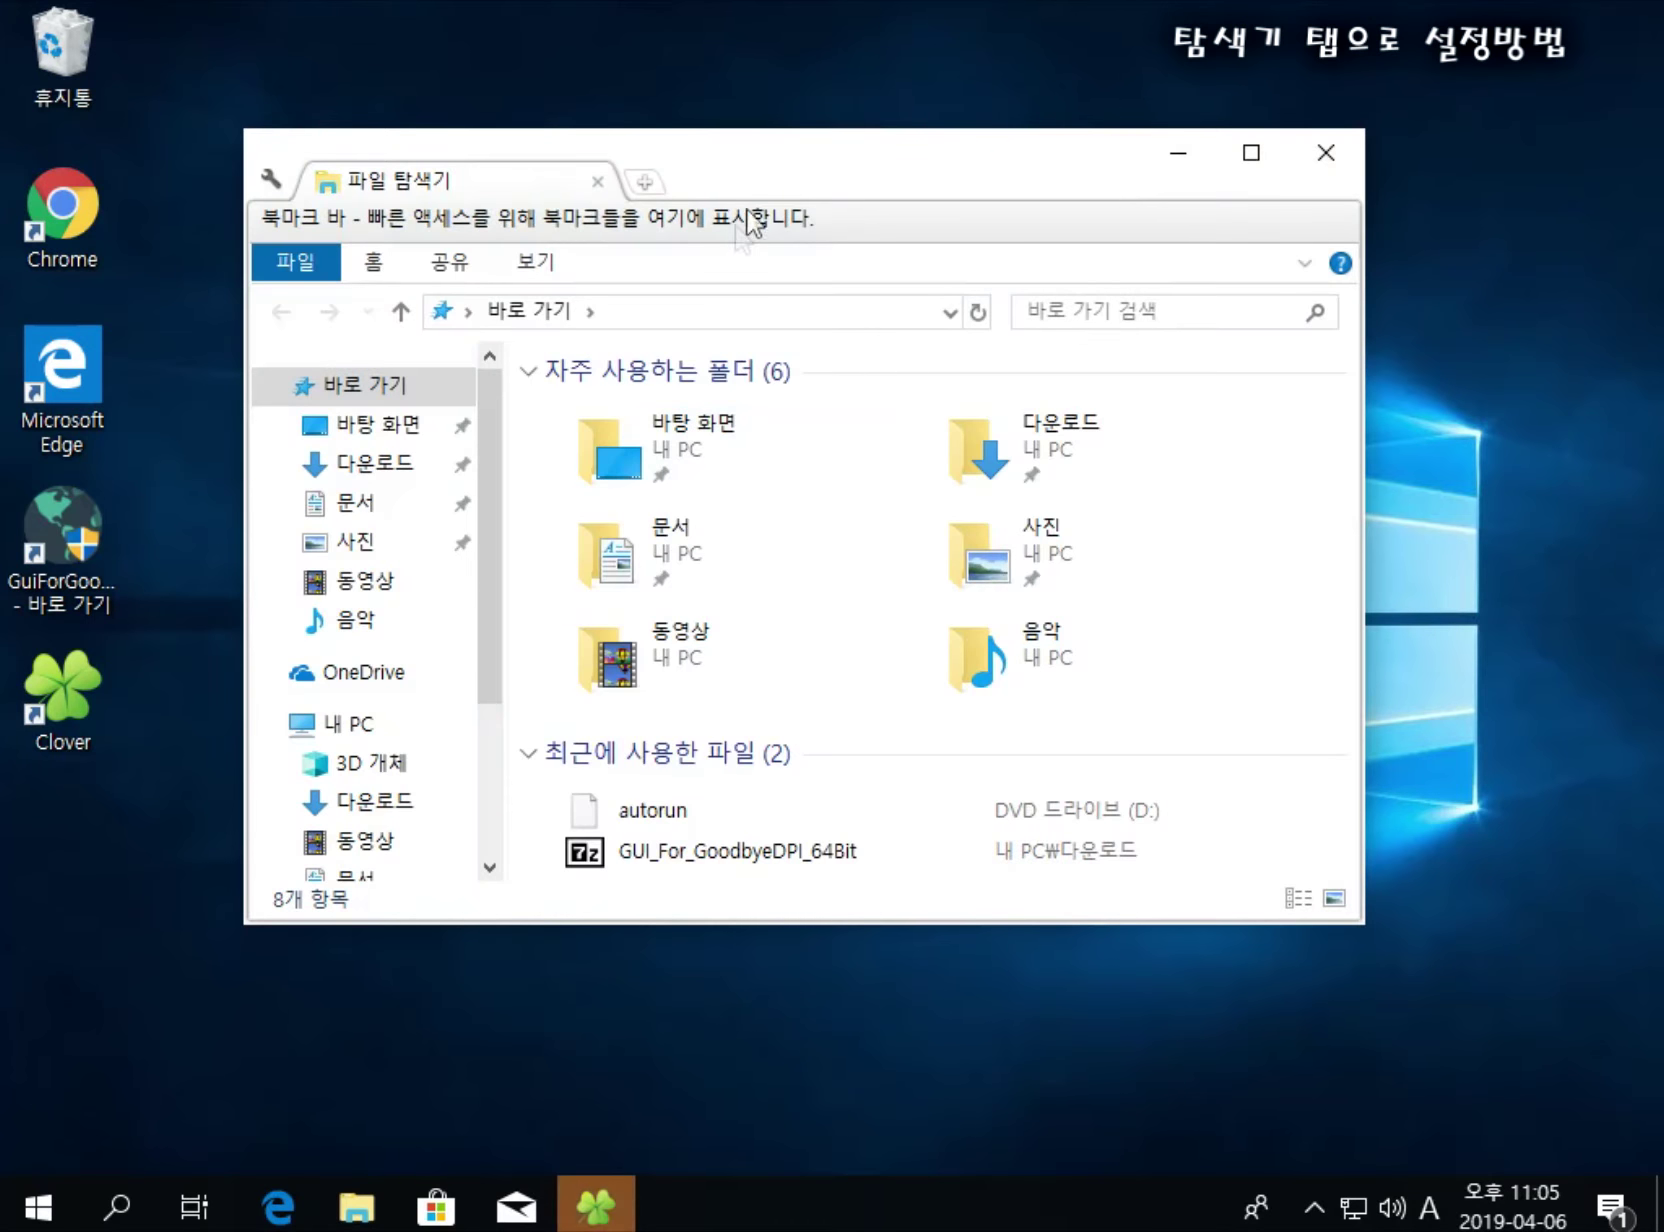
drag(783, 182, 817, 161)
scroll(475, 550, down, 3)
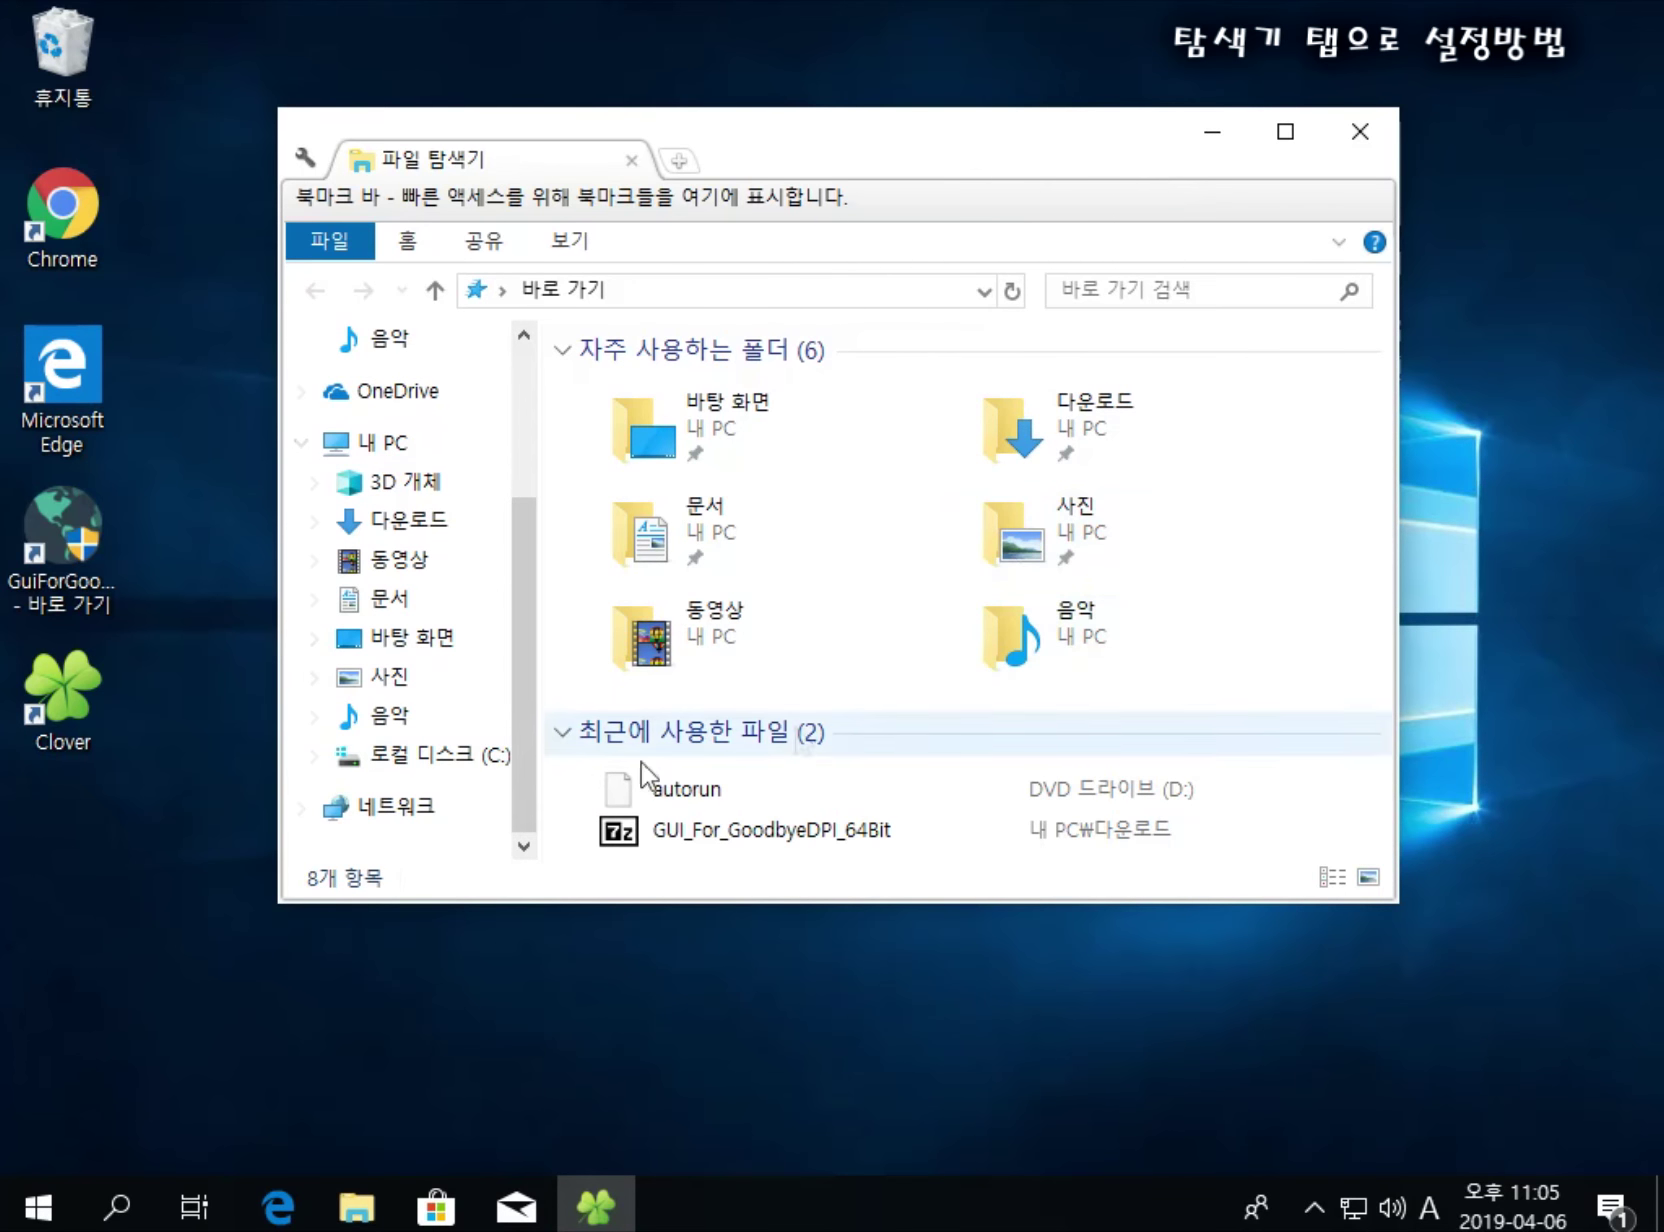
click(424, 758)
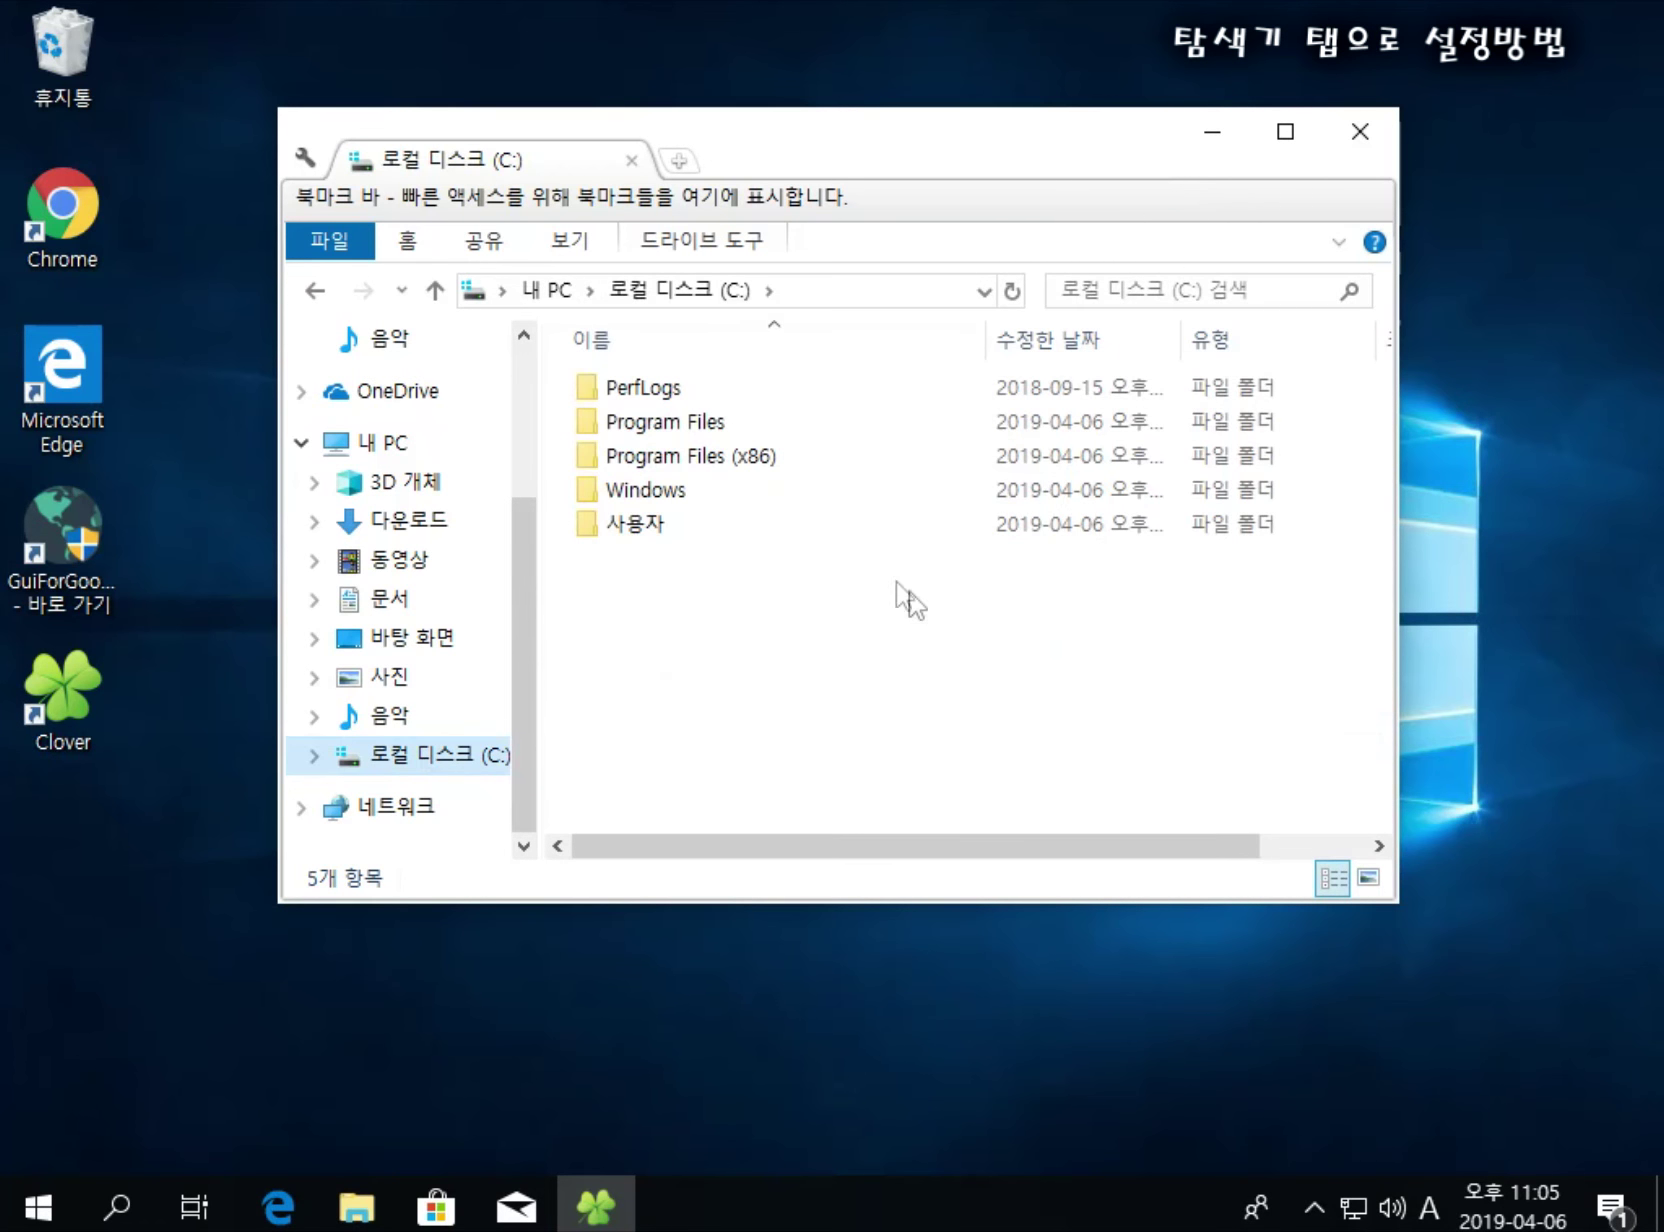
double_click(738, 460)
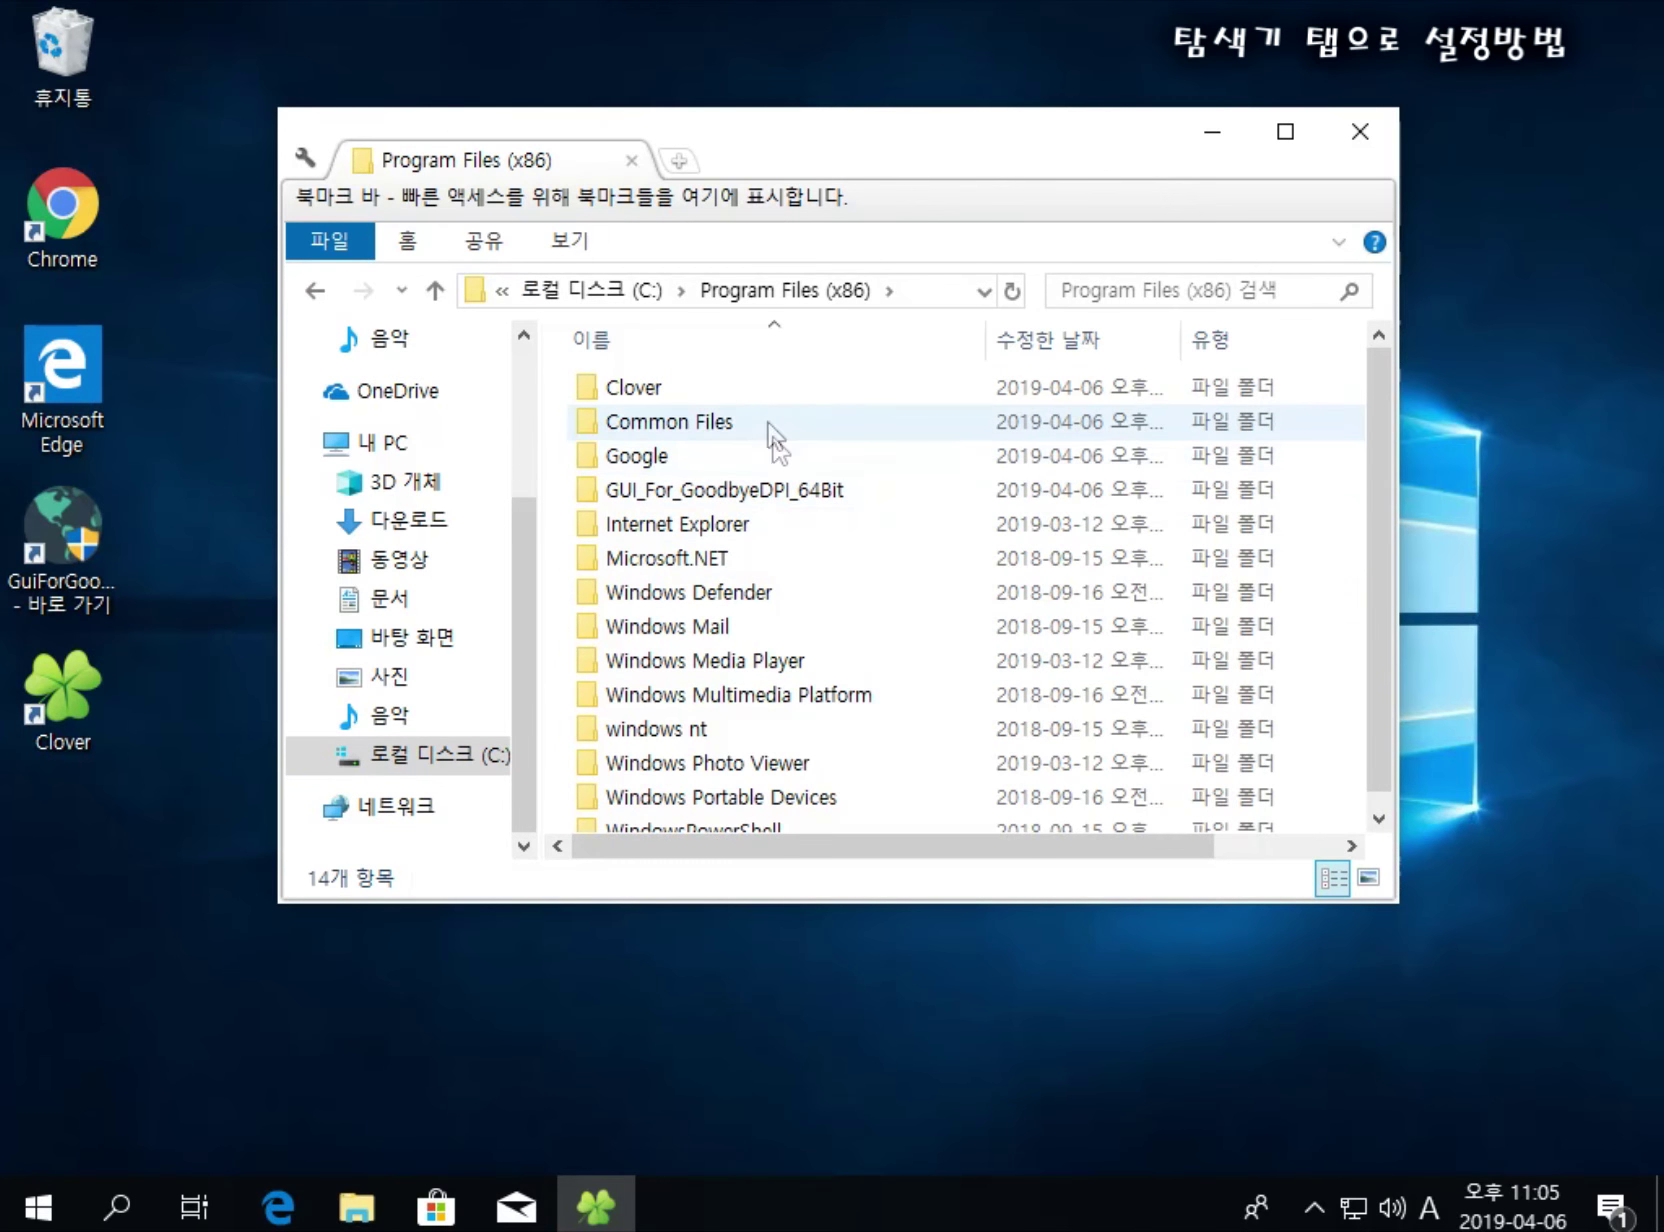
Step: Enlarge the File Explorer window and open the Clover folder inside Program Files (x86)
click(638, 398)
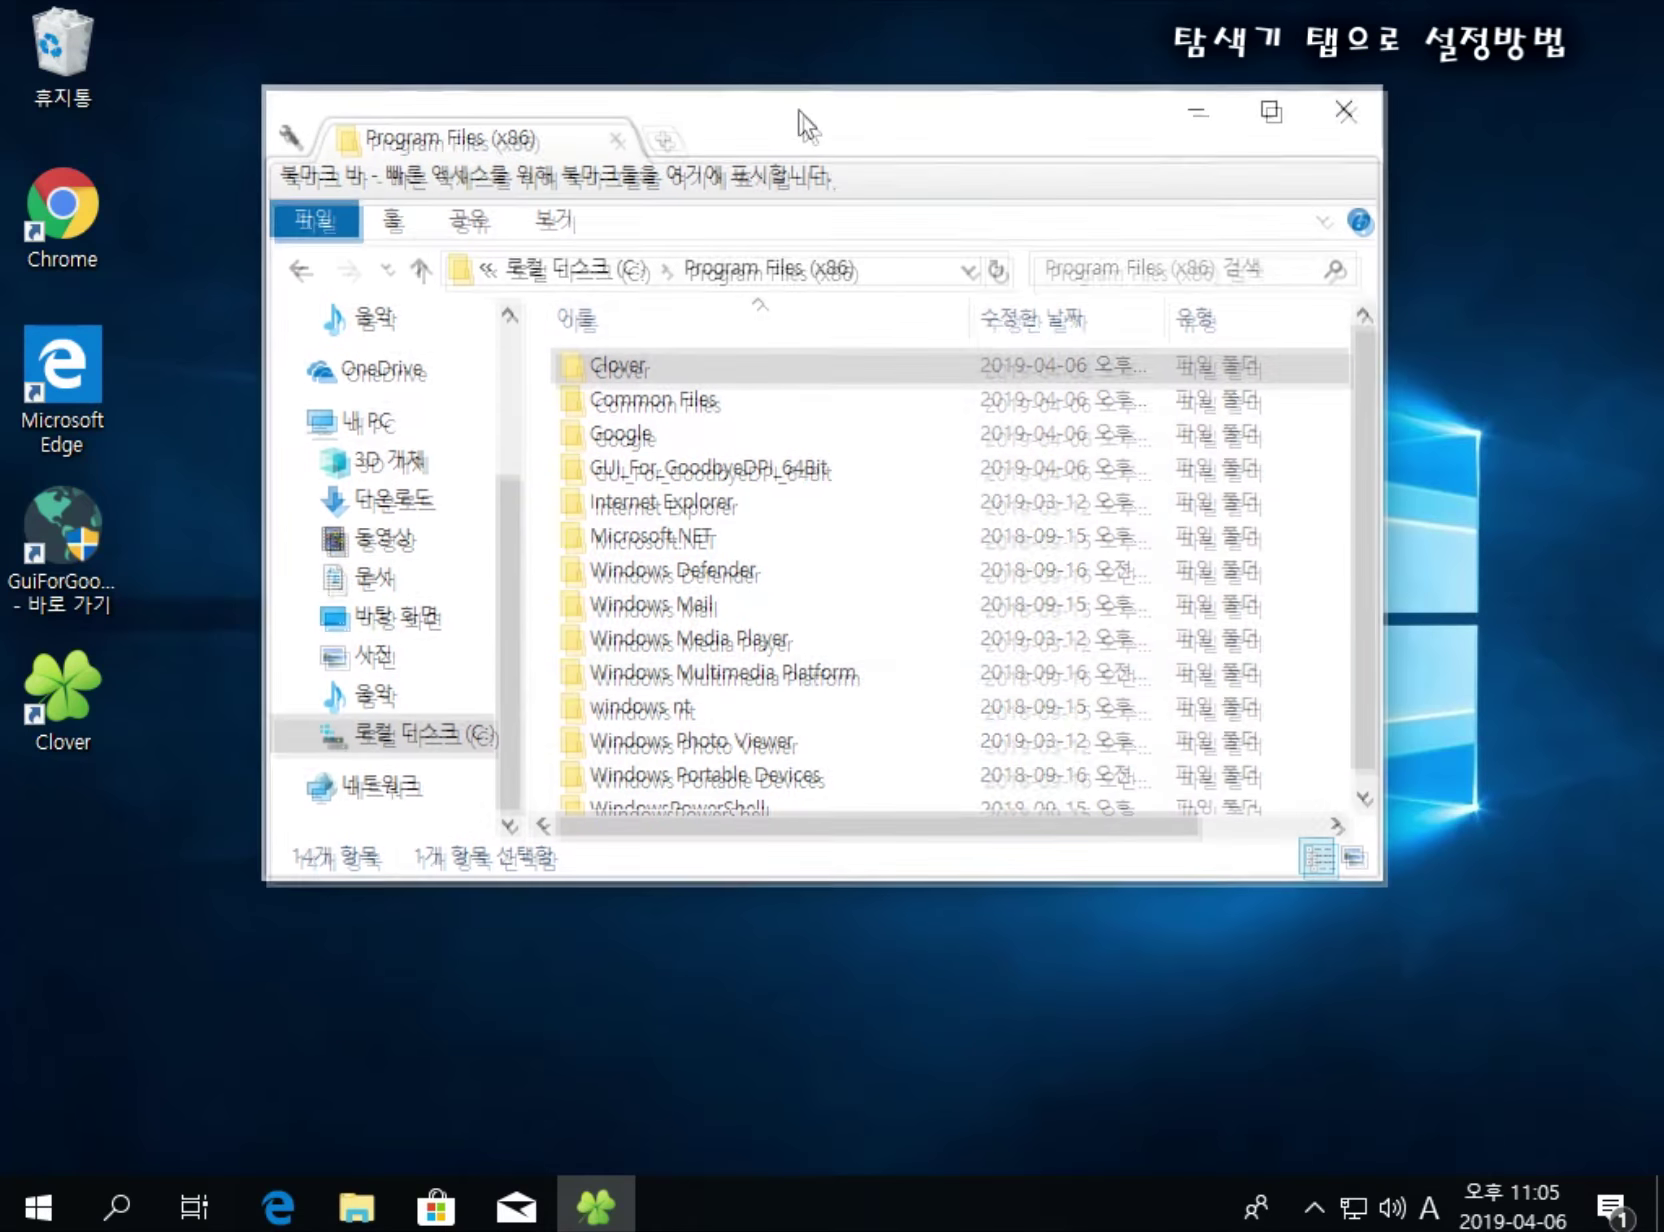
drag(1372, 876, 1530, 1132)
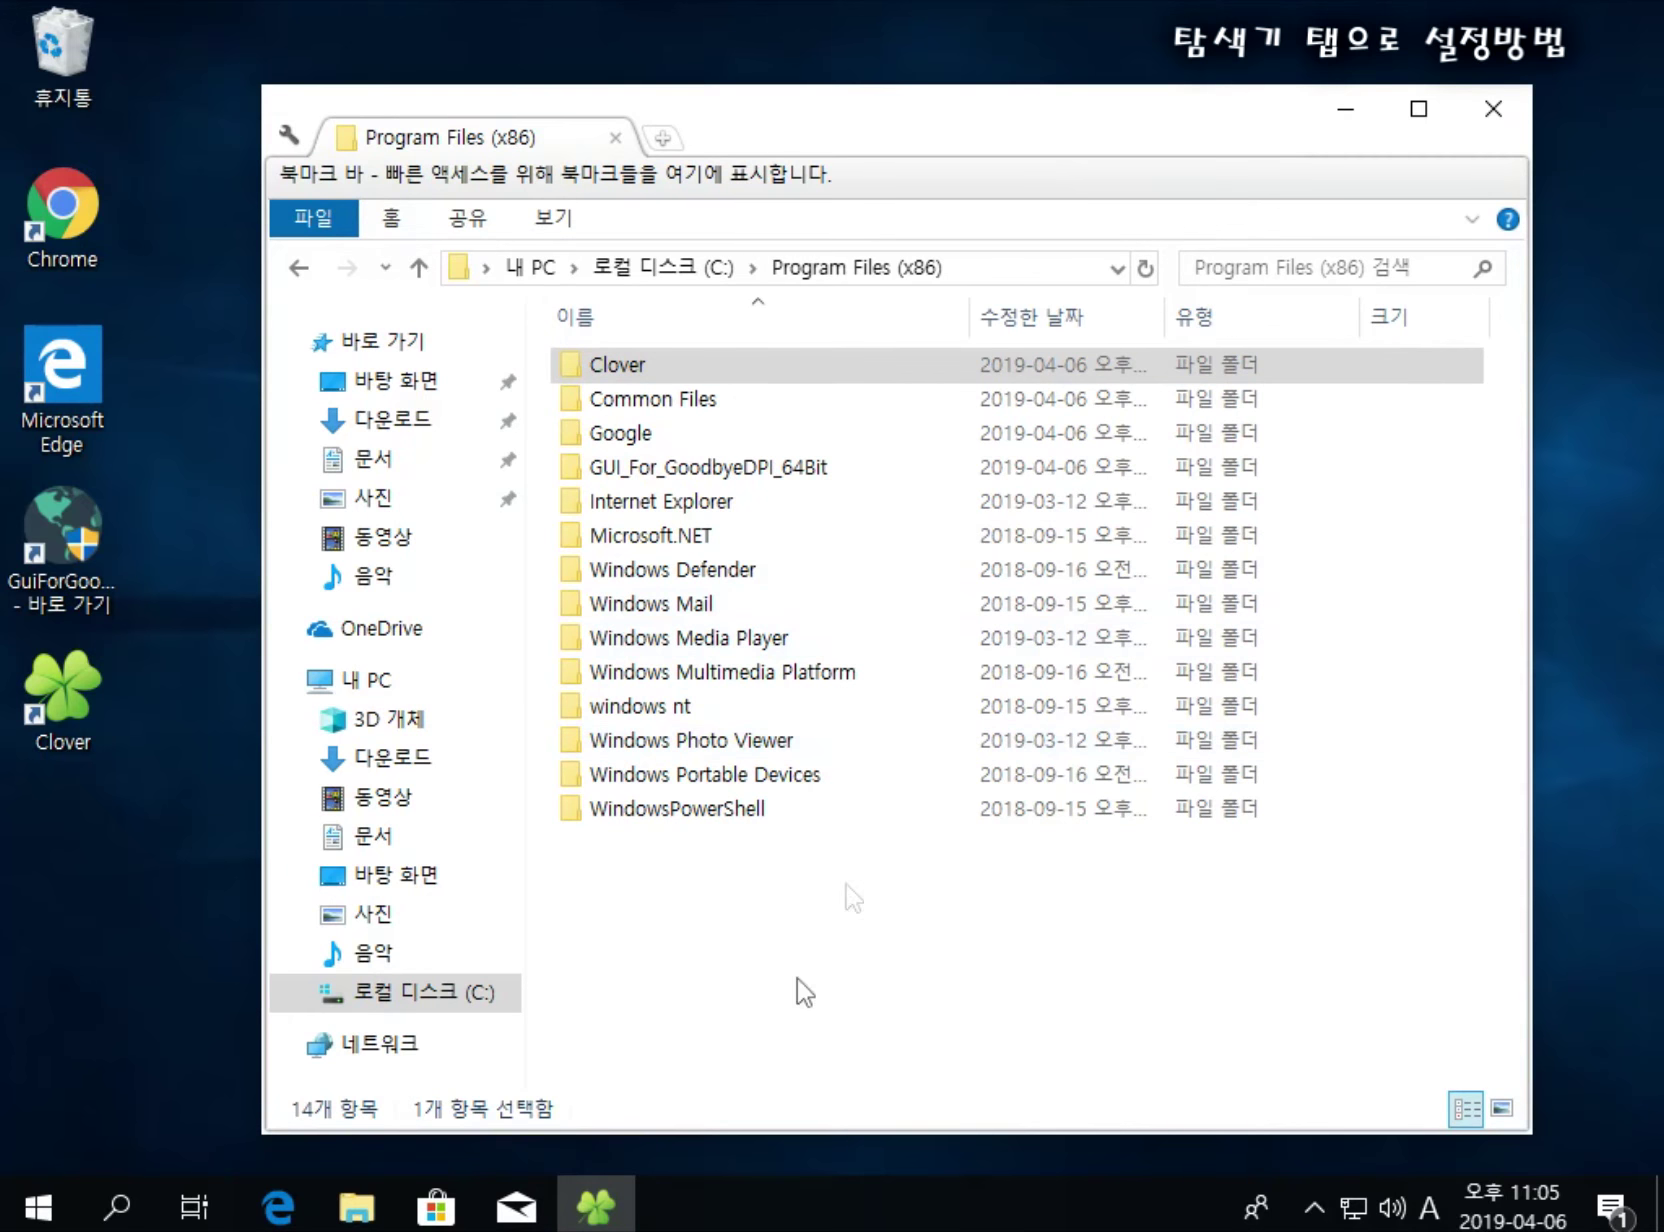
click(760, 1020)
click(617, 376)
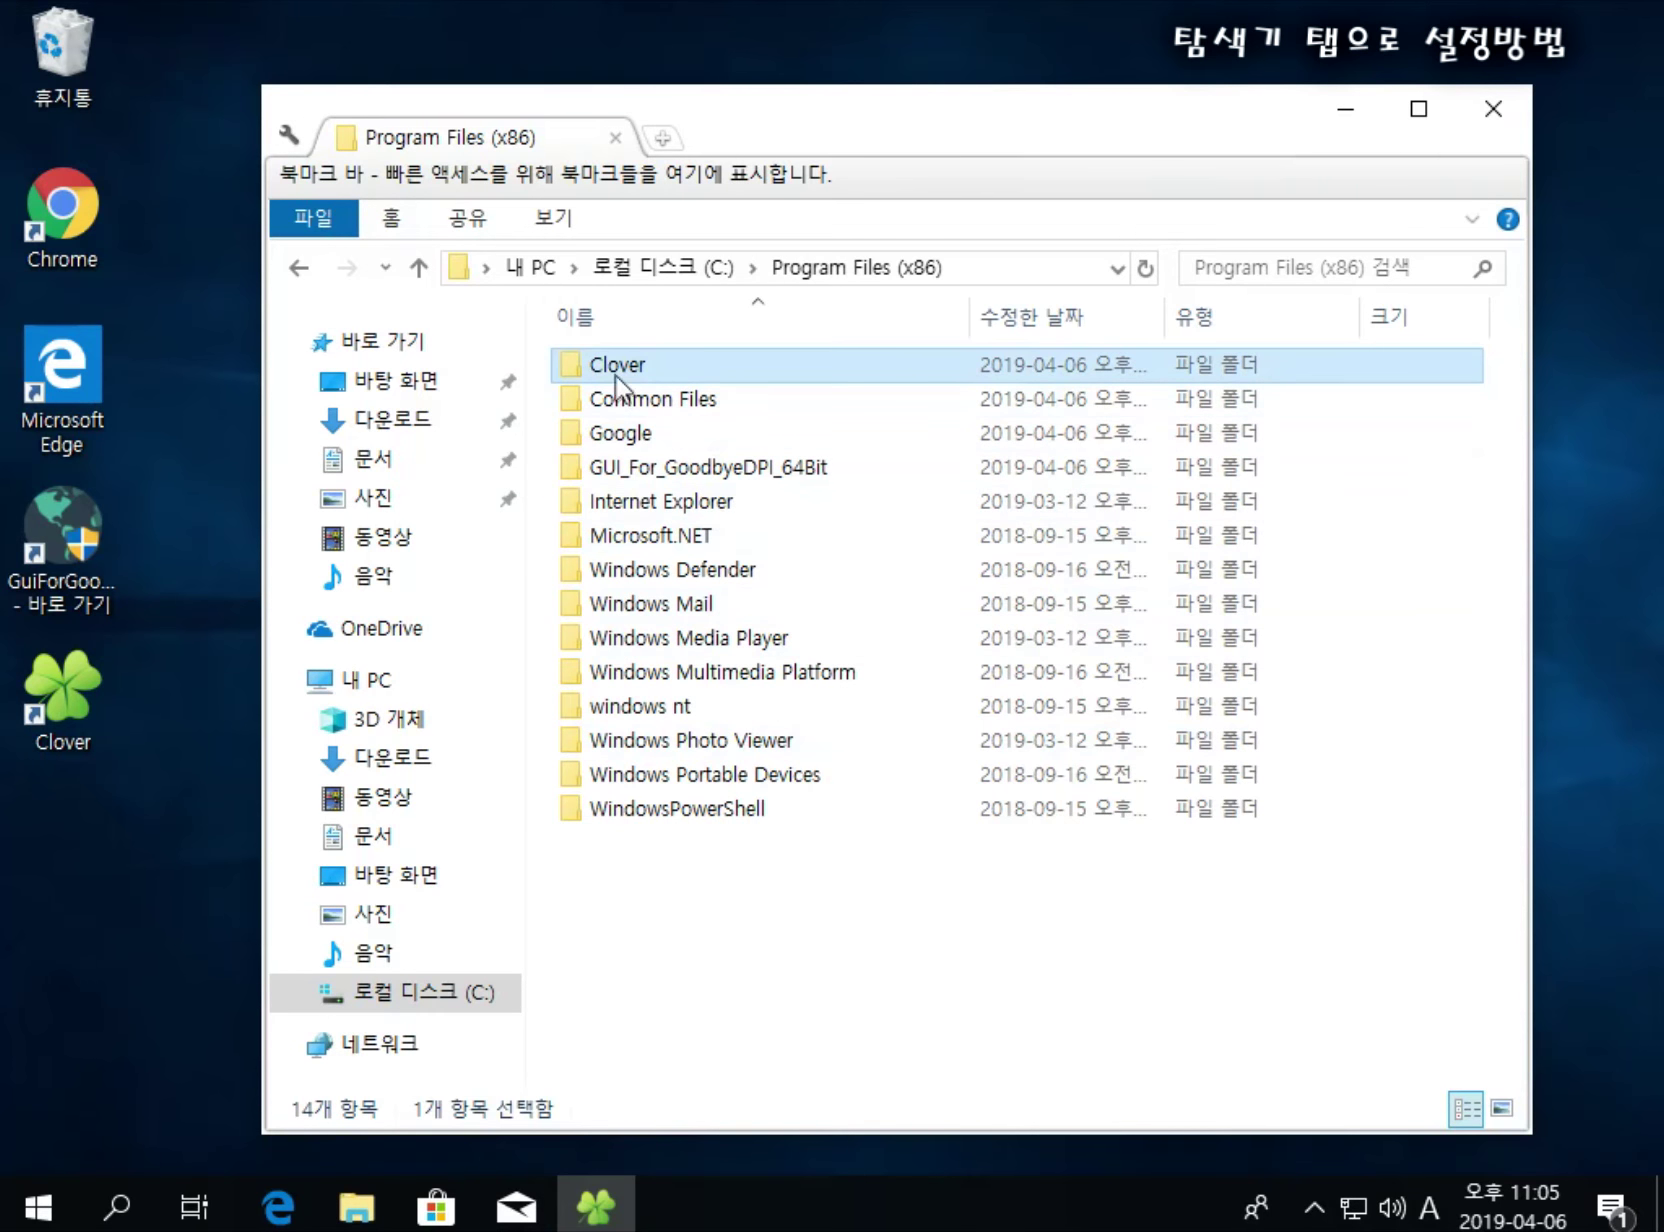
click(754, 983)
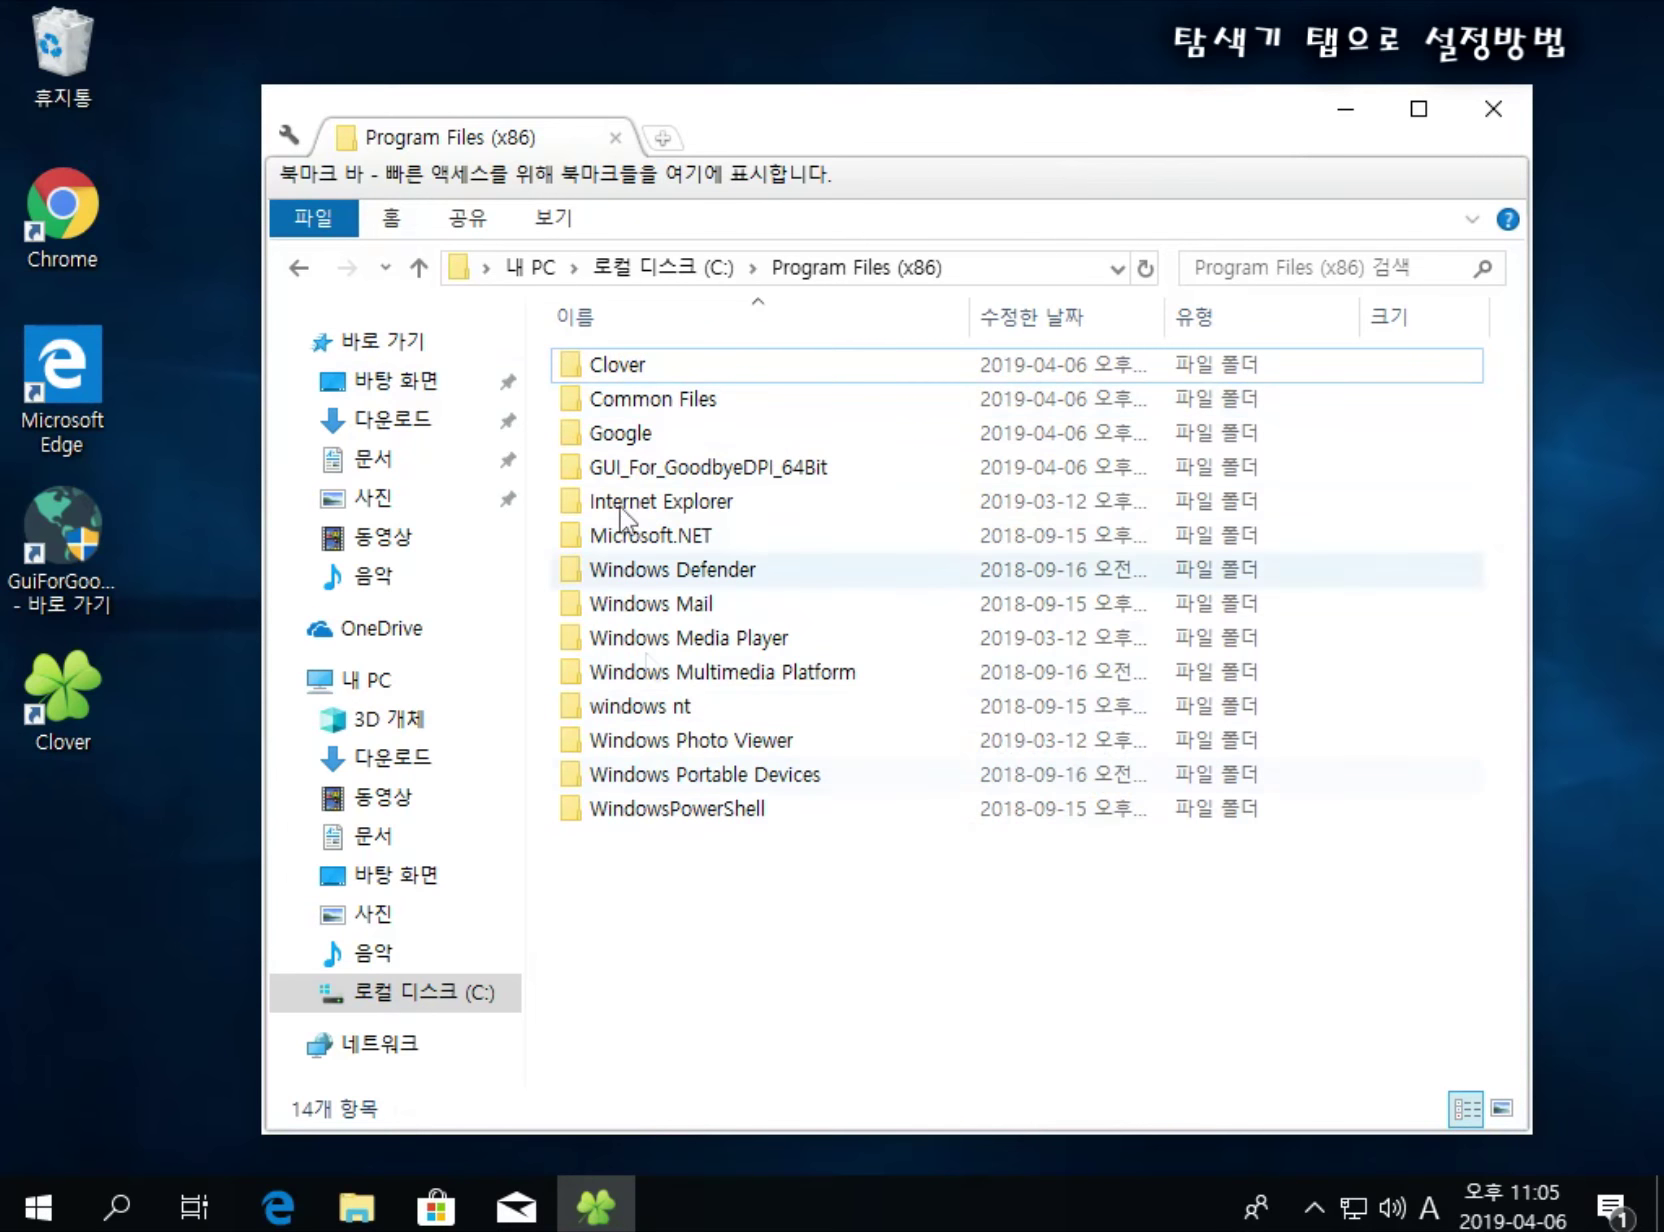
click(615, 368)
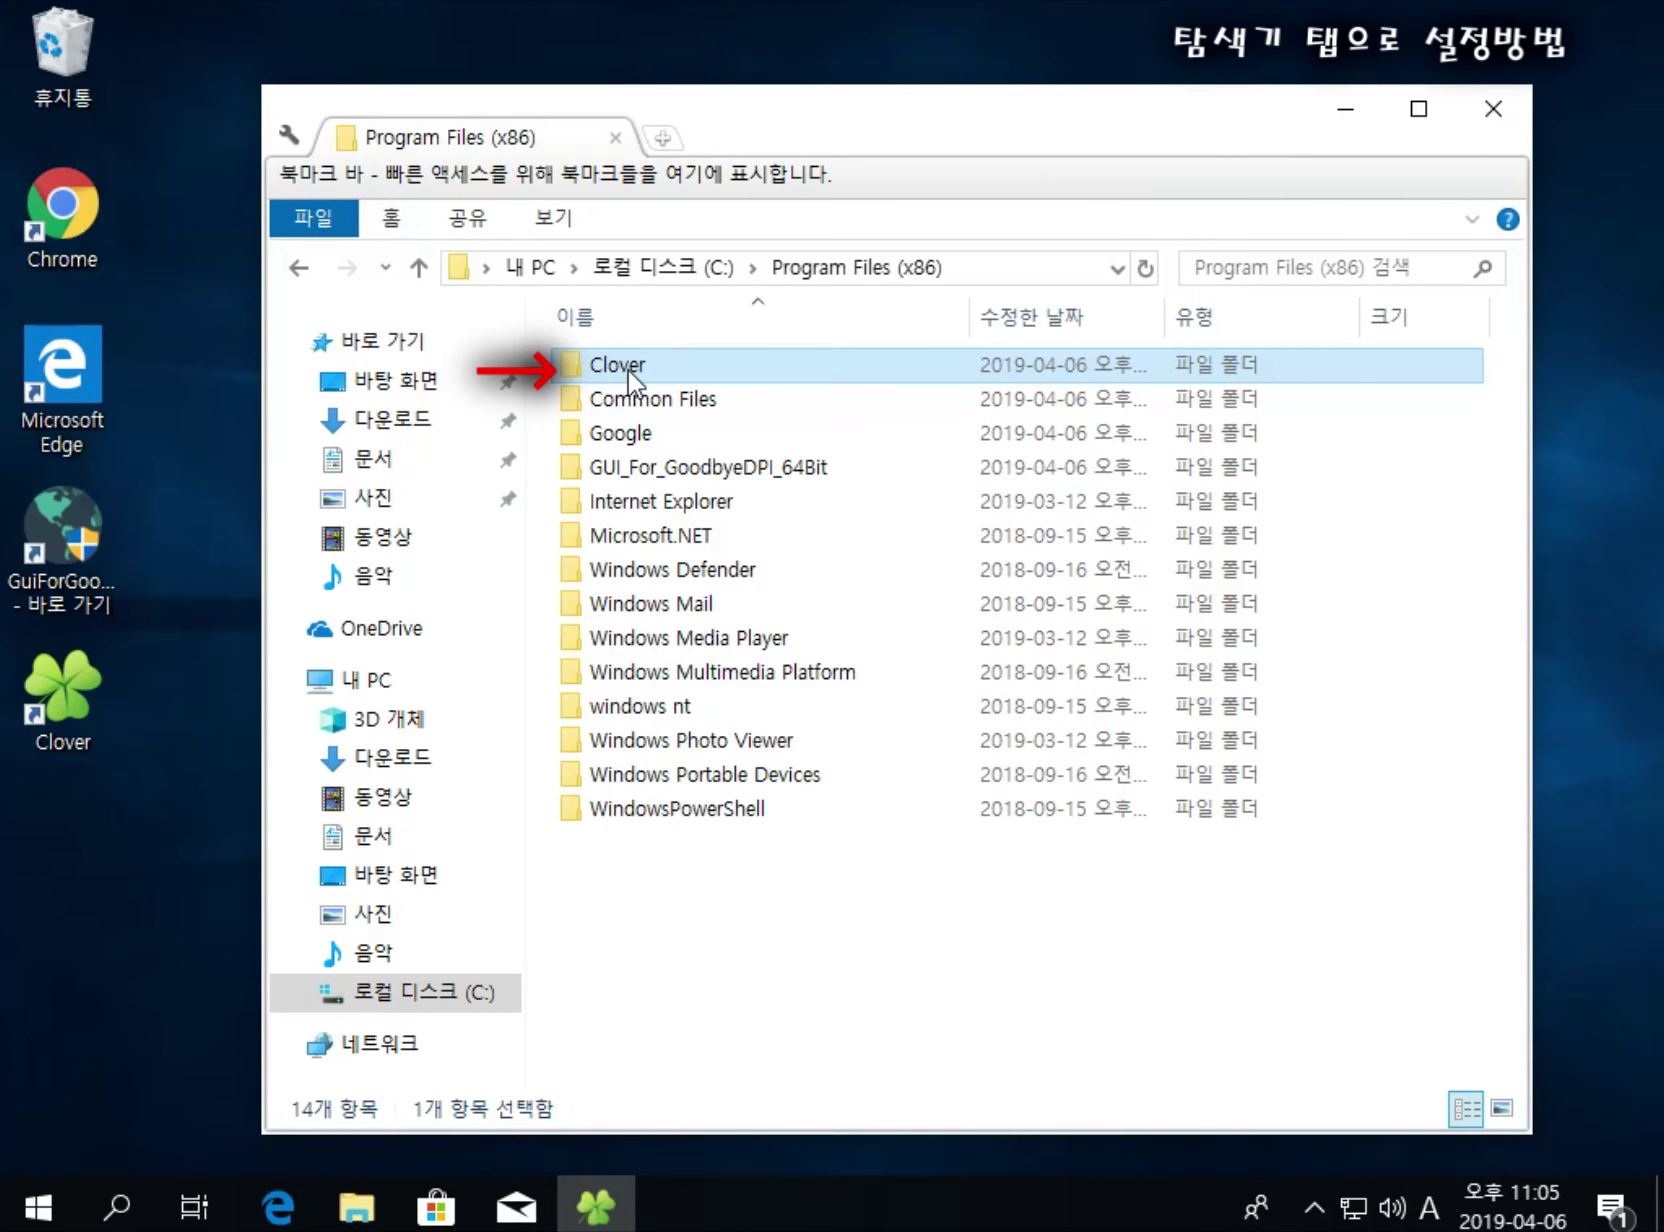
double_click(630, 372)
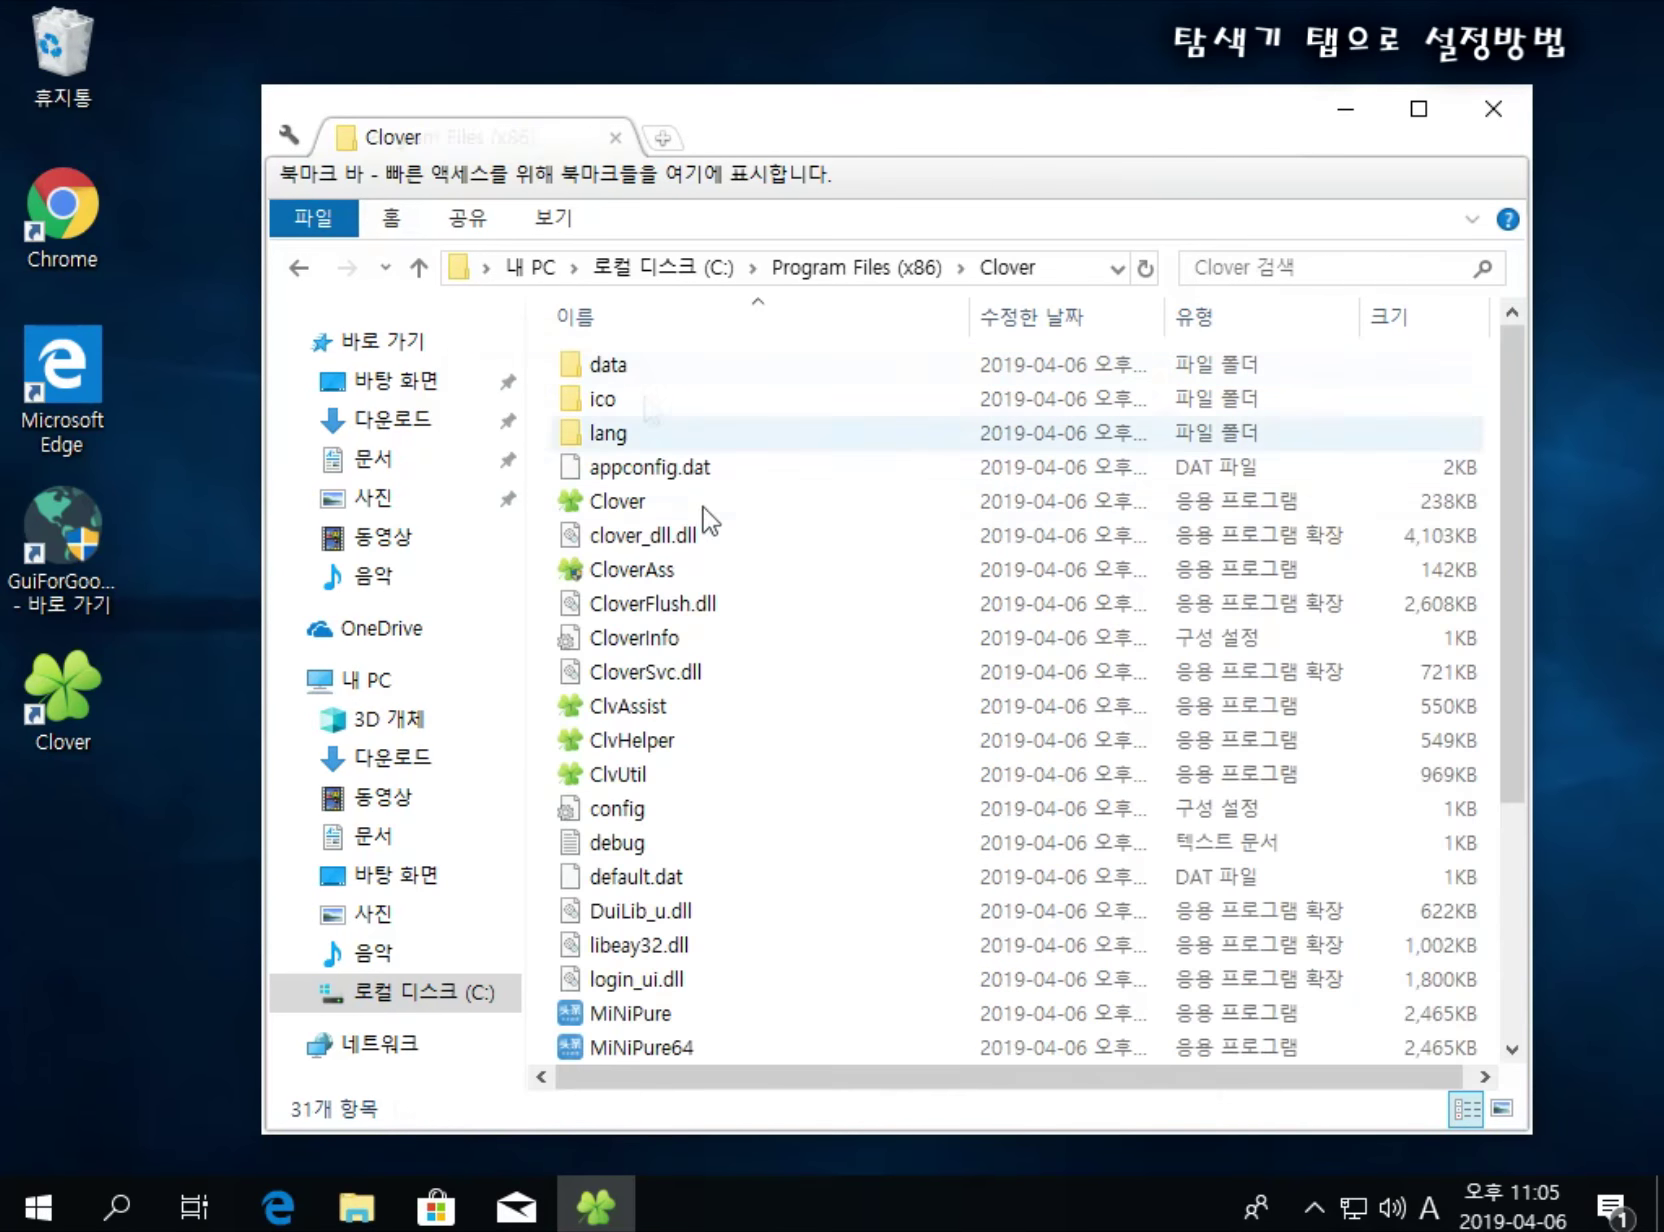
Step: Create a shortcut to the Clover application within its program folder
click(592, 506)
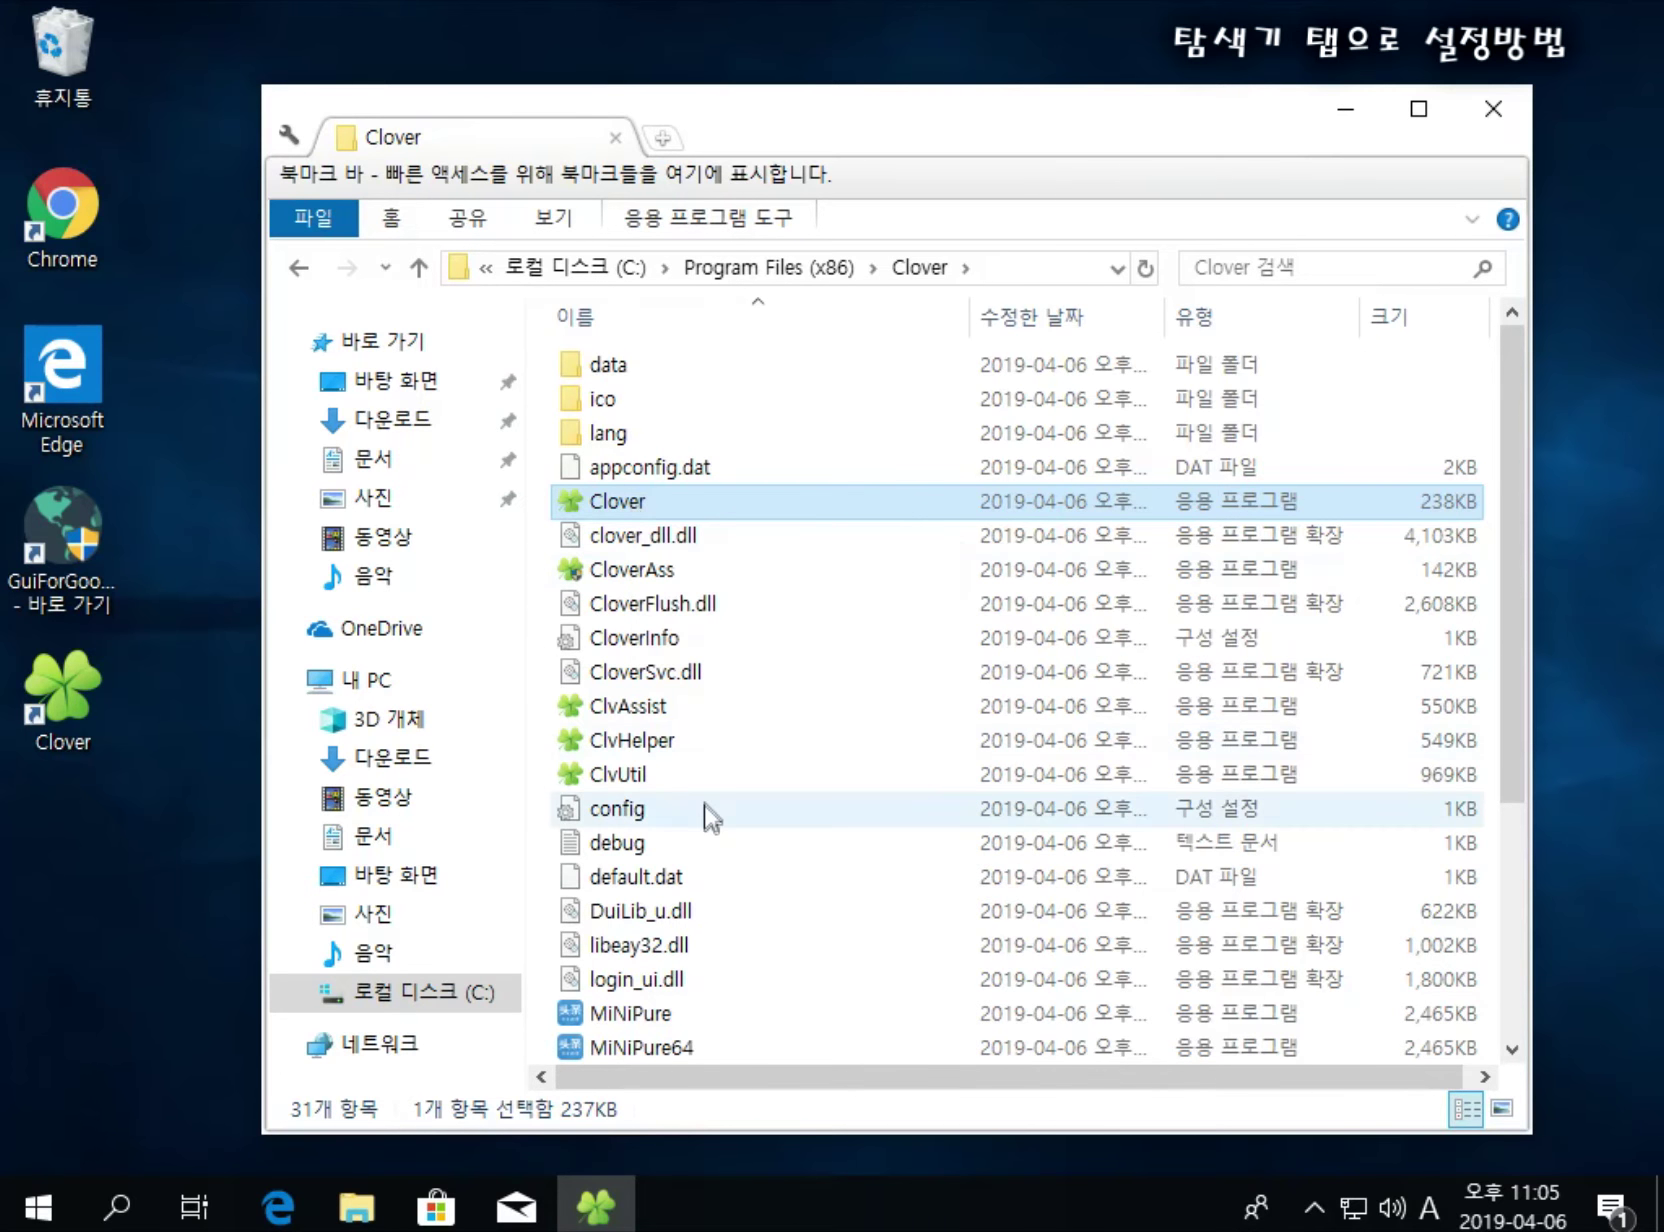
right_click(614, 520)
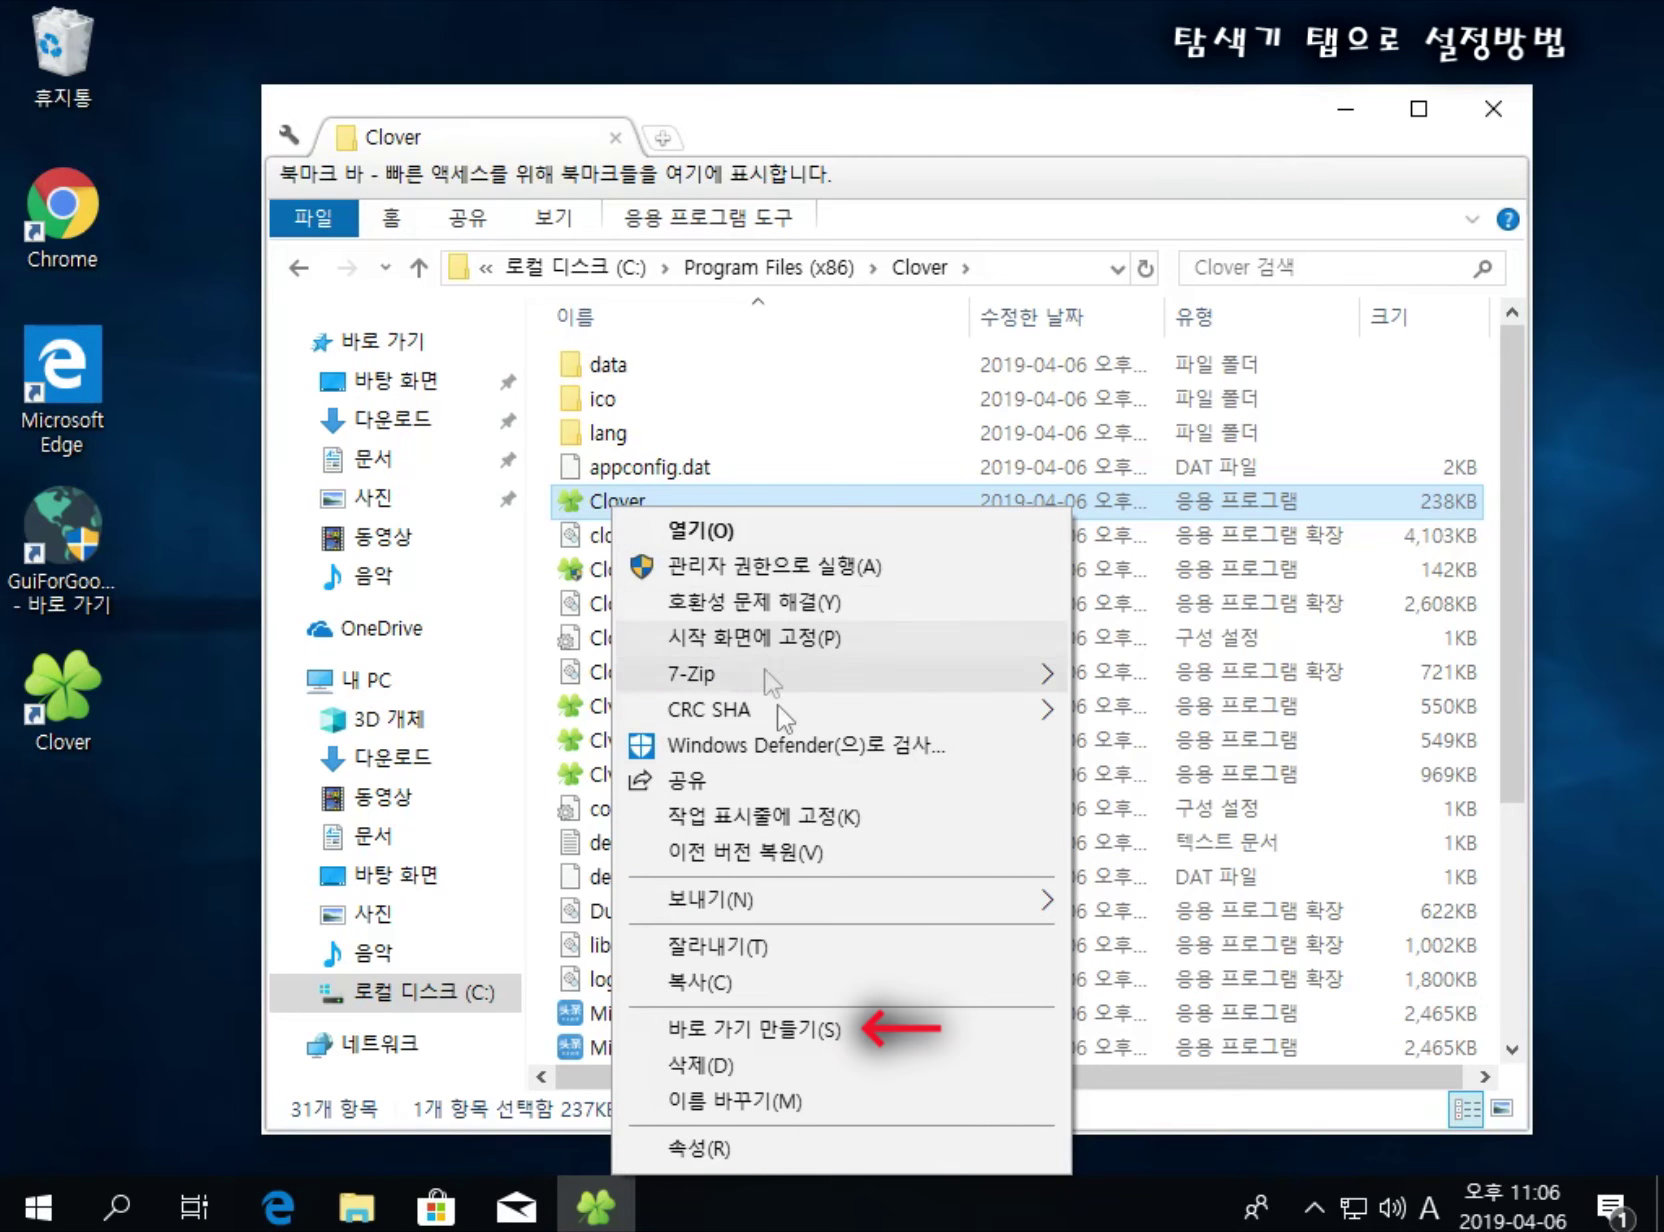
click(838, 1032)
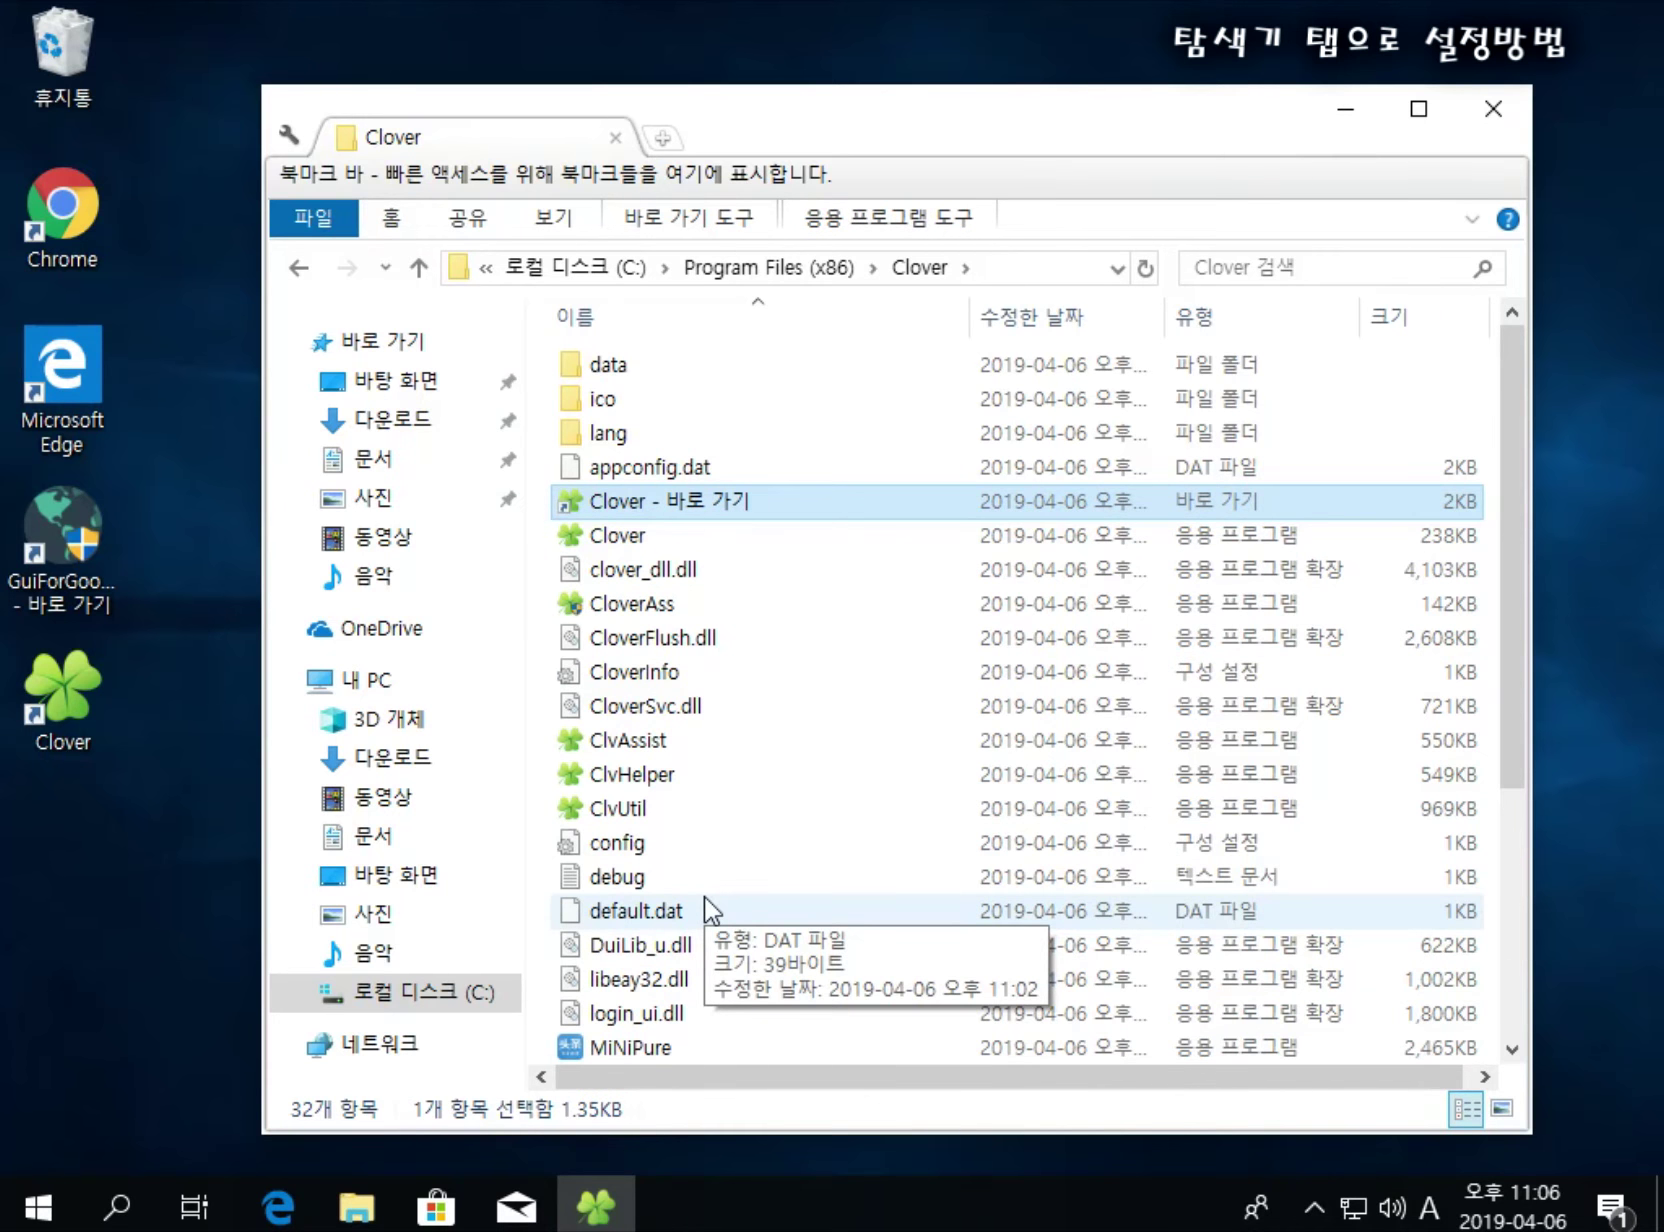
Step: Open the properties of the new Clover shortcut and start browsing for a different icon file
right_click(682, 508)
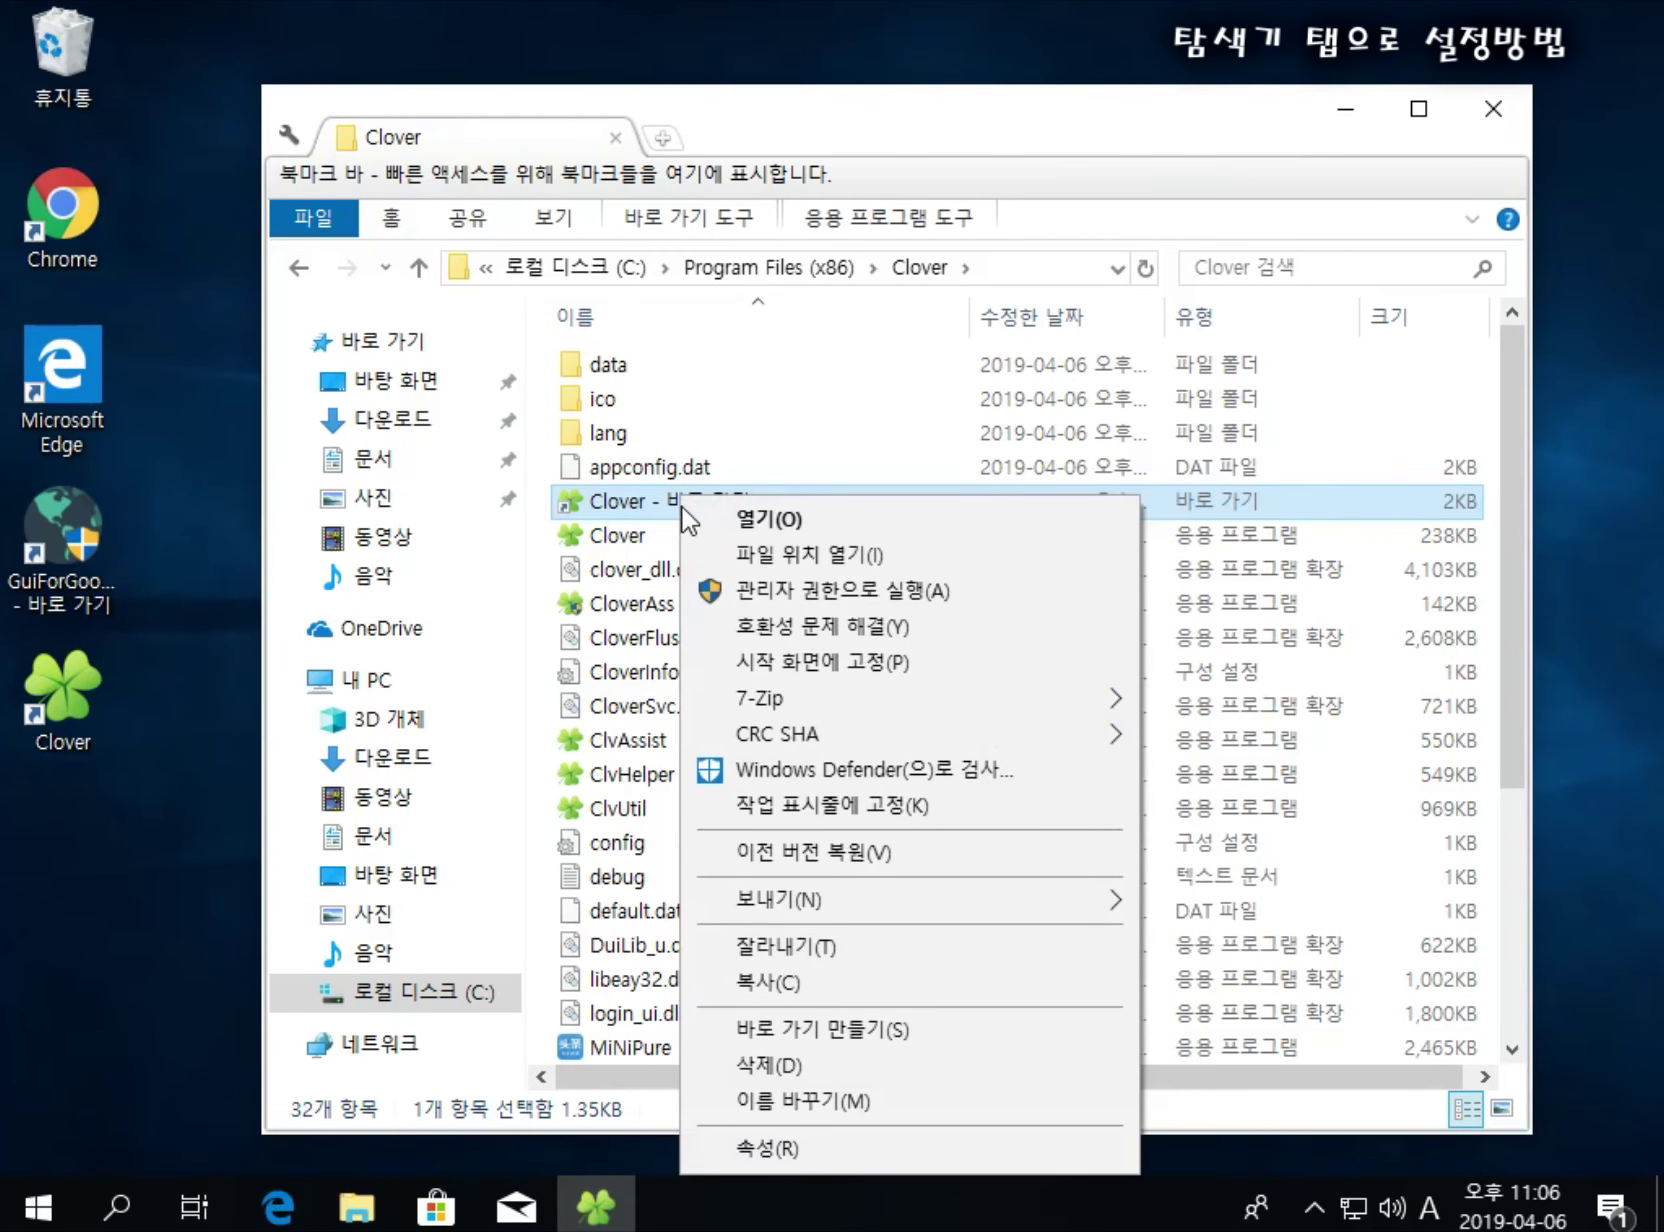
click(793, 1150)
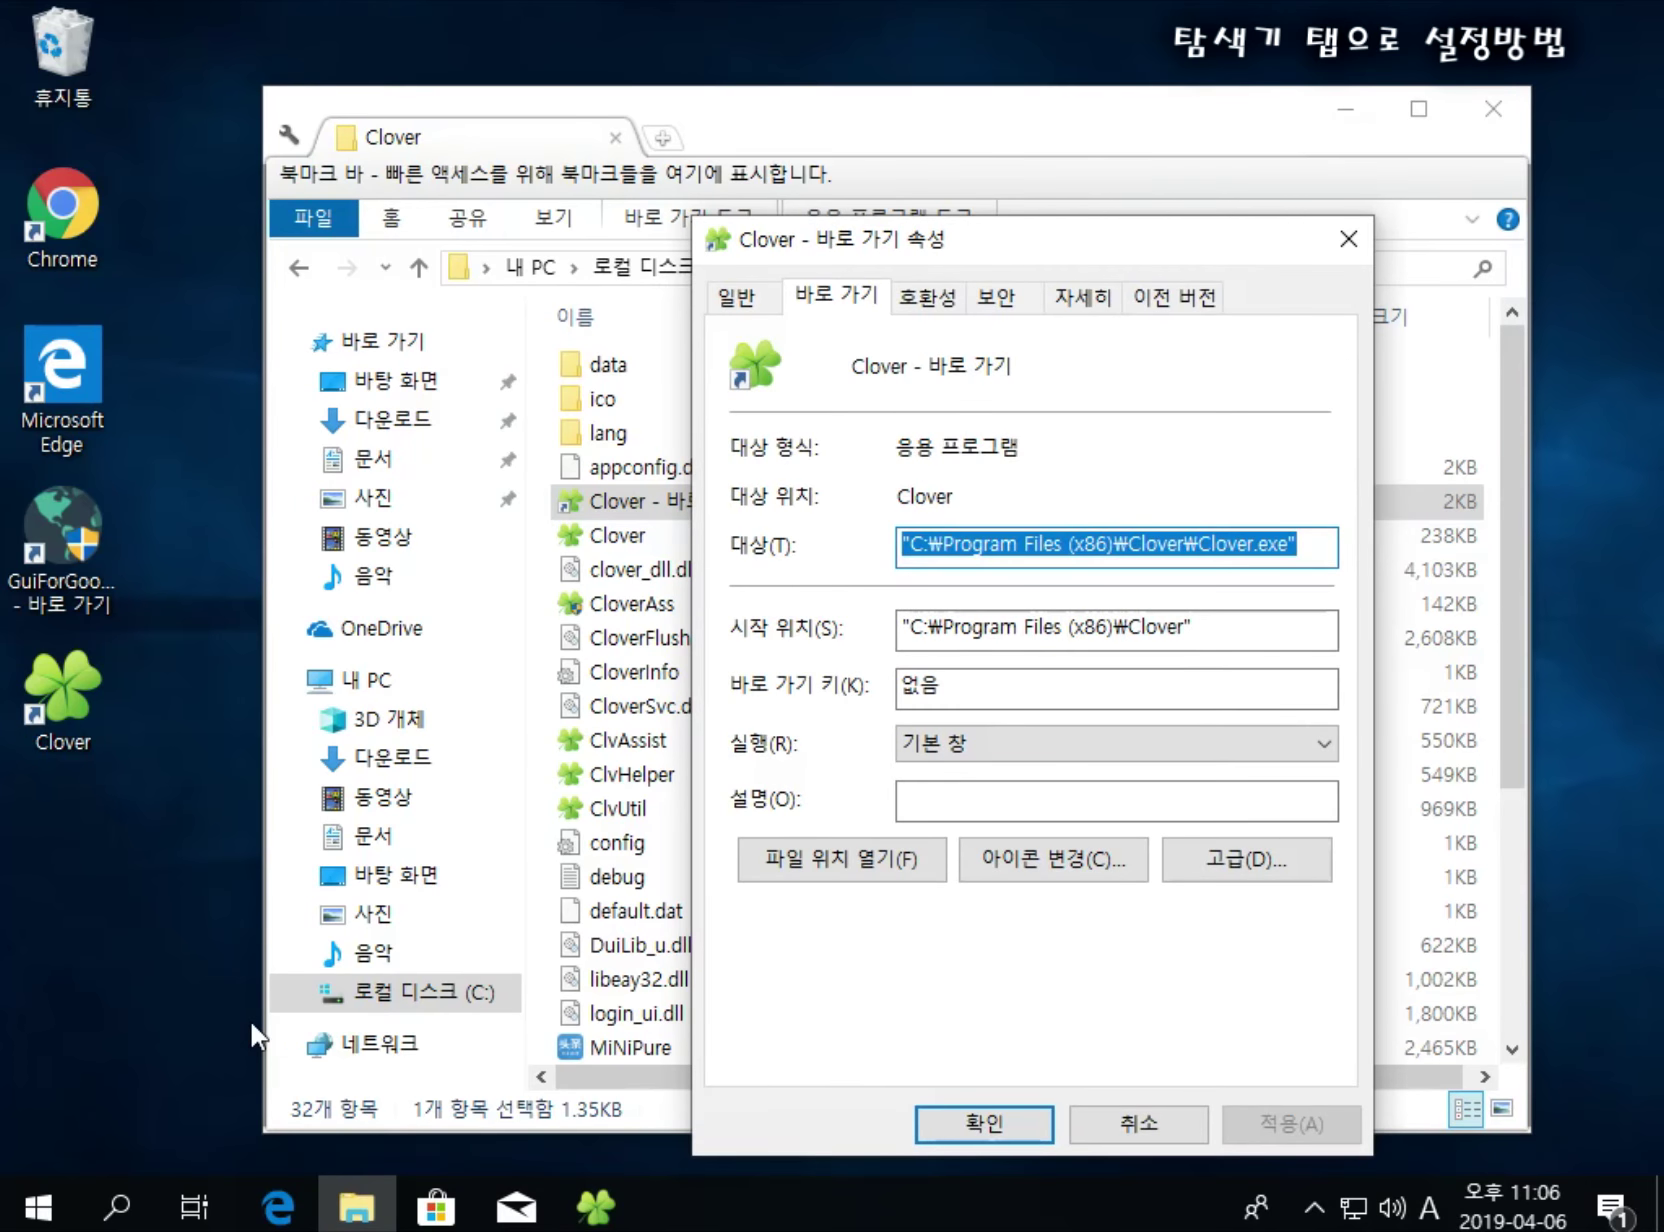
drag(995, 255, 839, 93)
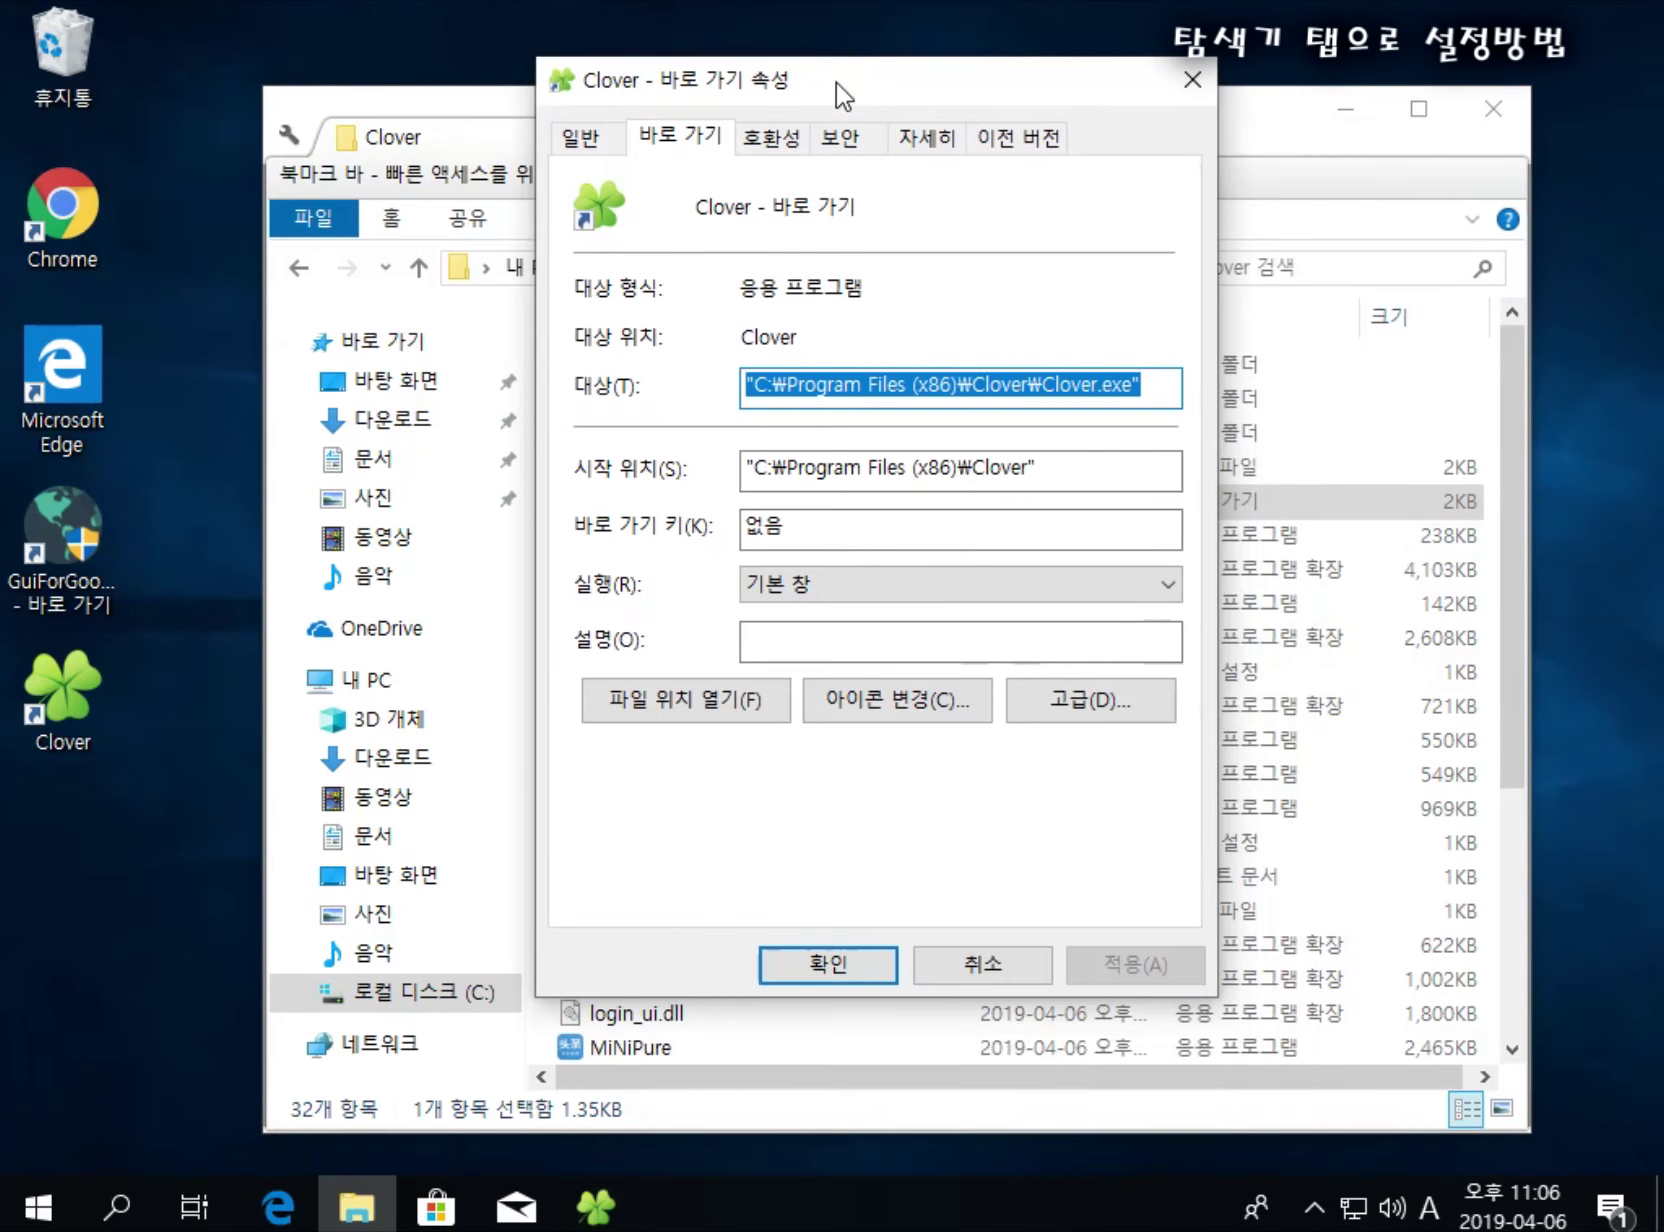
click(895, 707)
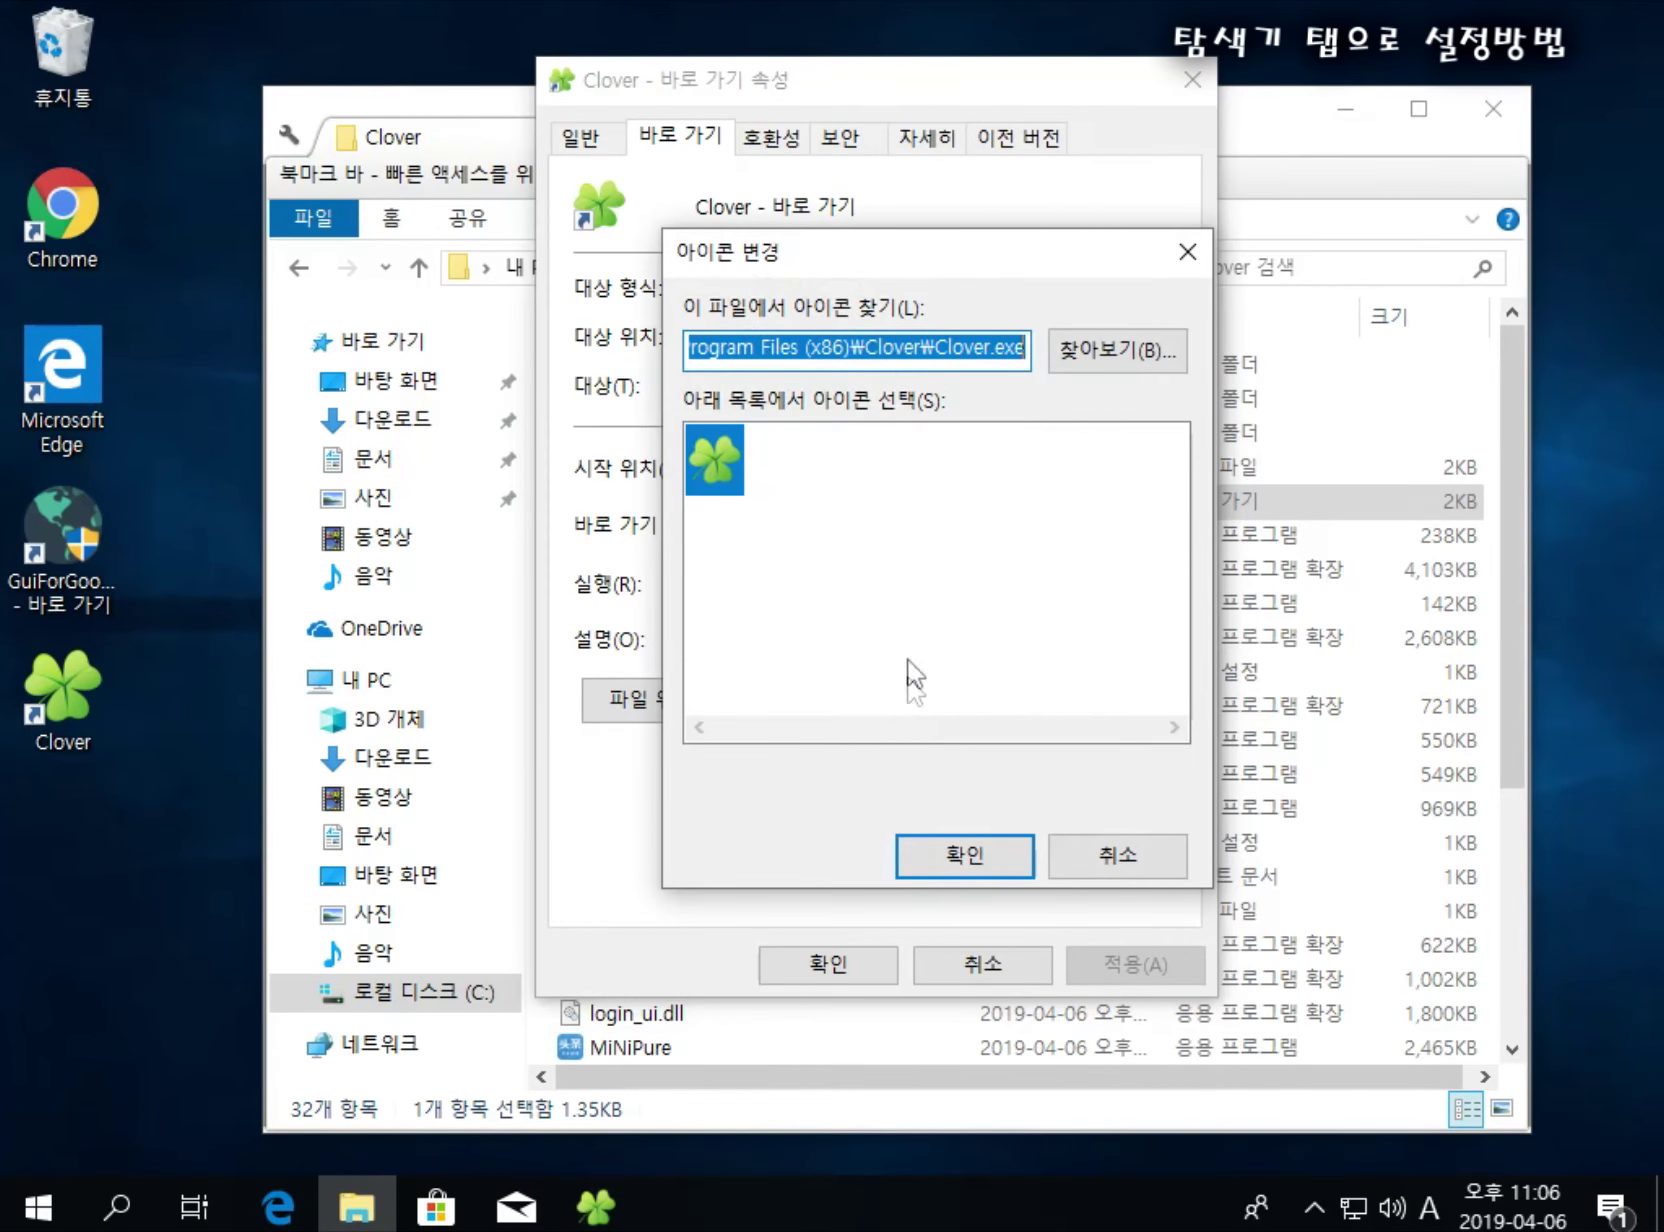
click(1143, 352)
drag(1127, 321, 993, 290)
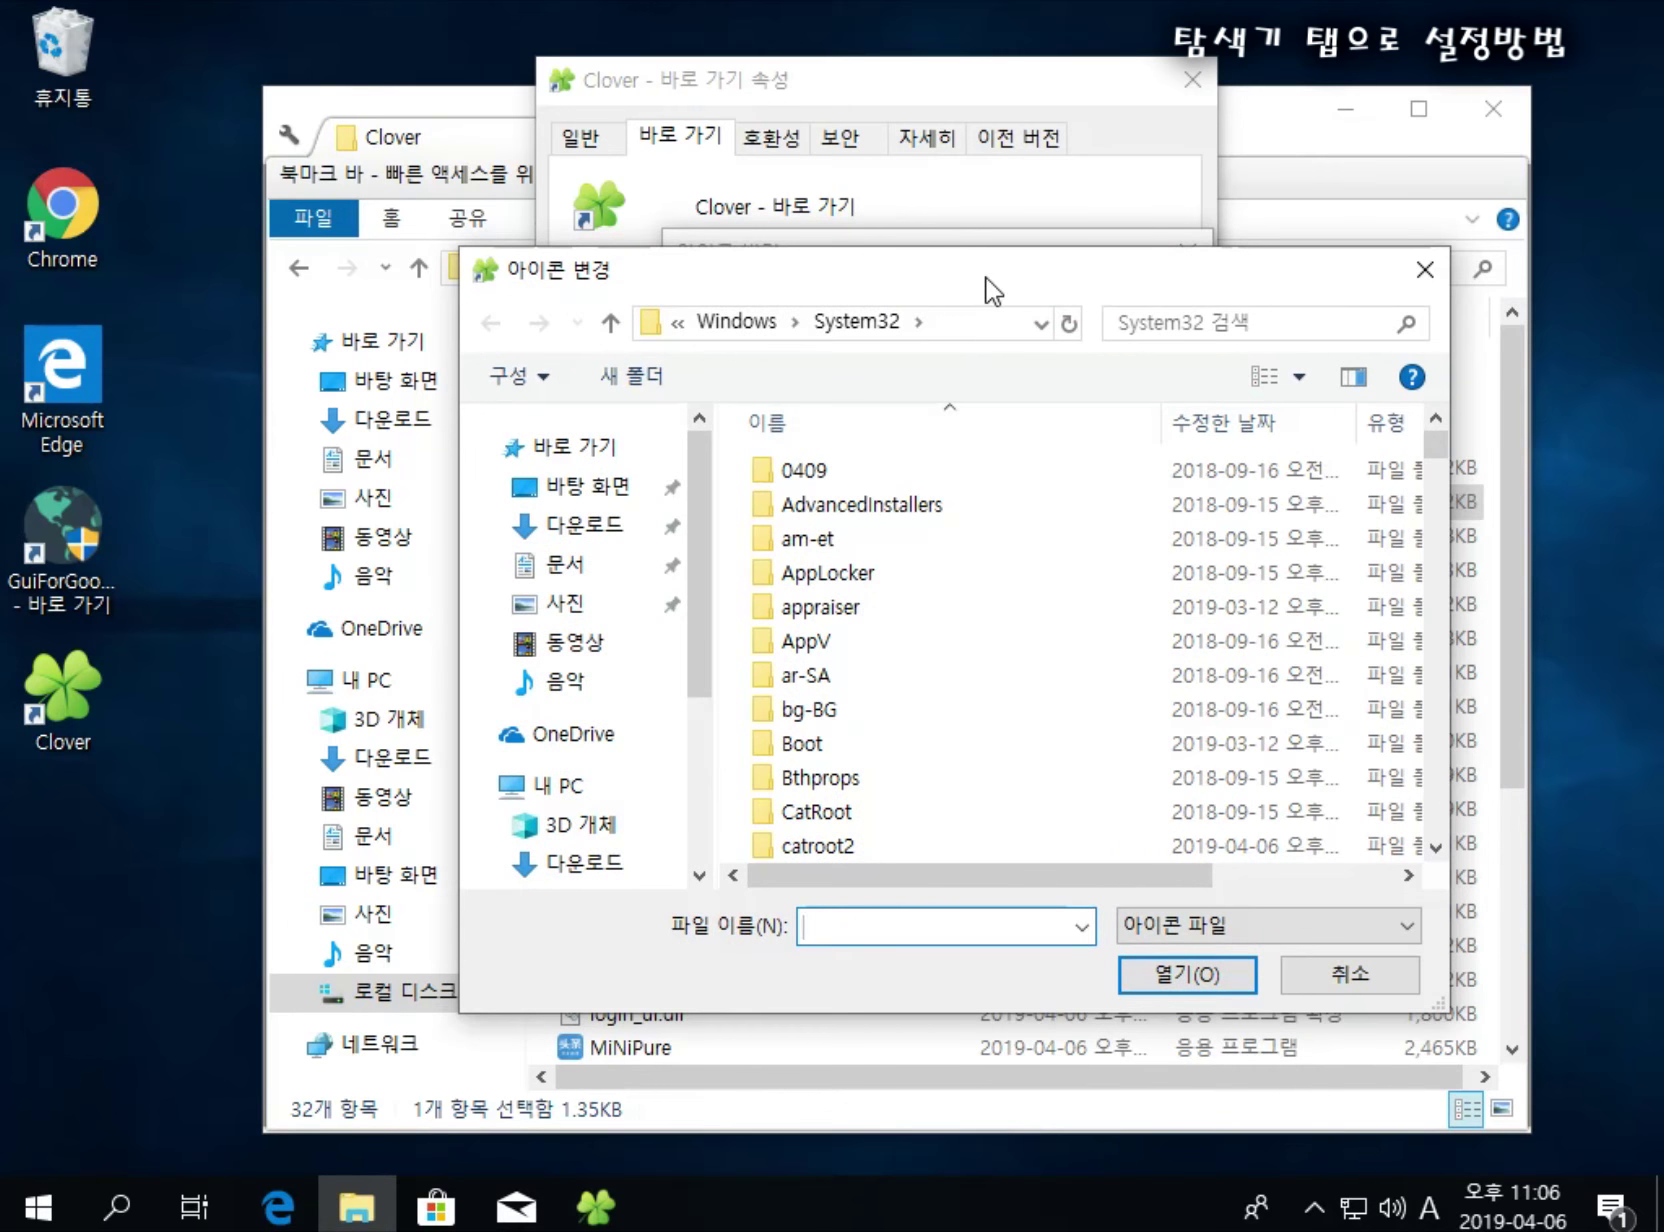
Step: Choose the explorer application in C:\Windows as the icon source for the Clover shortcut
scroll(540, 730, down, 3)
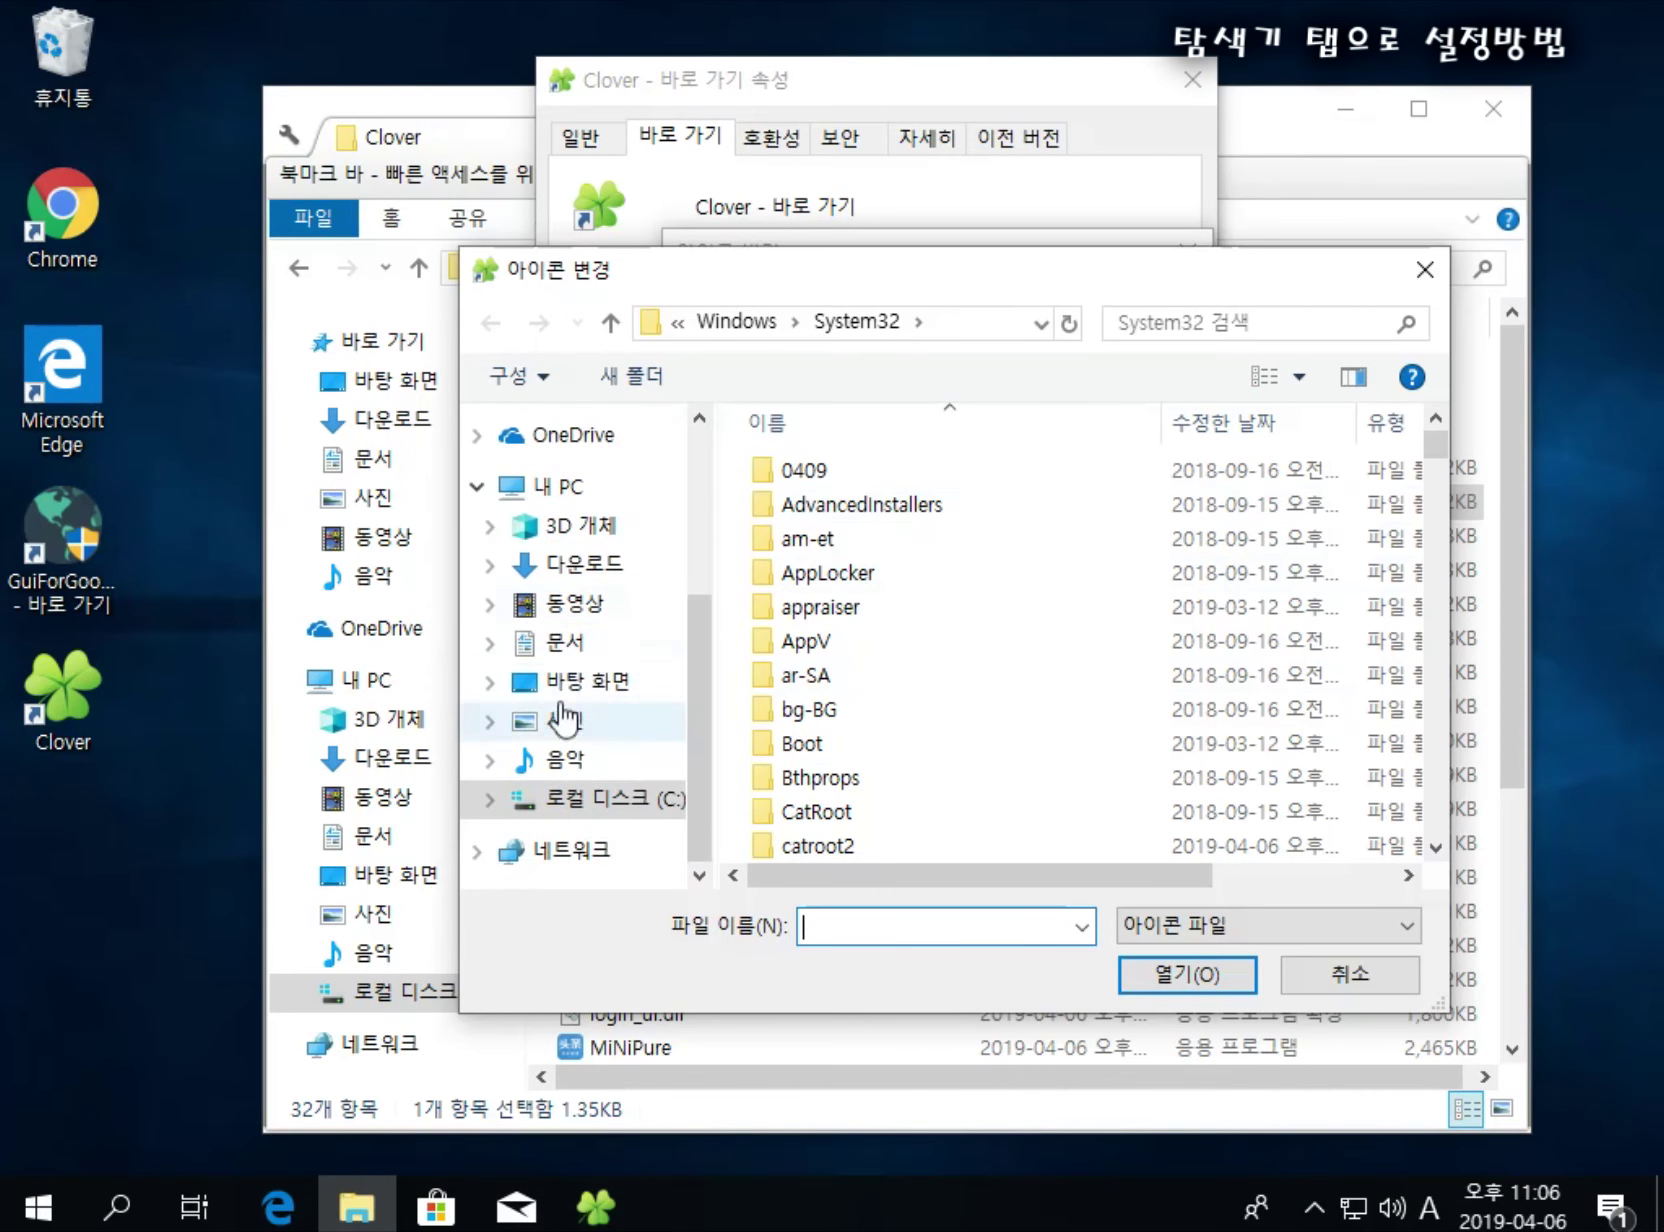
click(614, 800)
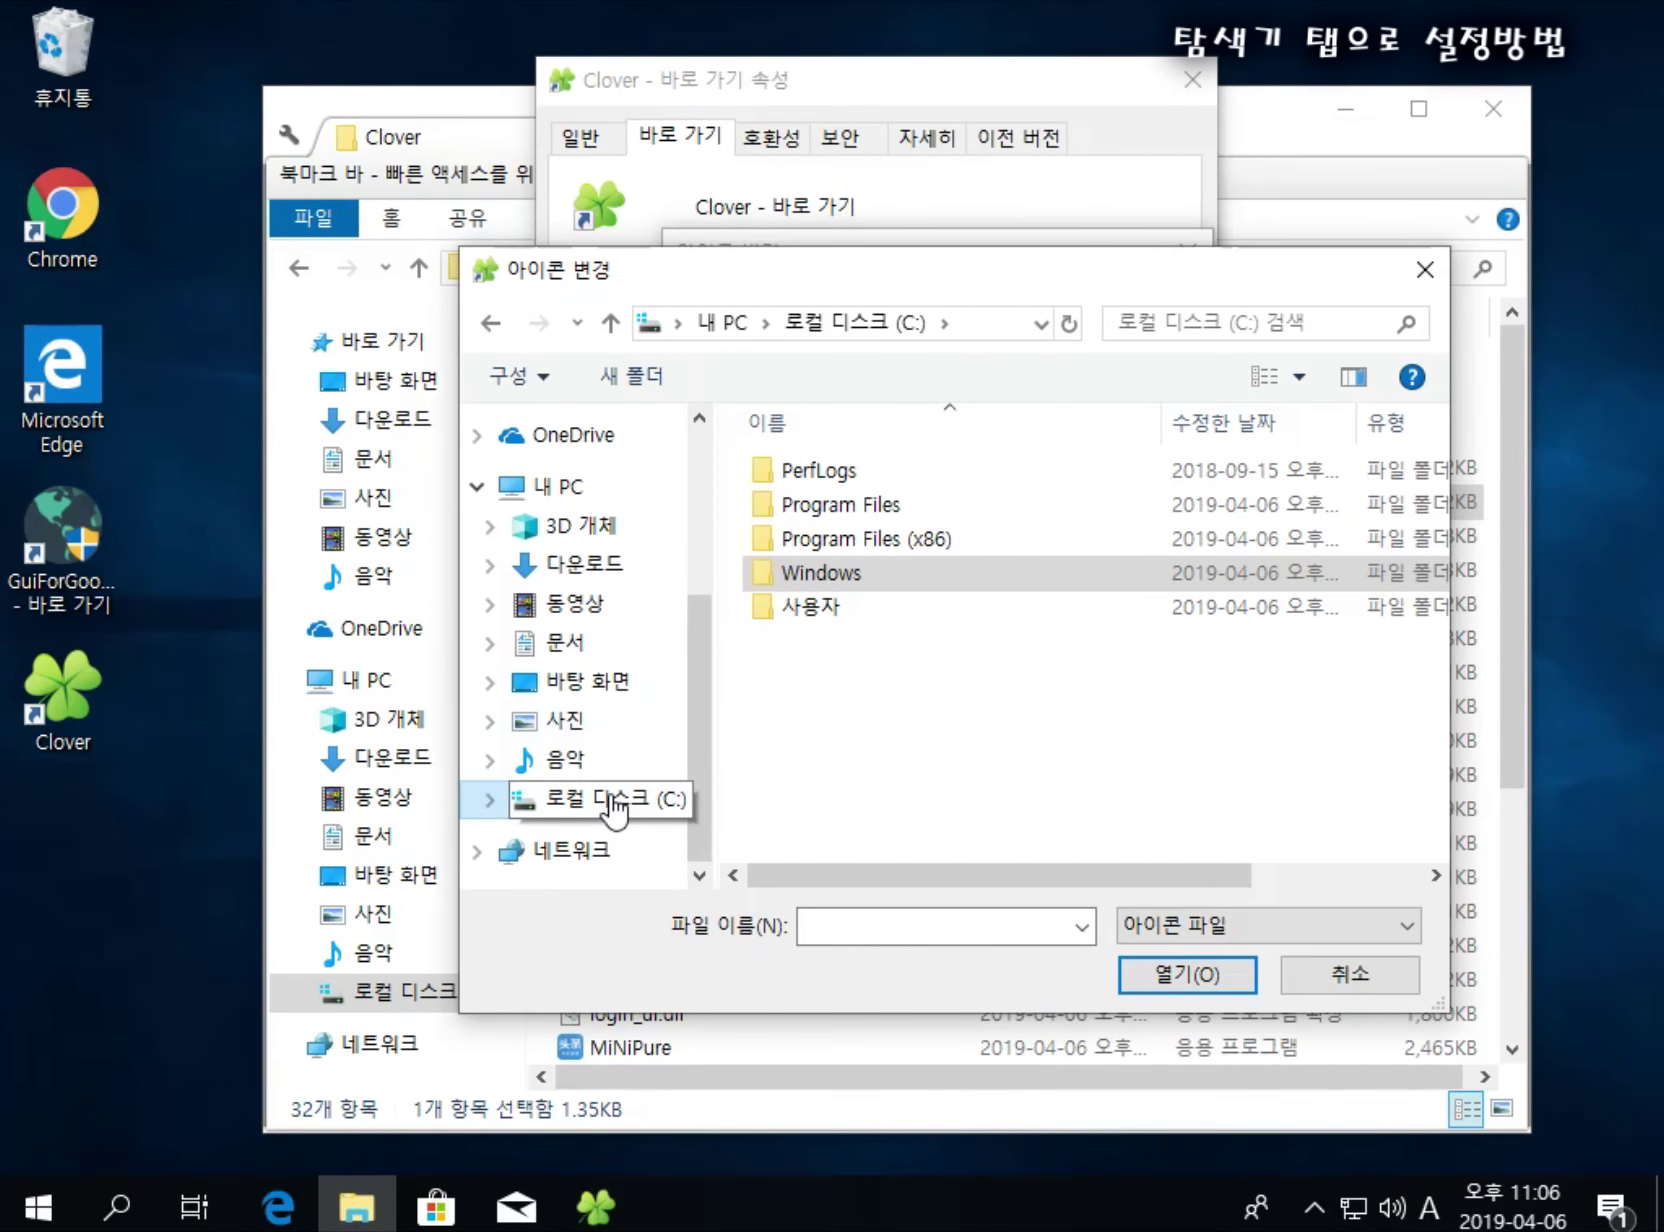
double_click(823, 584)
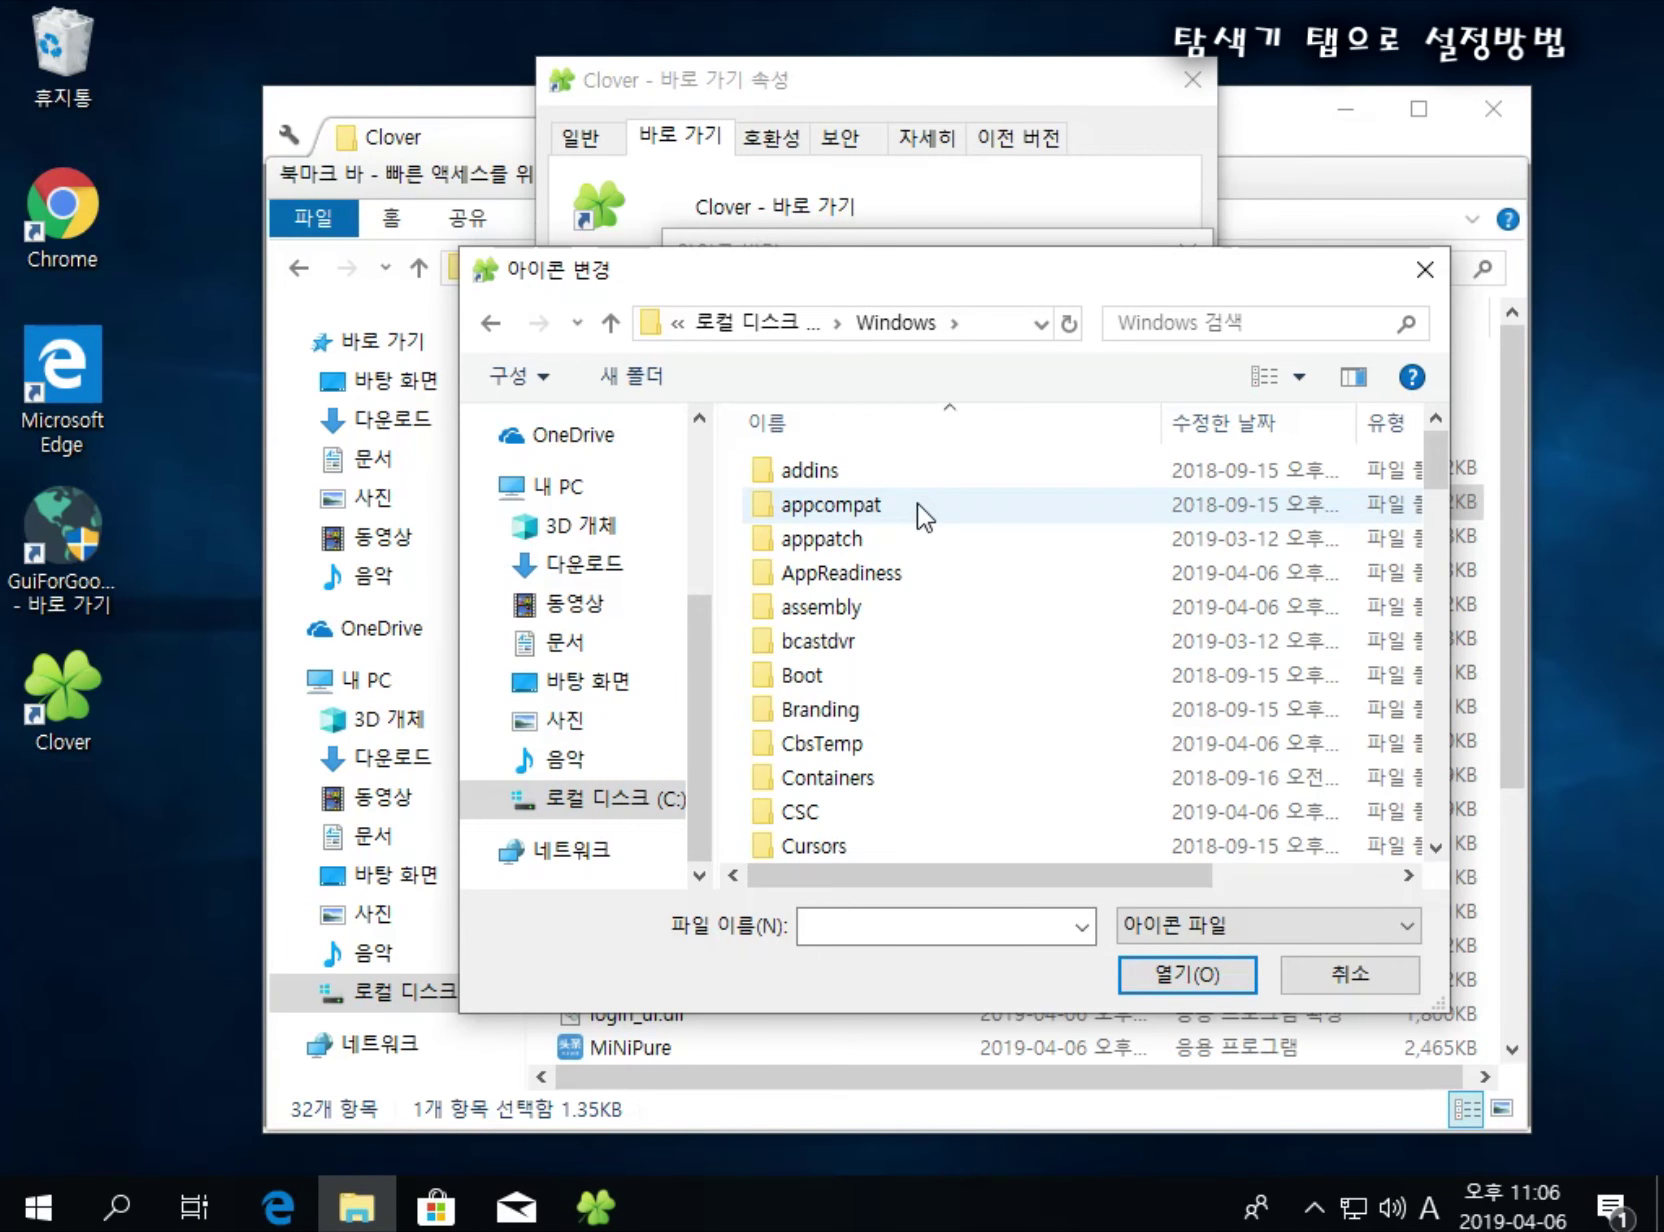
scroll(925, 515, down, 18)
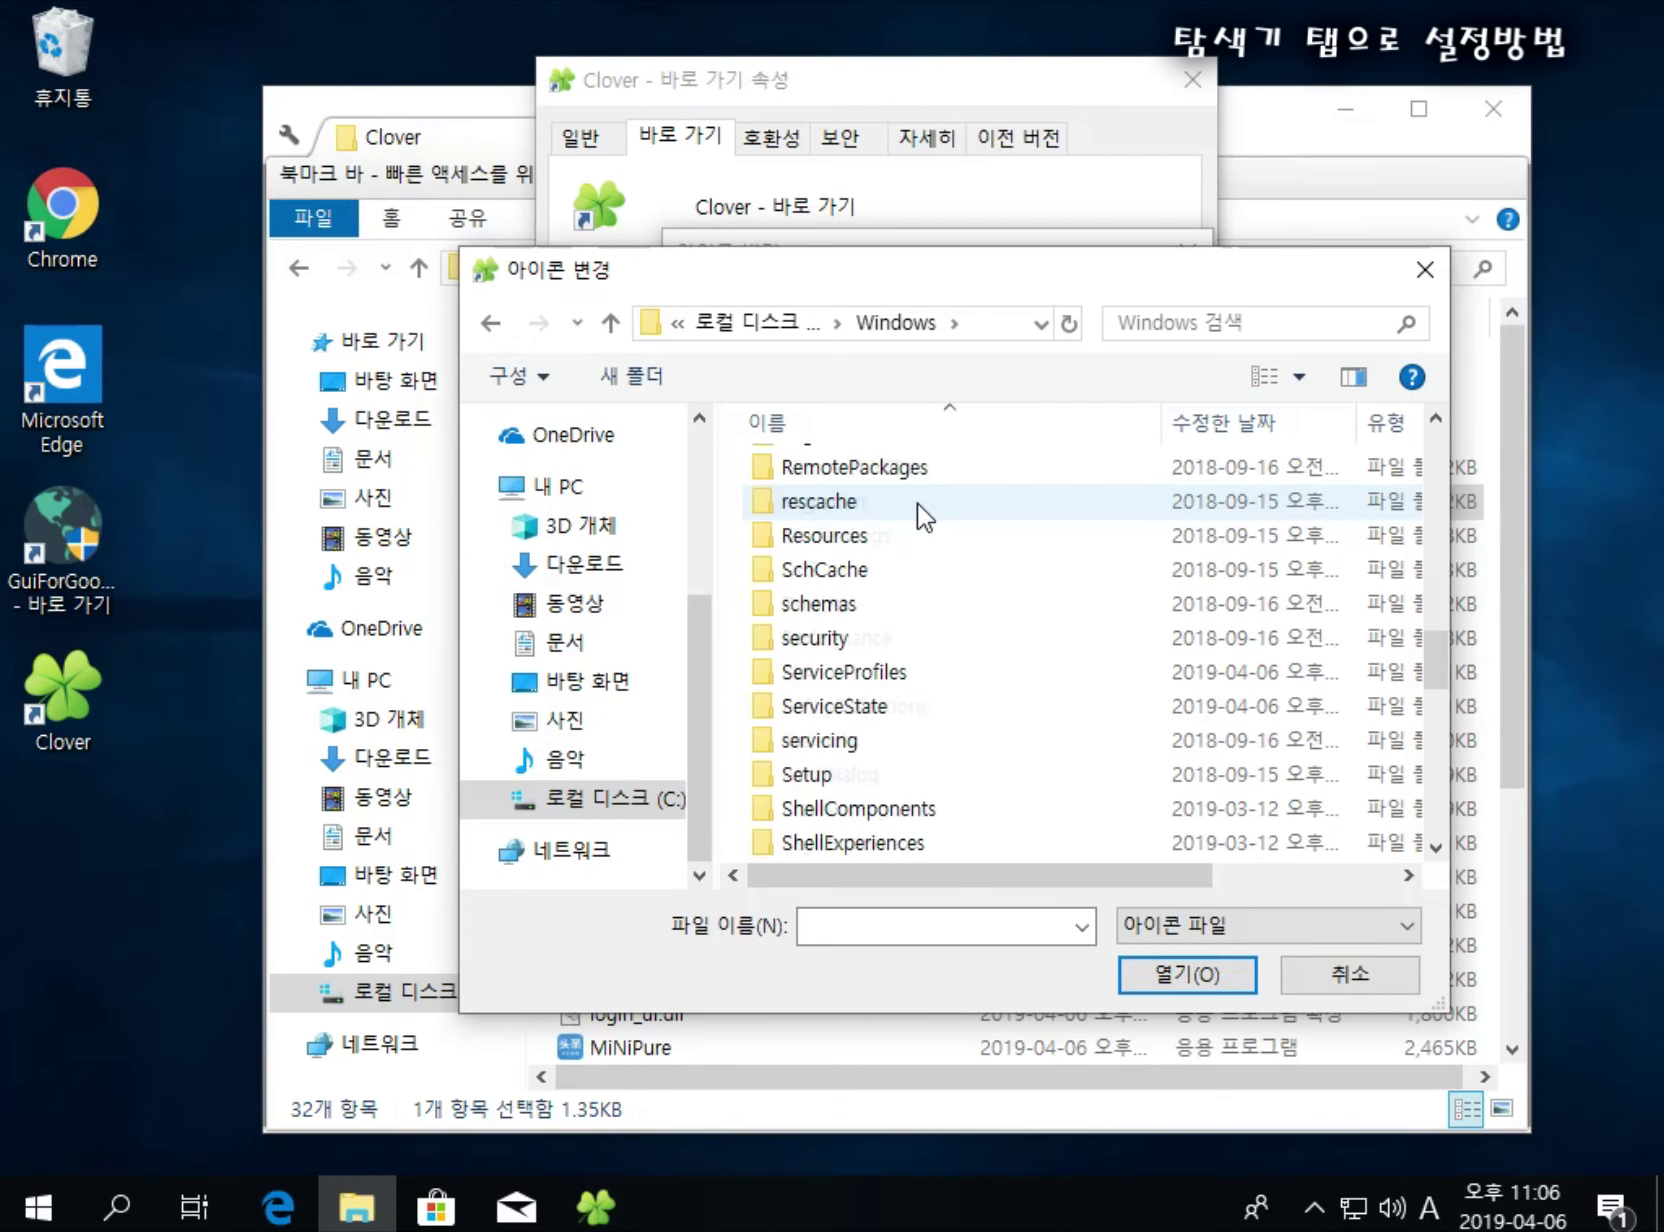
scroll(925, 515, down, 6)
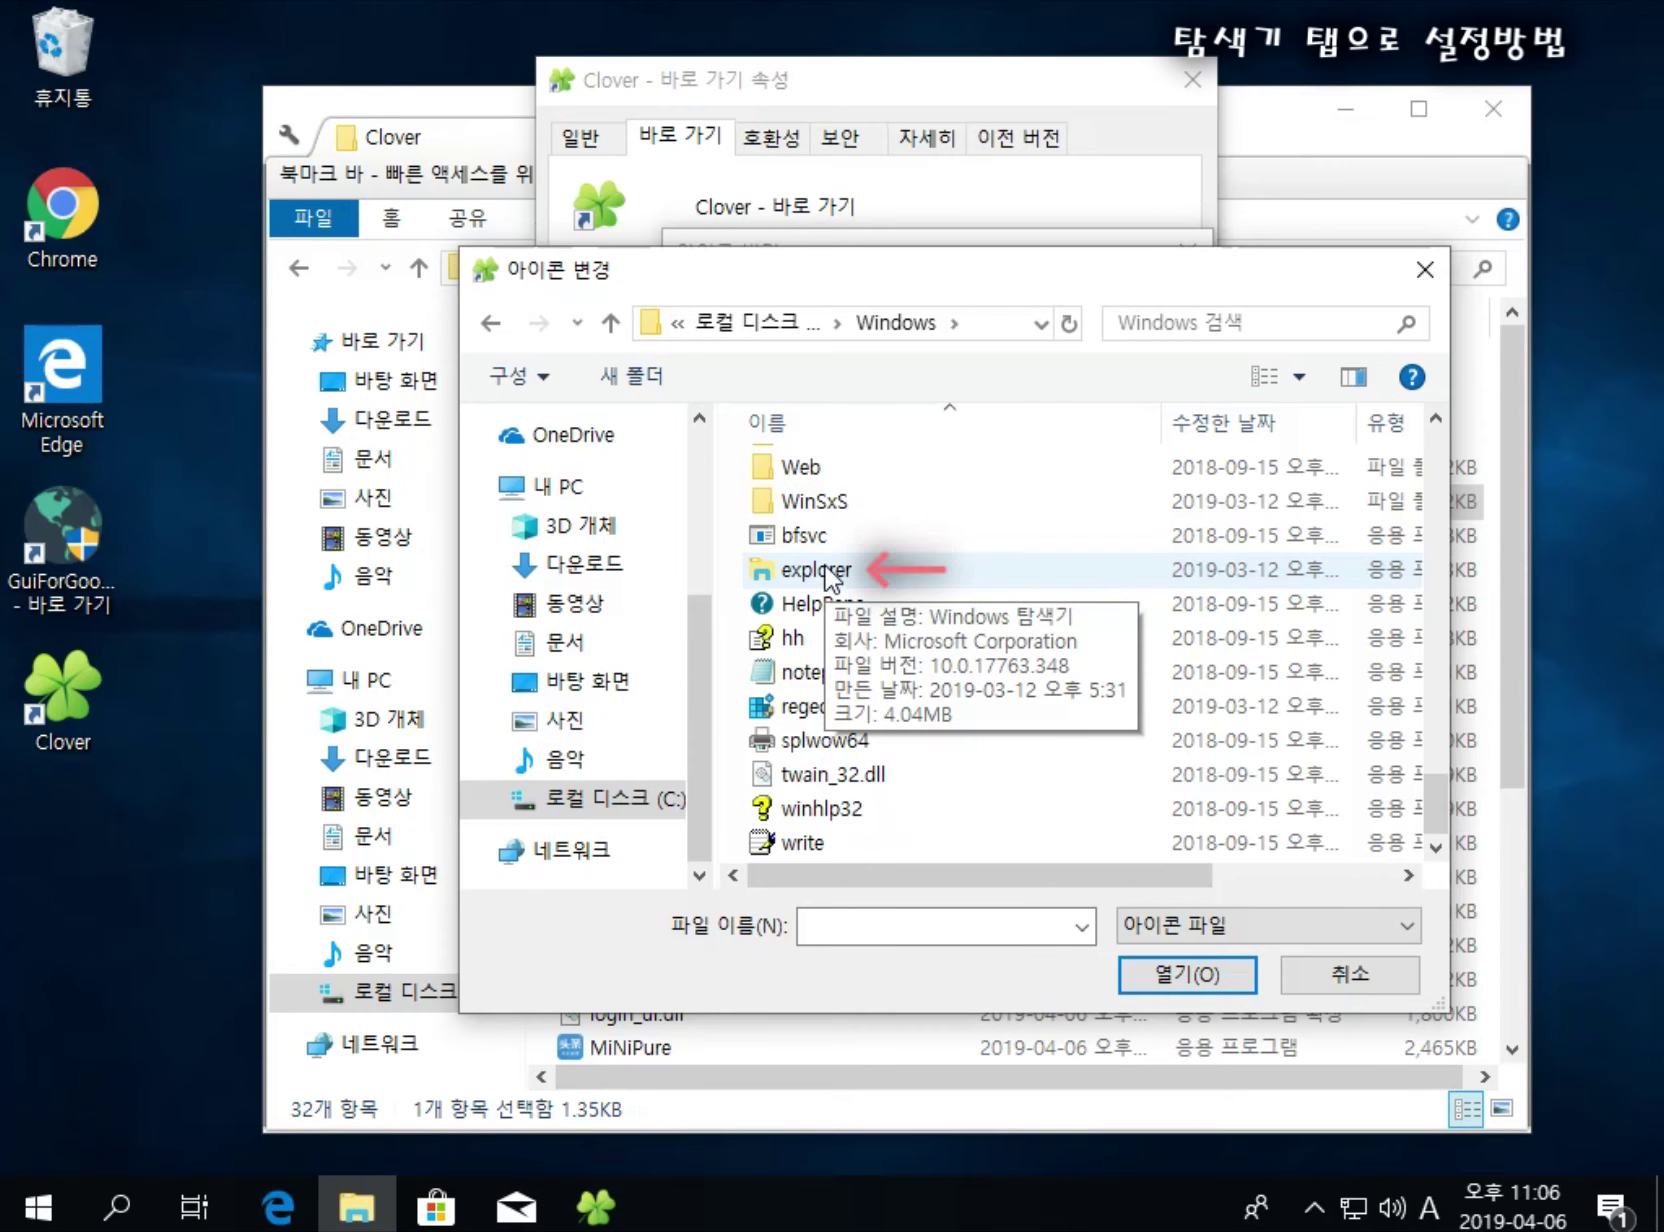
click(820, 571)
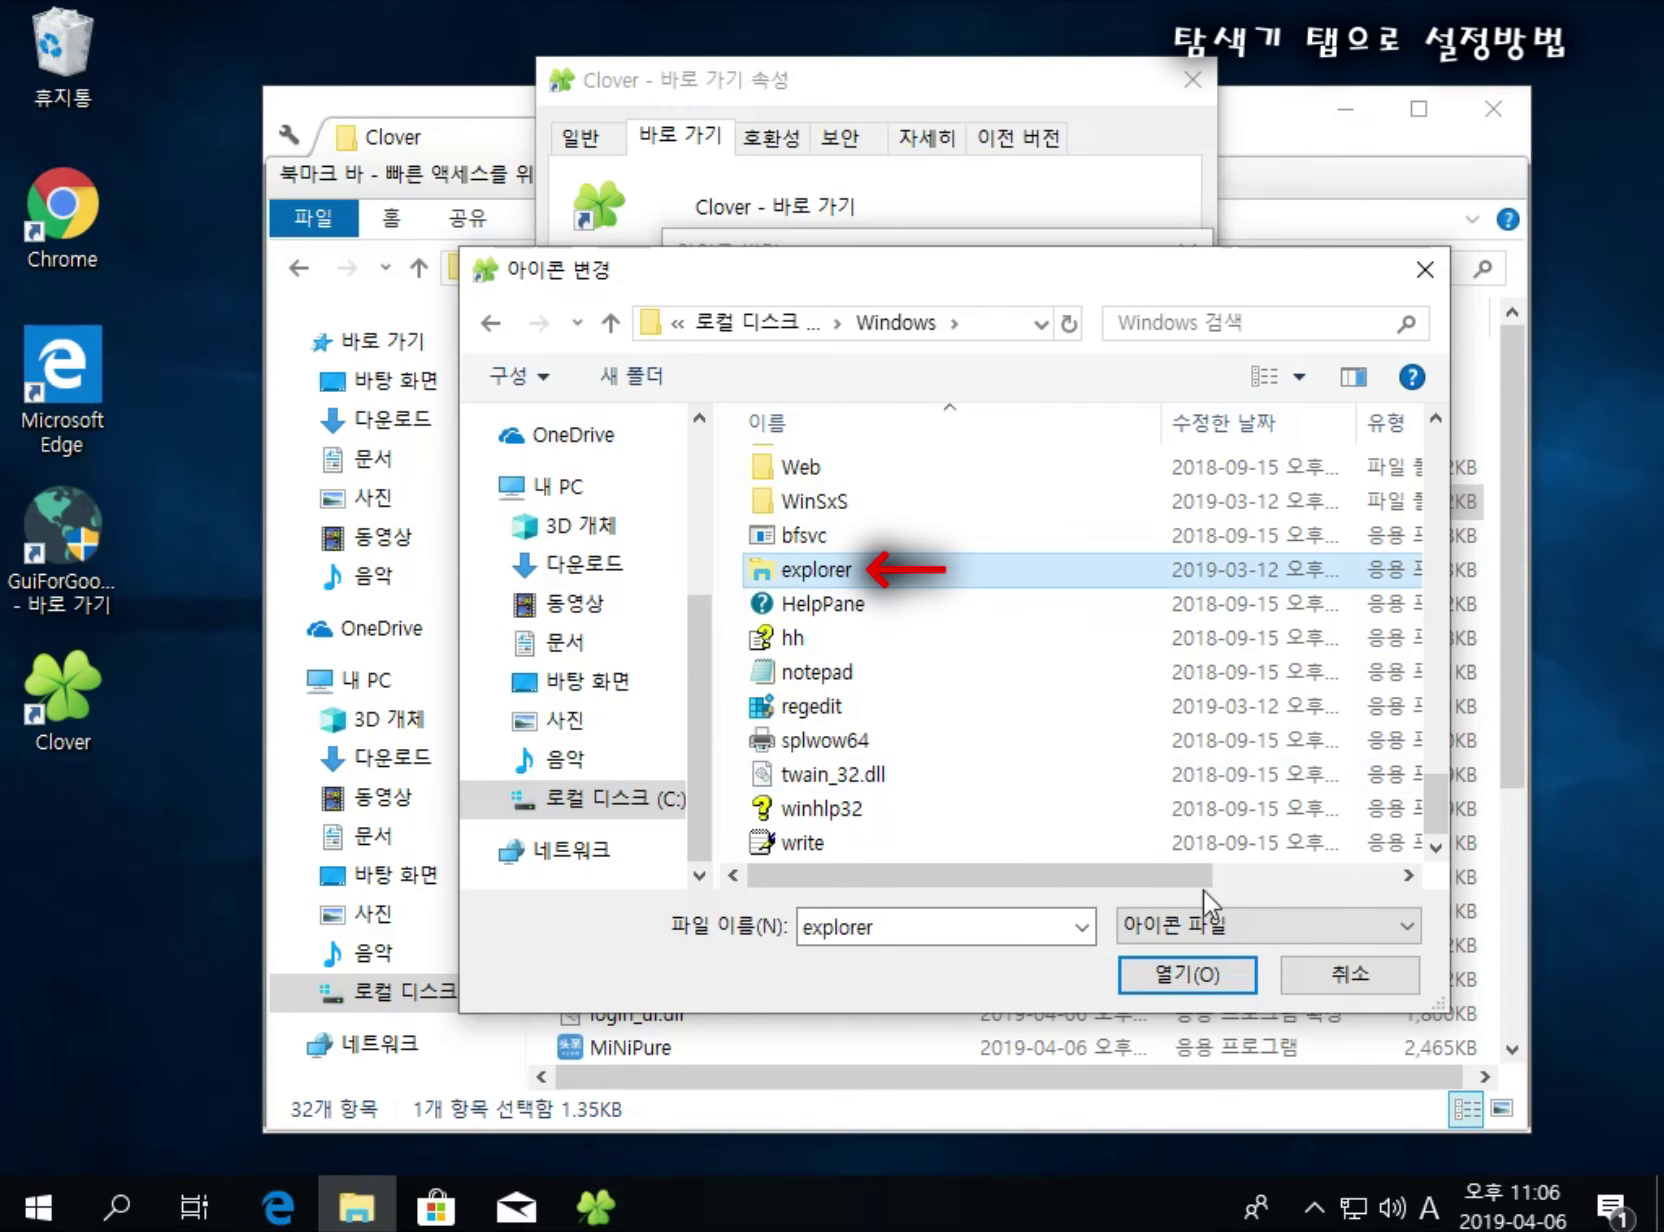
double_click(826, 572)
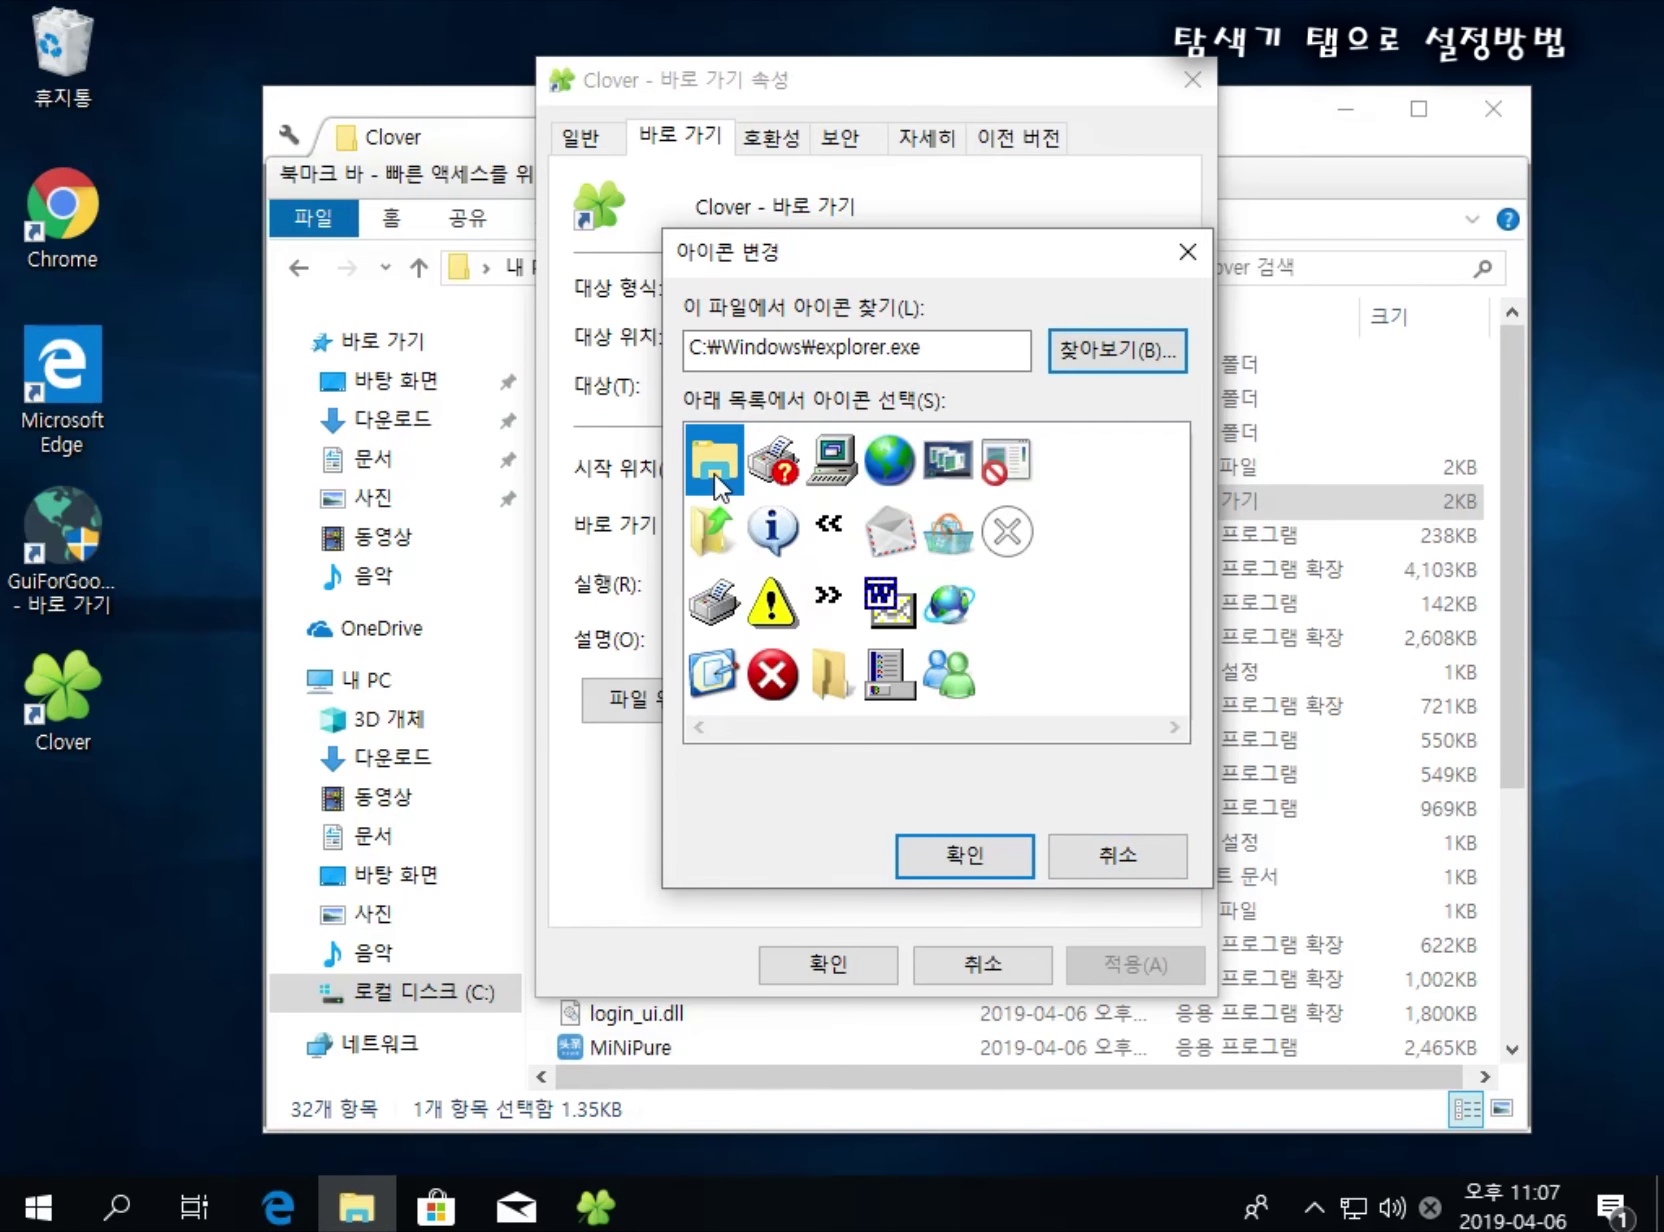
Step: Assign the first File Explorer folder icon to the Clover shortcut and save its properties
click(768, 466)
click(726, 470)
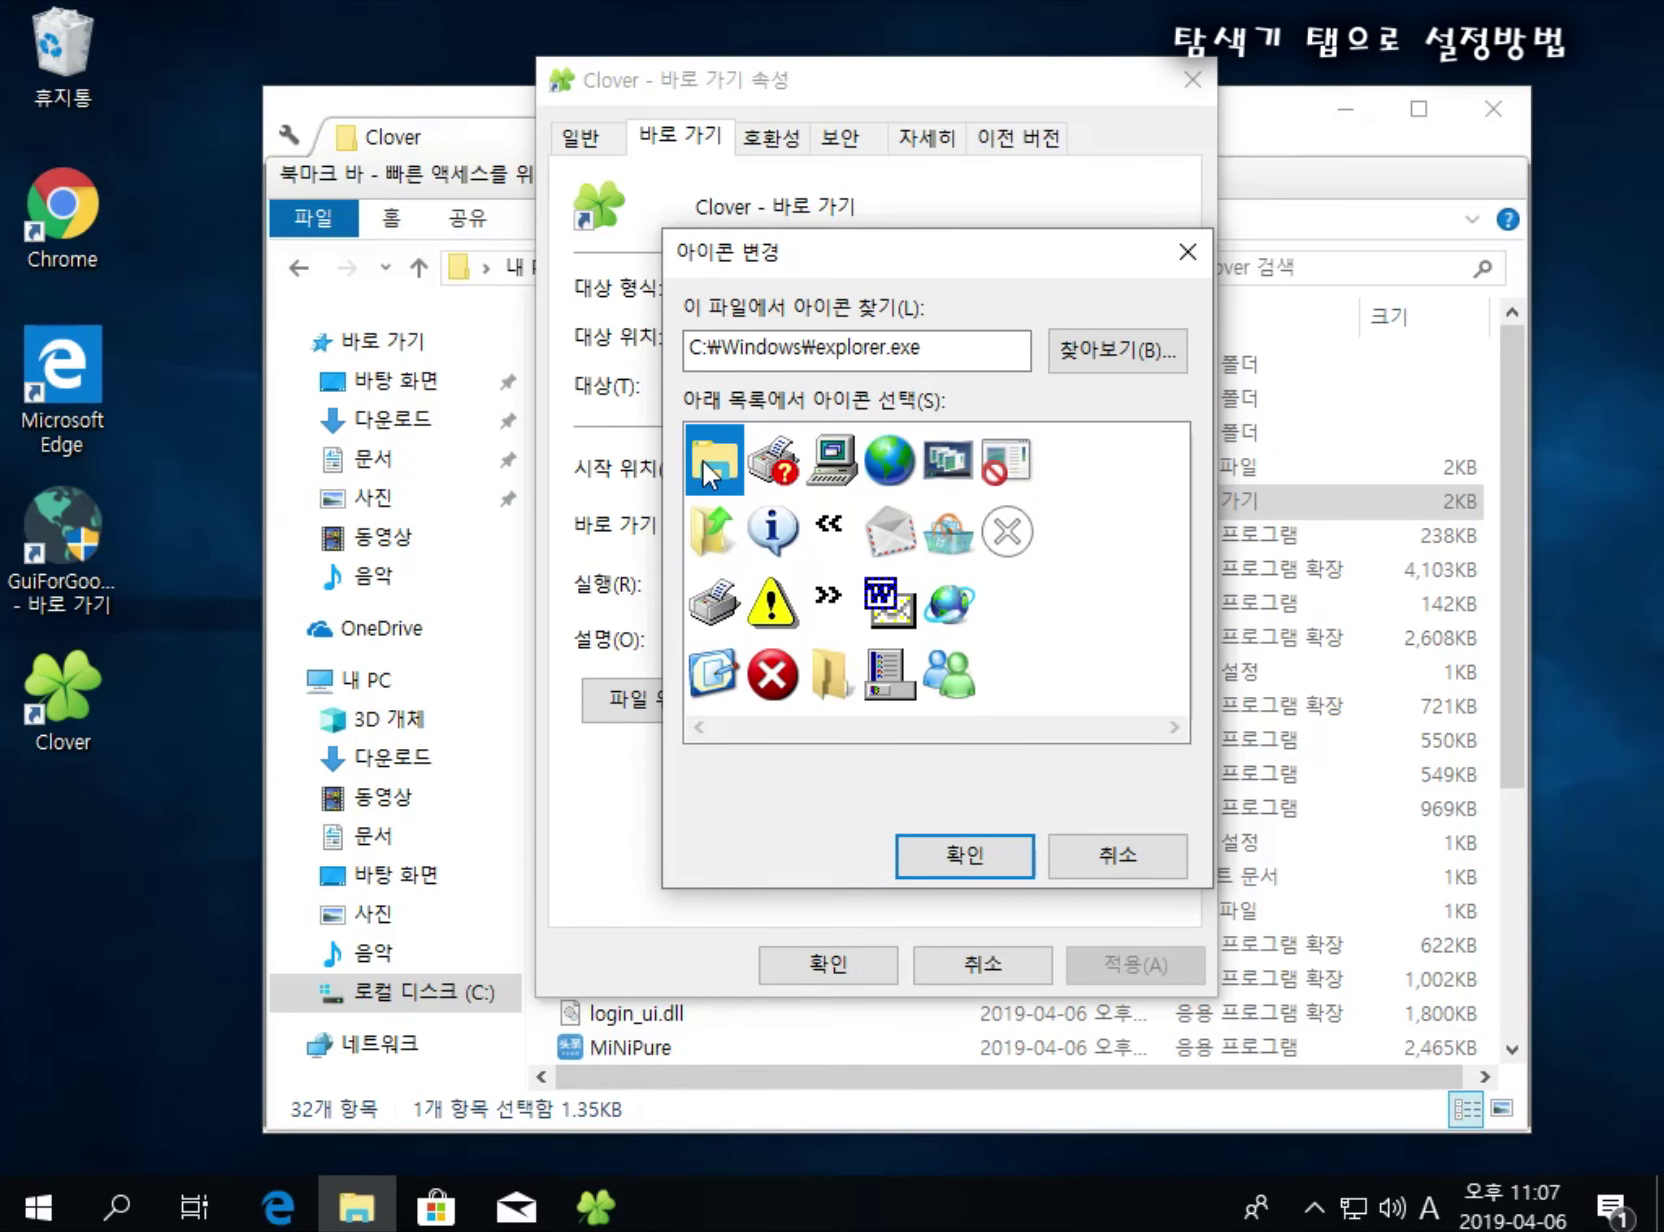
click(965, 856)
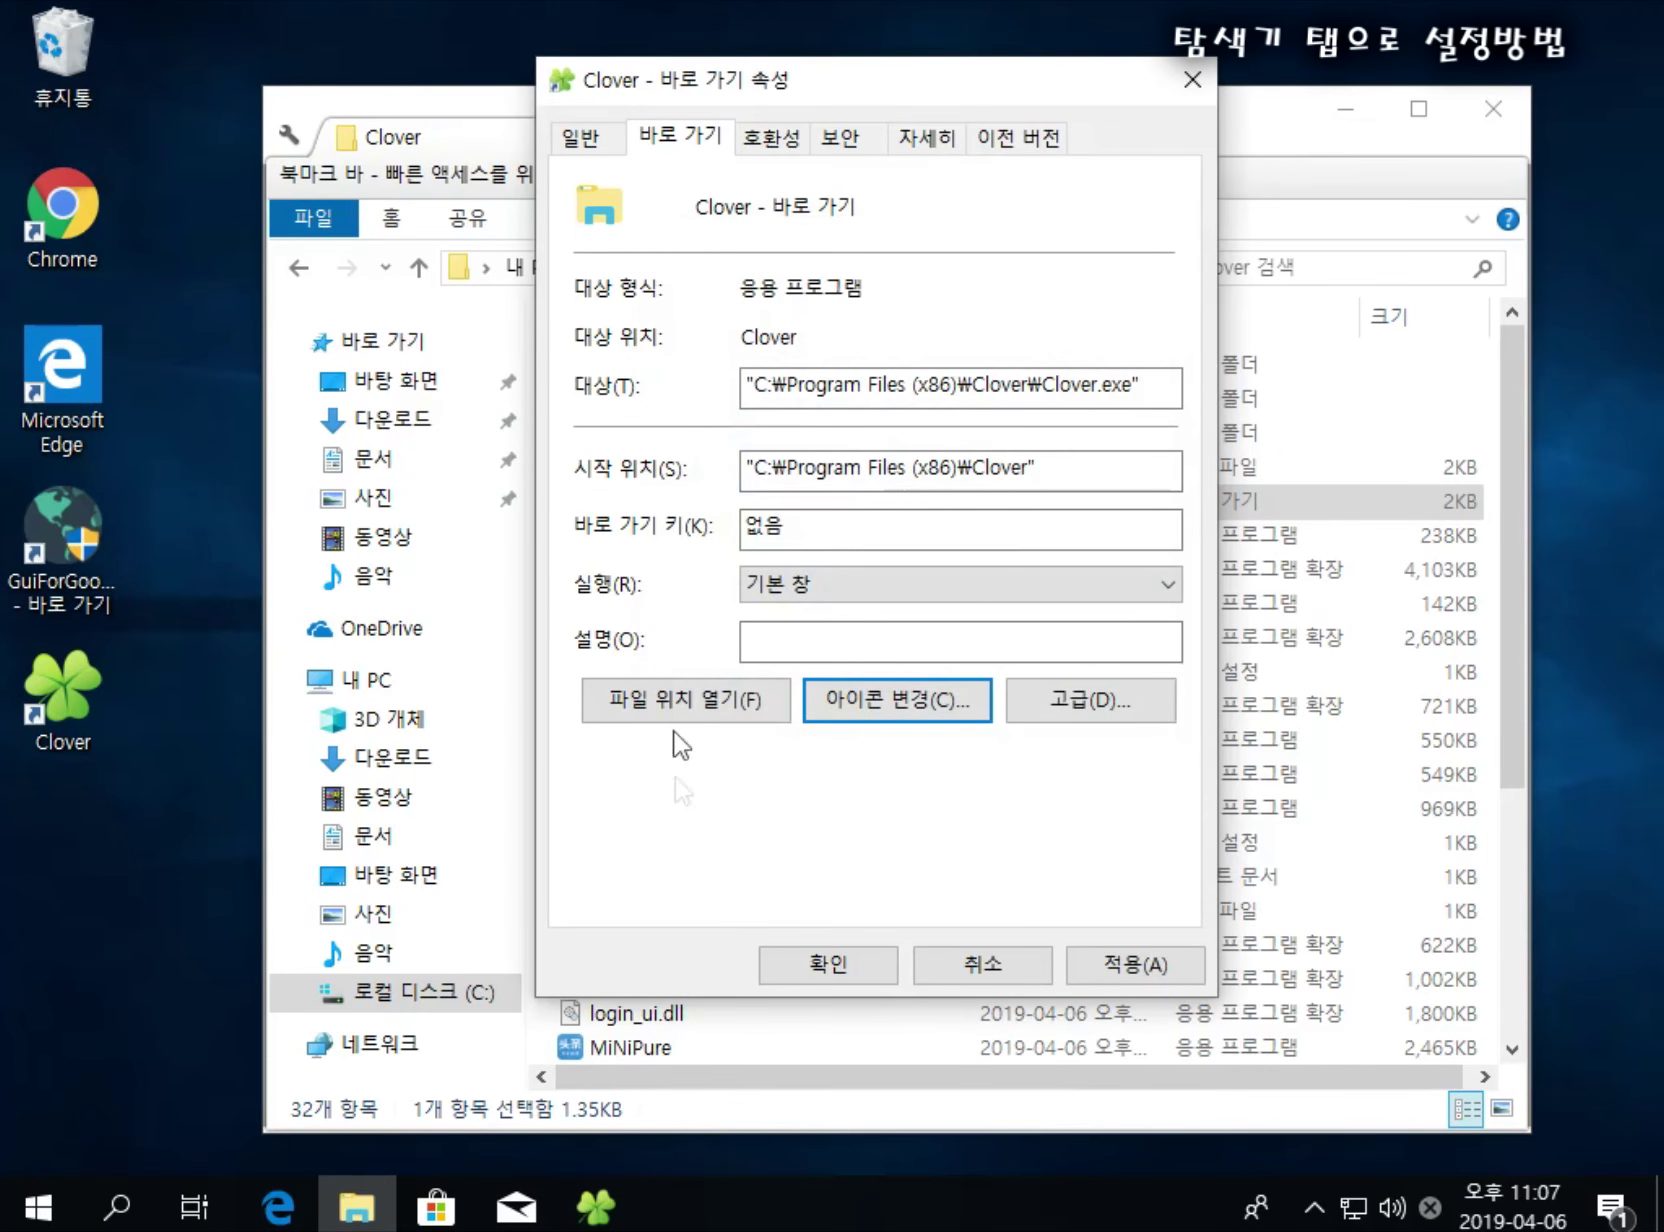
click(855, 968)
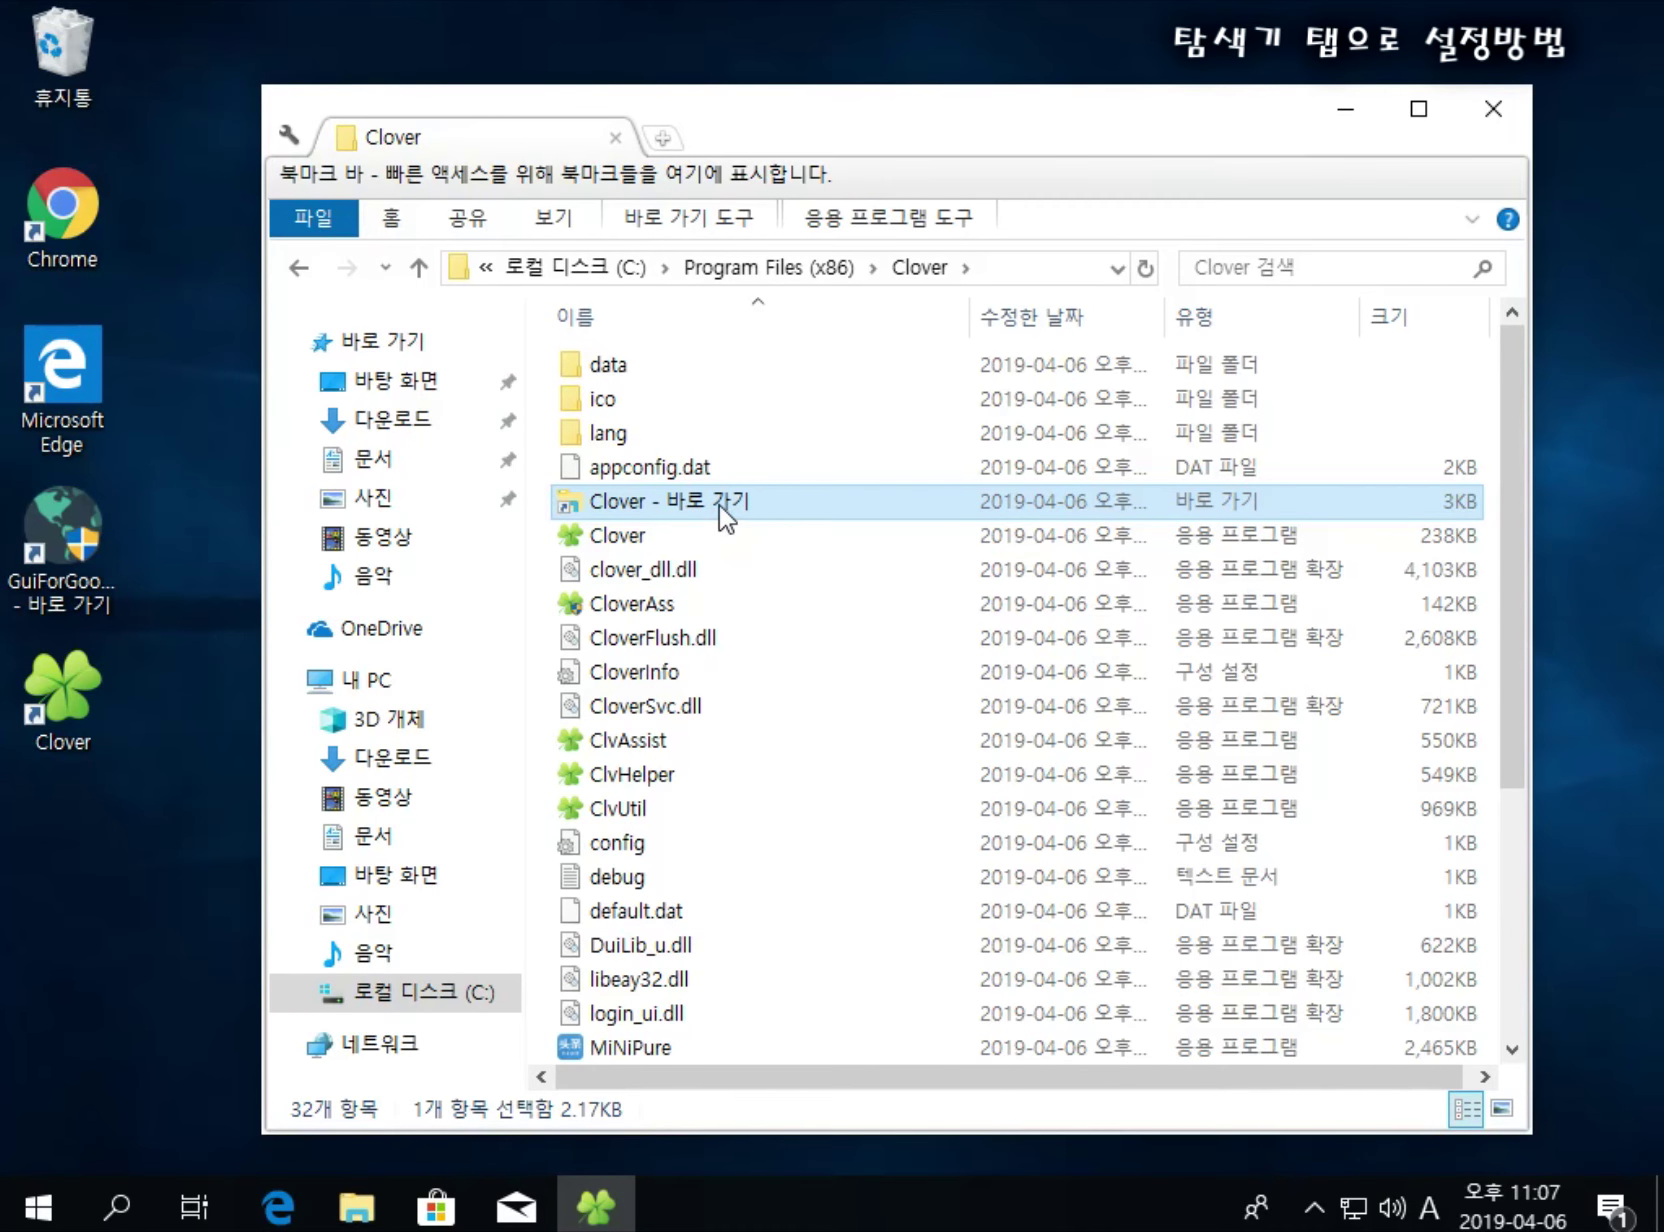
Step: Pin the folder-icon Clover shortcut to the taskbar
drag(721, 508, 685, 1219)
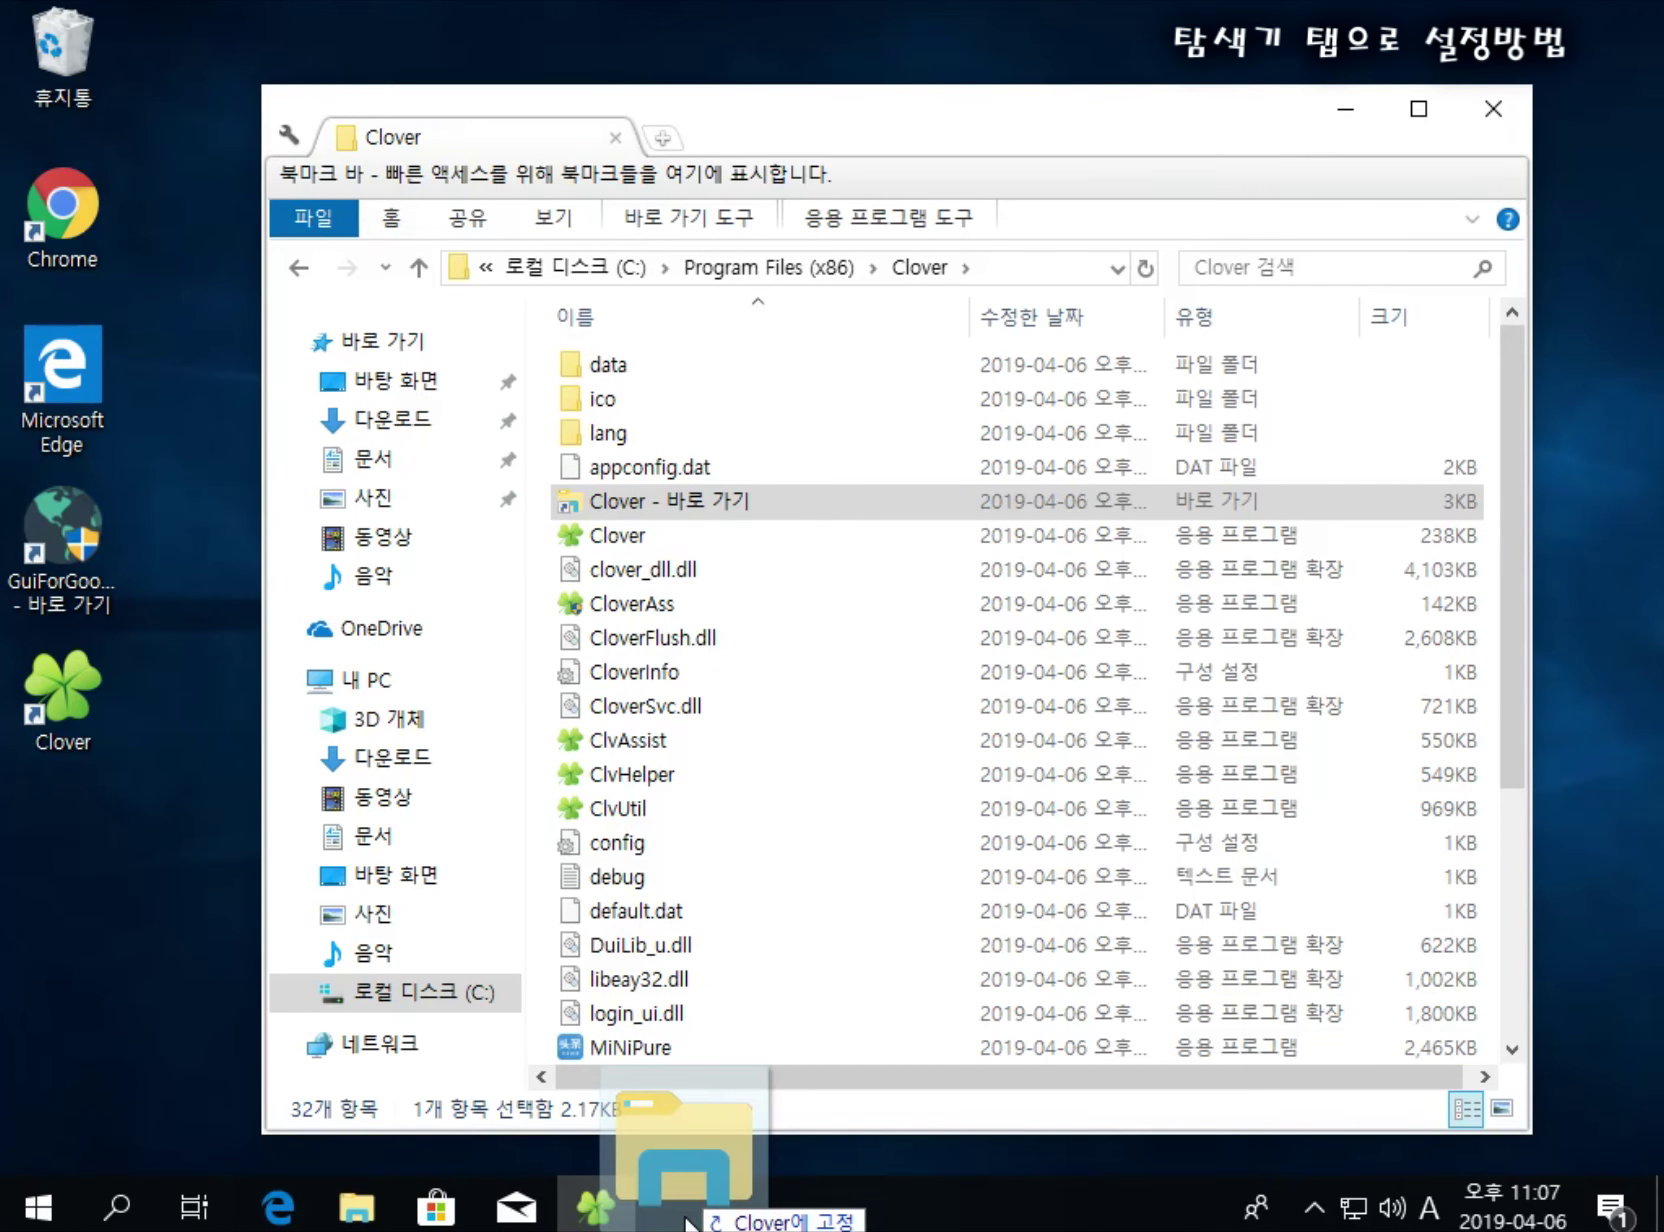
drag(686, 1220, 686, 1220)
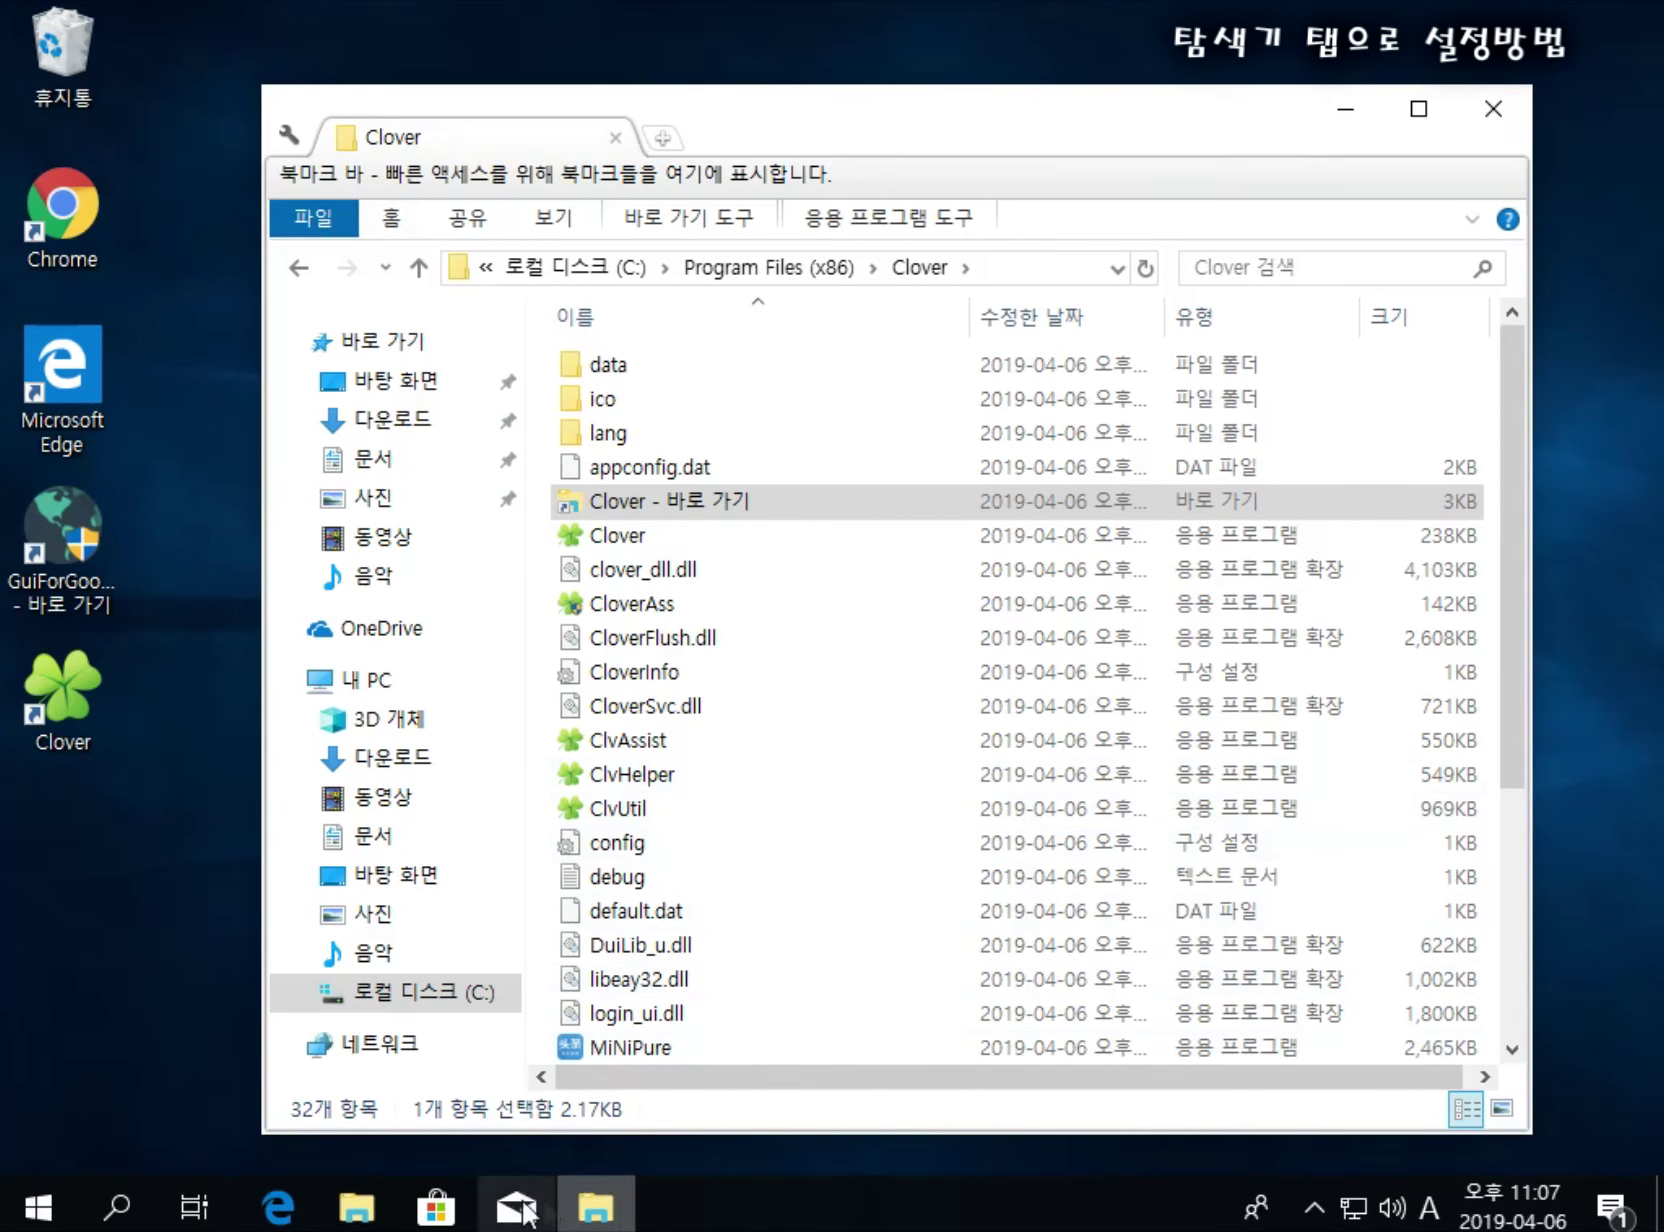
mouse_move(629, 1222)
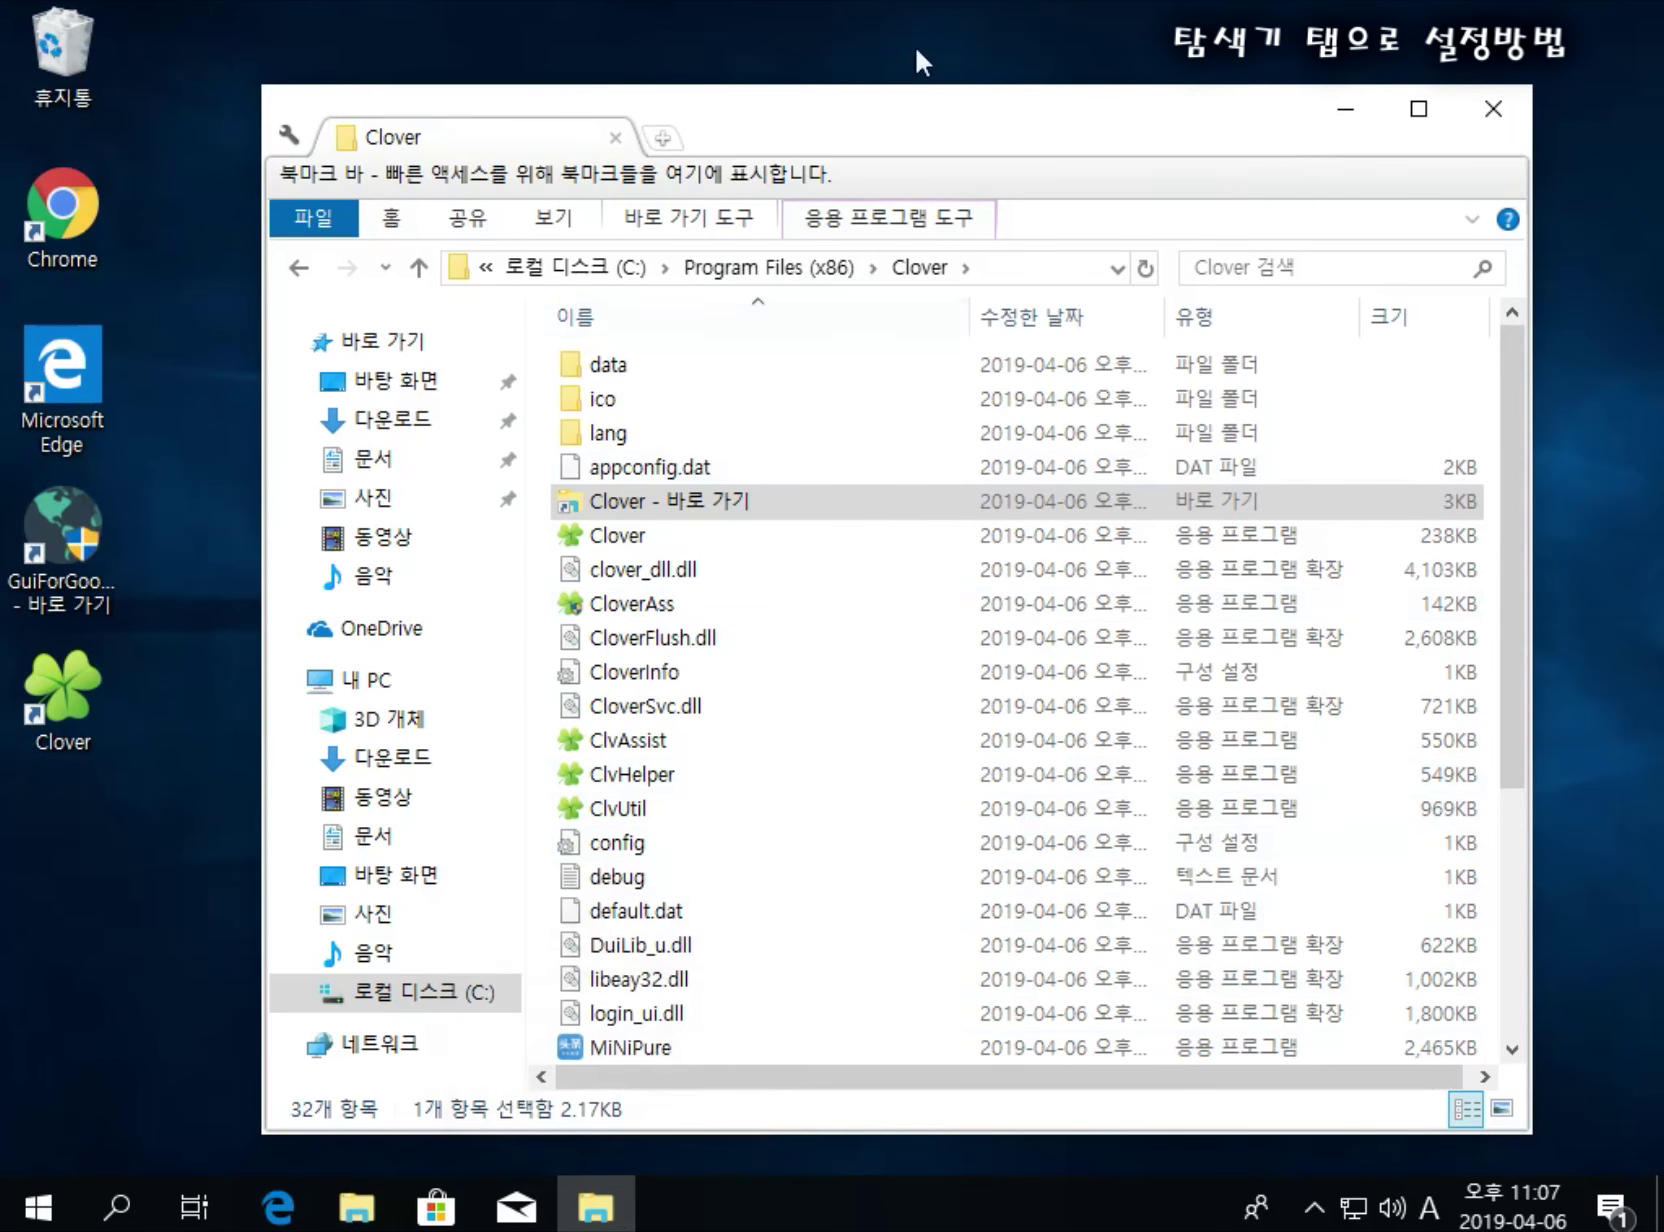
Step: Move the Clover window up, test the pinned Clover shortcut, and check its taskbar options
drag(824, 137, 838, 92)
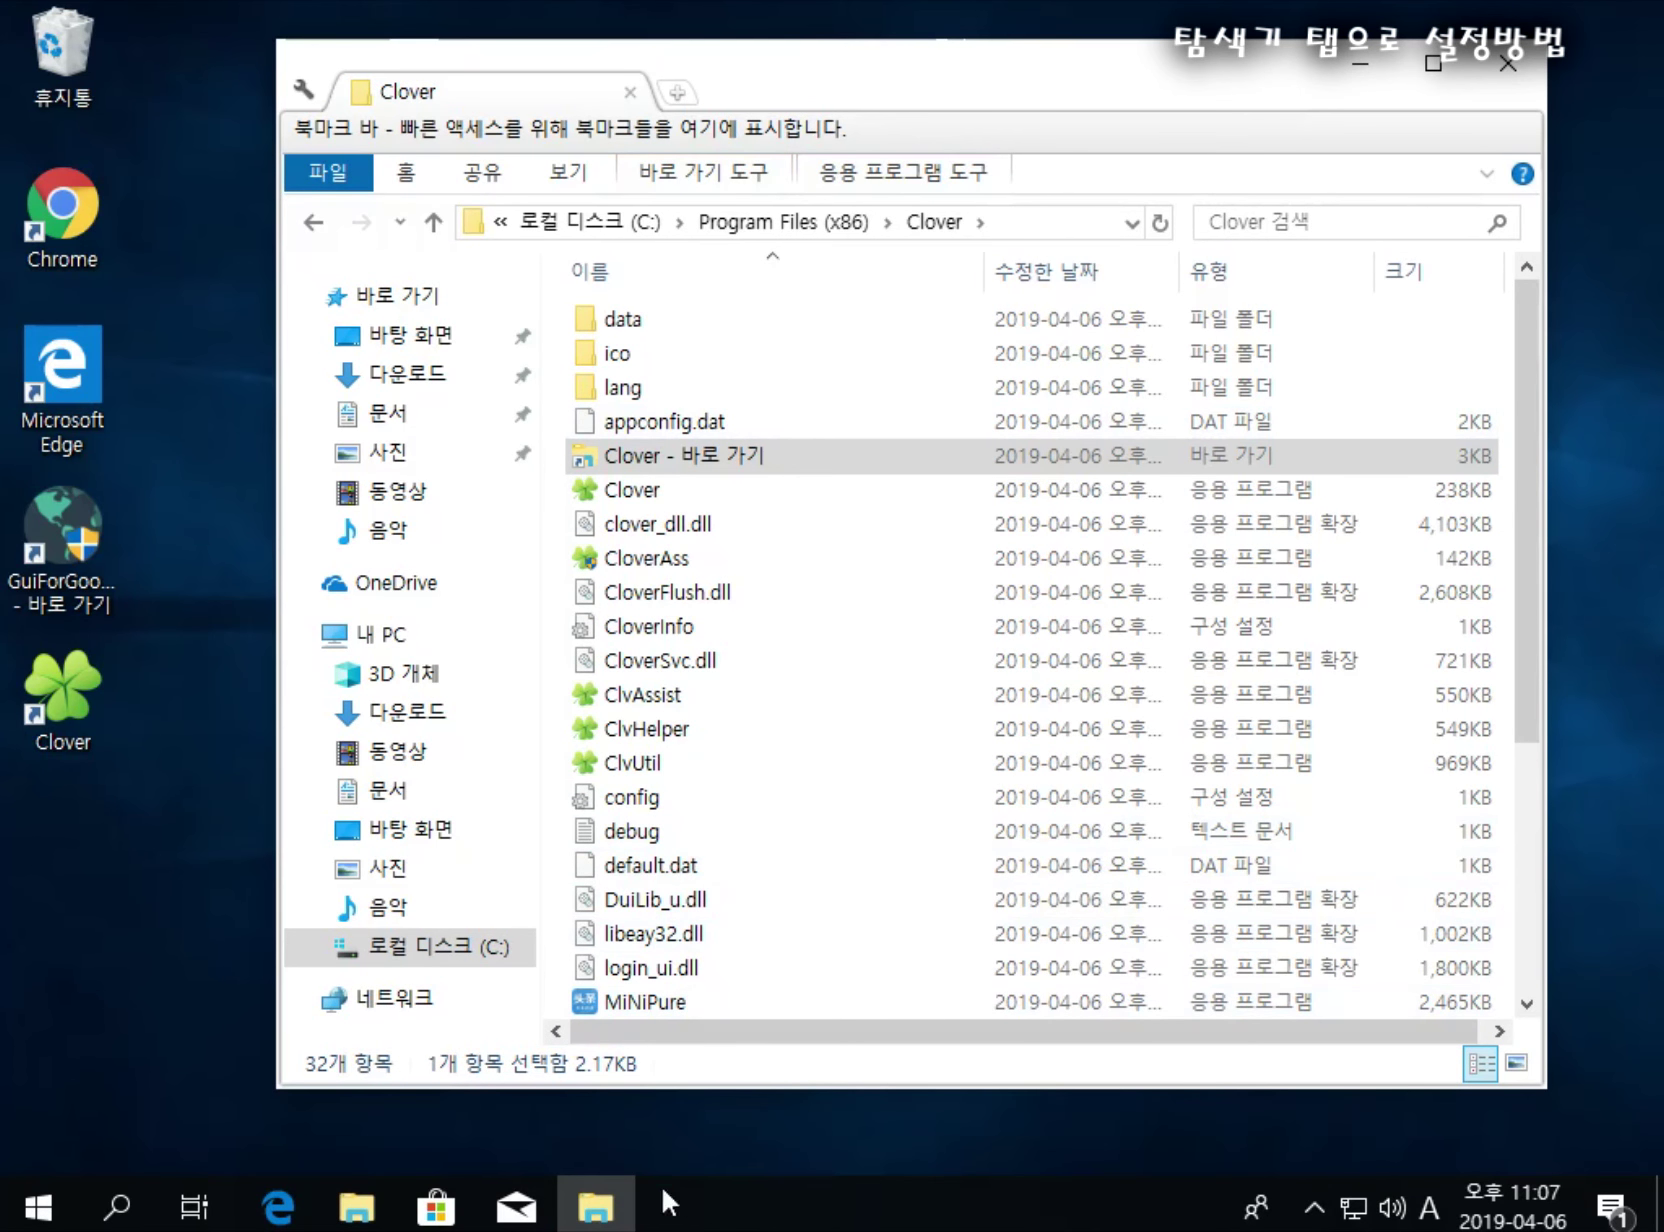
click(600, 1213)
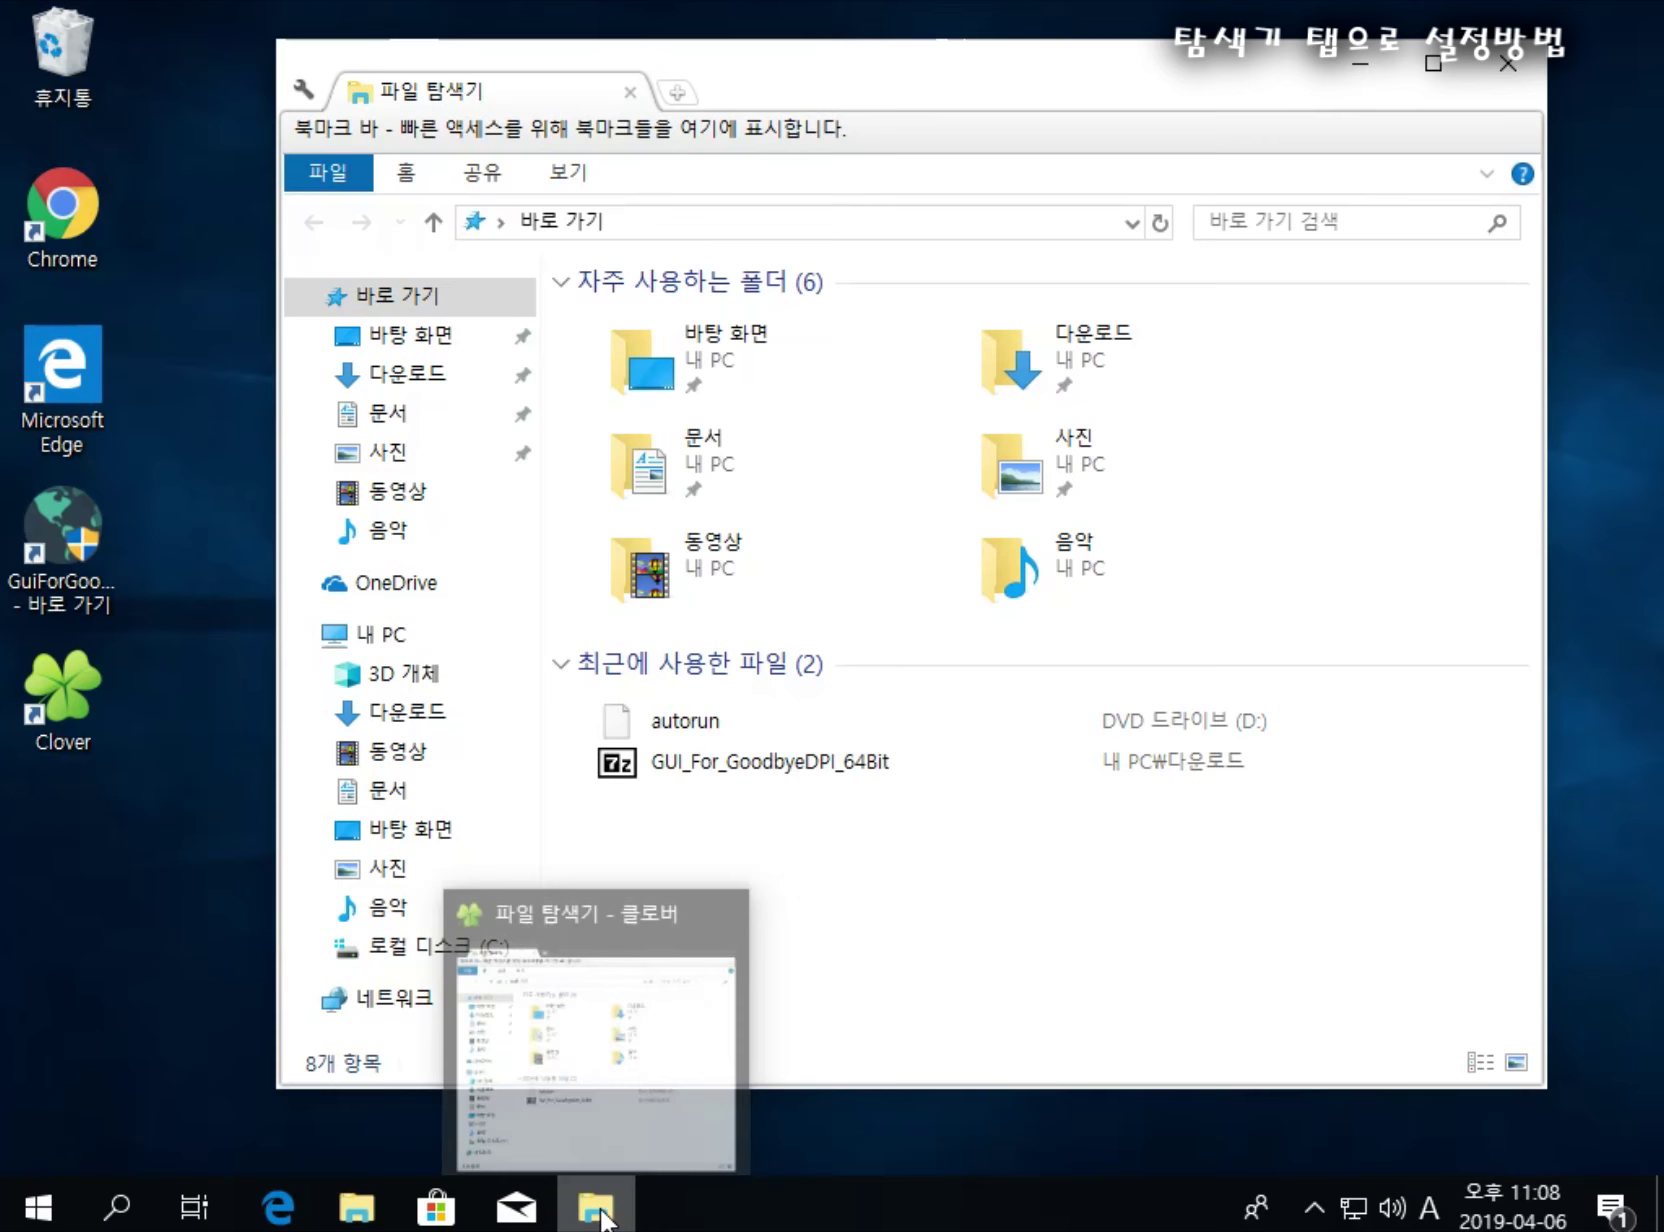
right_click(600, 1213)
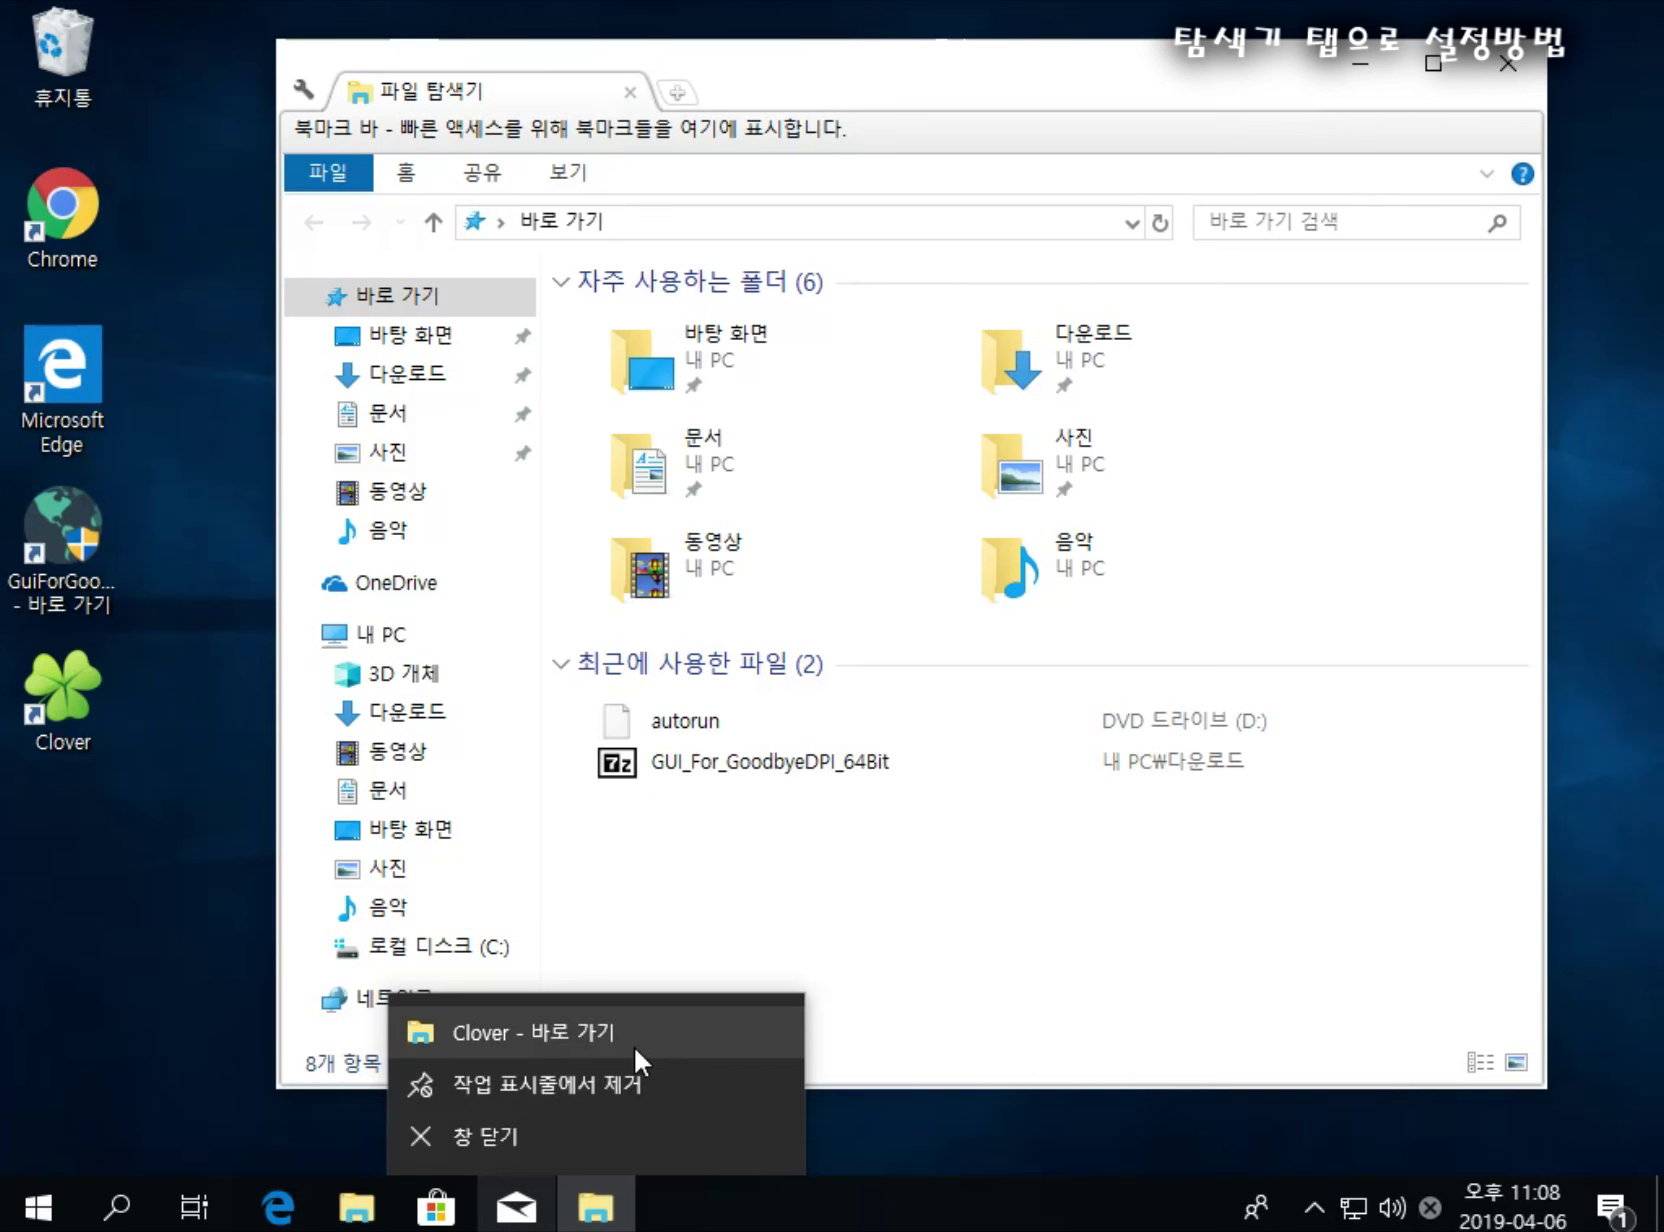
click(905, 882)
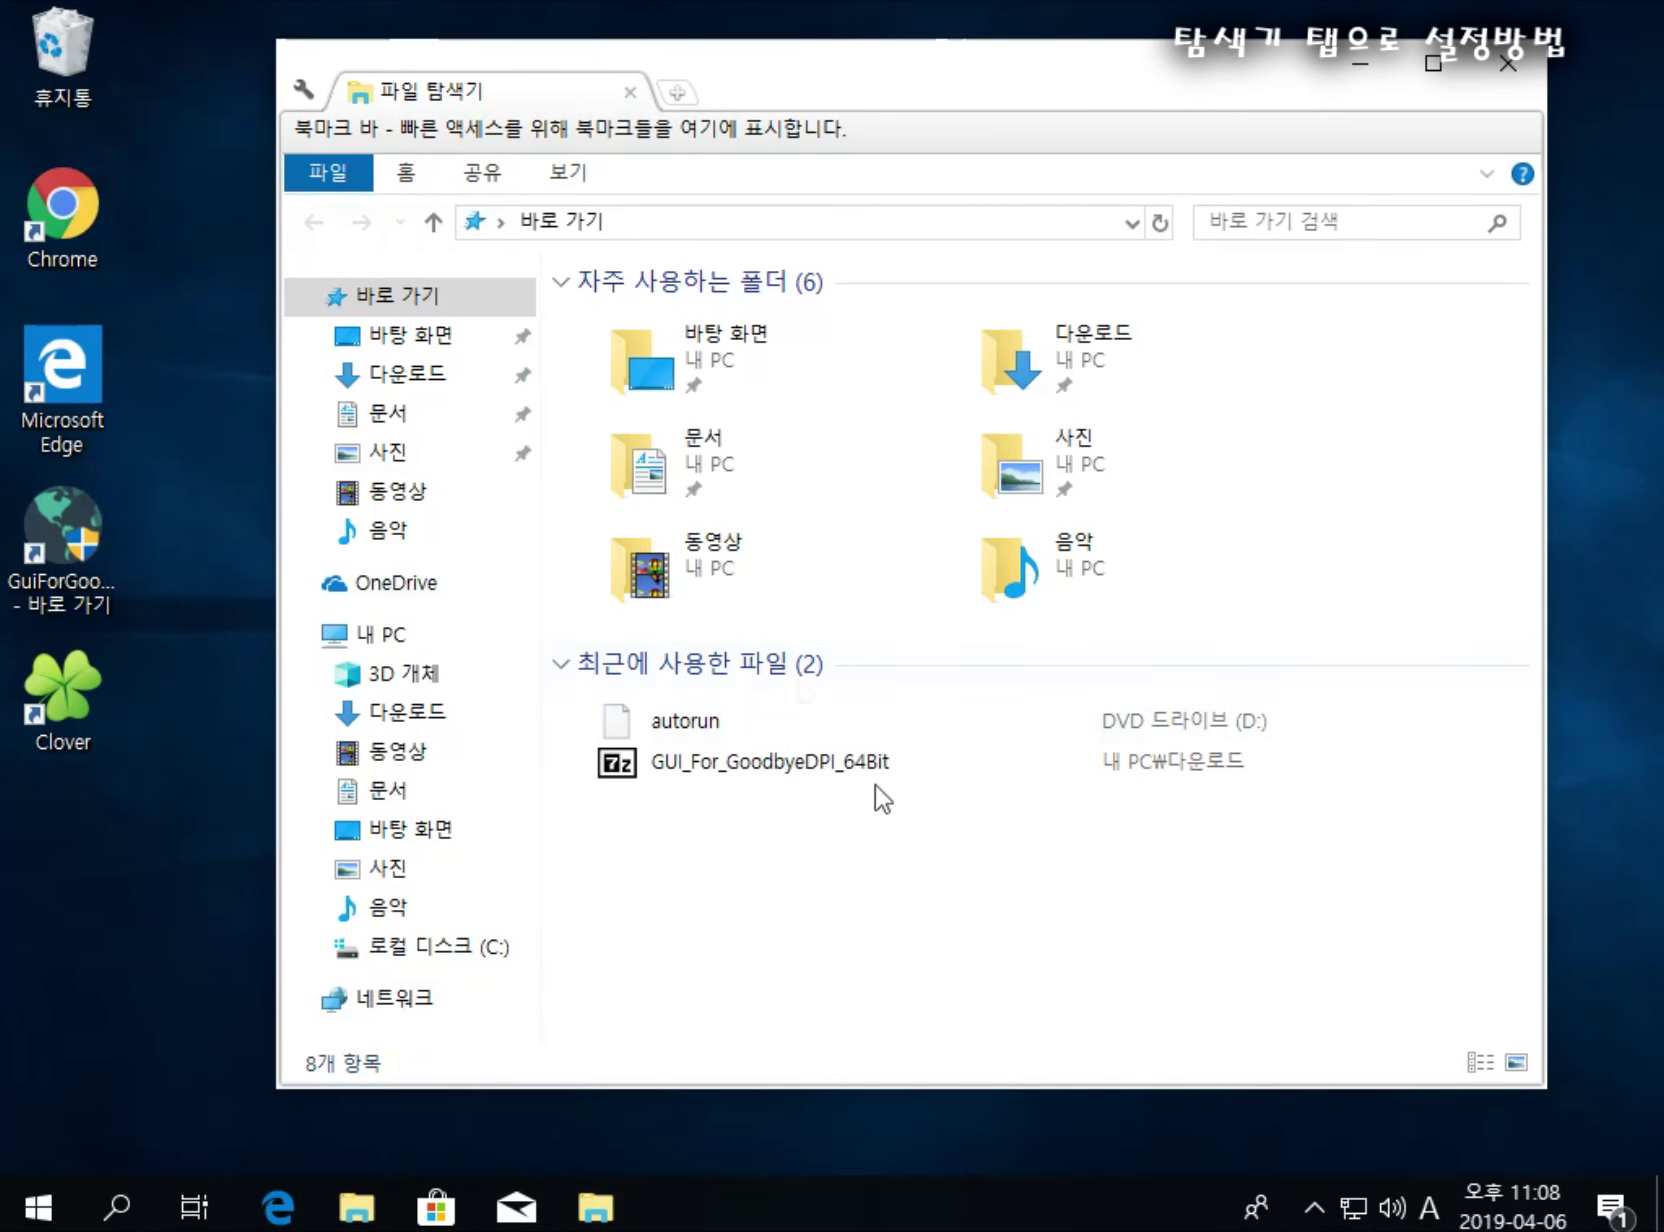
Step: Unpin the original File Explorer from the taskbar and move the pinned Clover folder shortcut directly beside Microsoft Edge
click(1525, 78)
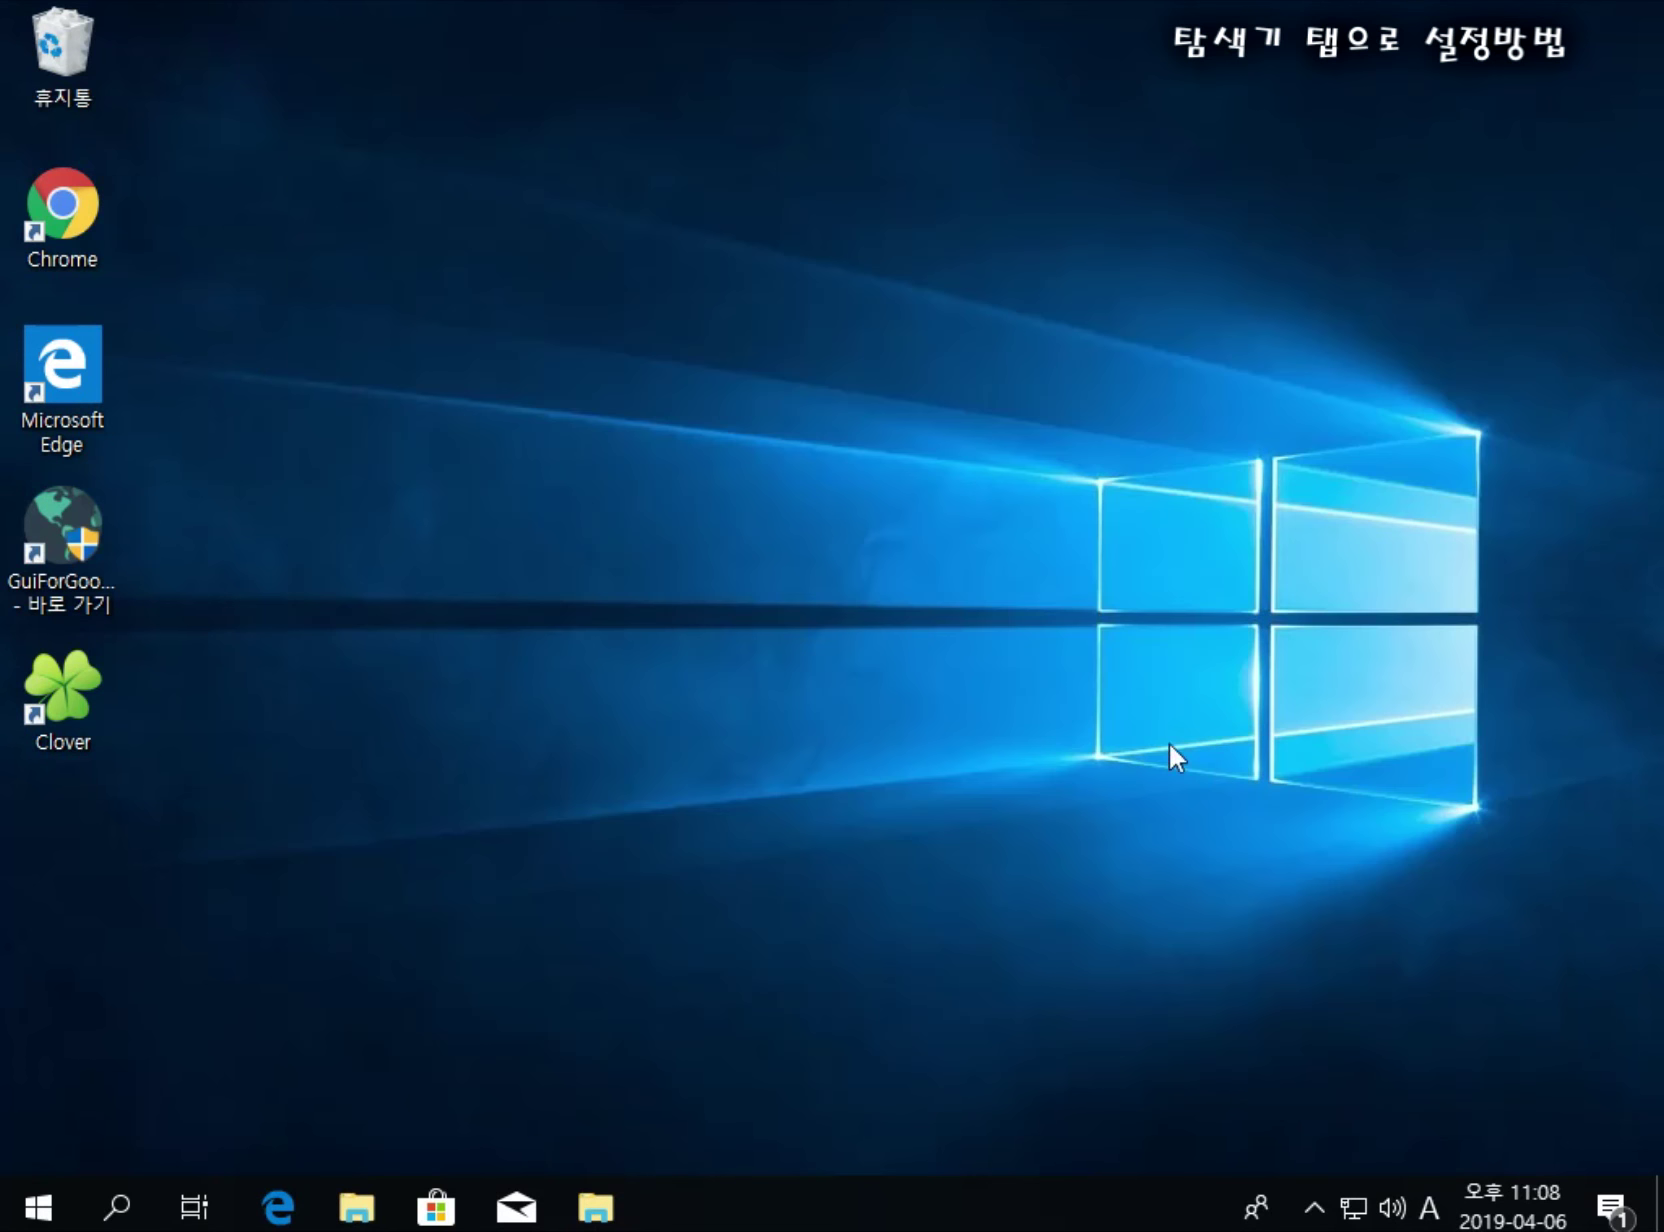
right_click(358, 1212)
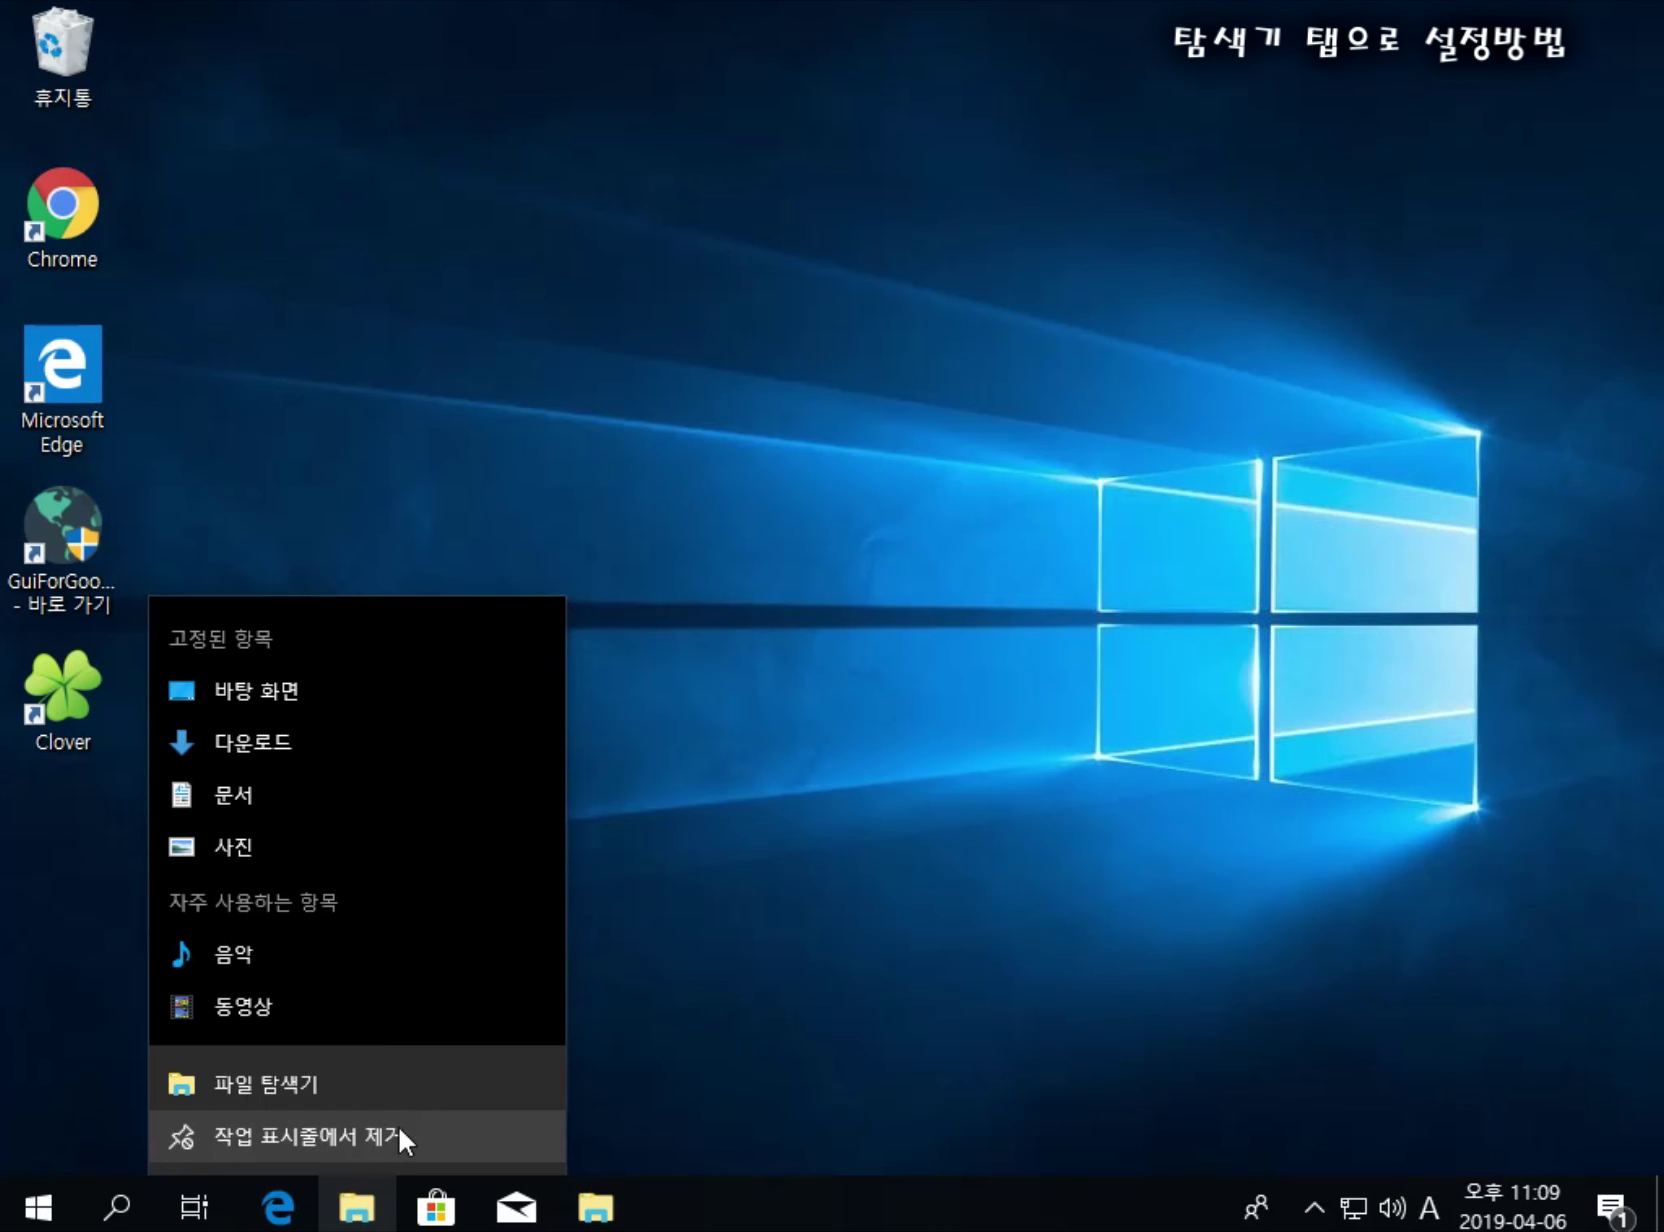
click(398, 1136)
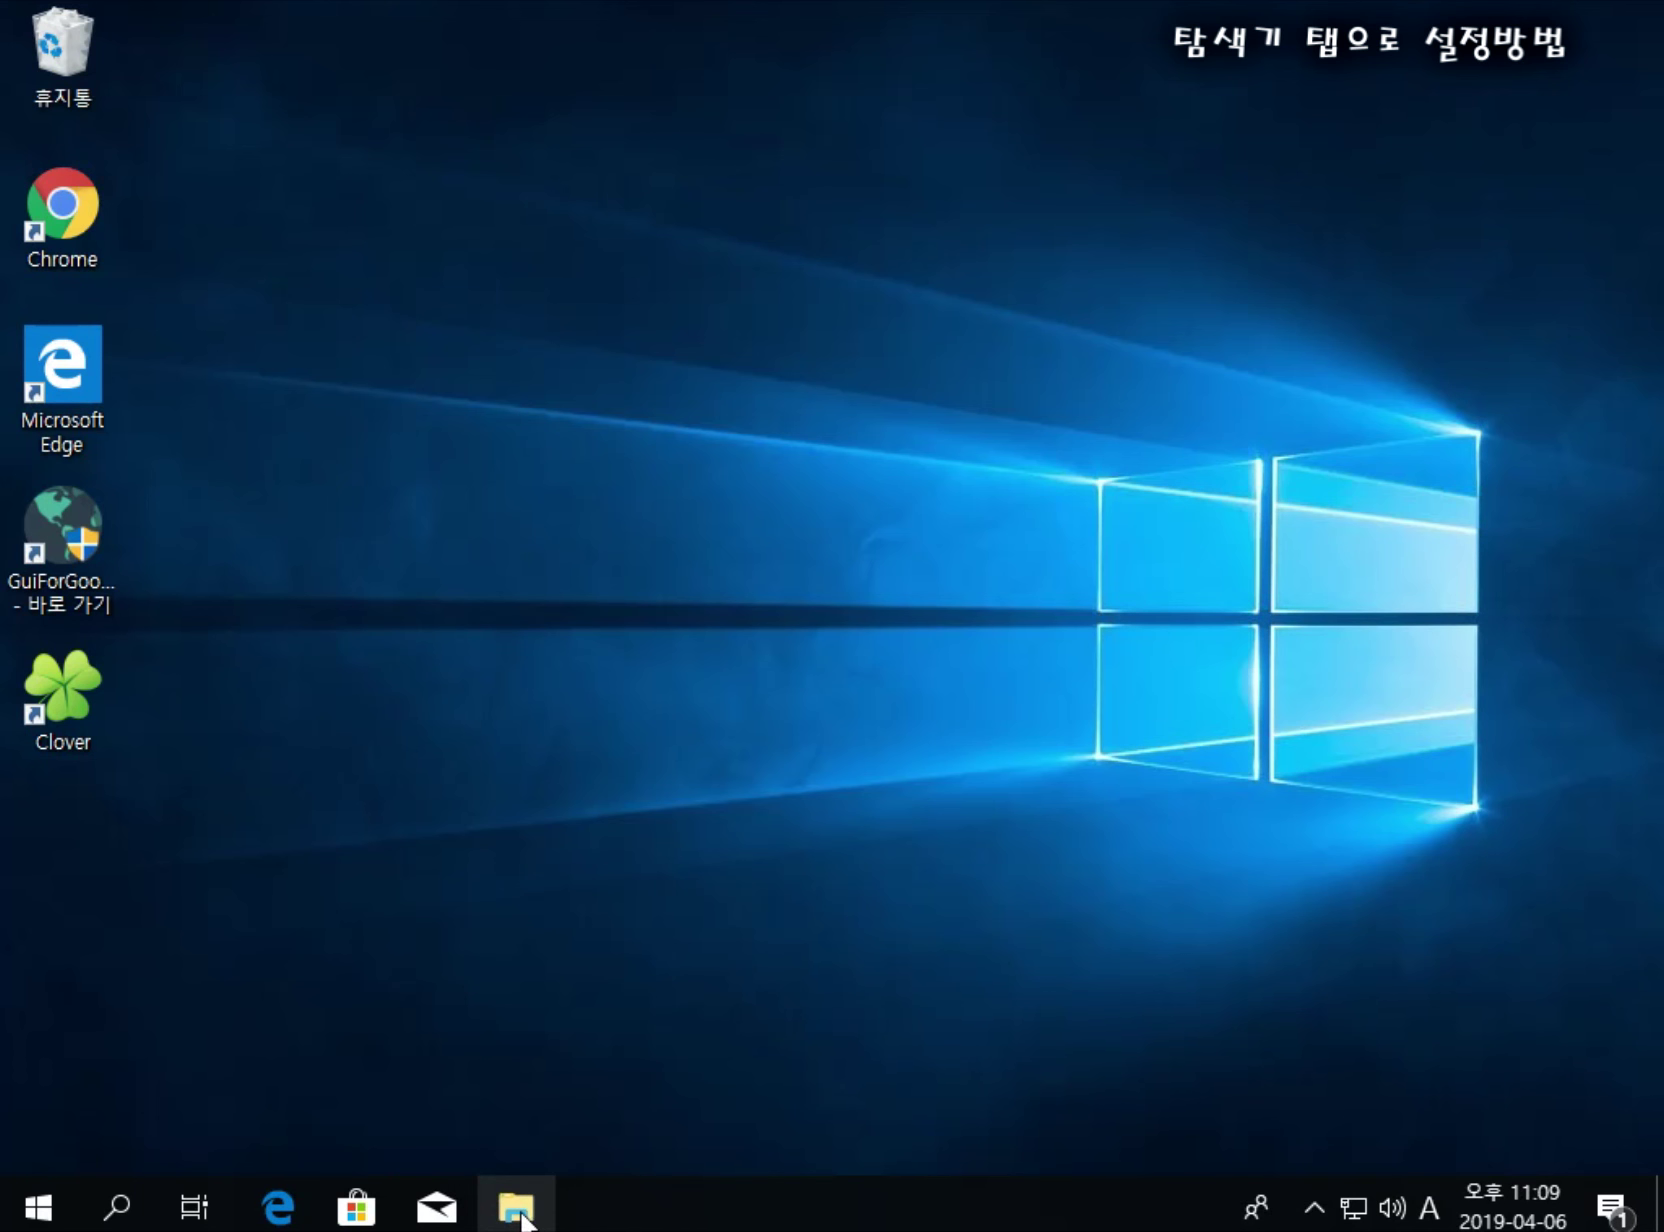
drag(516, 1211, 330, 1208)
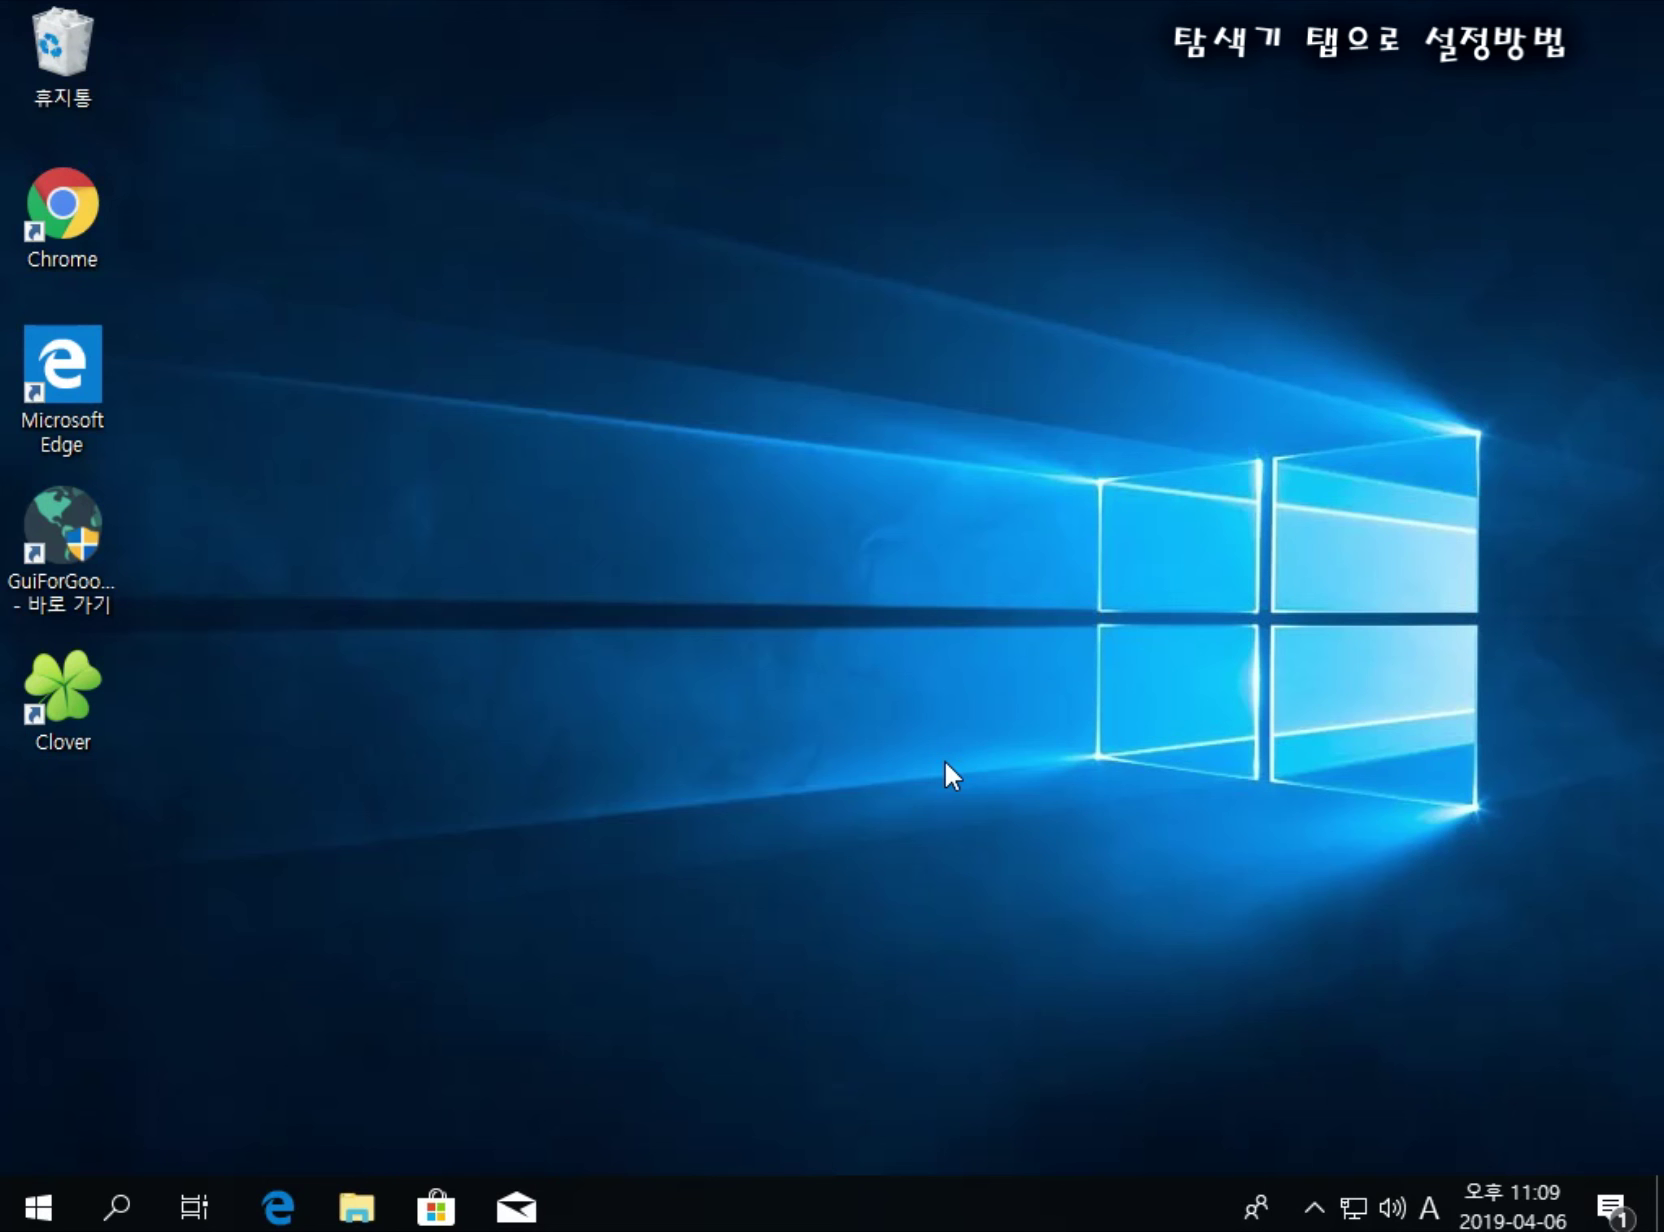
Step: Open File Explorer three times in succession to get three tabs in one Clover window
key(super+e)
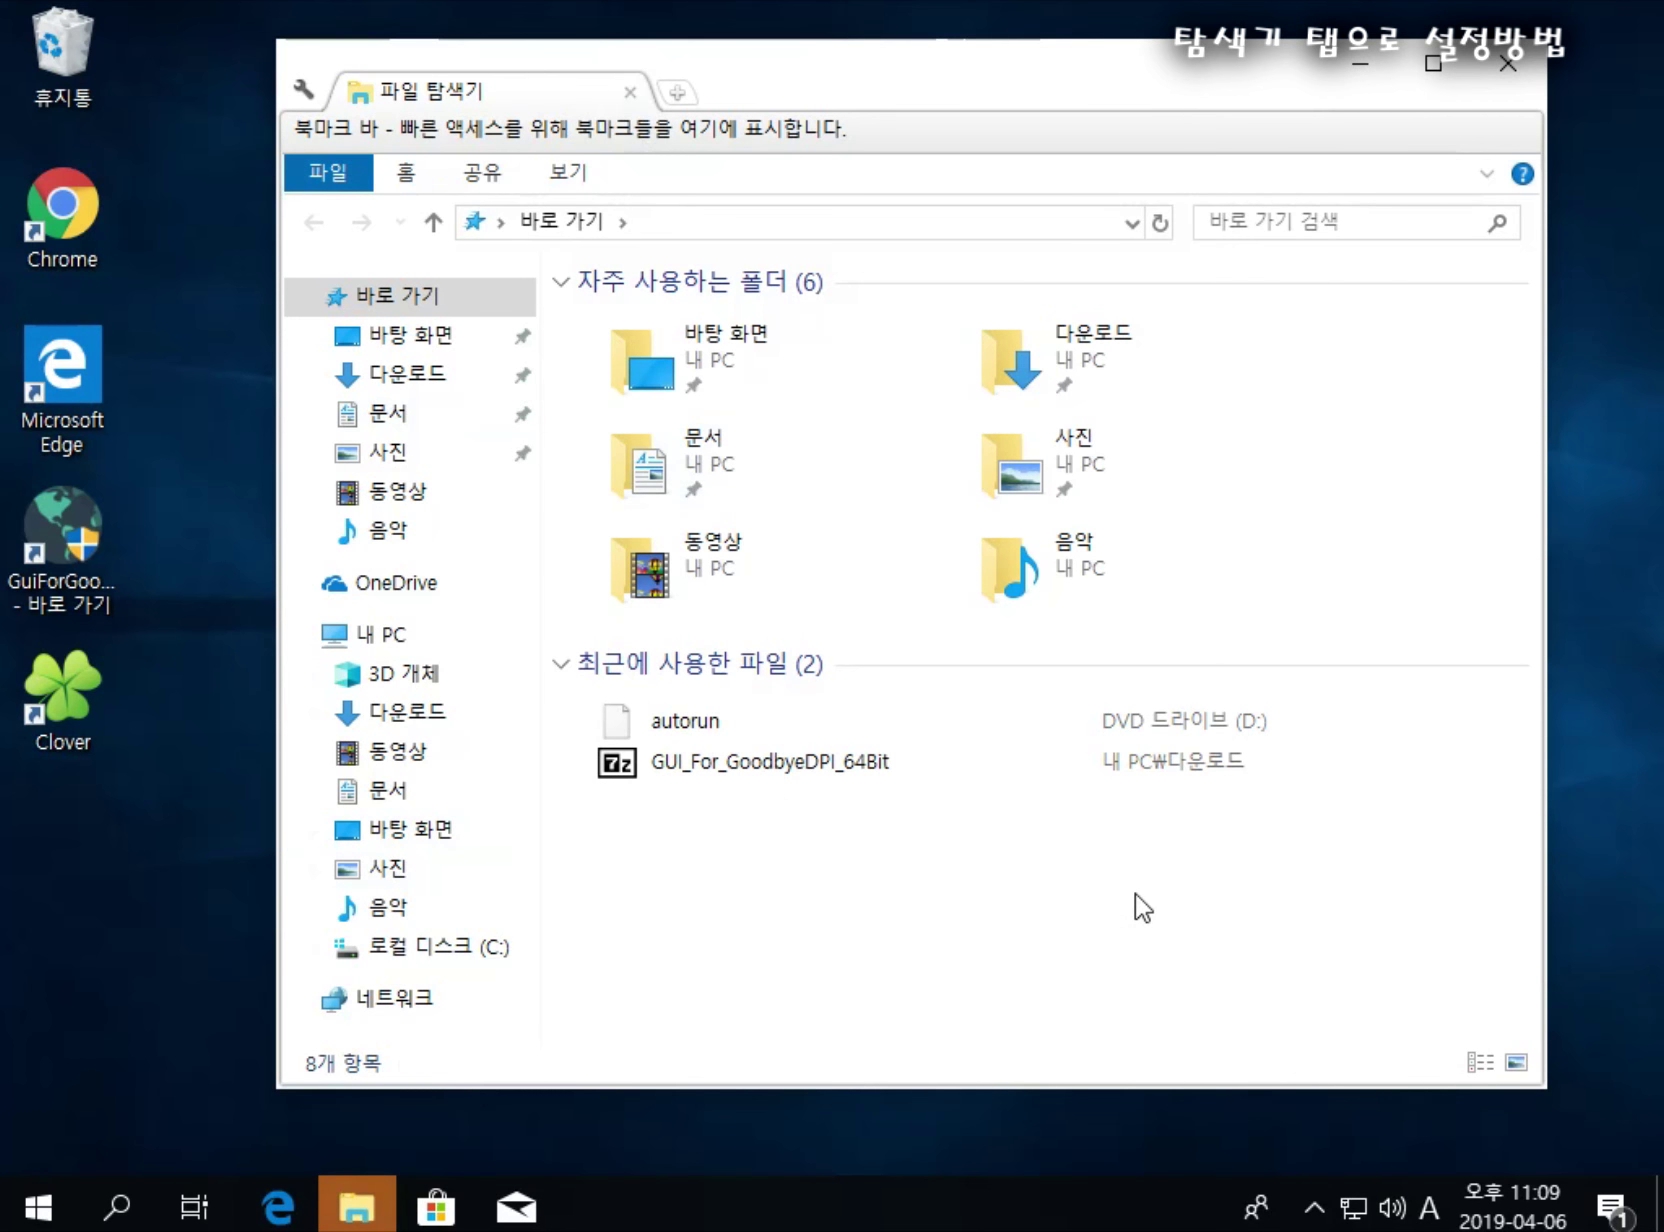
key(super+e)
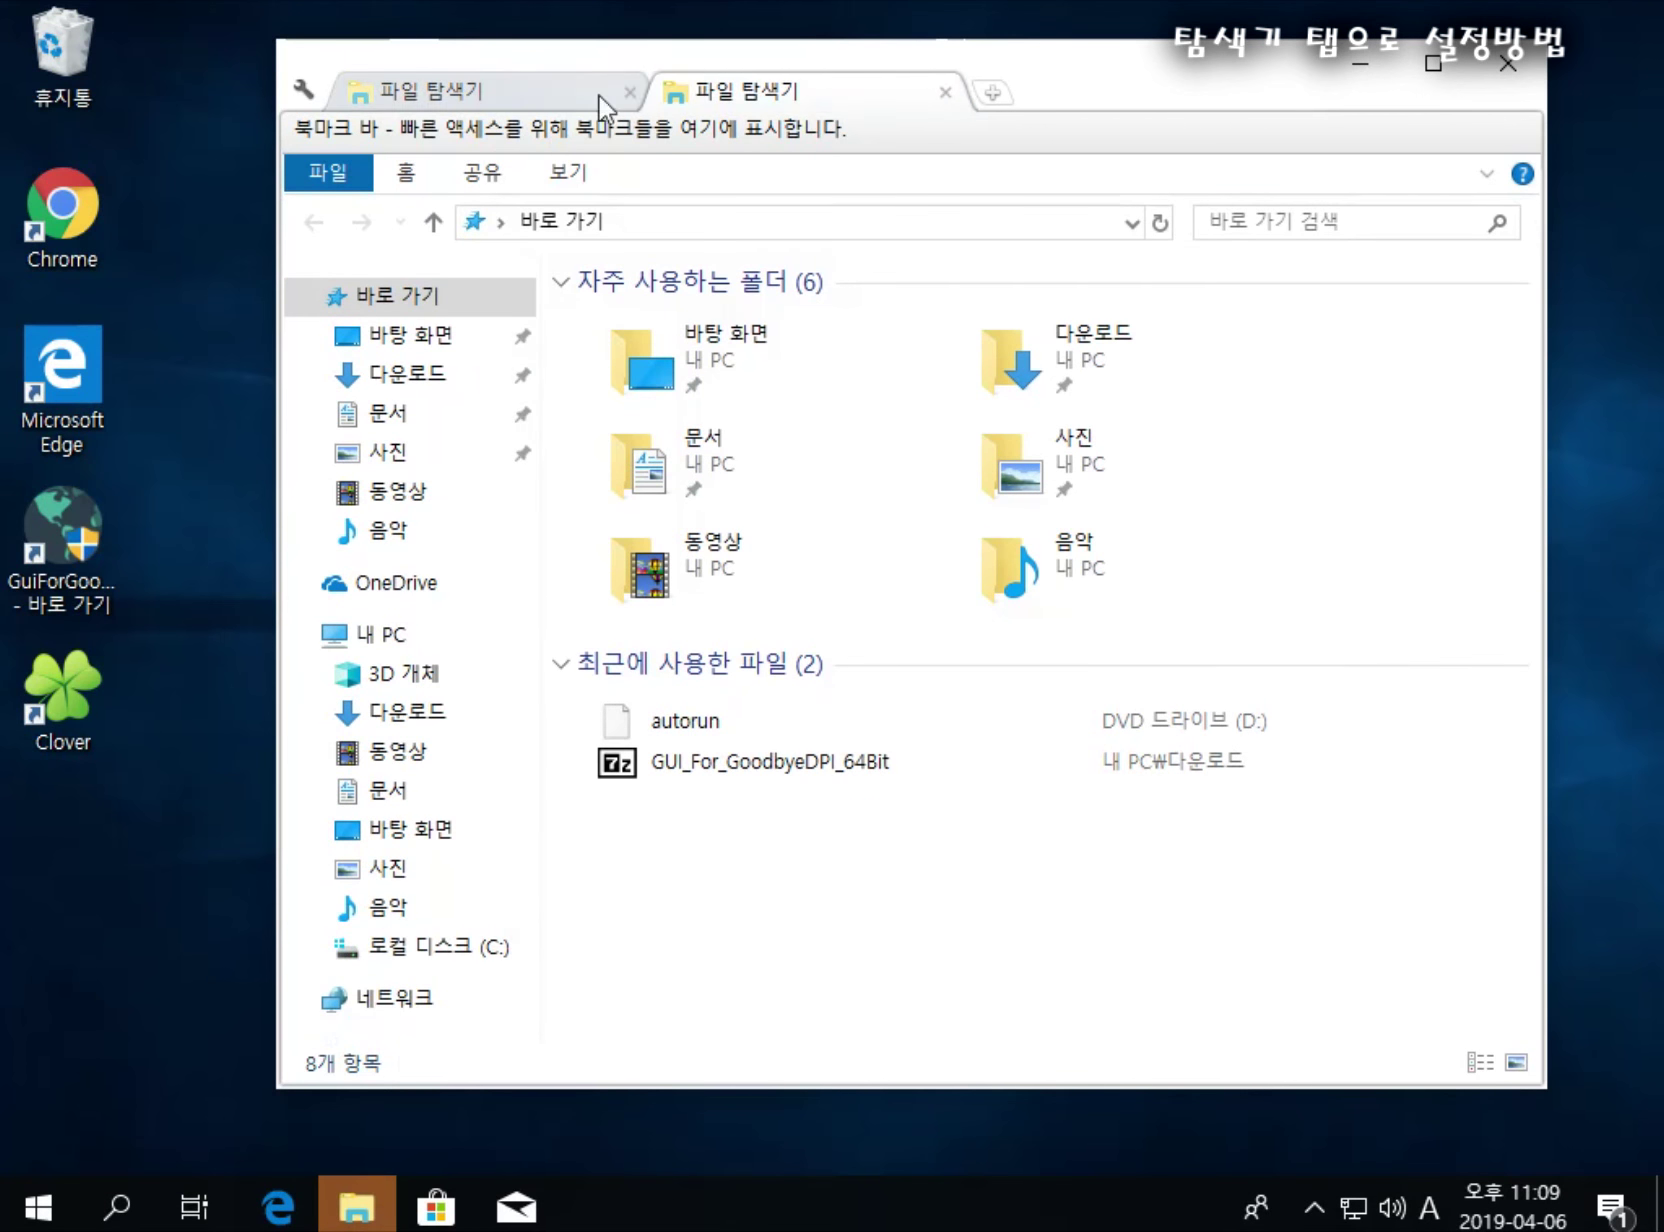
key(super+e)
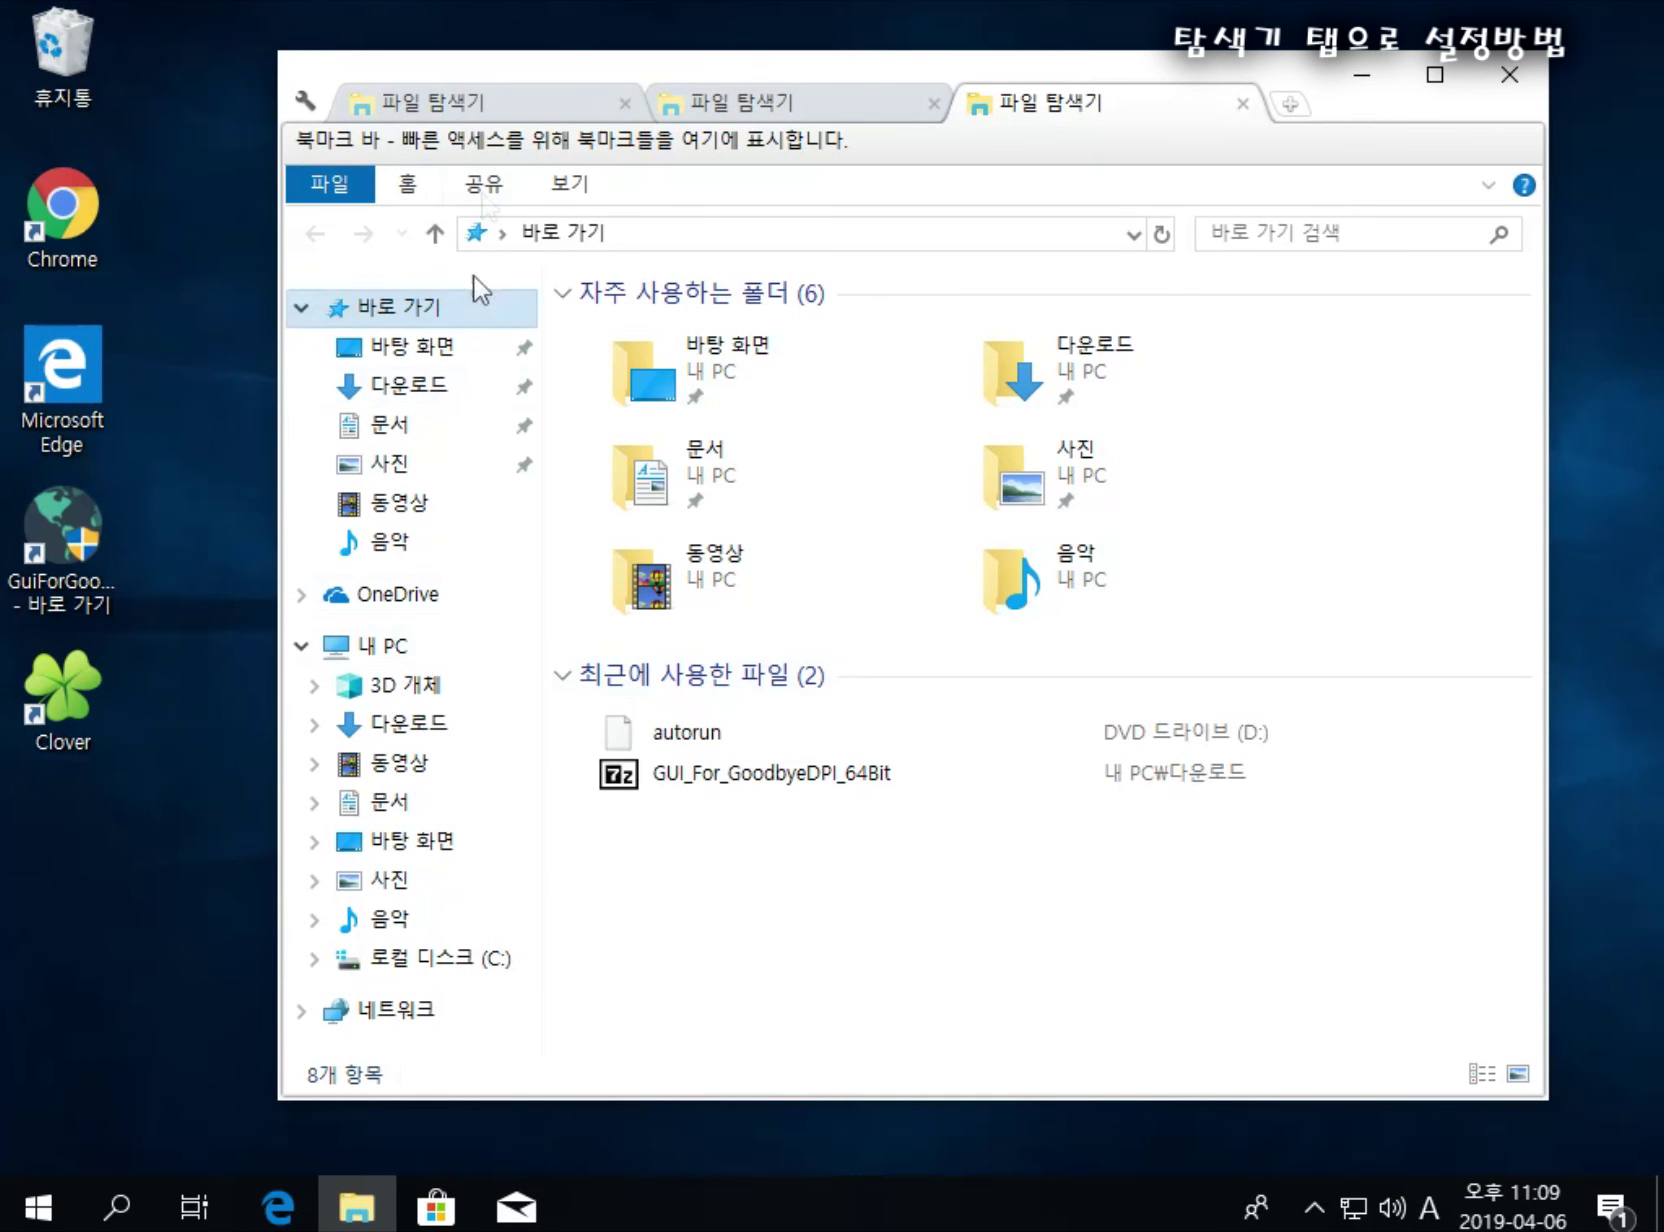
Step: Switch through the first, second and third File Explorer tabs, and shift the Clover window left and slightly down on the desktop
click(452, 104)
click(718, 104)
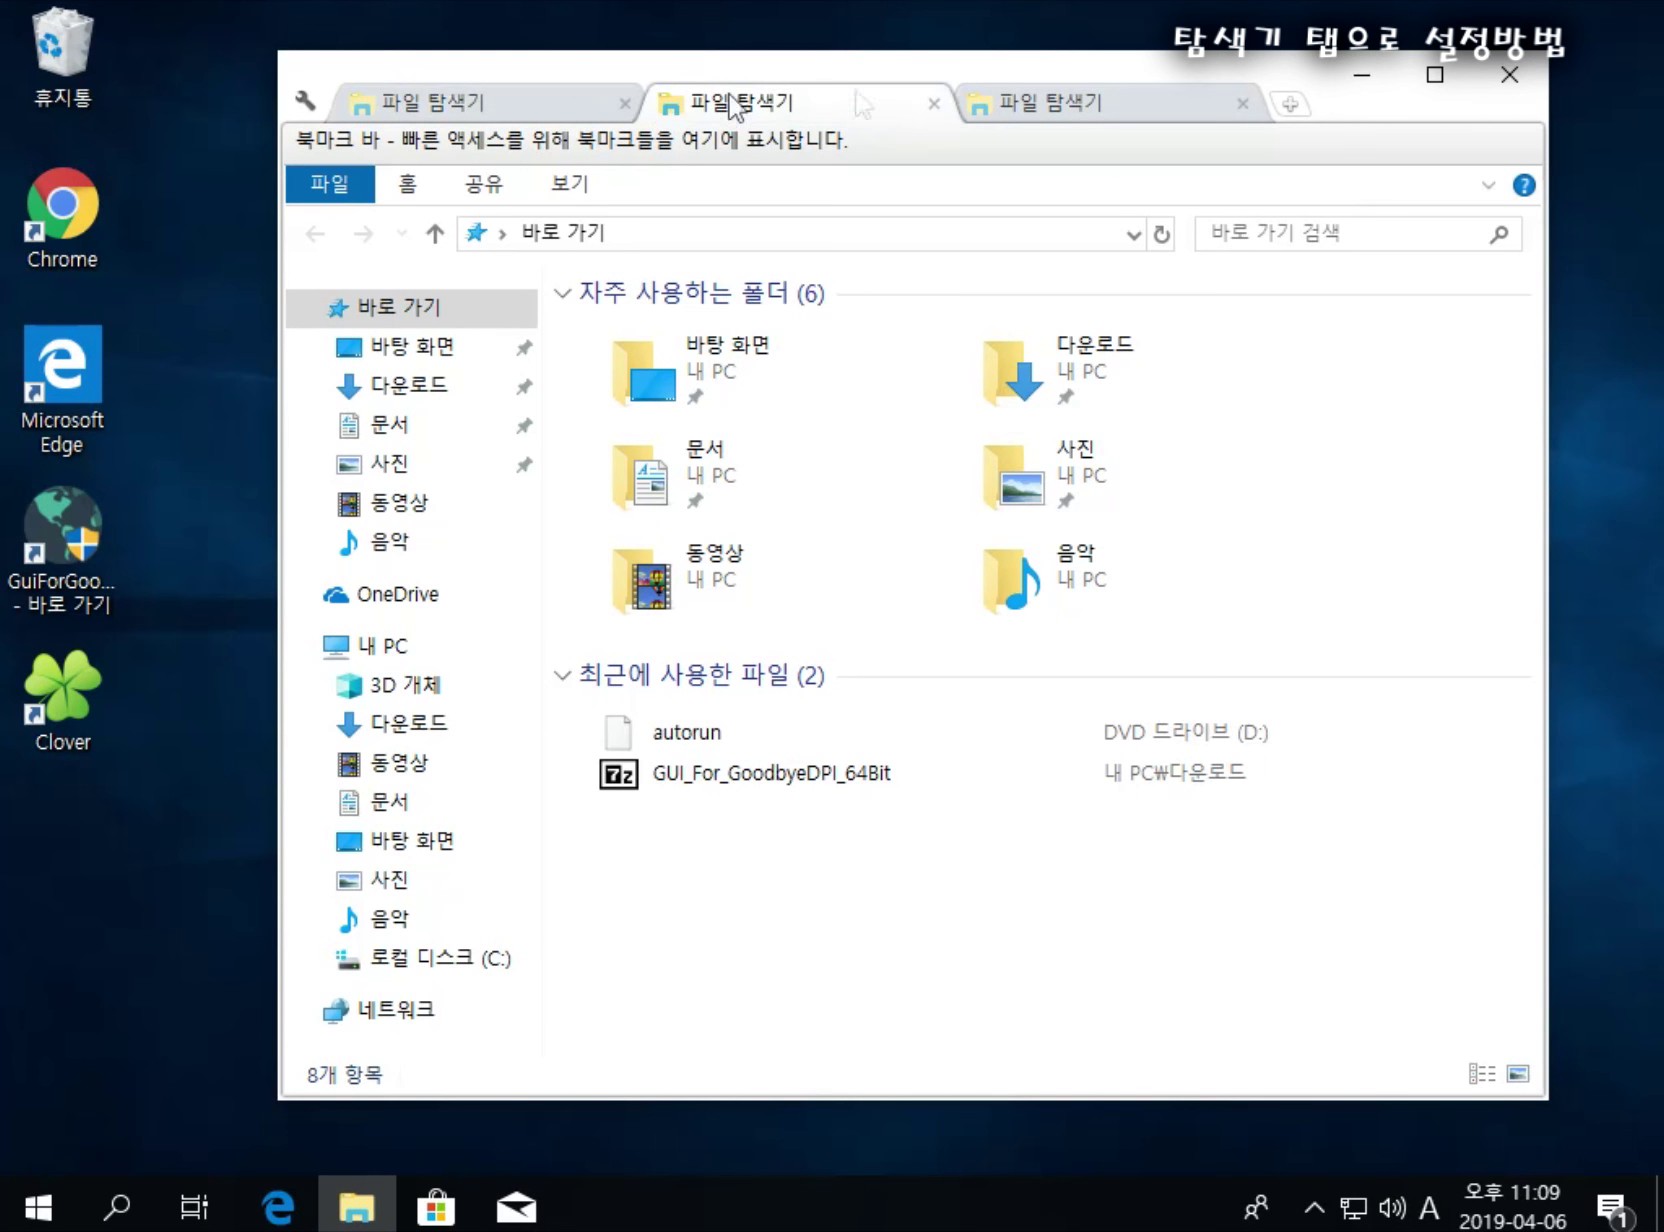
click(1038, 108)
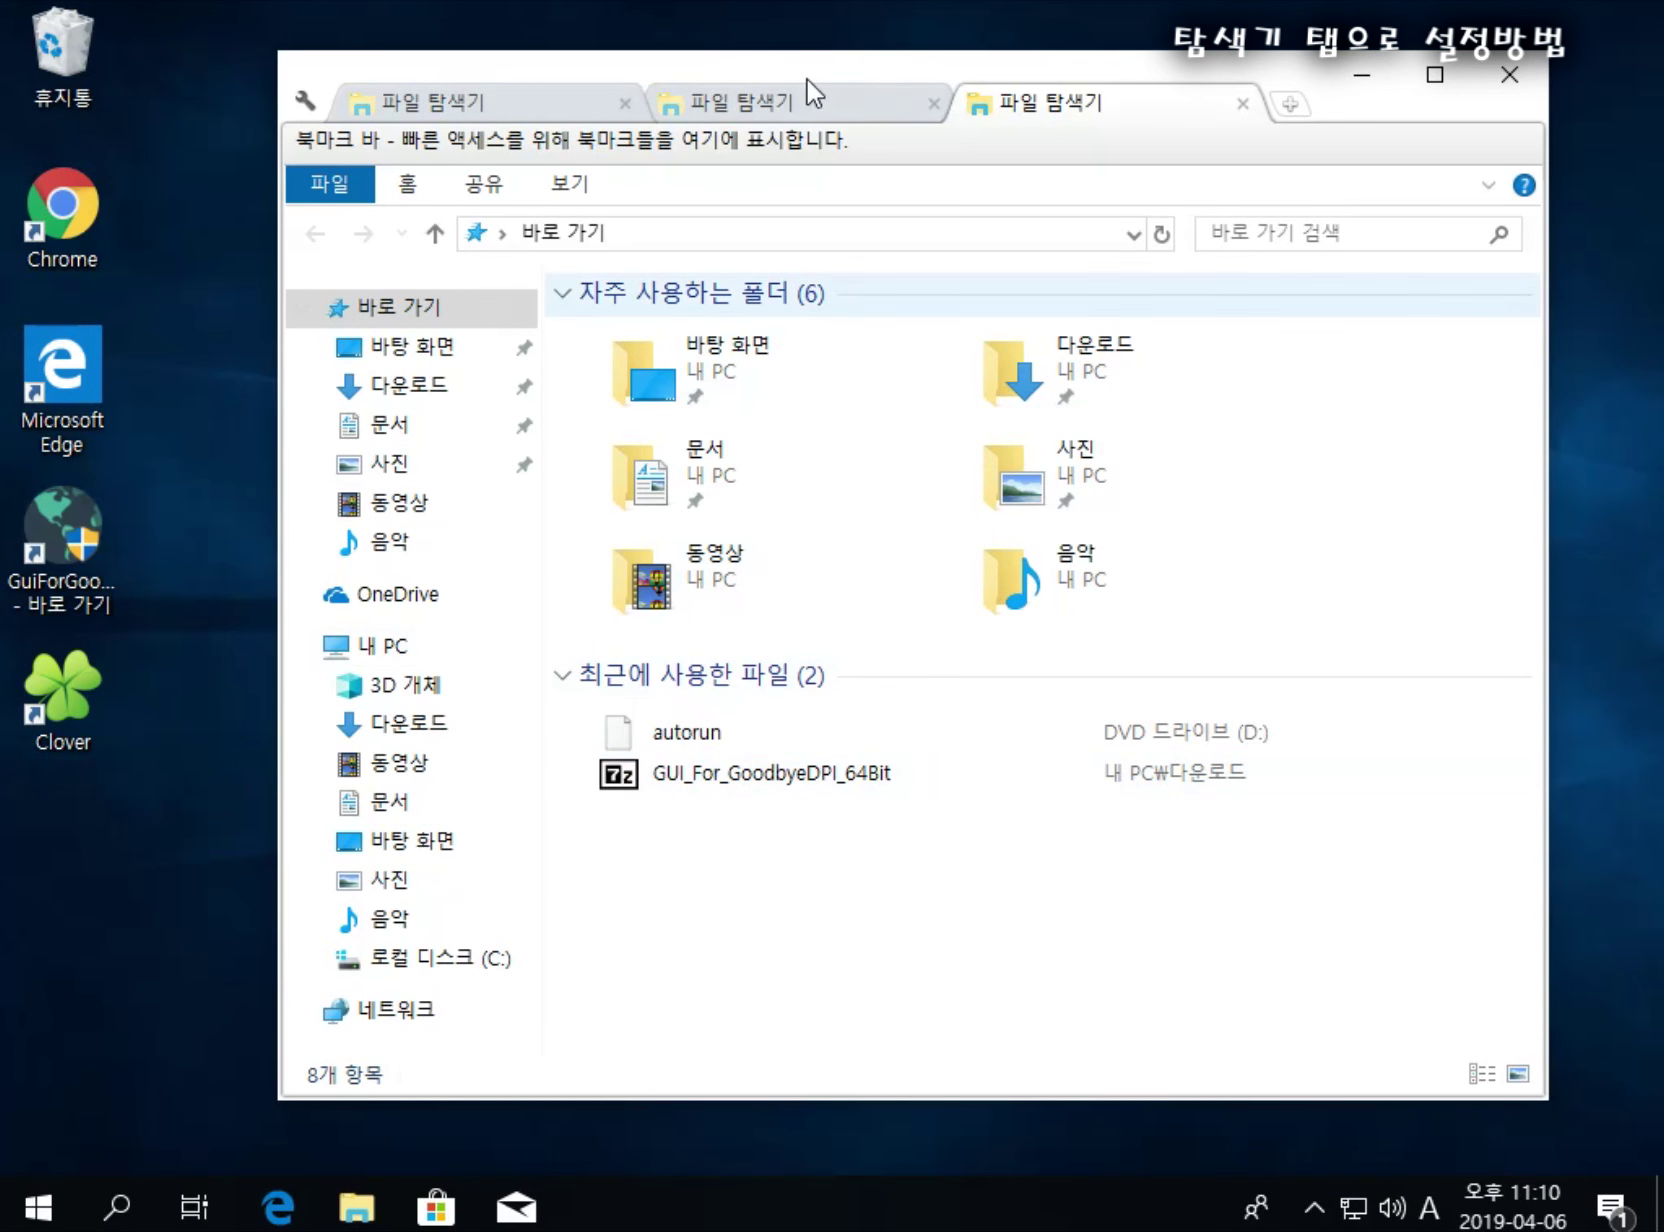
drag(806, 78, 692, 109)
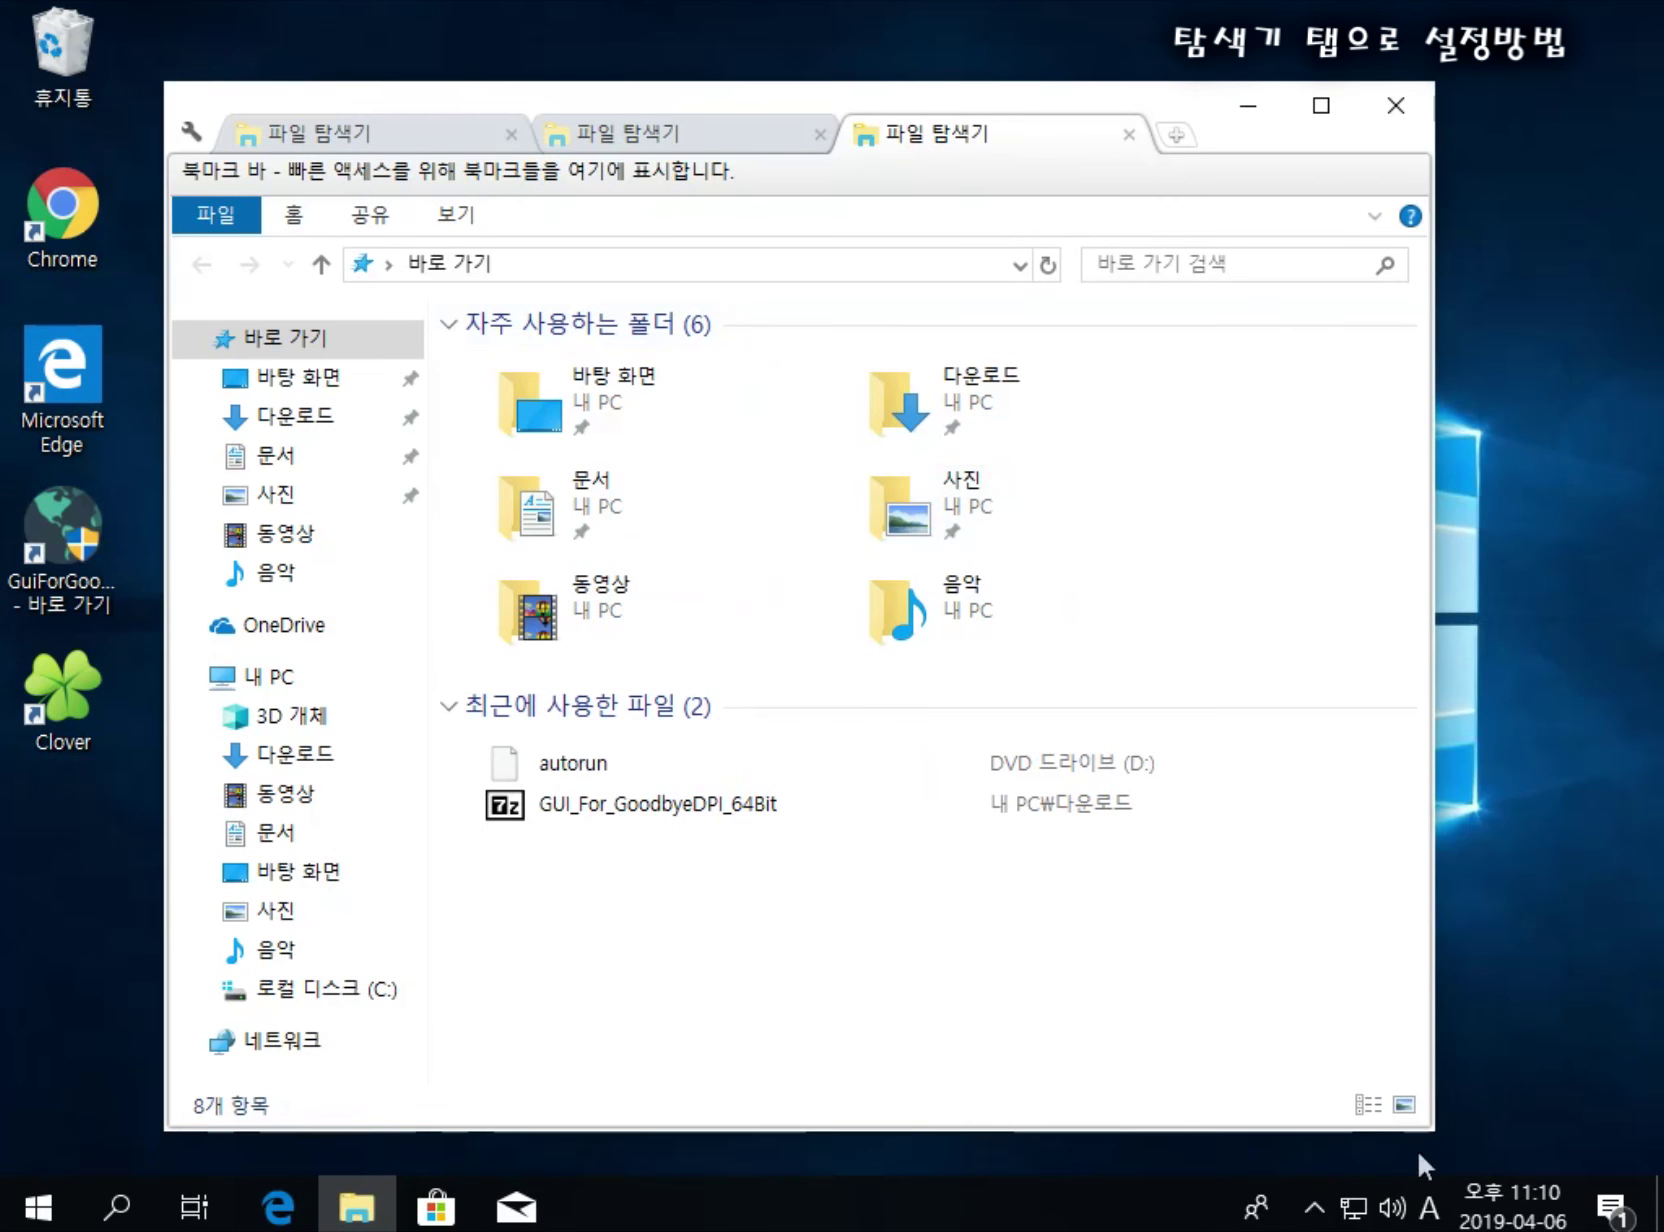